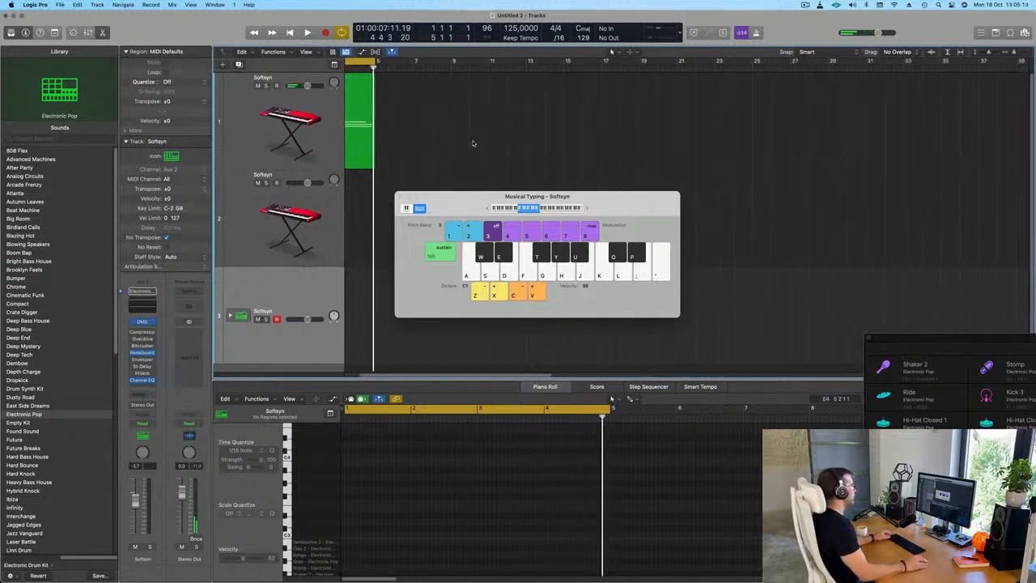
Step: Stop playback and move the Musical Typing window clear of the track regions
left_click_drag(465, 196, 506, 203)
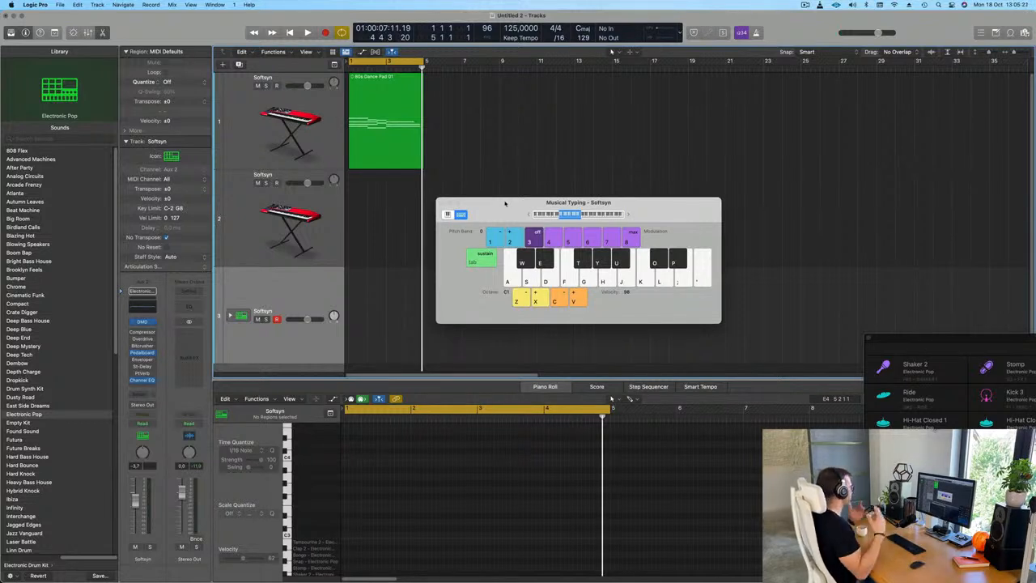
key("space")
left_click_drag(506, 214, 544, 204)
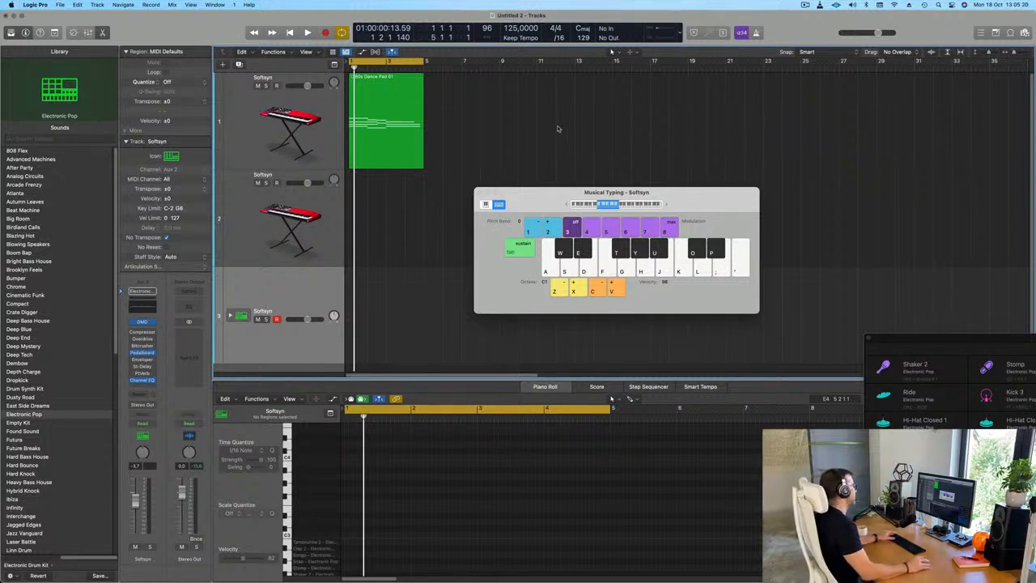
Step: Play the first track's 80s Dance Pad region and view its AnPad instrument settings
left_click(275, 128)
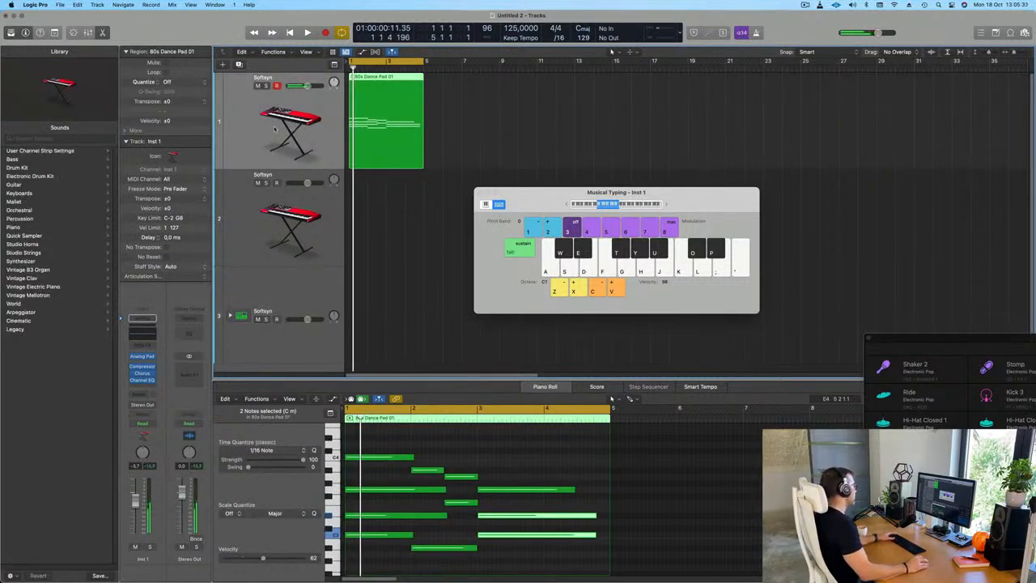
key("space")
left_click(142, 356)
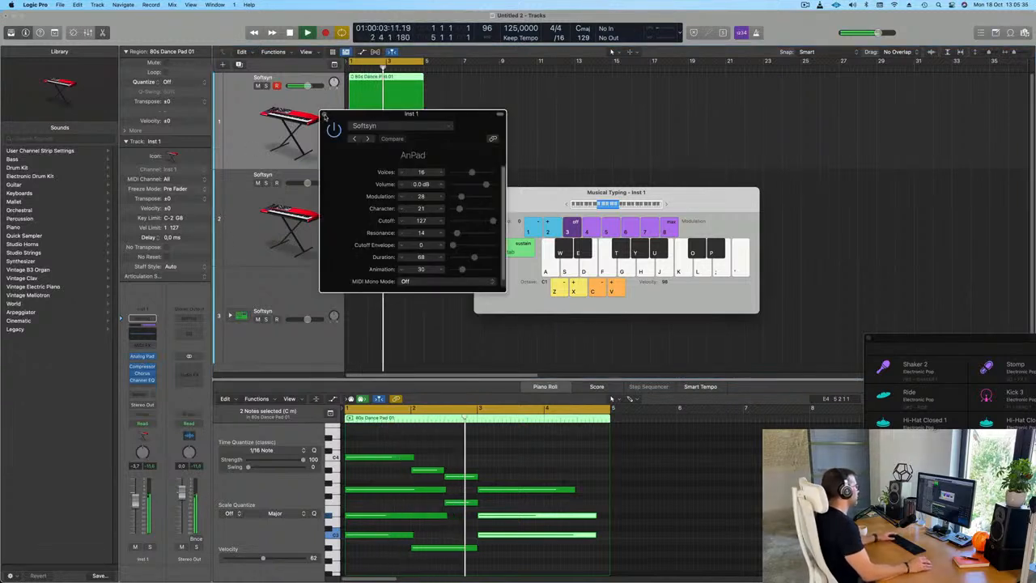
left_click(323, 114)
key("space")
Step: Enable a 36 dB/Oct high-cut band at about 2000 Hz in the pad channel's EQ while playing the region
left_click(142, 333)
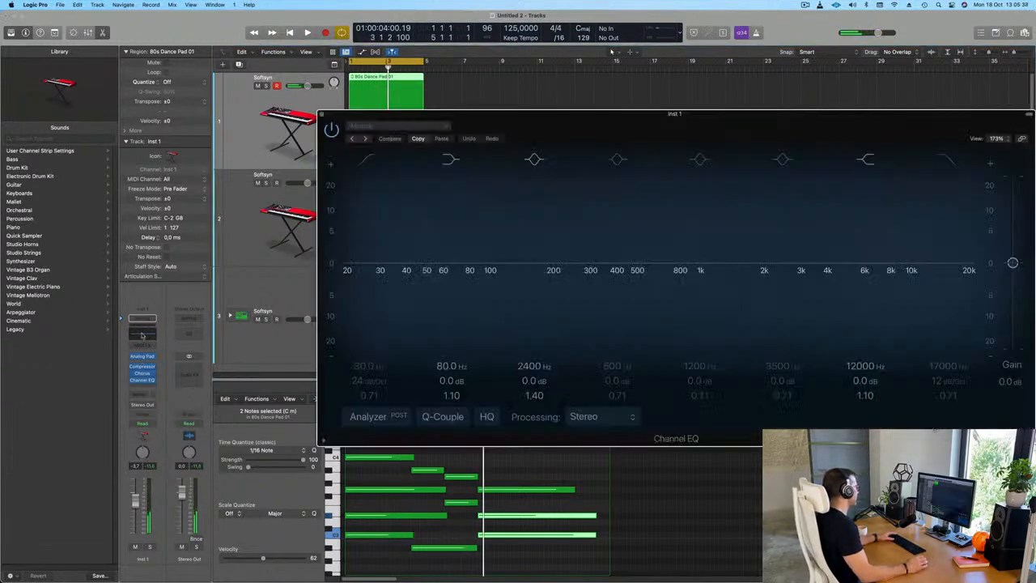
left_click_drag(535, 126, 377, 88)
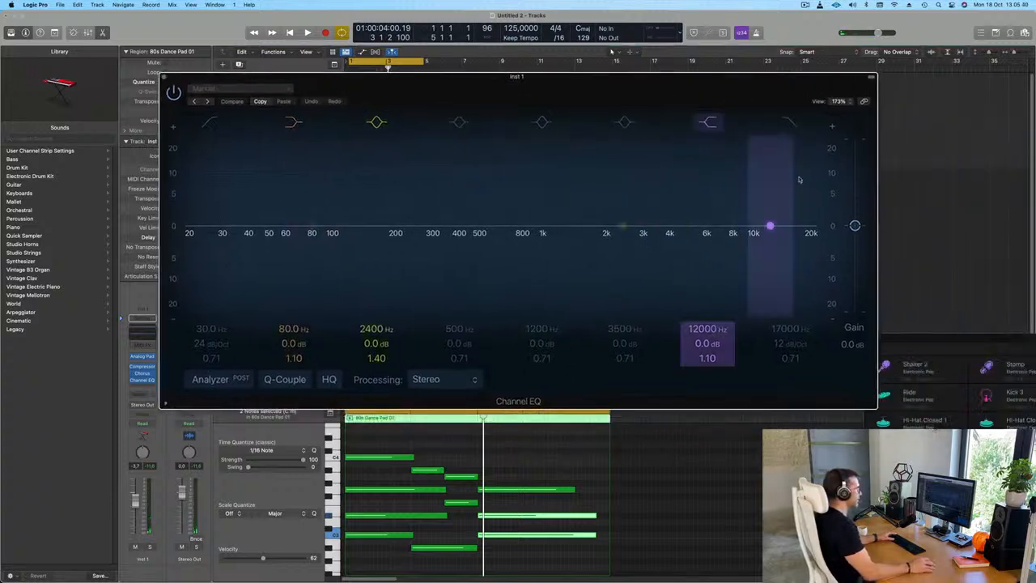
left_click(790, 125)
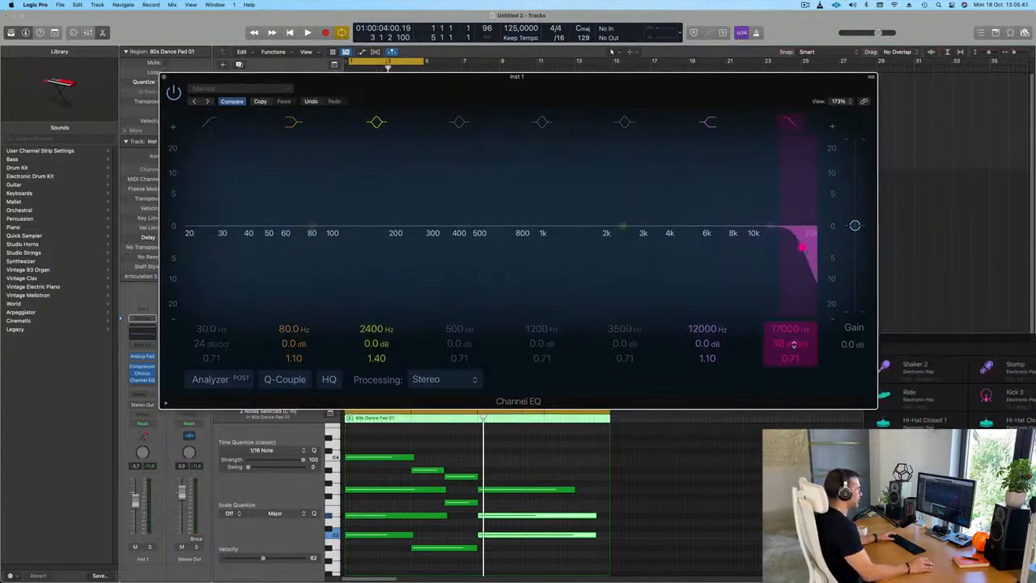
key("space")
left_click_drag(792, 323, 792, 387)
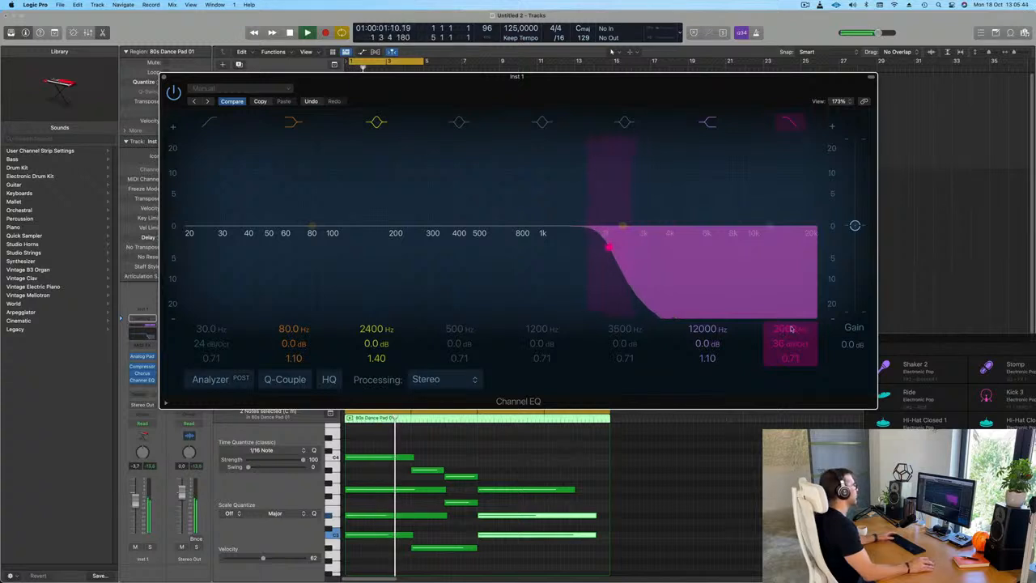
left_click_drag(552, 77, 852, 204)
key("space")
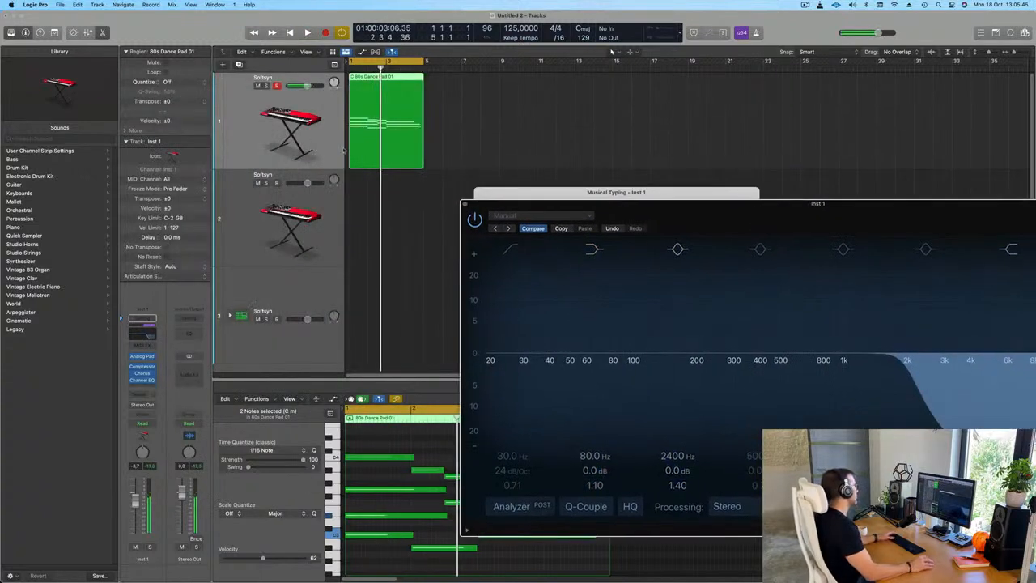
Step: Add a send to Bus 4 on the pad's channel strip and return the playhead to the start
left_click(140, 396)
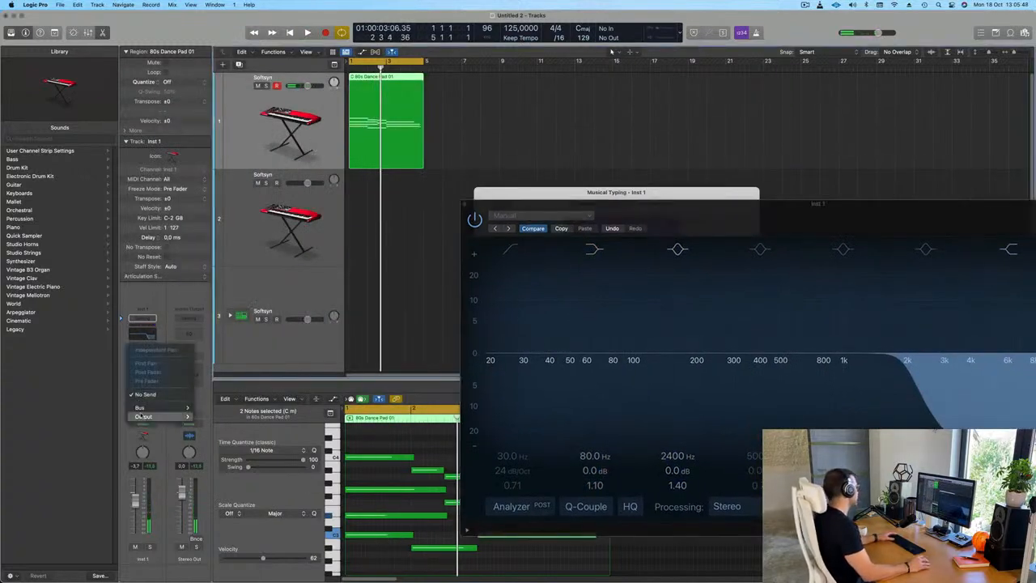
mouse_move(141, 409)
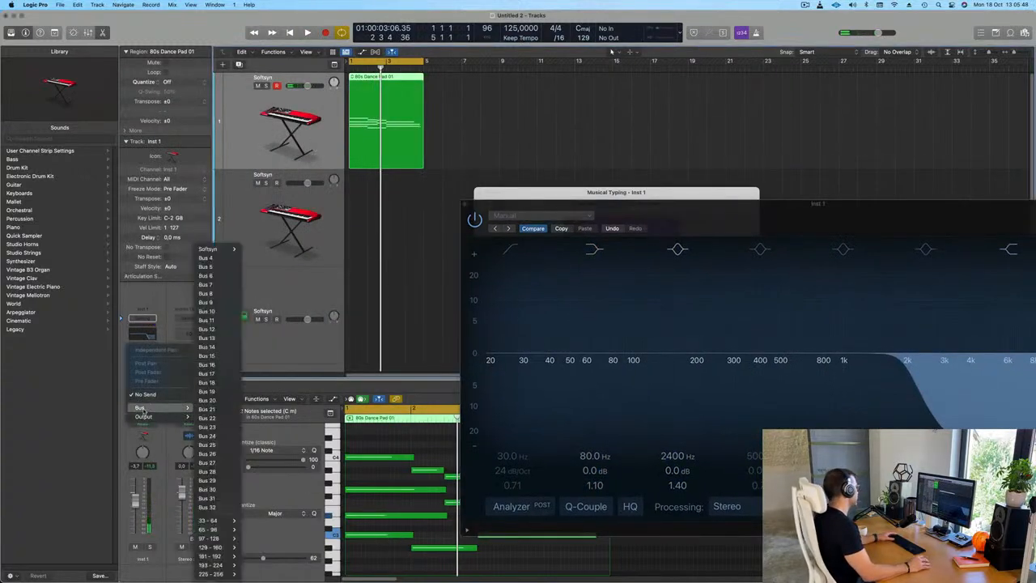
left_click(216, 259)
key("Return")
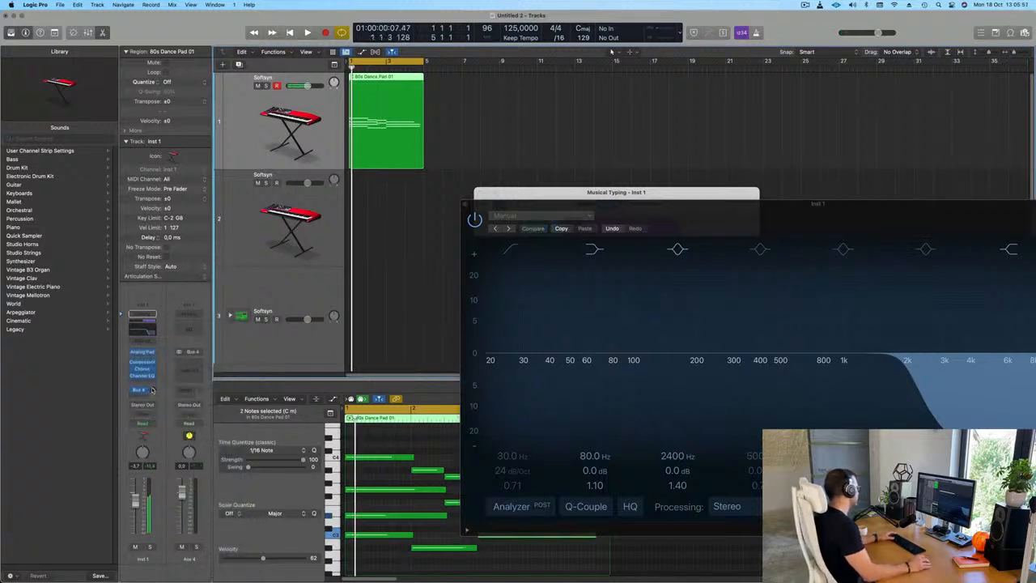
Step: Insert the SilverVerb reverb on the Aux 4 channel and enlarge its plug-in window to 78%
left_click(192, 362)
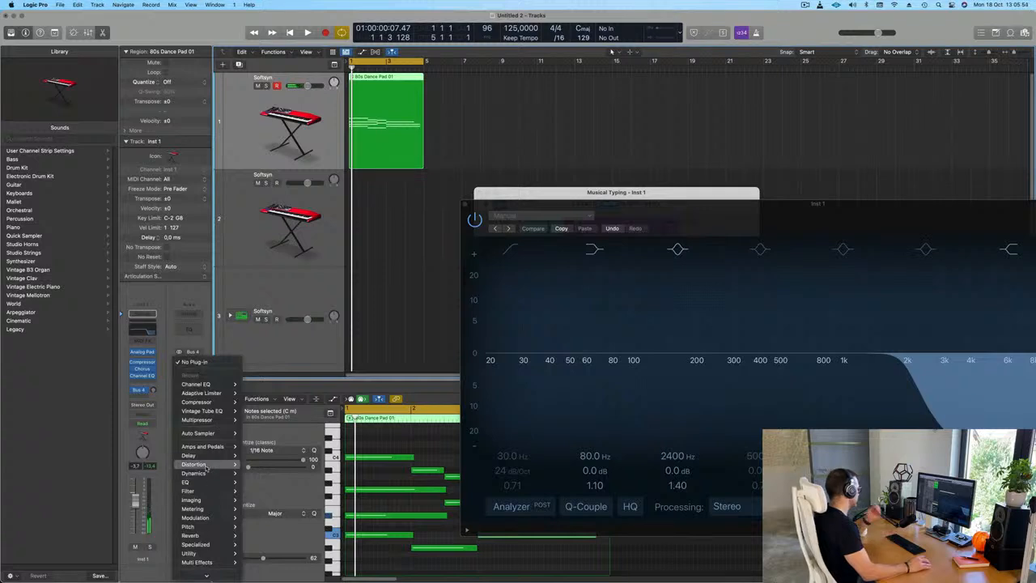
mouse_move(194, 535)
mouse_move(271, 553)
left_click(314, 554)
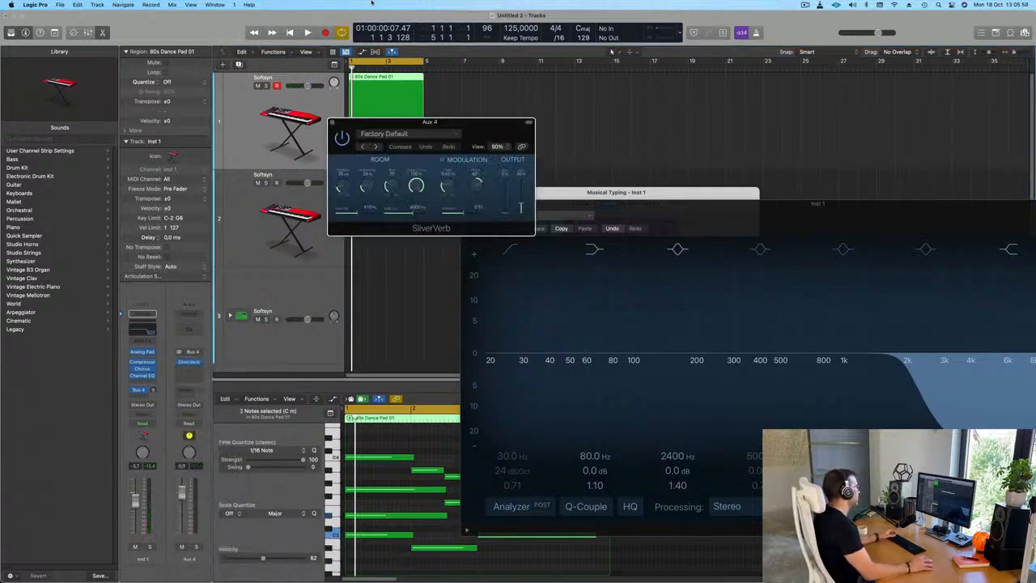
left_click_drag(468, 120, 404, 115)
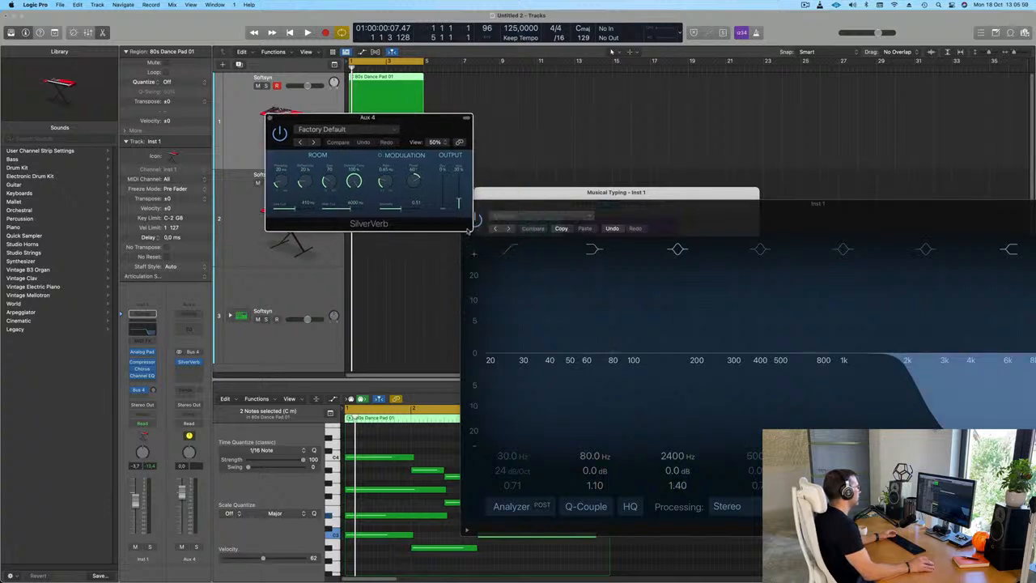
left_click_drag(472, 230, 586, 278)
left_click_drag(464, 121, 430, 112)
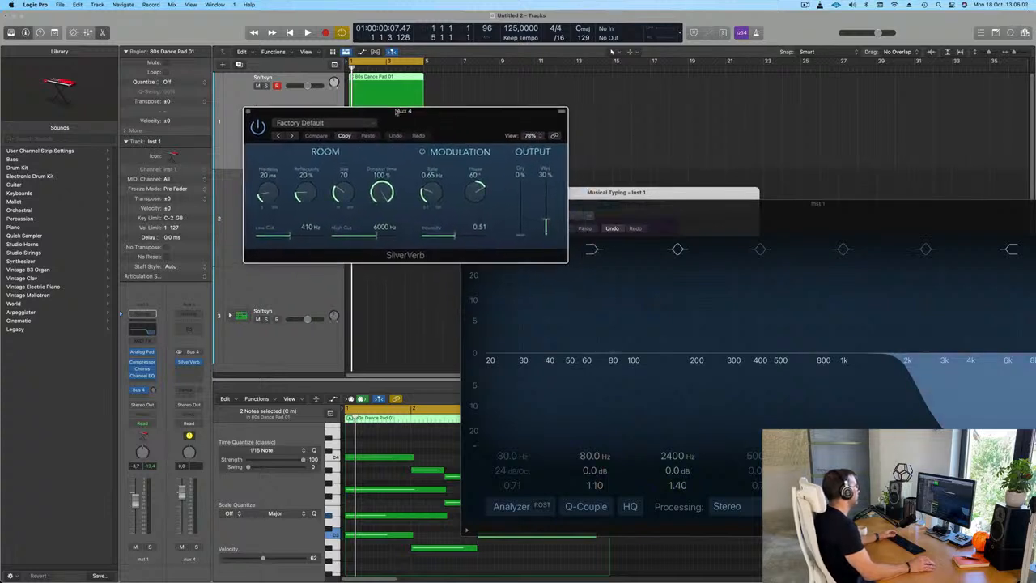
Step: Load the grandiose preset in SilverVerb and raise the pad's Bus 4 send level during playback
left_click(327, 123)
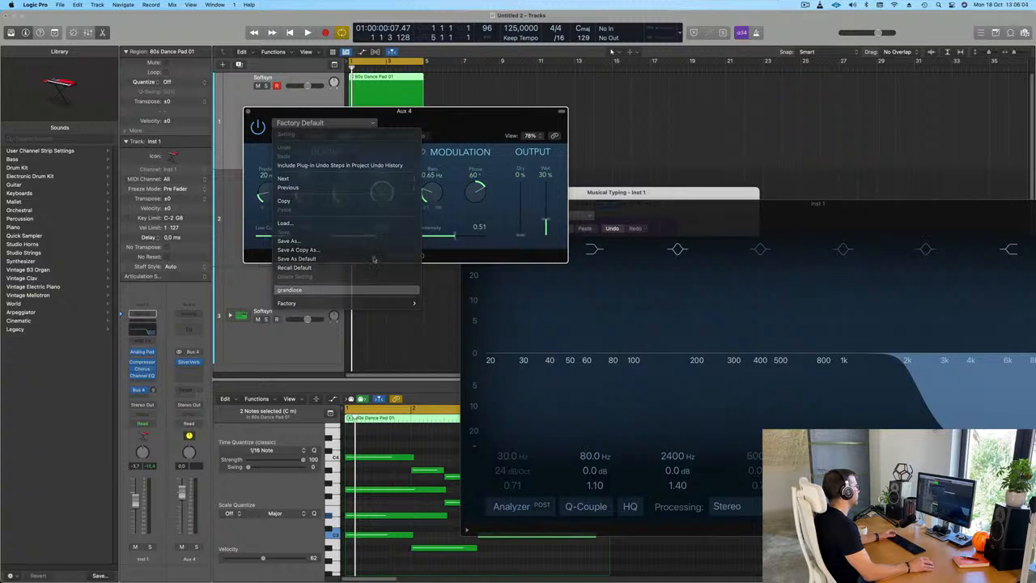
left_click(330, 291)
mouse_move(458, 114)
left_mouse_down()
mouse_move(431, 104)
mouse_move(460, 117)
left_mouse_up()
key("space")
key("space")
key("space")
left_click(616, 175)
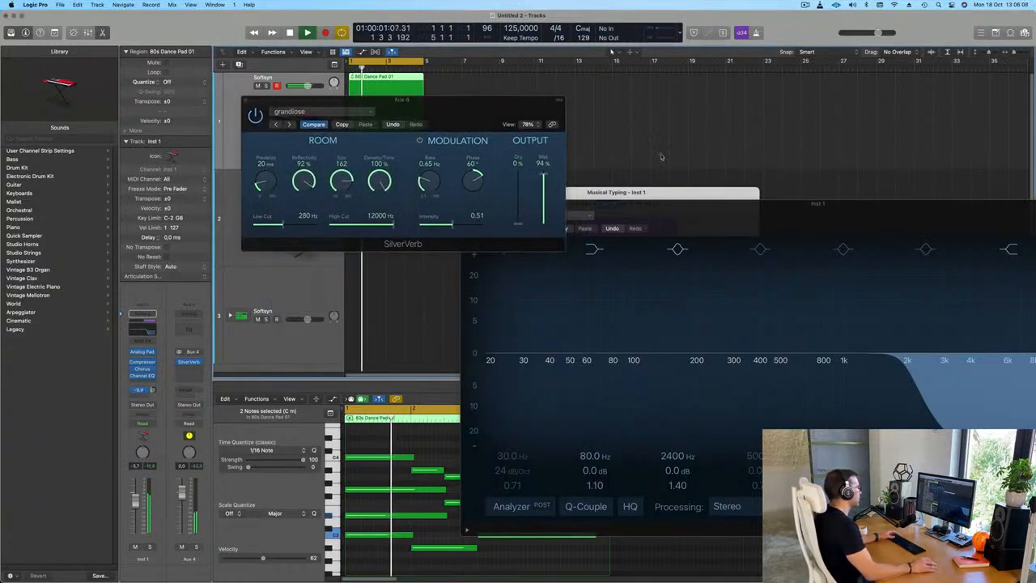
Step: Set SilverVerb's wet output to 100% and close the reverb and EQ windows
left_click_drag(541, 184, 542, 170)
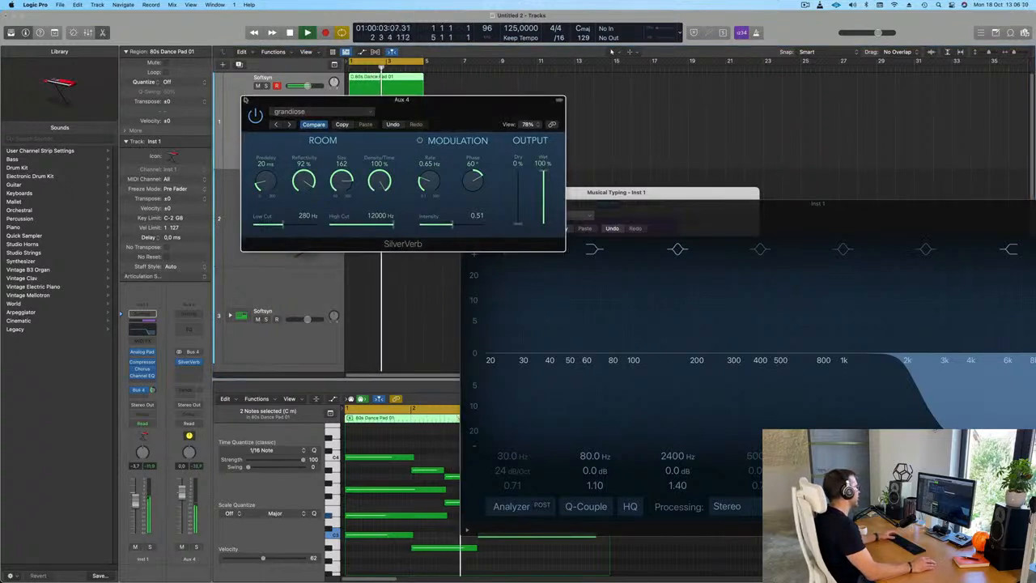
key("super+w")
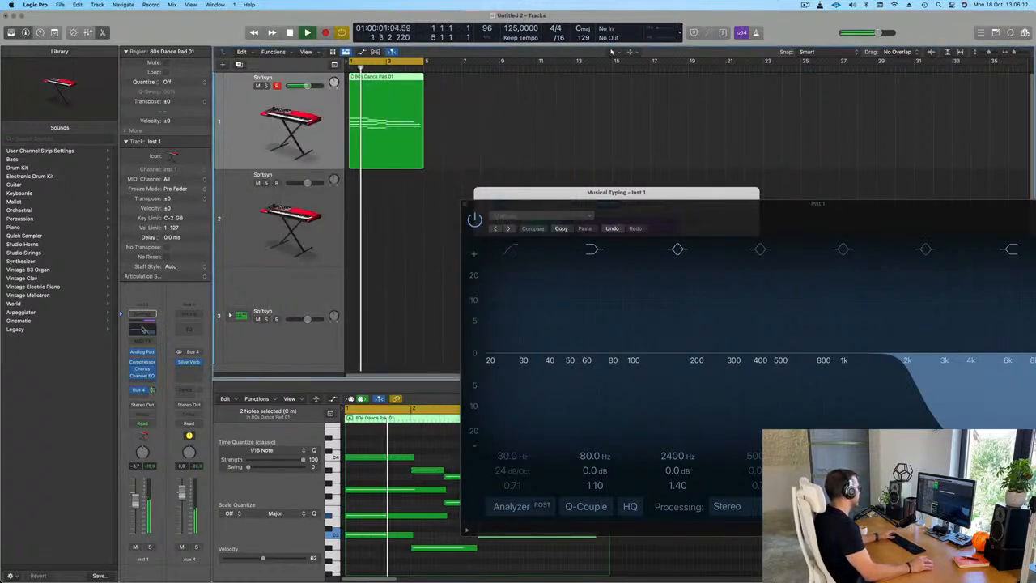
key("super+w")
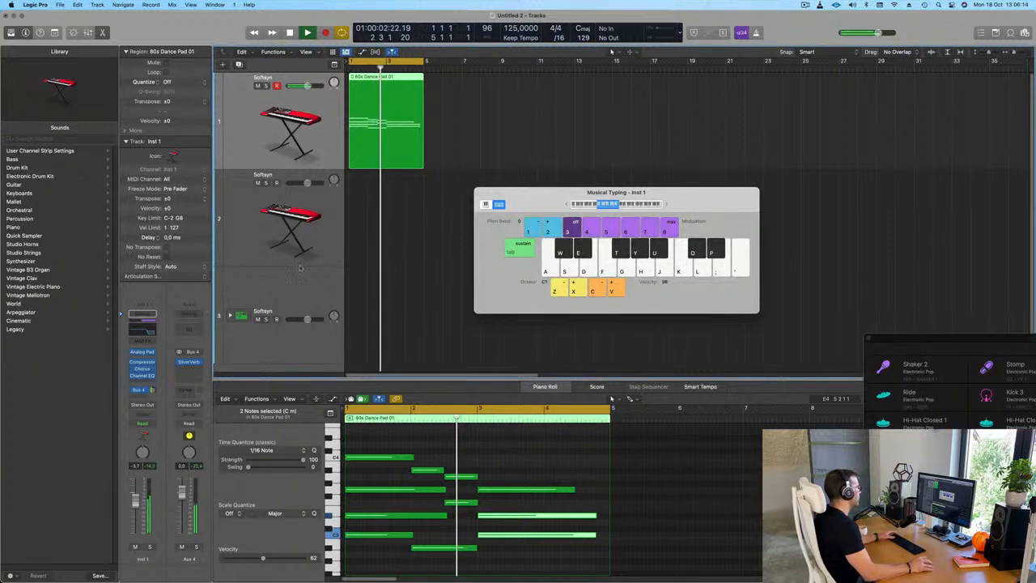
Step: Set the high-cut band of the pad's Channel EQ to 5850 Hz with a Q of 0.98 and close the EQ
left_click(142, 376)
left_click_drag(725, 204, 430, 147)
left_click_drag(615, 302, 701, 304)
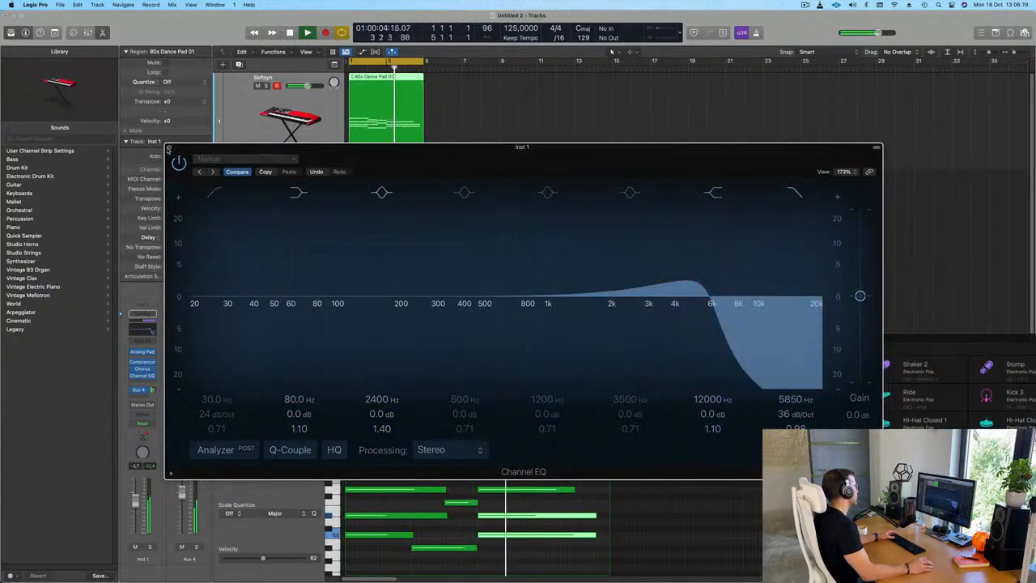
left_click(168, 149)
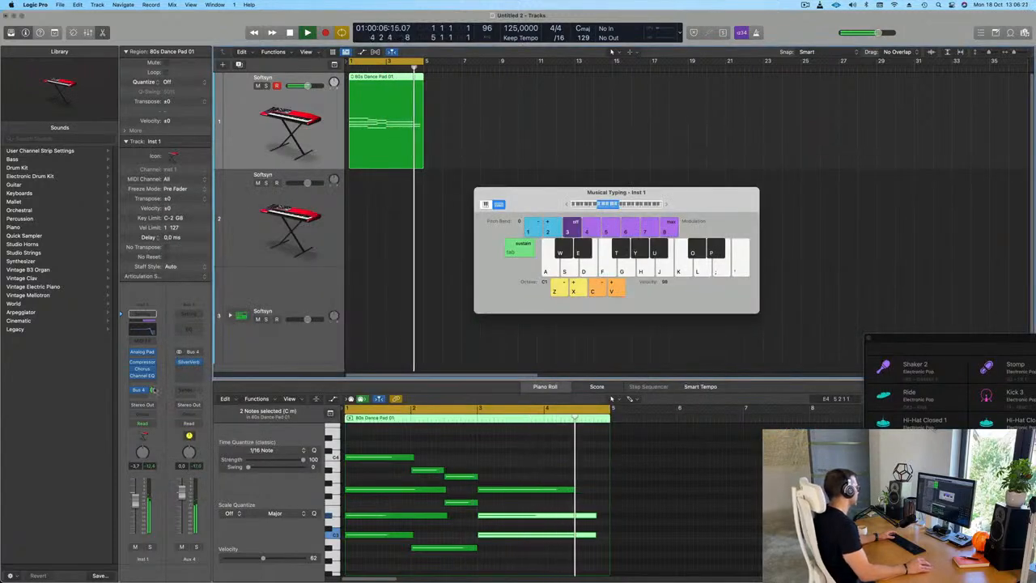
Step: Move the Musical Typing window farther away from the regions and audition the pad region
left_click_drag(567, 193, 791, 151)
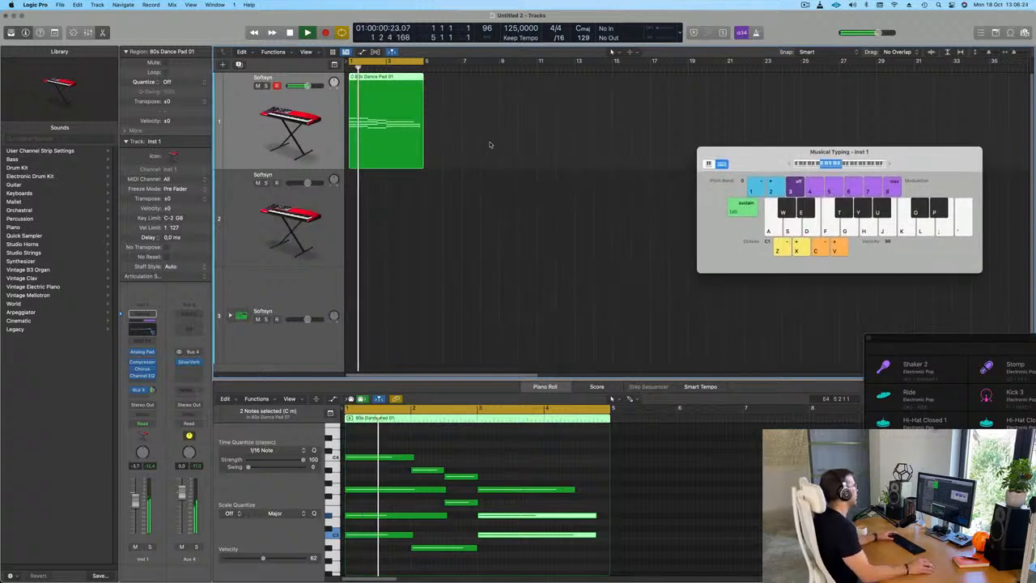
left_click(494, 146)
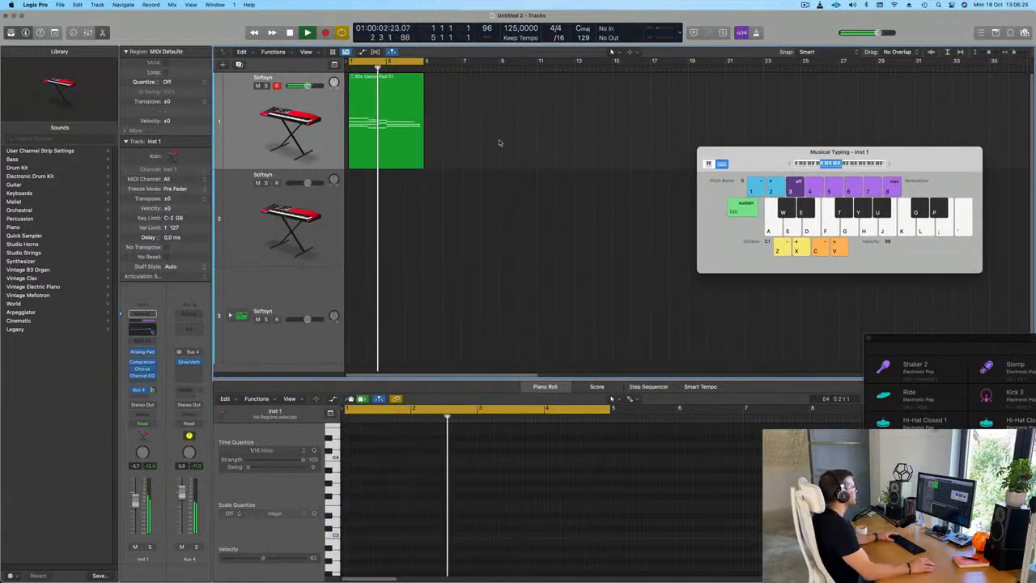
left_click(388, 89)
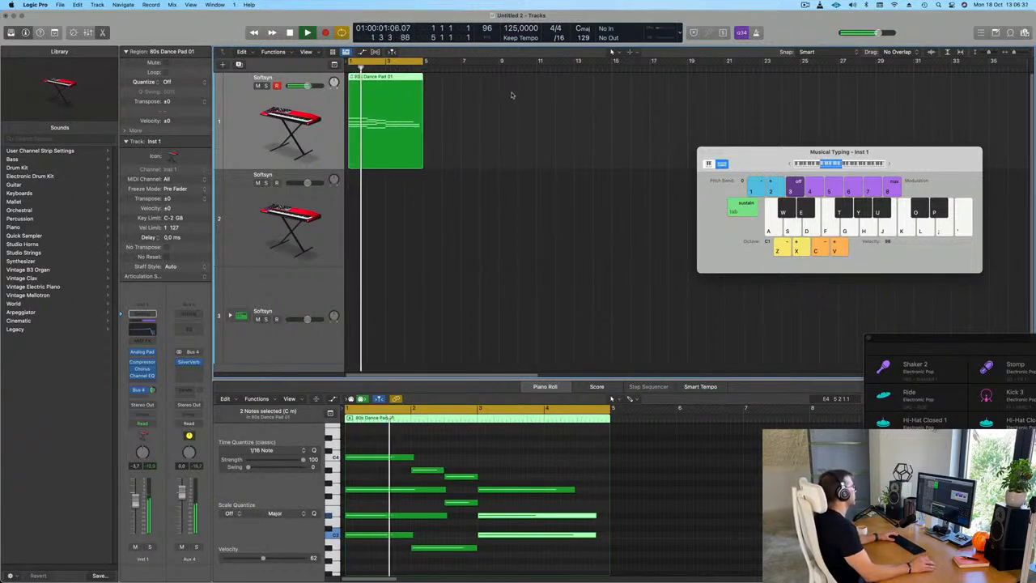
key("space")
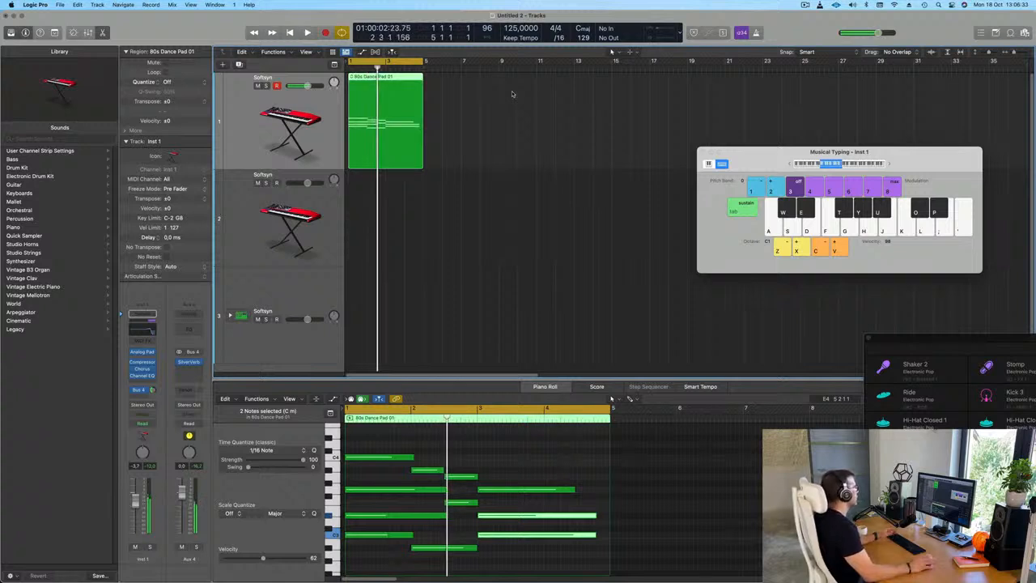
Step: Copy the pad region onto the second track and delete its upper chord notes, keeping only the bass notes
left_click(472, 84)
left_click_drag(370, 102, 371, 204)
left_click_drag(391, 440, 501, 525)
key("Delete")
scroll(491, 507, "down", 5)
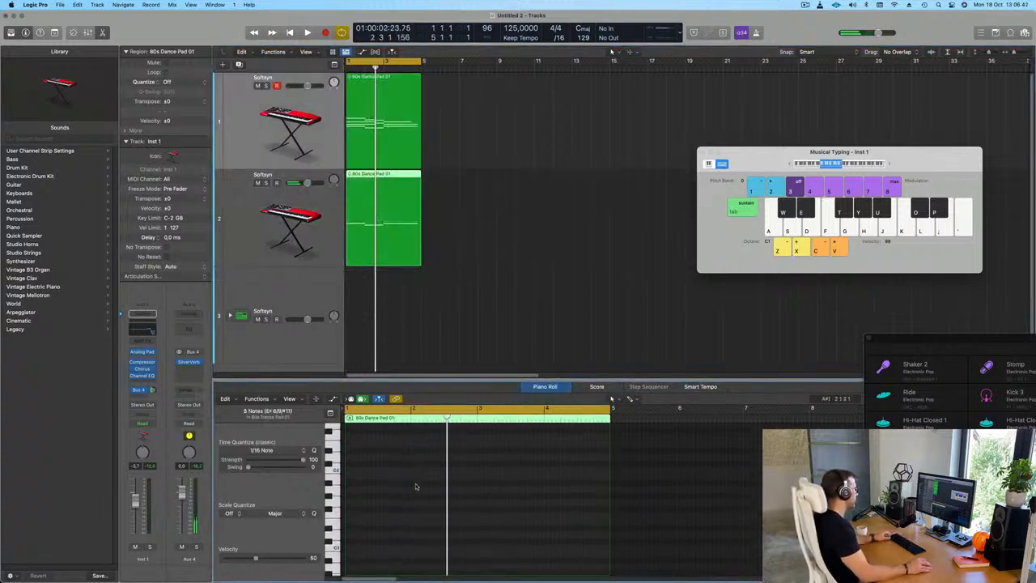
Step: Trim the first bass note to end at bar 2 and extend the last one almost to bar 5
scroll(416, 487, "up", 4)
left_click_drag(412, 456, 411, 456)
left_click_drag(597, 456, 610, 459)
scroll(390, 490, "up", 1)
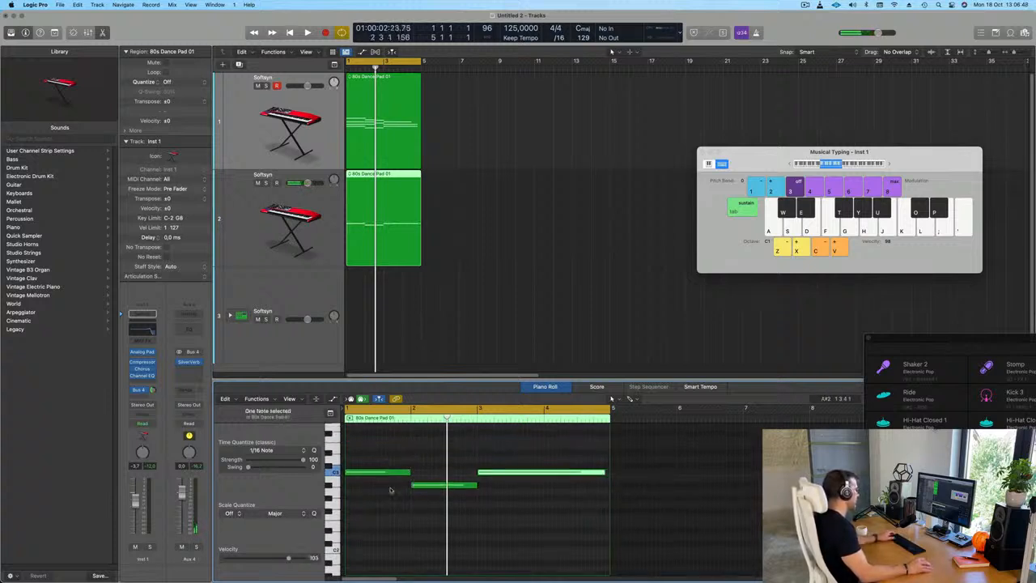
Step: Transpose all three bass notes down two octaves and play the result
left_click_drag(394, 454, 631, 520)
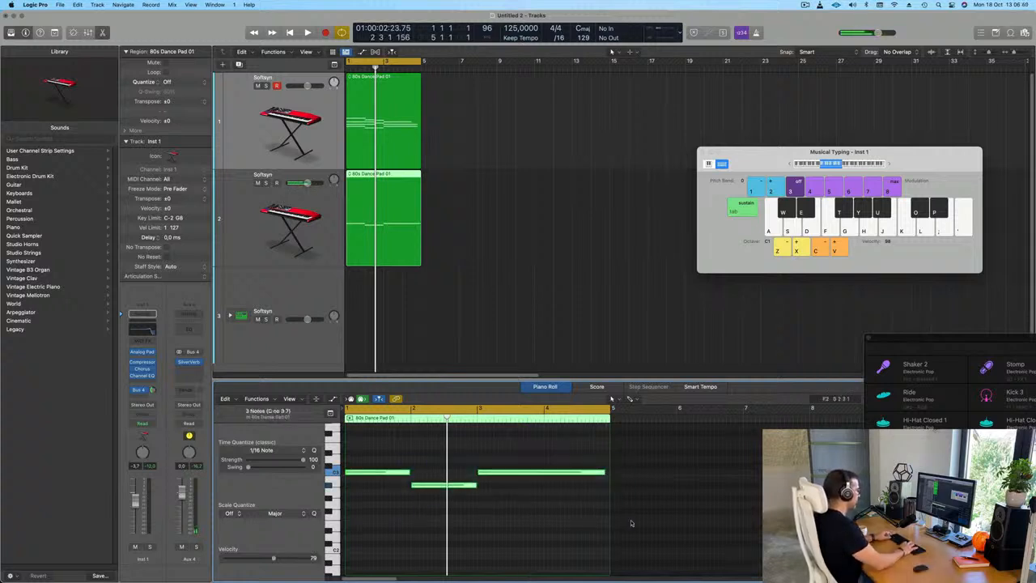
key("alt+shift+Down")
key("alt+shift+Down")
key("space")
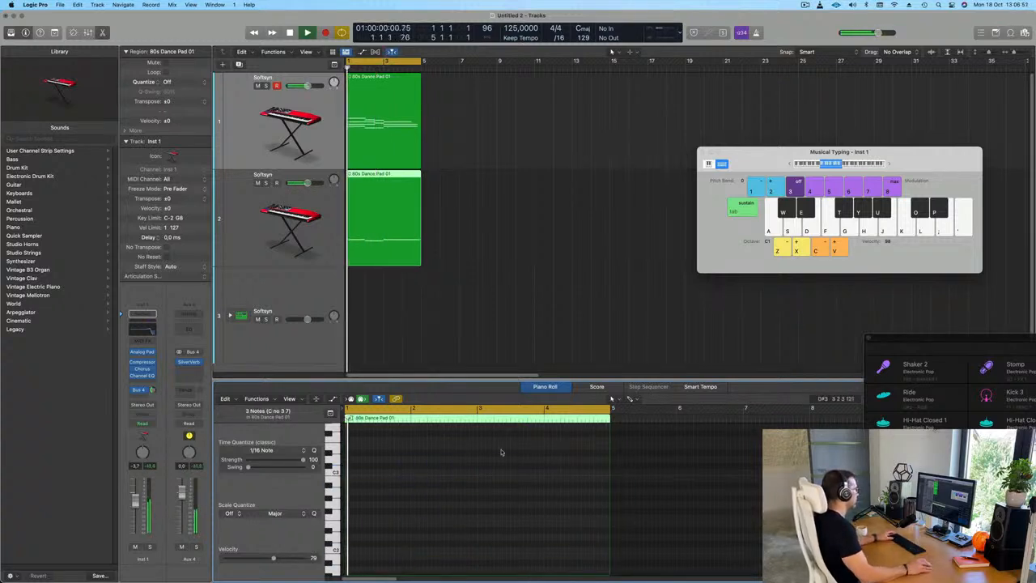
key("space")
Step: Shorten the first two bass notes into short hits and copy each one shortly after the original
scroll(475, 496, "down", 5)
key("space")
key("space")
left_click_drag(405, 491, 358, 512)
scroll(405, 526, "left", 5)
key("space")
key("space")
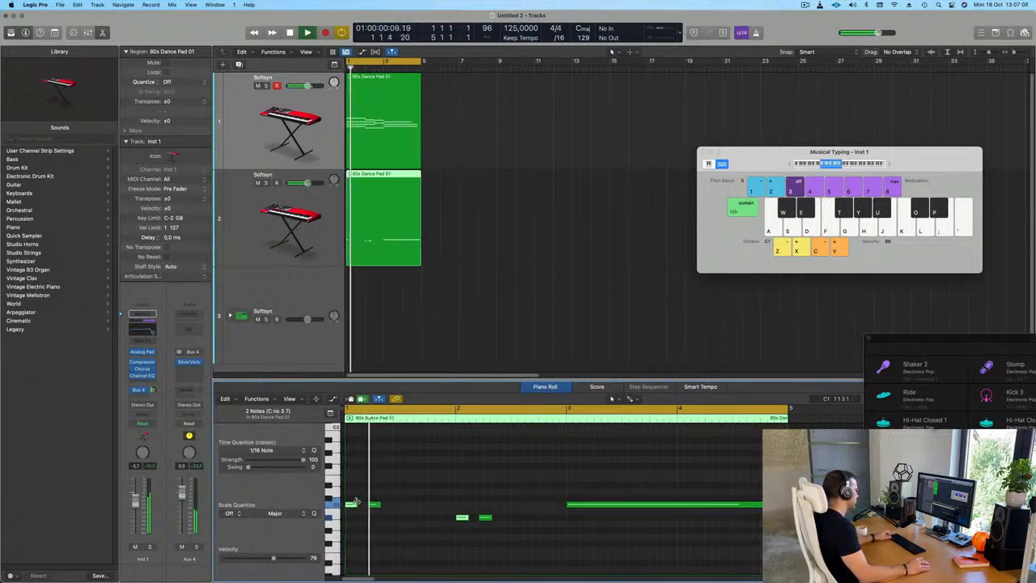
Step: Copy the short bass hits three more times along bars 1 and 2, making five hits per bar
left_click_drag(353, 507, 402, 508)
key("space")
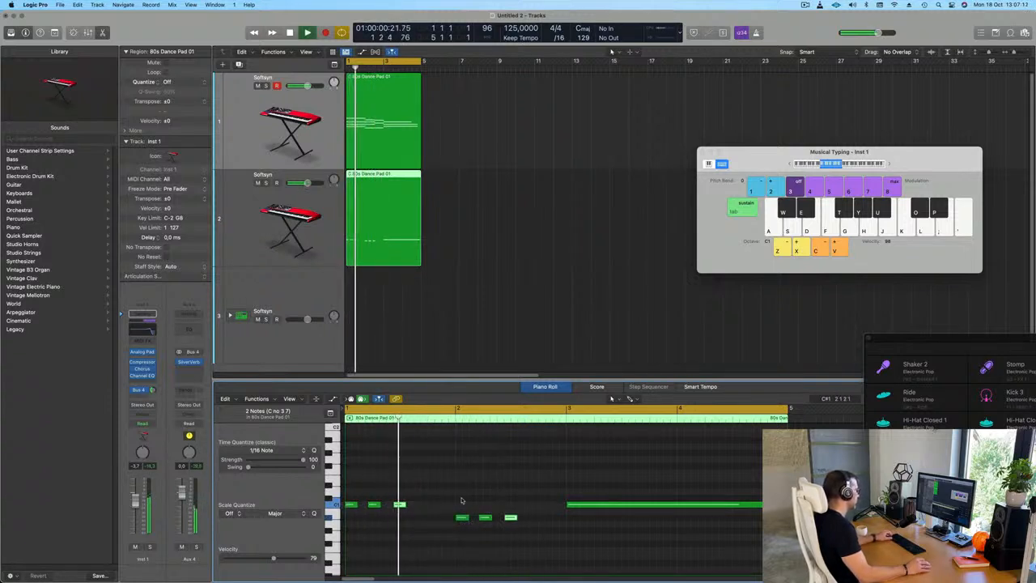
left_click_drag(400, 506, 431, 506)
key("space")
key("space")
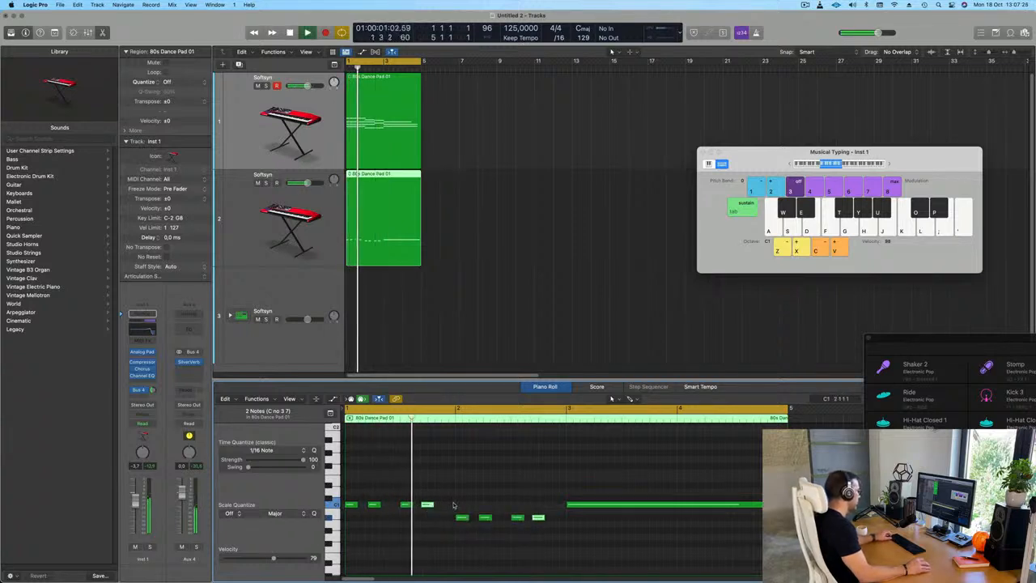
left_click_drag(429, 506, 451, 509)
key("super+Left")
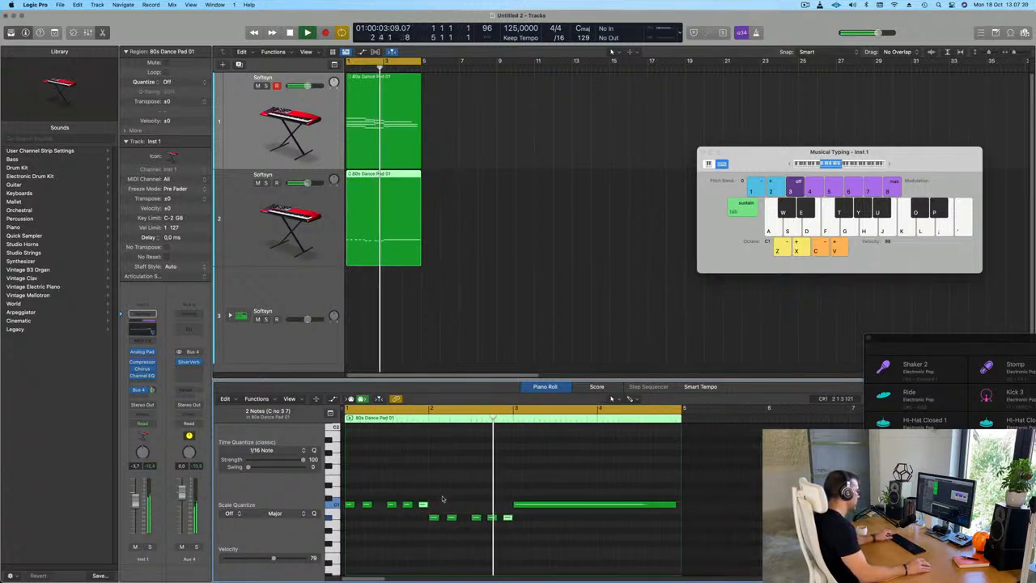
Step: Replace the long bass note in bars 3 and 4 with copies of the five short C1 hits in each bar
key("Return")
key("super+Left")
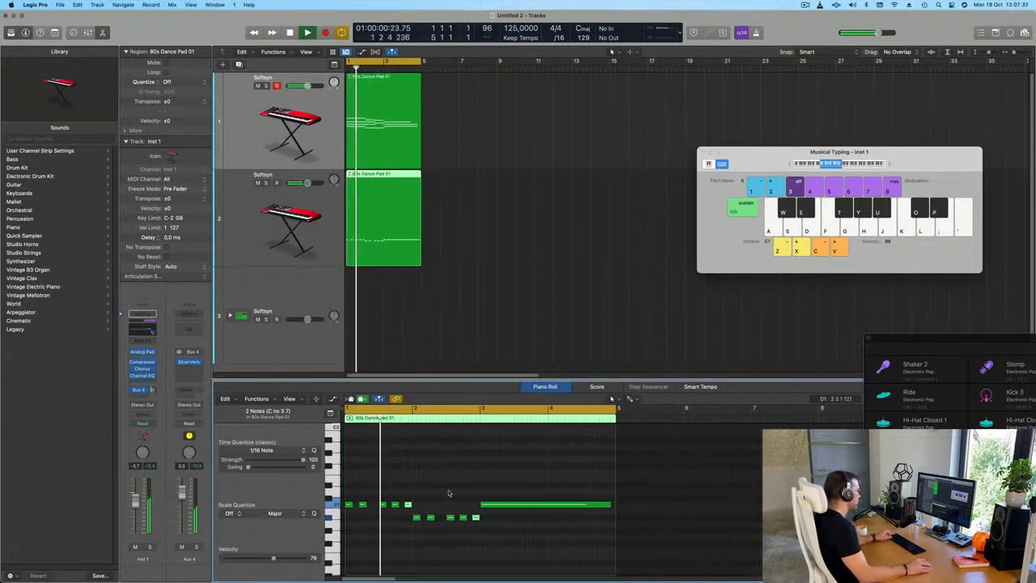
key("super+Left")
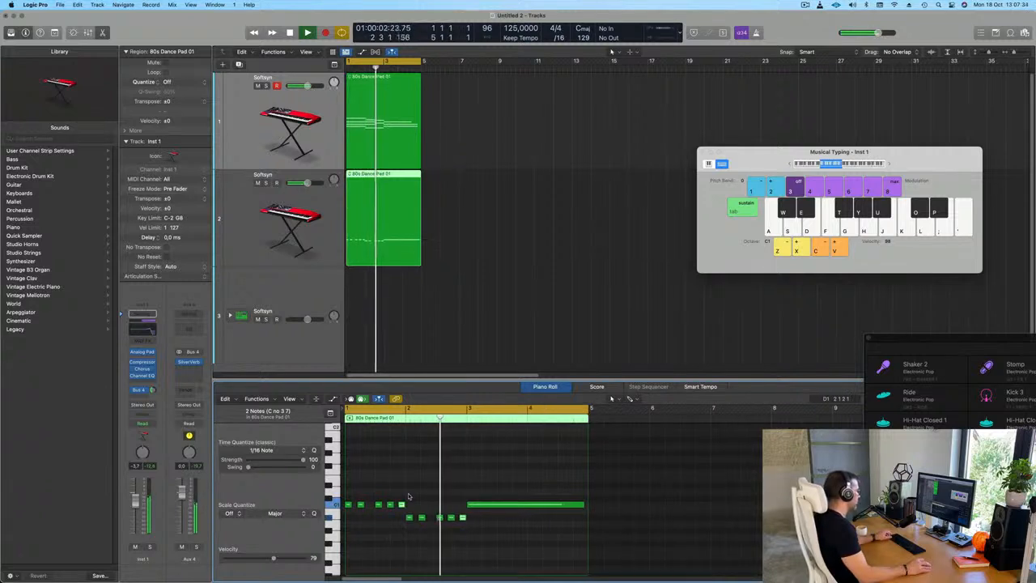
left_click(481, 505)
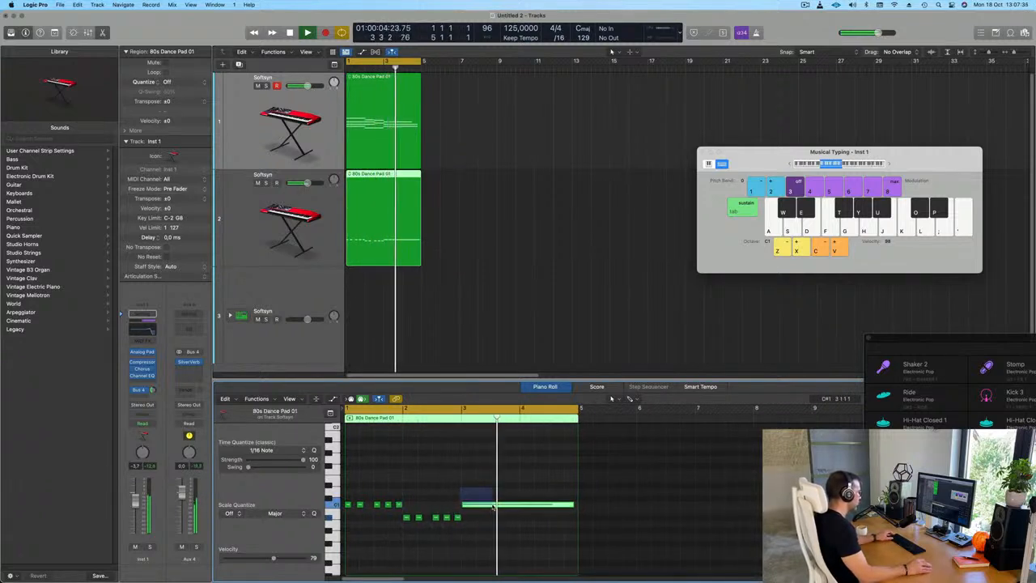
key("Delete")
left_click_drag(493, 509, 523, 510)
key("space")
Step: Lower the bass track's volume to about -6 dB and open its Alchemy synth on the Bass preset category
left_click(276, 240)
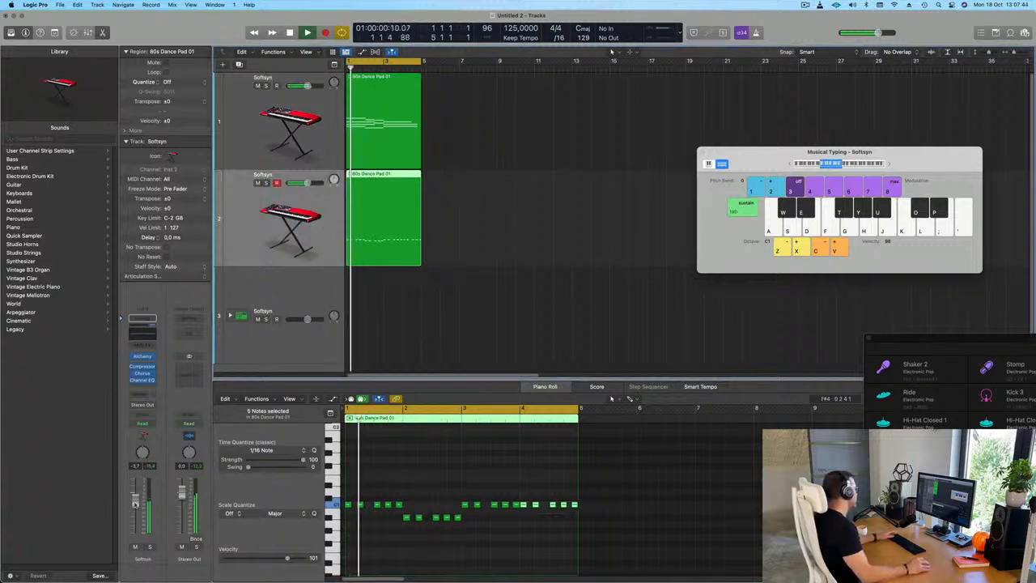
key("space")
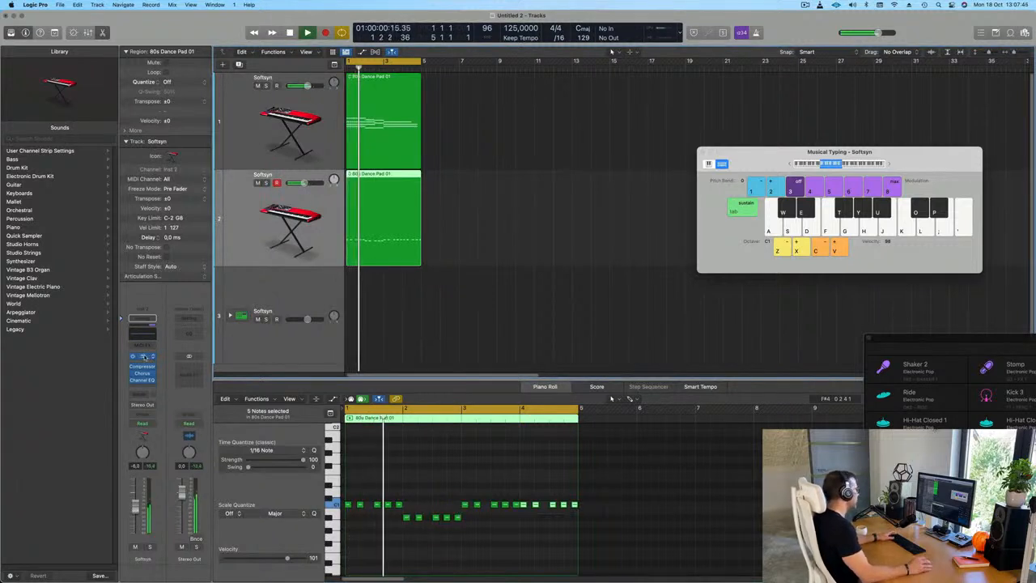
left_click(142, 356)
left_click(343, 211)
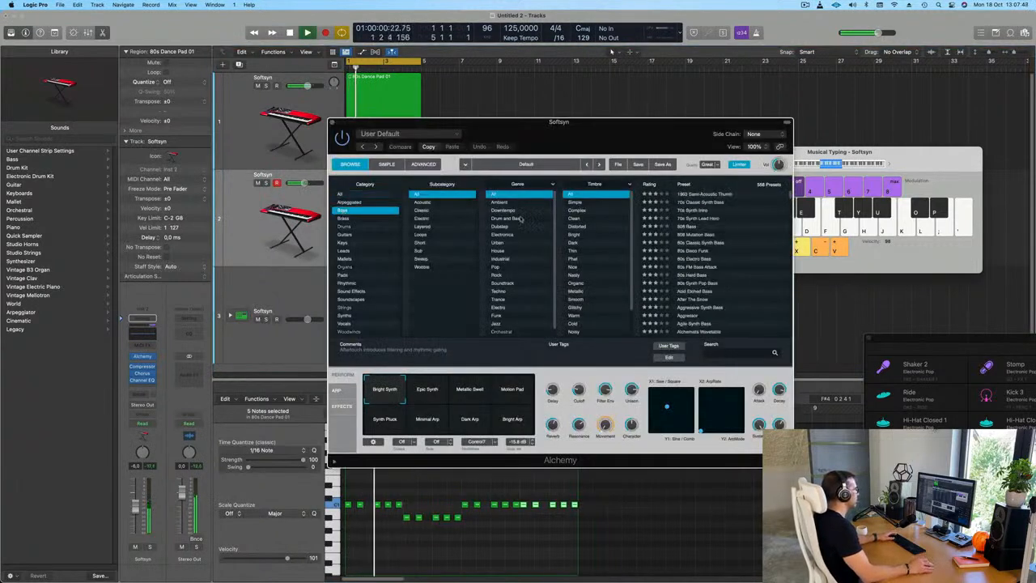
left_click_drag(591, 138, 519, 127)
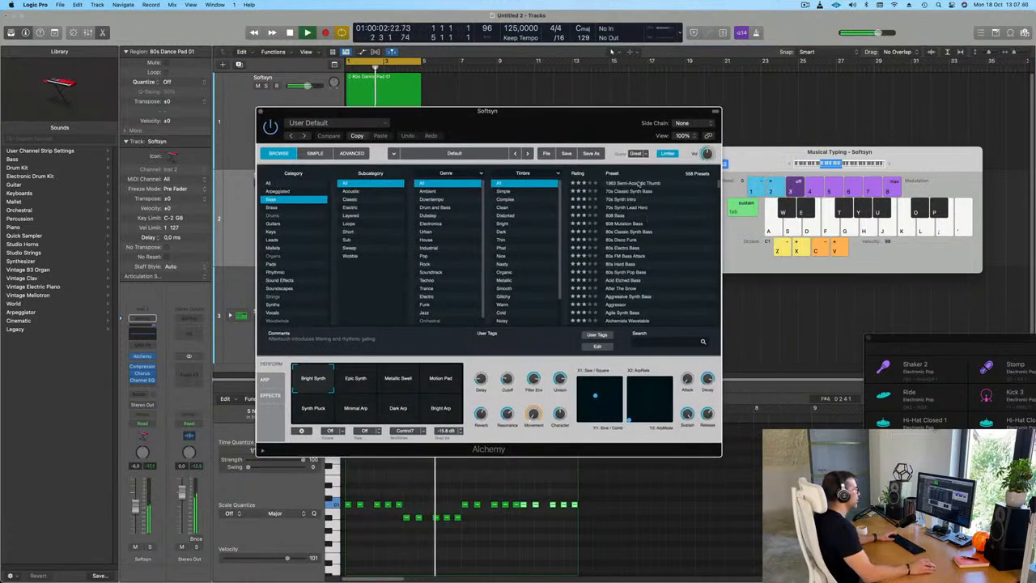
Step: Audition the 1963 Semi-Acoustic Thumb, 808 Mutation Bass and Aggressor presets on the bass track
left_click(639, 184)
left_click_drag(496, 120, 641, 125)
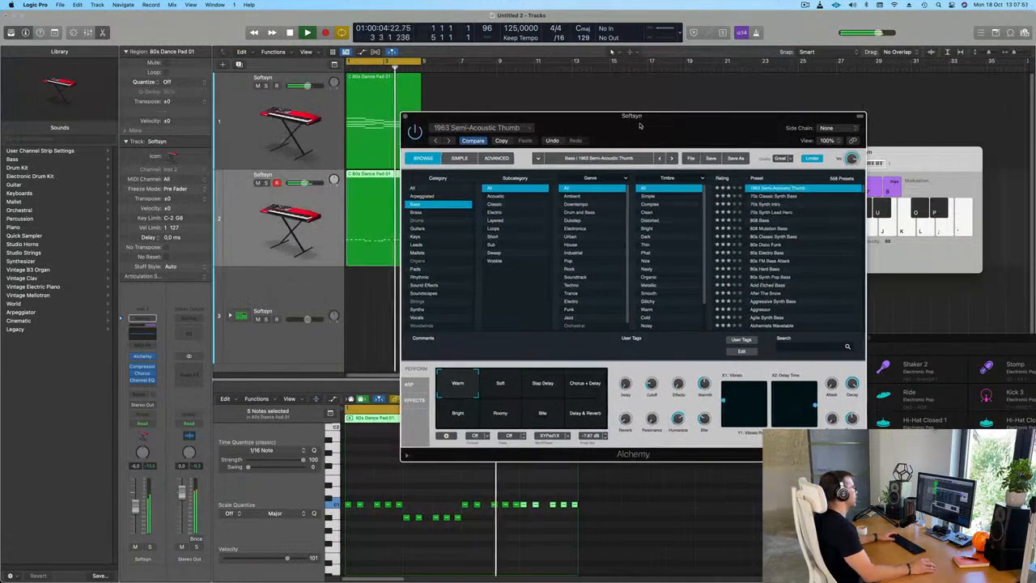
left_click(755, 229)
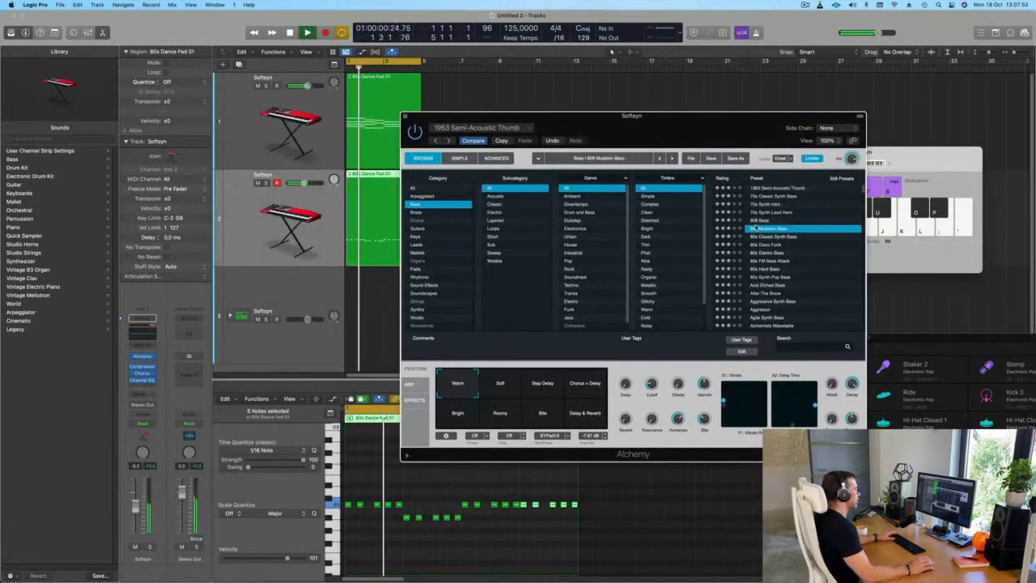
left_click(761, 269)
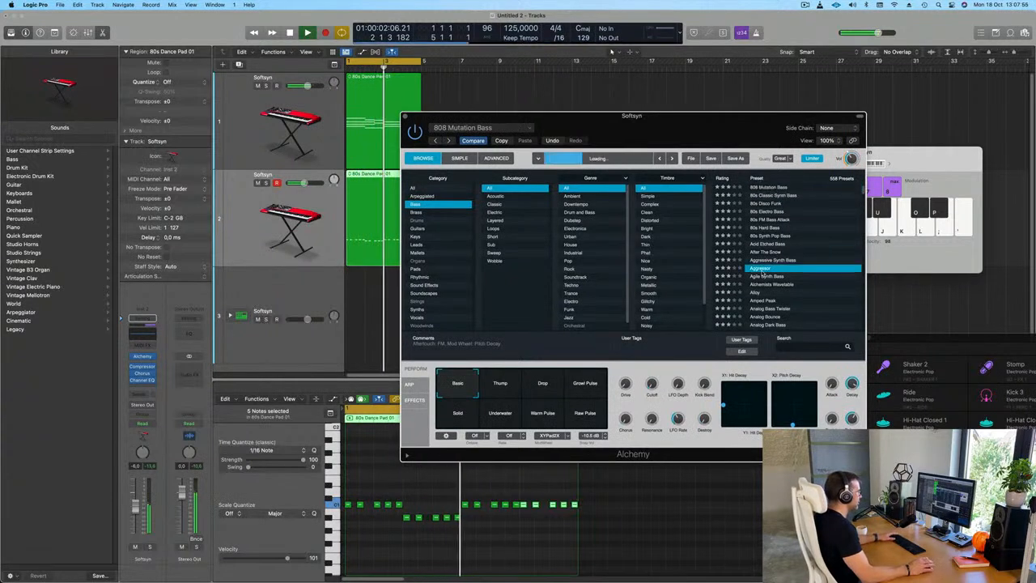
Step: Transpose all the notes of the bassline up one octave
left_click(463, 549)
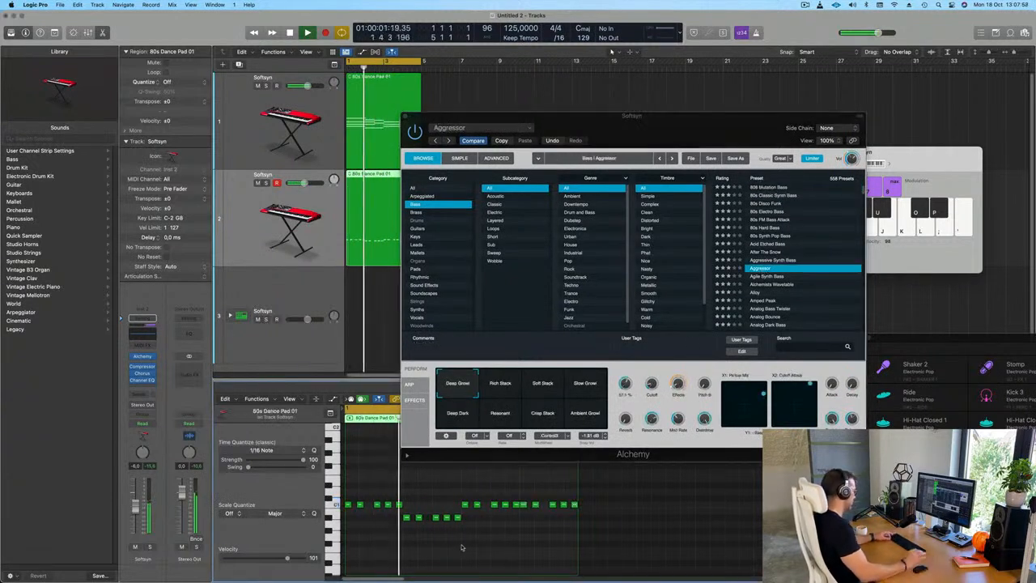
key("super+a")
key("shift+alt+Up")
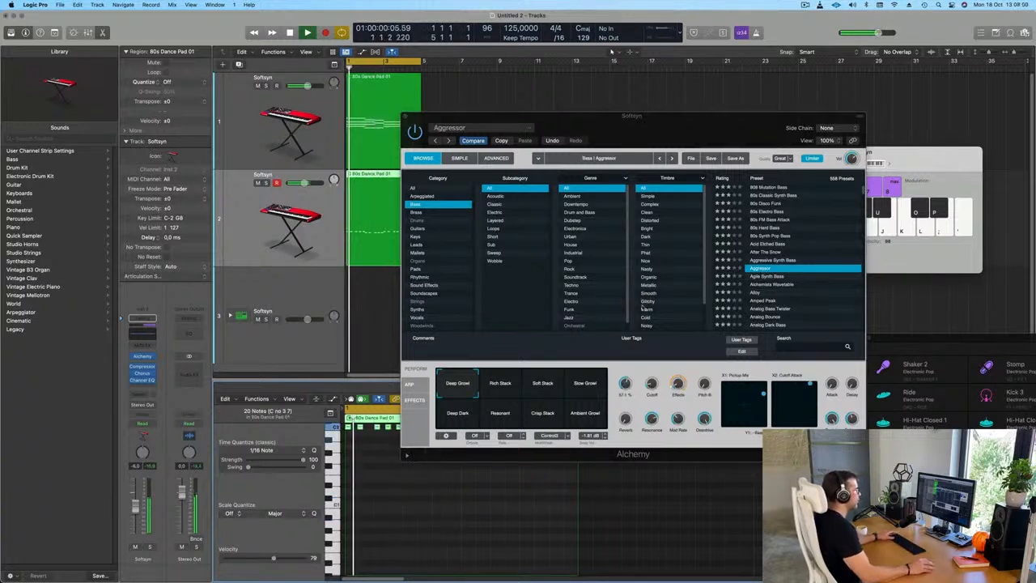
Step: Load the Analog Bass Twister preset and raise the bass track's volume to about -4.6 dB
scroll(806, 284, "down", 2)
left_click(802, 277)
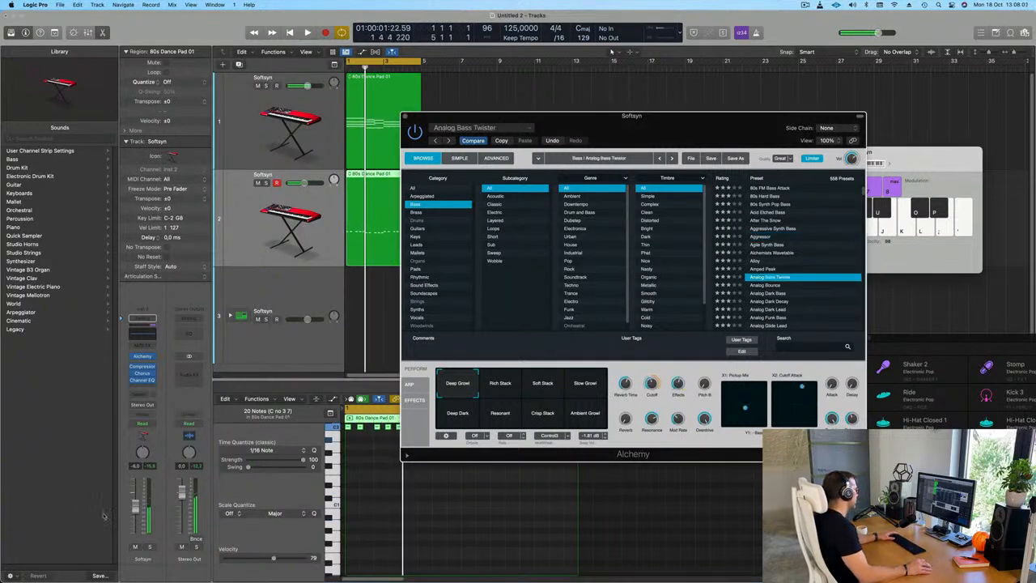
left_click_drag(644, 125, 659, 143)
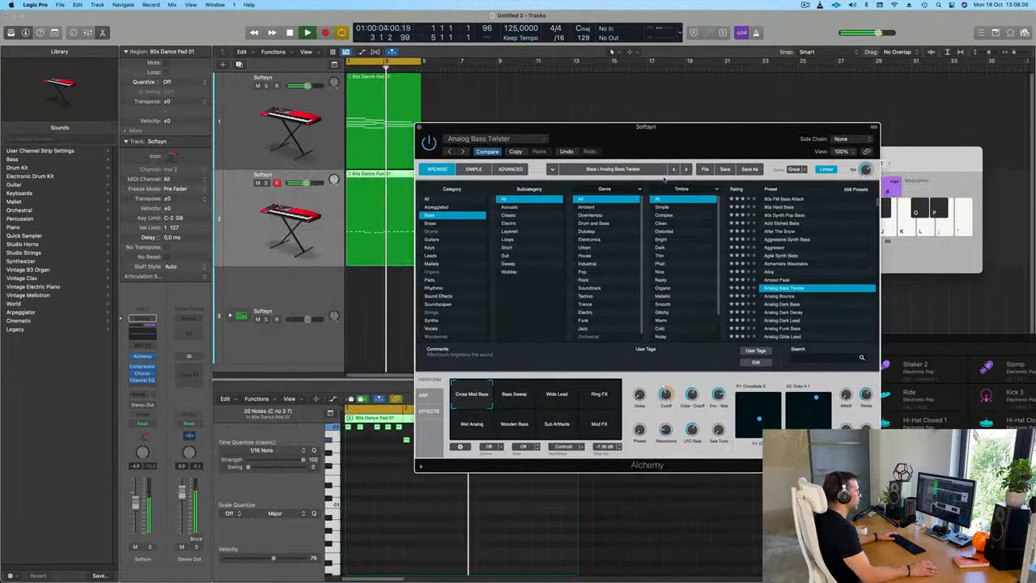
Step: Audition the preset's Bass Sweep, Wide Lead and Ring FX variations
left_click(514, 397)
left_click(558, 399)
left_click(600, 402)
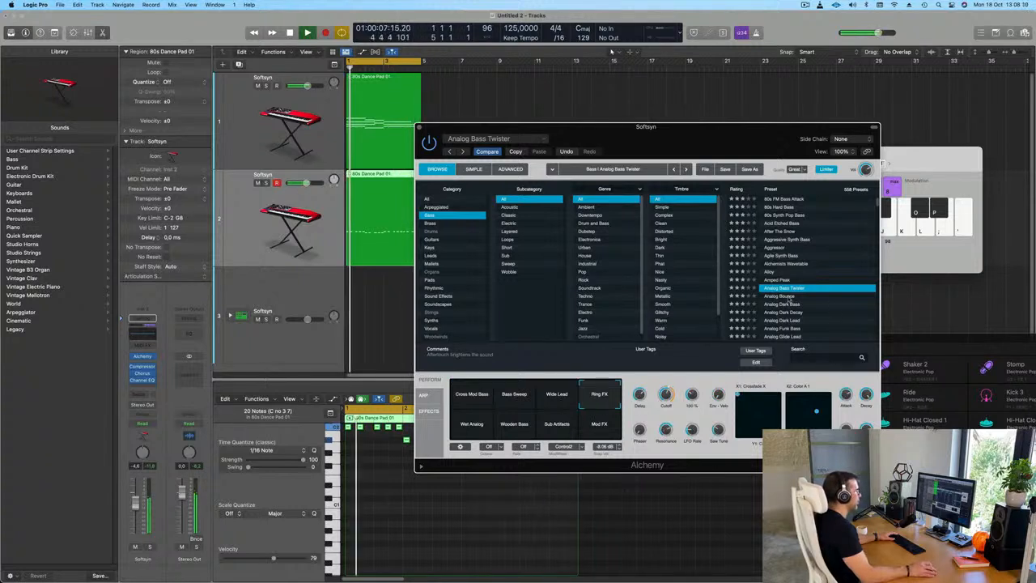
Step: Load the Analog Bounce preset for the bass track and move the synth window clear of the regions
left_click(790, 296)
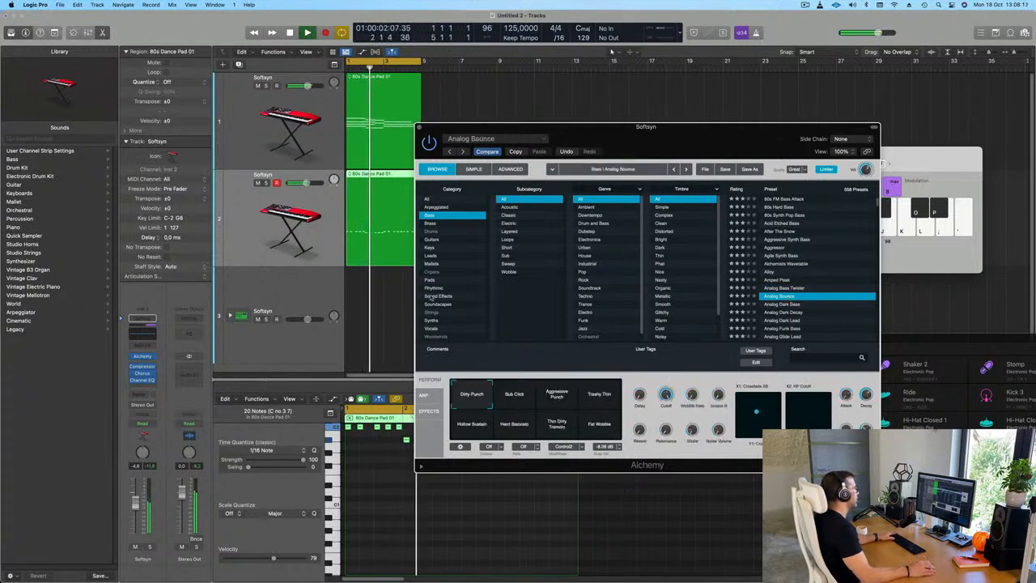
left_click(243, 233)
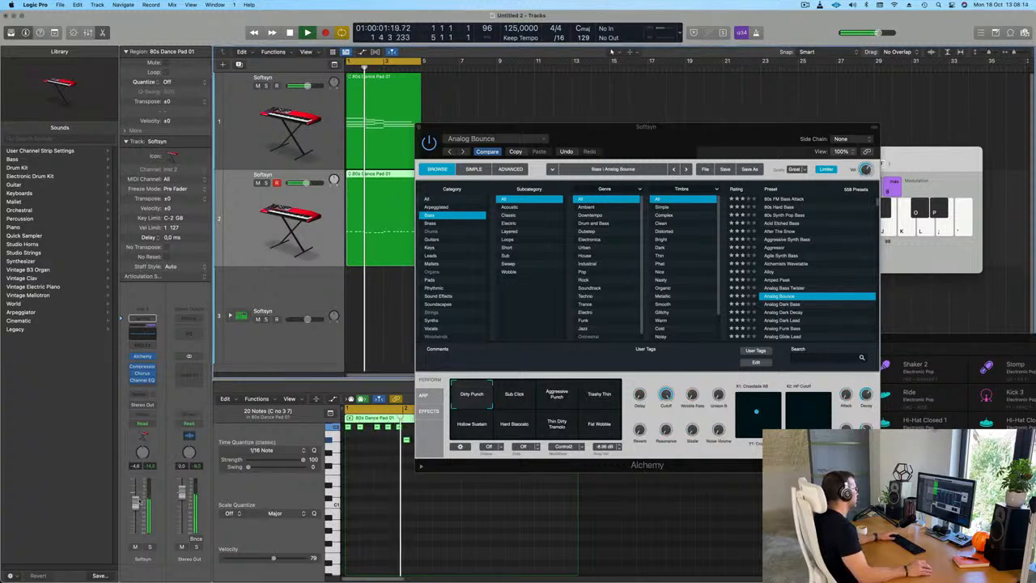
left_click_drag(651, 135, 708, 127)
Step: Lower the pad track's volume to about -8.2 dB
key("space")
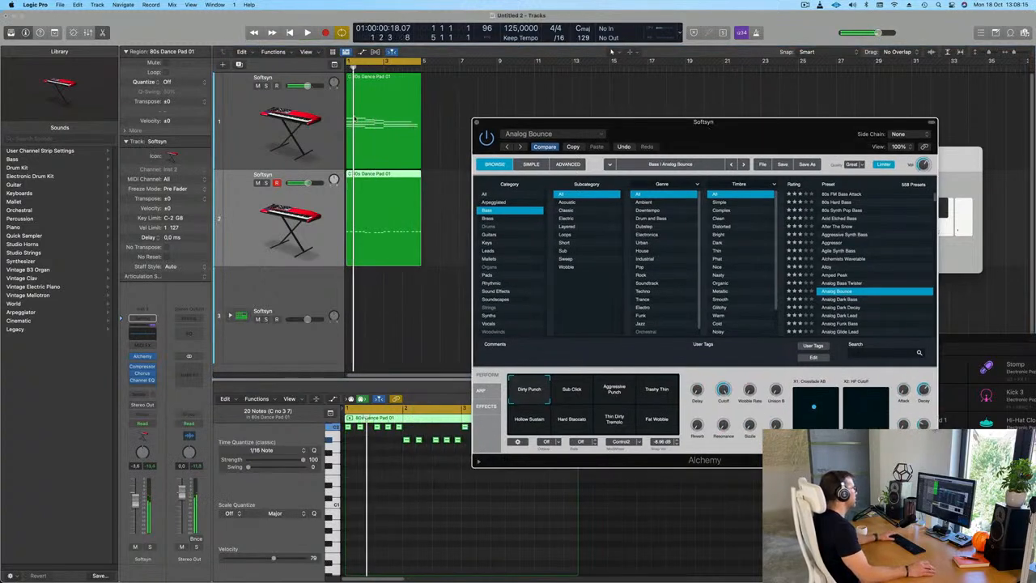
left_click(242, 152)
left_click_drag(136, 503, 136, 509)
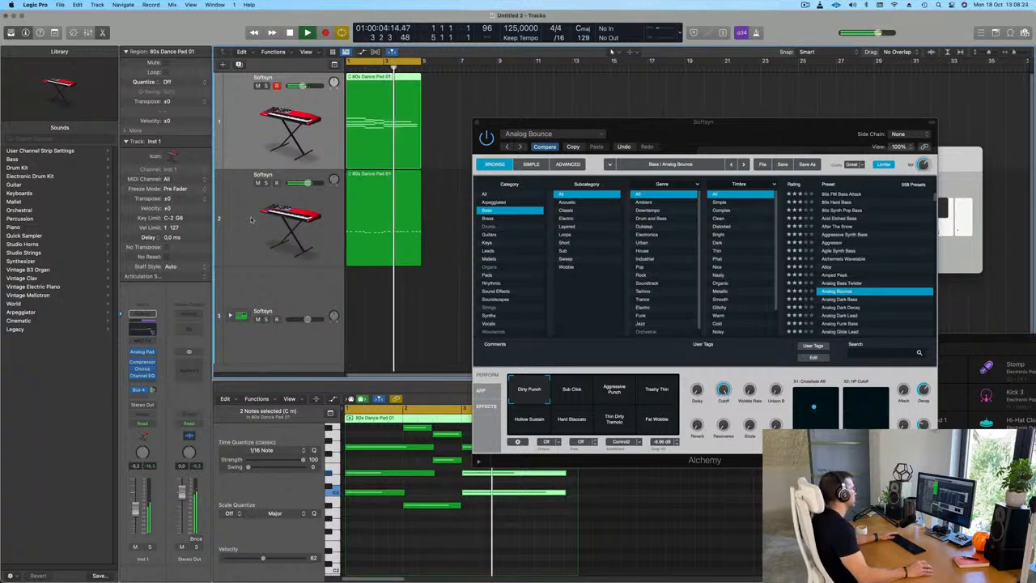
Step: Expand the Electronic Pop drum kit into its individual tracks, then record kick and rim hits on the kit track and play them back
left_click(230, 316)
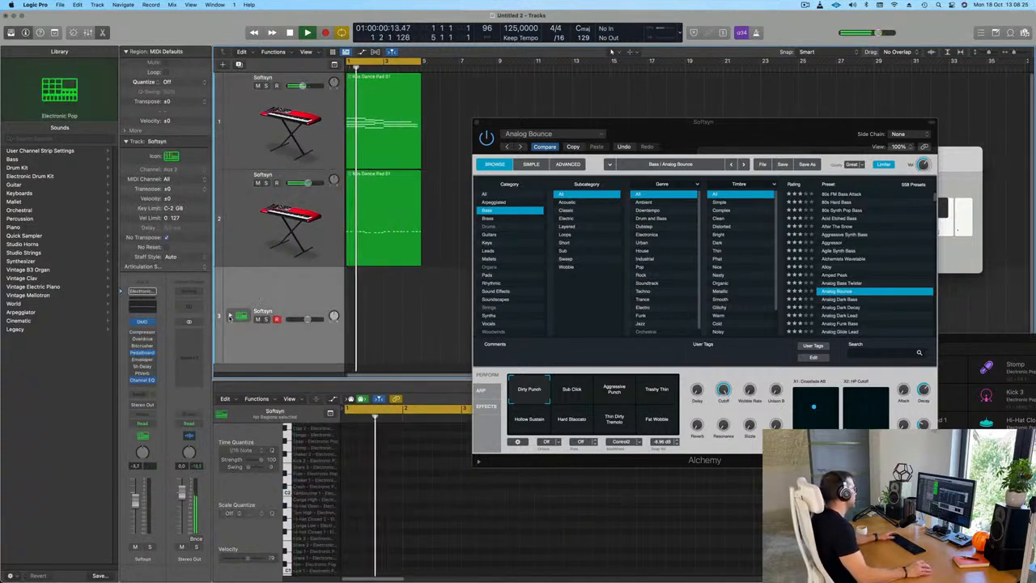
left_click(231, 316)
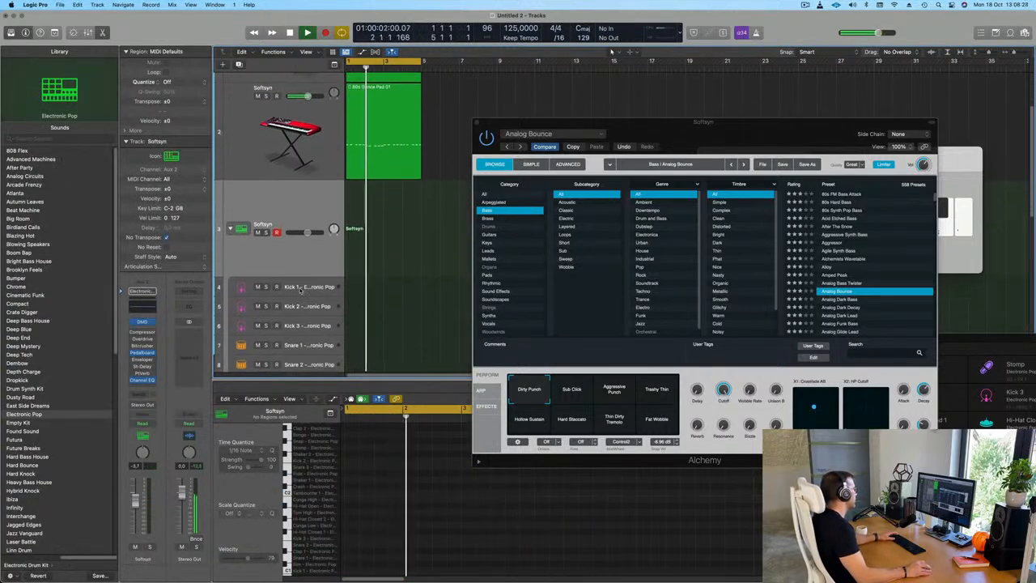
left_click(300, 288)
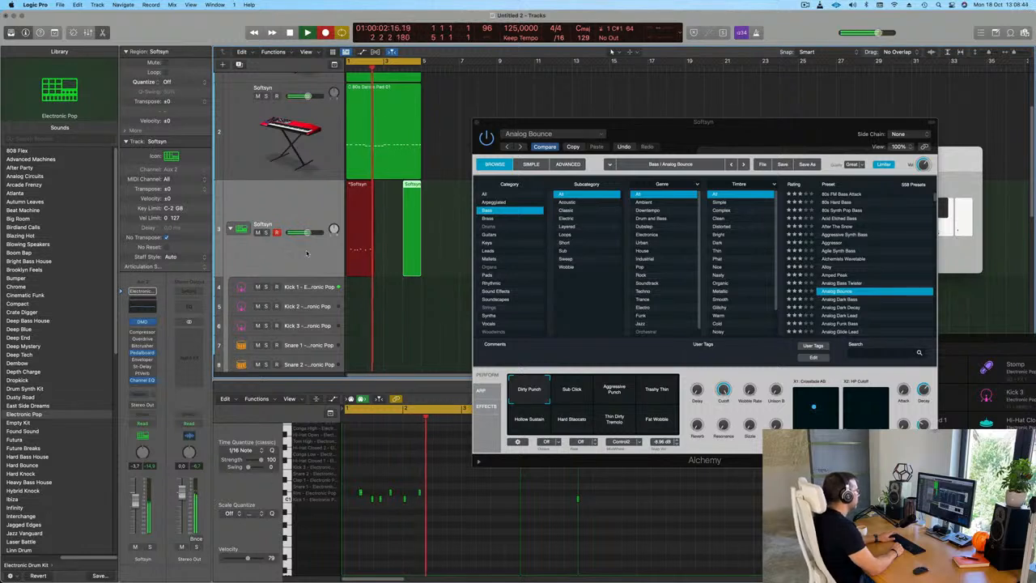
key("space")
key("space")
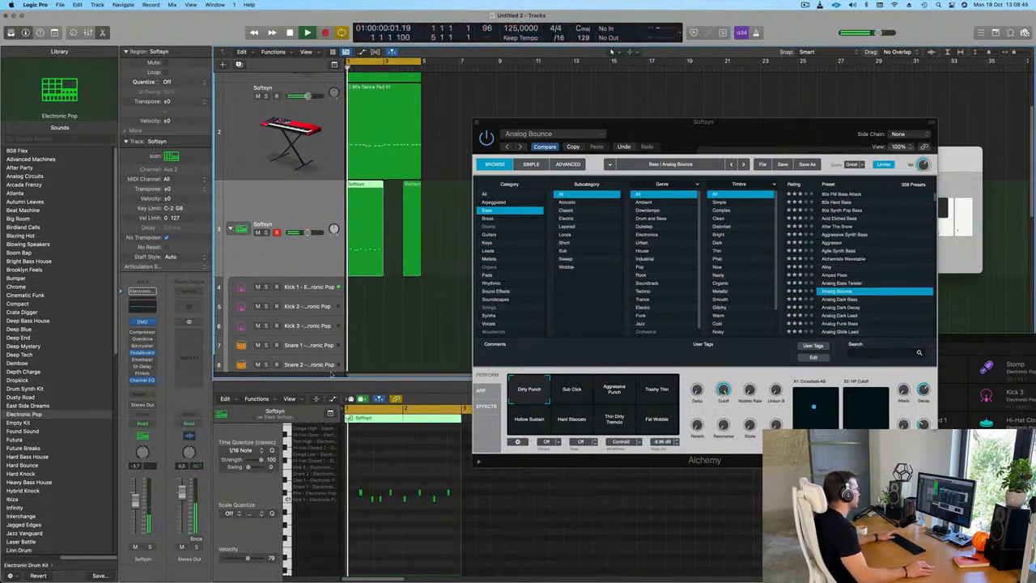
Step: Copy a recorded kick hit to the very start of bar 1 and play the drum pattern
key("space")
scroll(380, 528, "up", 3)
scroll(380, 528, "up", 3)
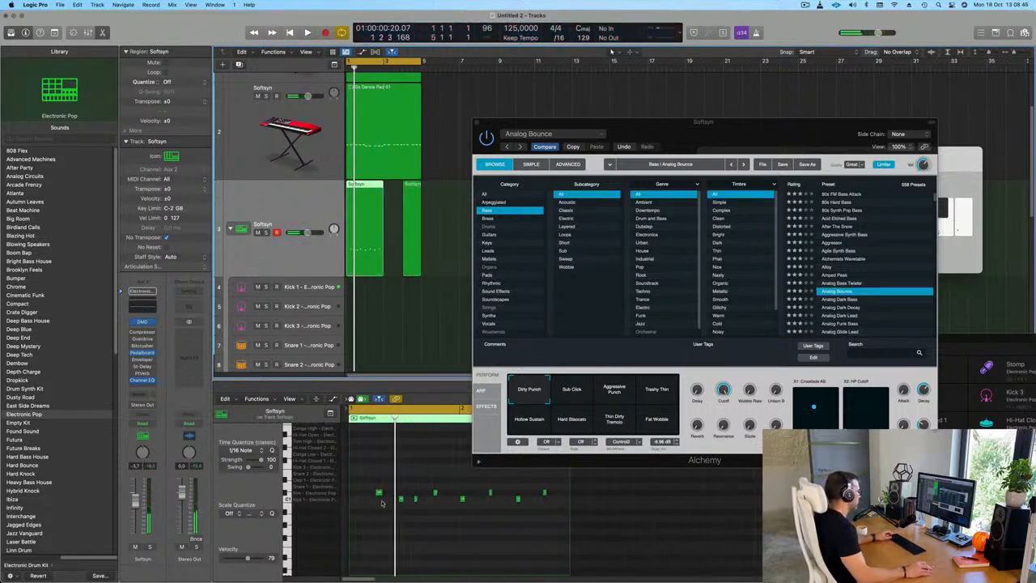
left_click(396, 499)
left_click_drag(396, 501, 349, 500)
key("space")
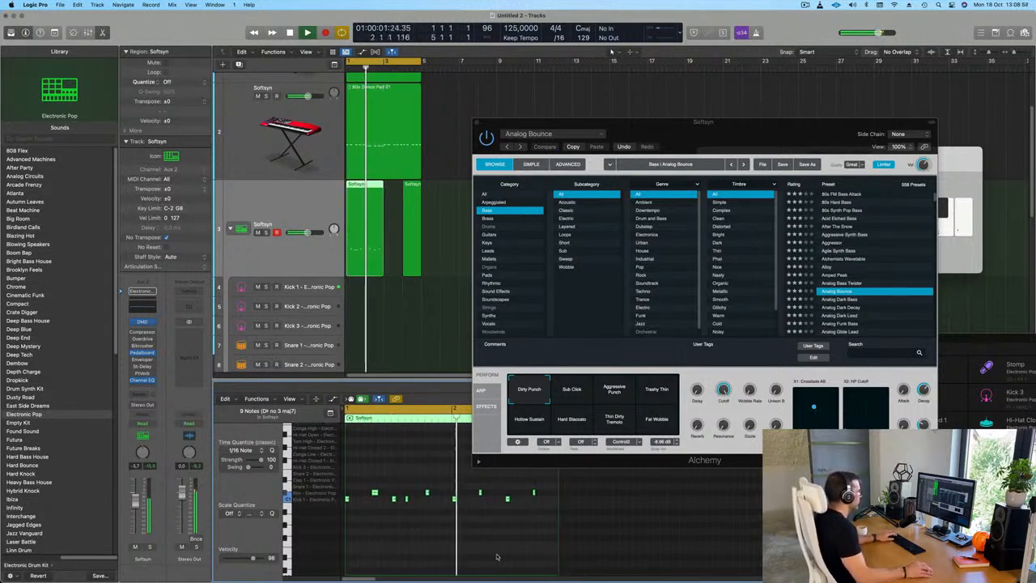
Step: Try an extra kick hit copied shortly after the last kick in bar 2 and play the pattern
key("space")
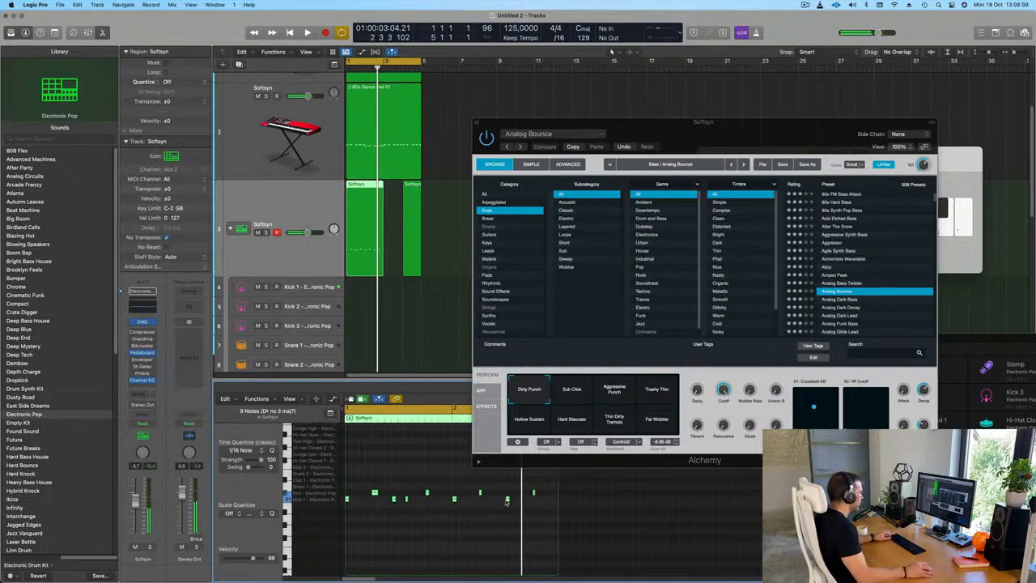
left_click_drag(508, 499, 522, 501)
key("space")
scroll(460, 522, "down", 4)
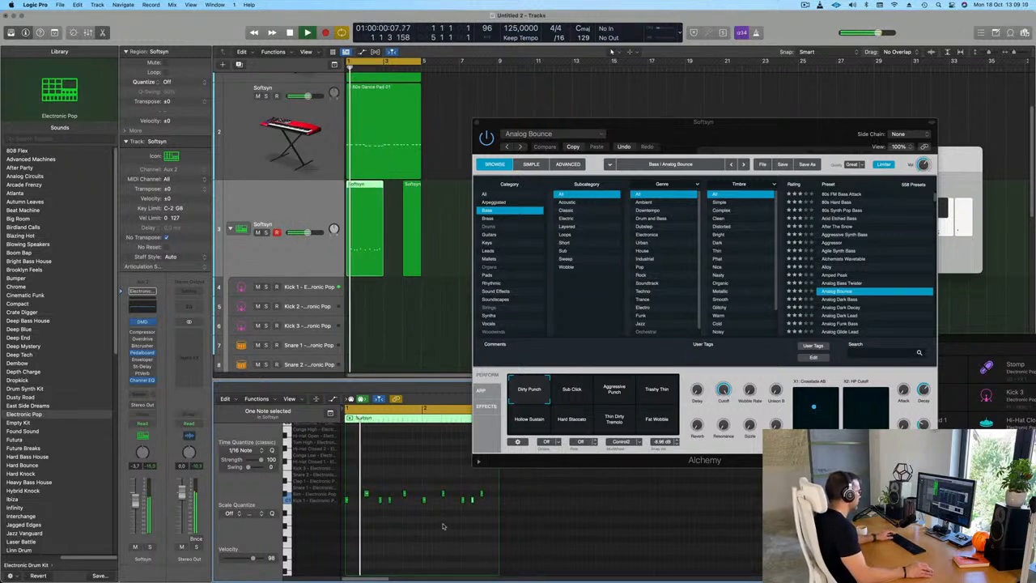
key("space")
Step: Delete the leftover recorded drum region at bar 4 on the kit track
left_click_drag(639, 143, 728, 151)
left_click_drag(459, 229, 369, 284)
key("Delete")
Step: Copy the two-bar kit region to the Kick 1 track and keep only the kick hits in the copy
left_click(371, 248)
left_click_drag(359, 480, 495, 496)
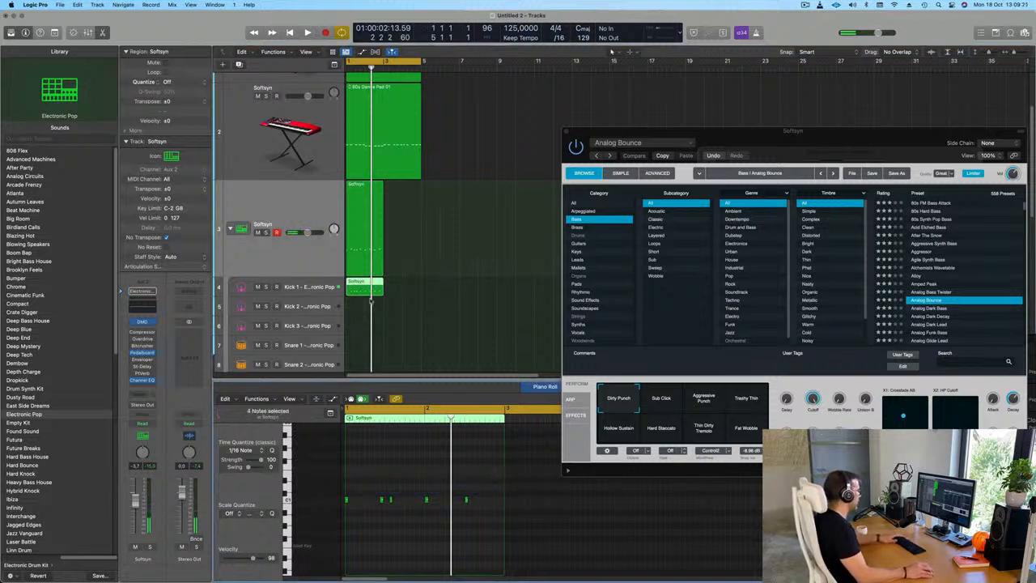
left_click(366, 249)
left_click(365, 284)
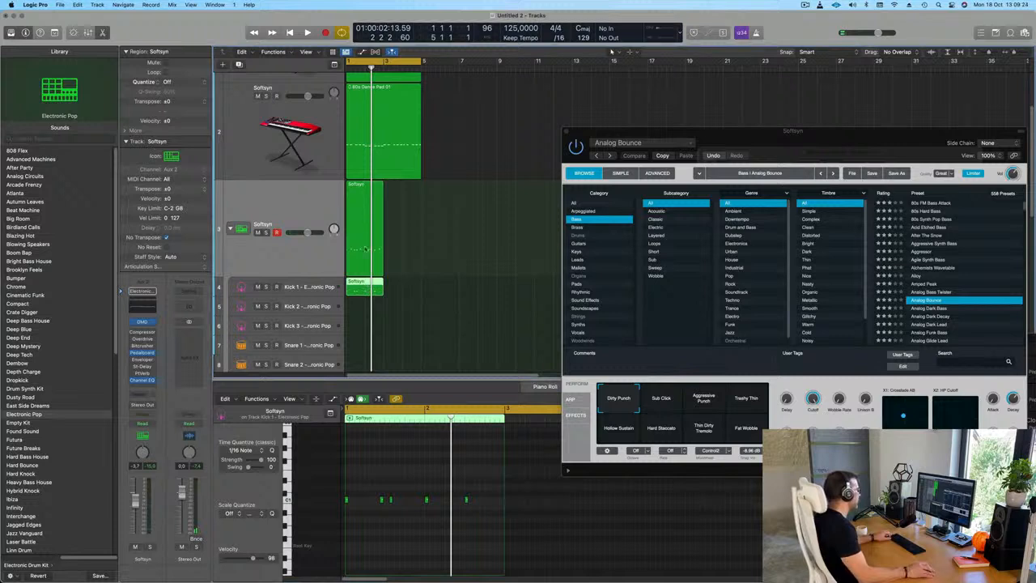
Step: Copy the kit region to the Snare 1 track and remove the kick hits from the copy
left_click(364, 226)
left_click_drag(366, 242, 366, 357)
left_click_drag(492, 516, 497, 489)
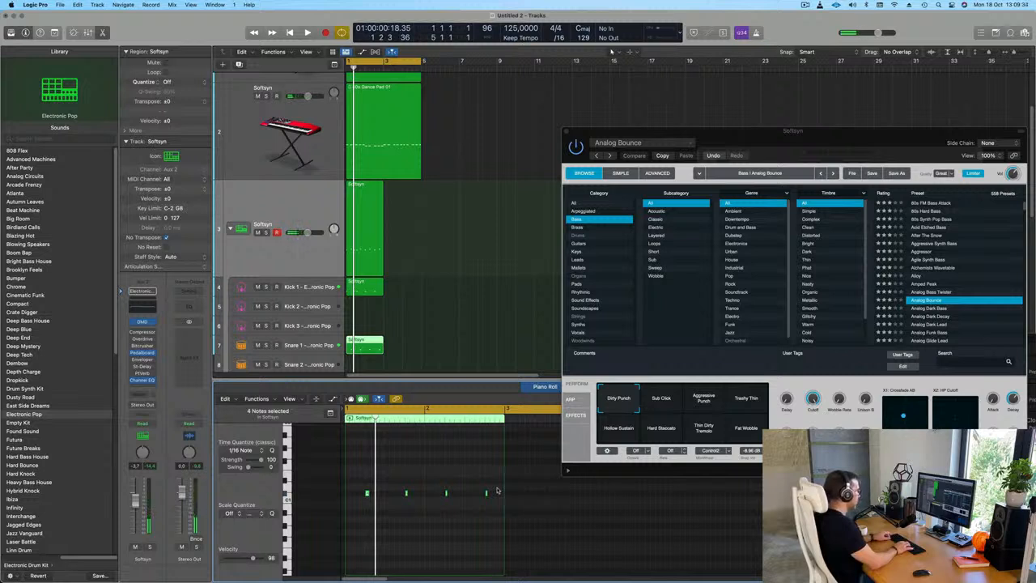
Step: Delete the original drum region from the kit track and play the separated kick and snare parts
left_click_drag(435, 222, 370, 243)
key("Delete")
key("space")
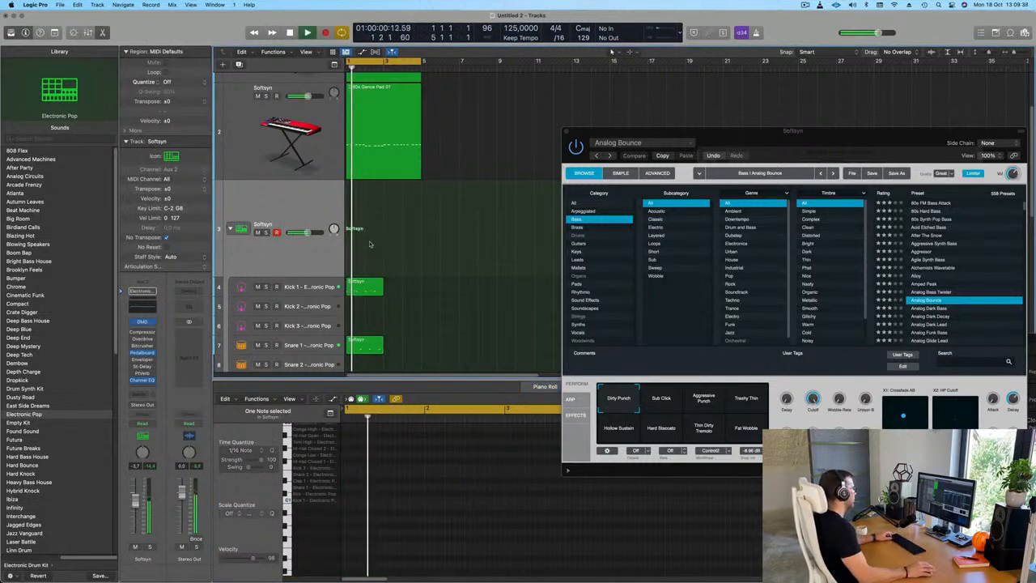
Step: Repeat the Kick 1 and Snare 1 regions once to fill bars 3 and 4, and play the loop
scroll(416, 276, "down", 2)
left_click_drag(417, 272, 364, 329)
key("super+r")
key("space")
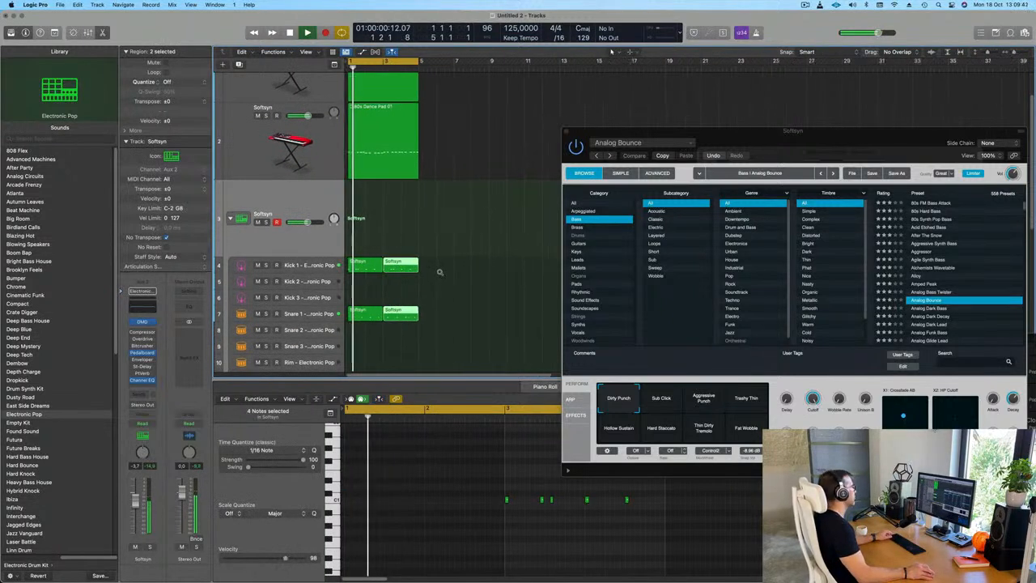
Step: Transpose all the notes in both Kick 1 regions down one octave and listen to the result
scroll(440, 273, "down", 2)
key("Down")
key("space")
key("space")
key("space")
left_click_drag(443, 253, 363, 281)
left_click(394, 476)
key("super+a")
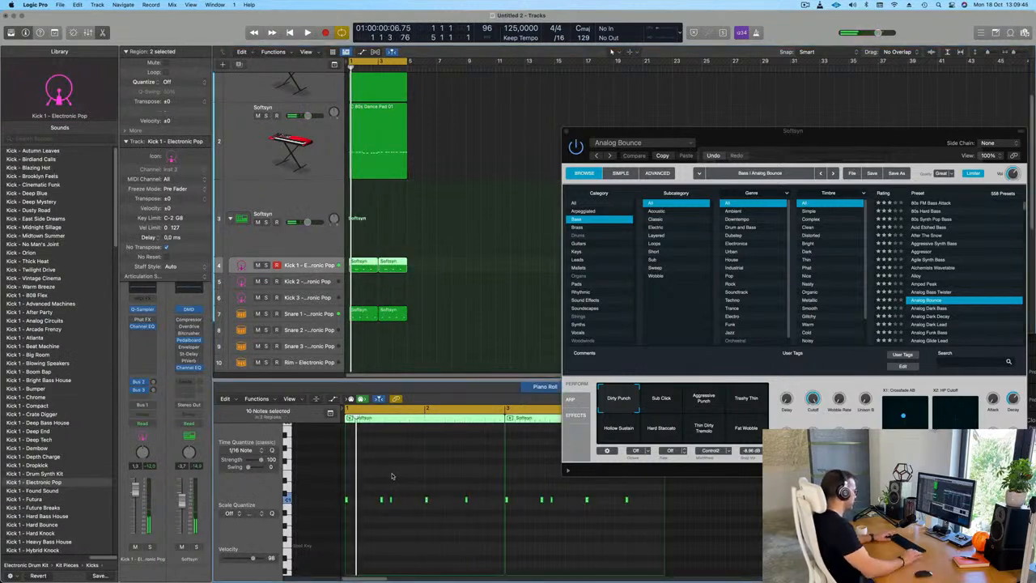
key("space")
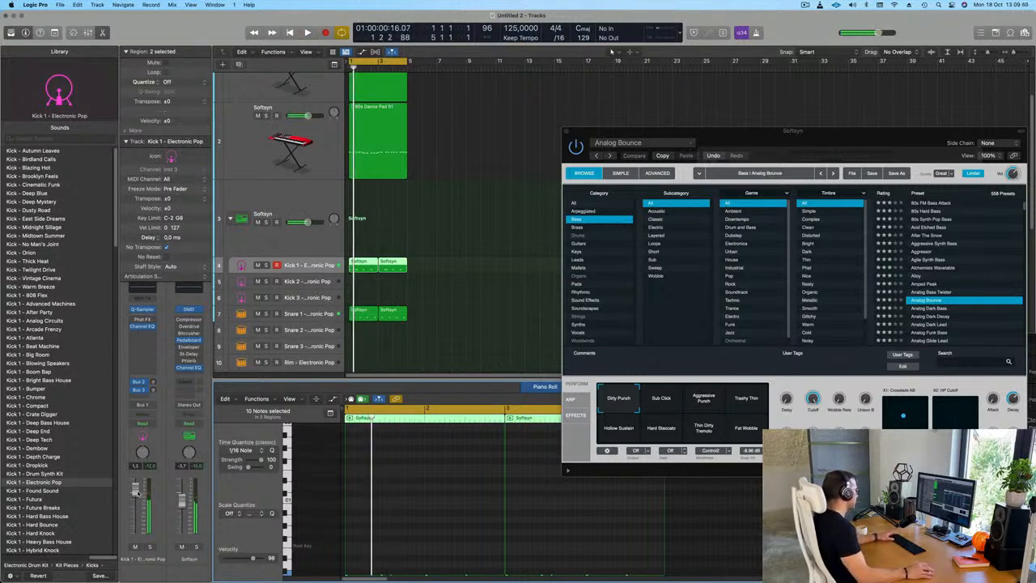
Step: Transpose all the notes in both Snare 1 regions up one octave and play the loop
left_click(336, 320)
key("space")
scroll(318, 122, "up", 3)
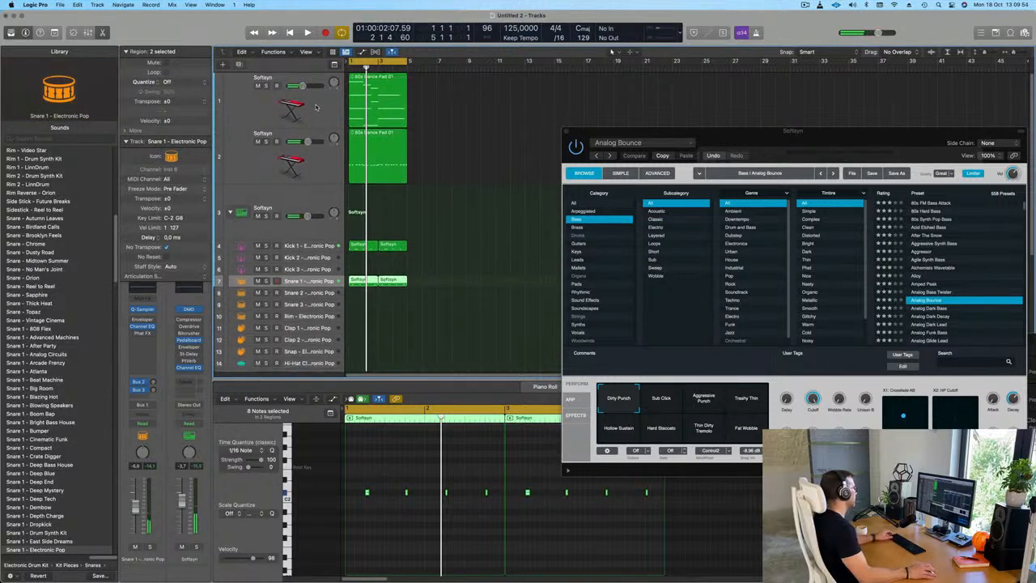
Step: Balance the pad, bass, Kick 1 and Snare 1 track volumes while the loop plays, setting the pad to about -19 dB
left_click(318, 122)
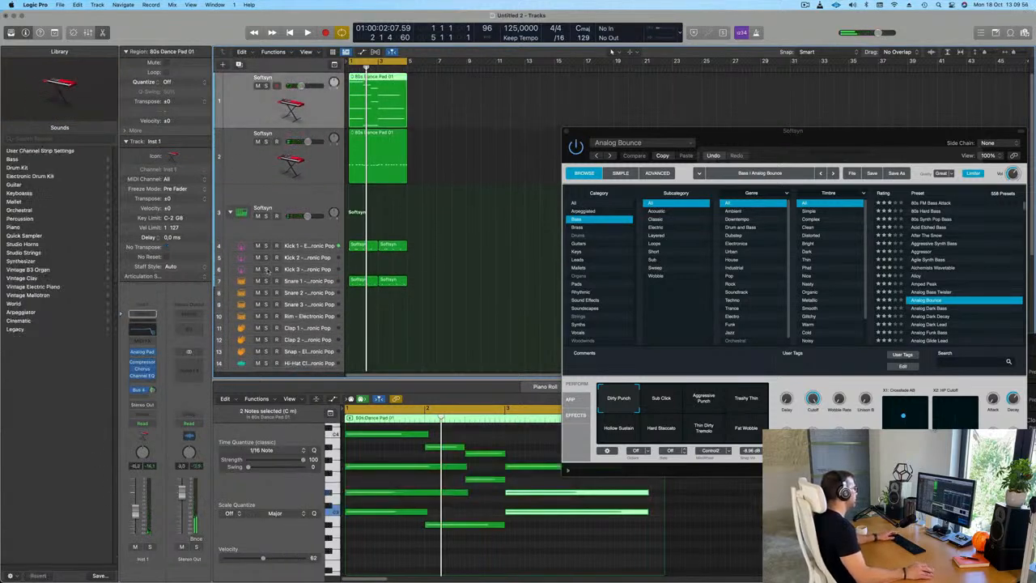
left_click(319, 133)
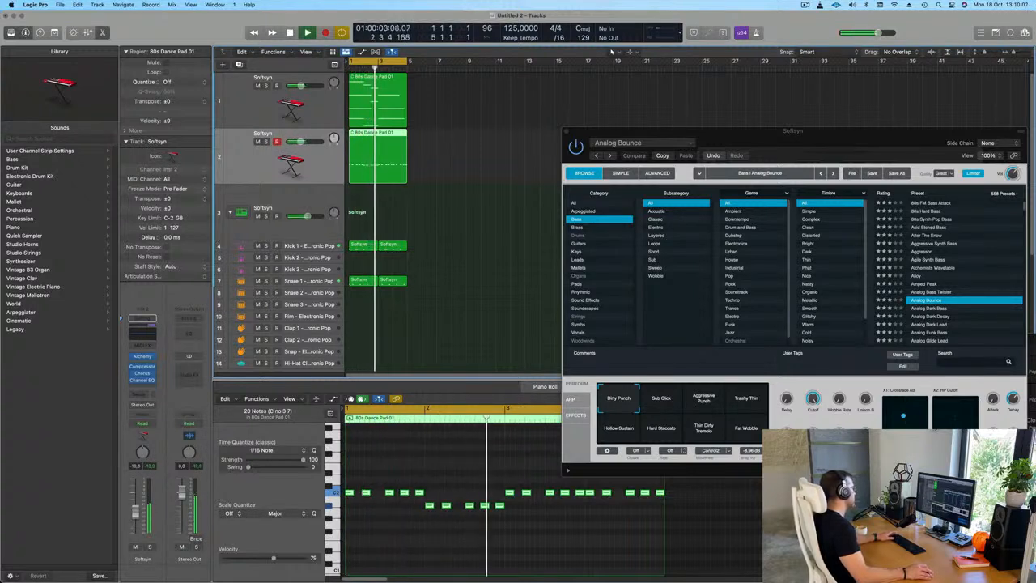
left_click(286, 118)
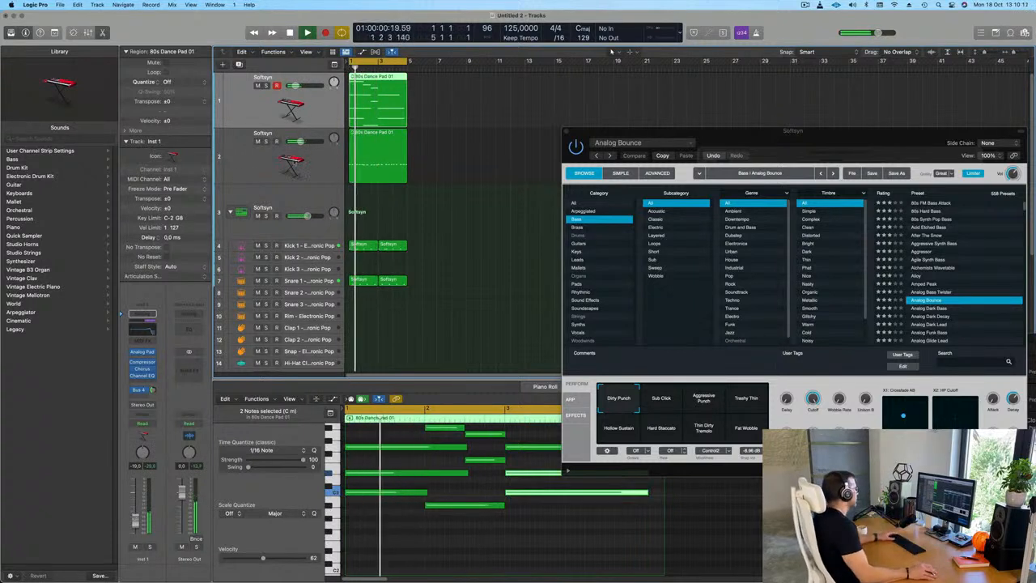
left_click(315, 244)
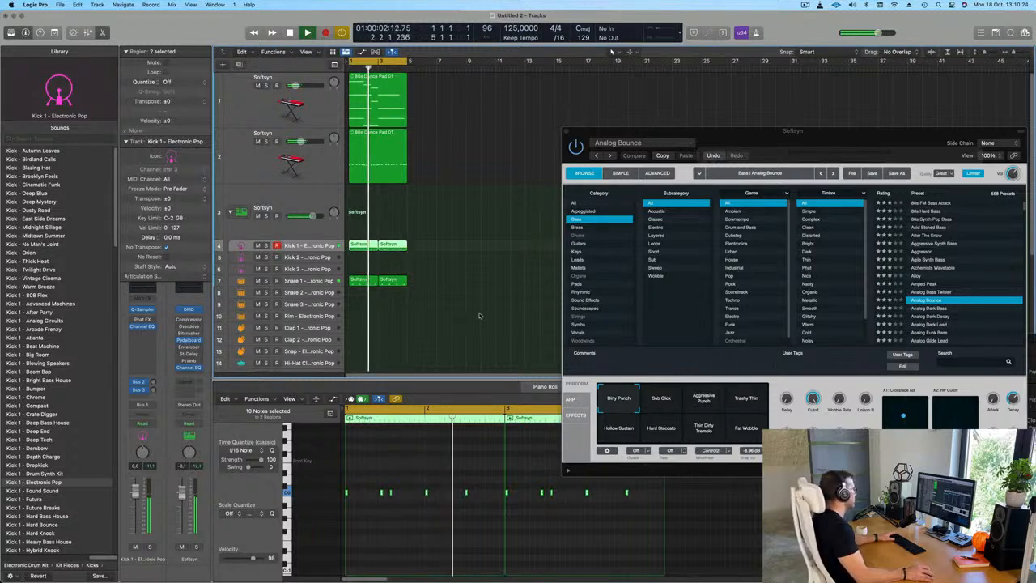
left_click(309, 281)
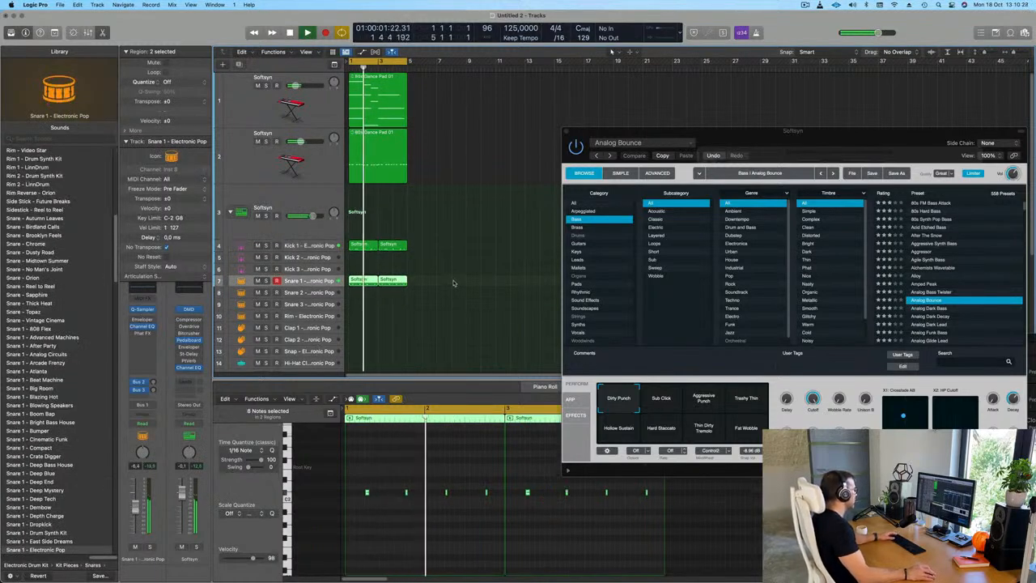
mouse_move(361, 281)
left_mouse_down()
mouse_move(364, 304)
mouse_move(365, 282)
left_mouse_up()
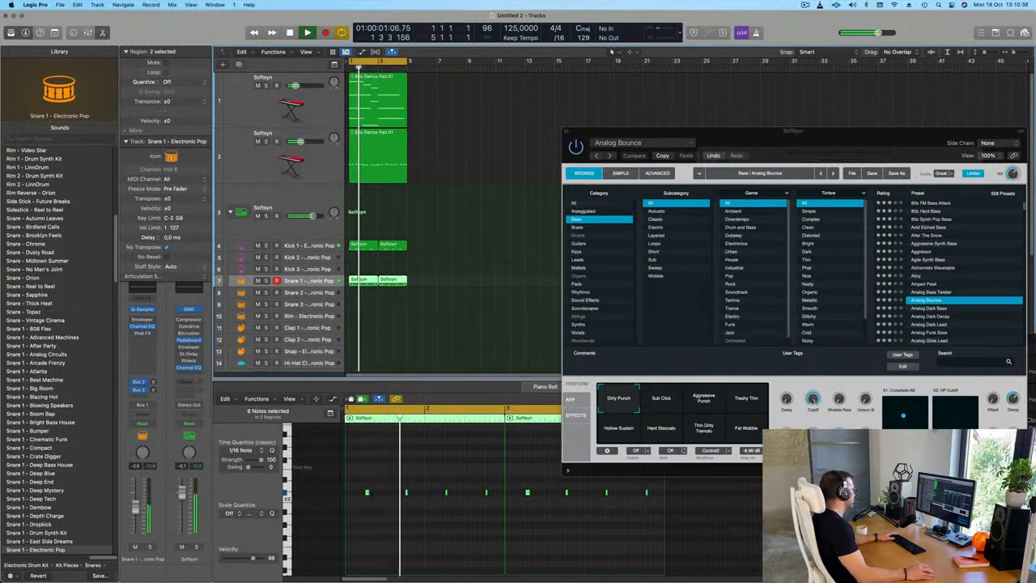
Step: Set Delay to about 45.8% in the bass track's Alchemy instrument and raise that track's volume to about -6.6 dB
key("super+Right")
key("super+Right")
key("super+Right")
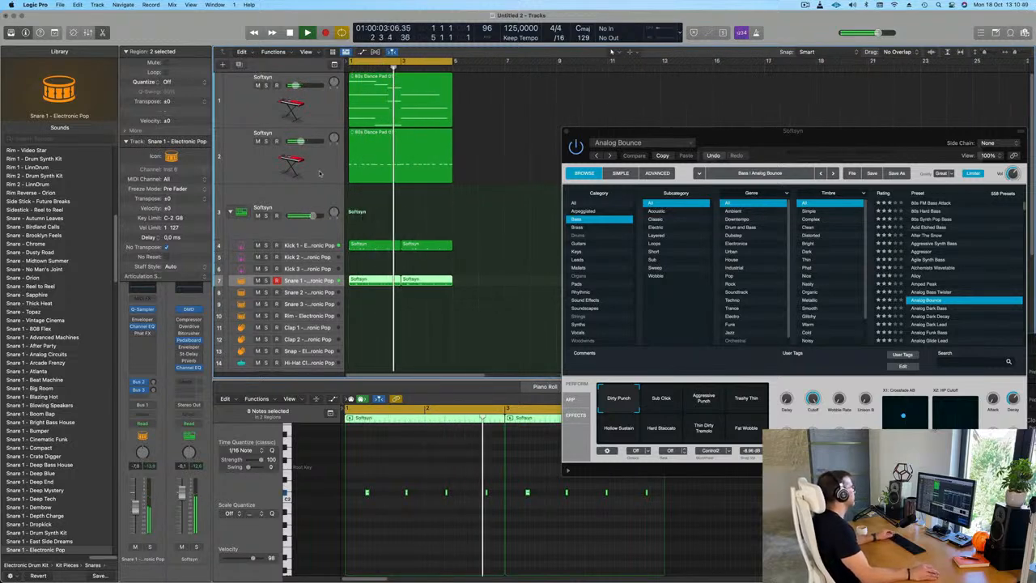
left_click(242, 177)
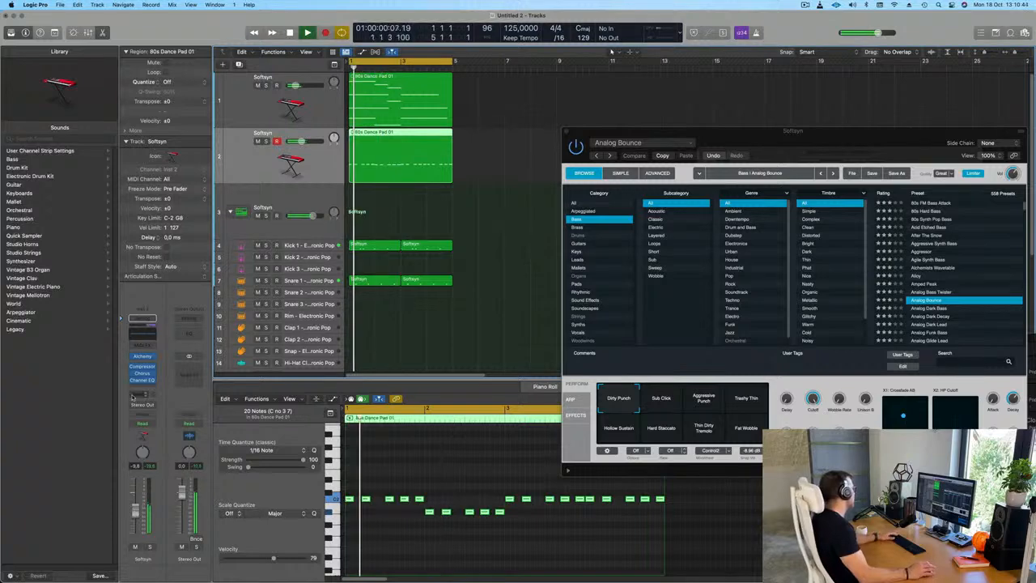
left_click(144, 357)
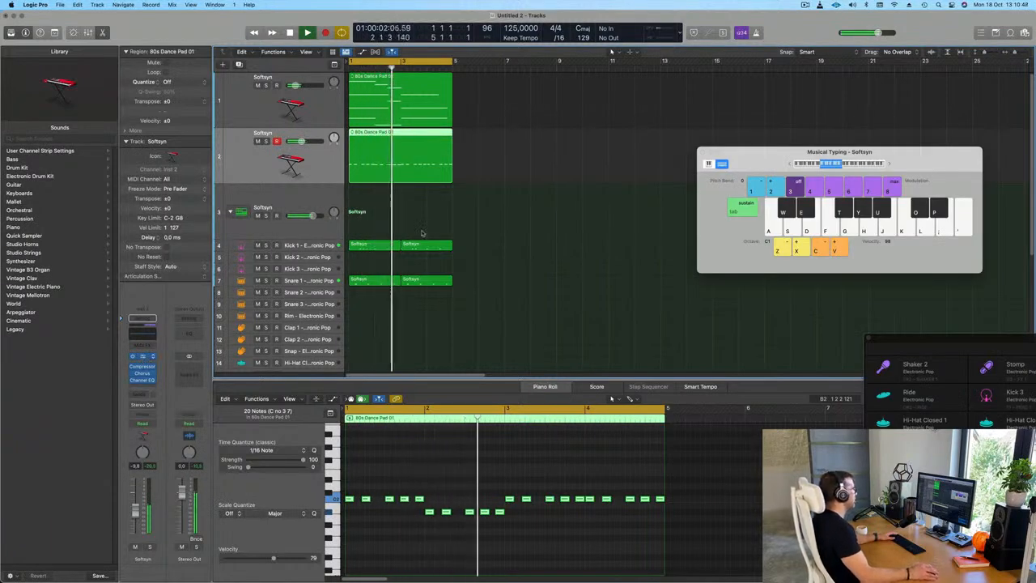
left_click(143, 357)
left_click_drag(756, 142, 474, 193)
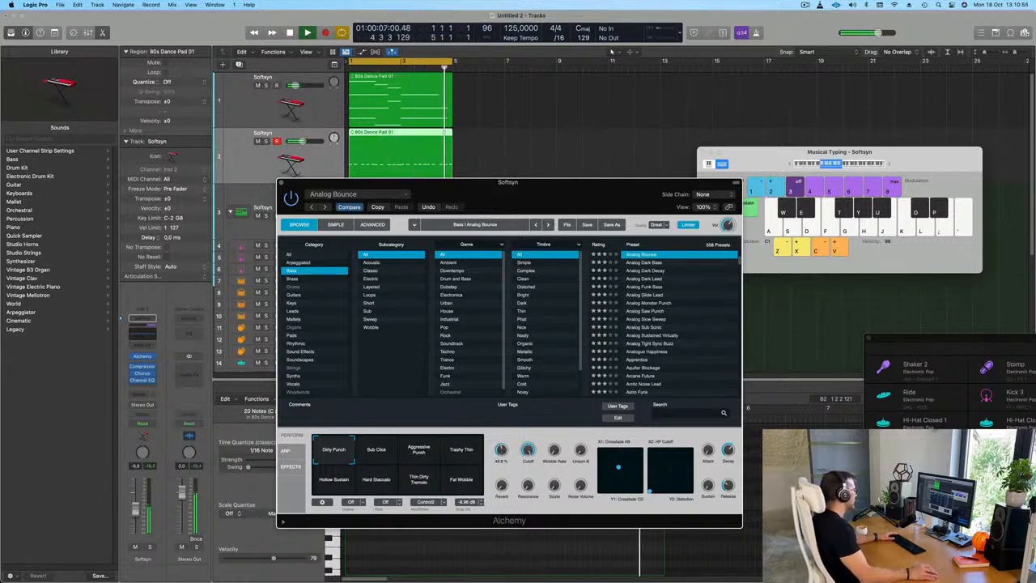
left_click_drag(387, 181, 463, 187)
left_click(355, 190)
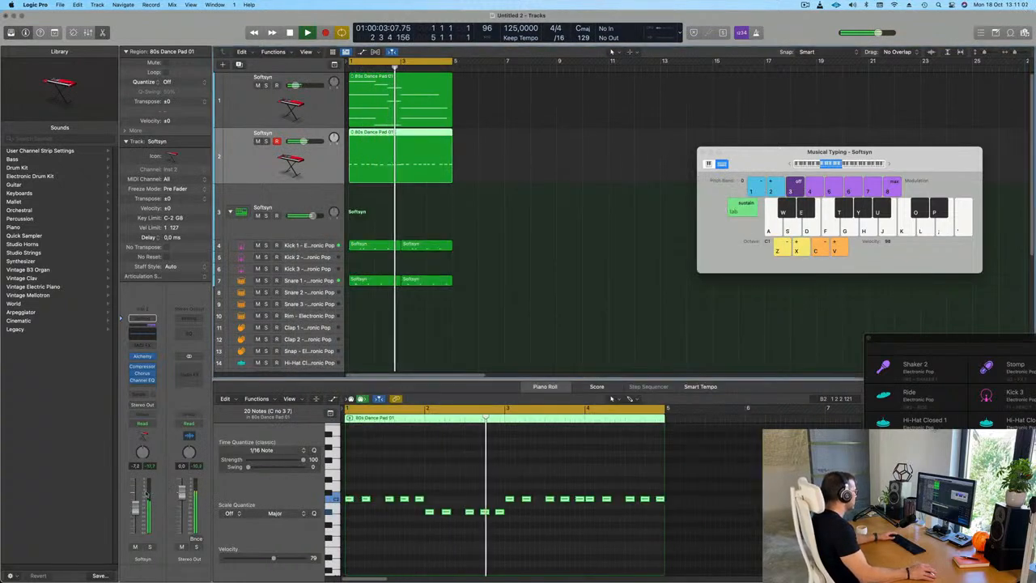
left_click(509, 300)
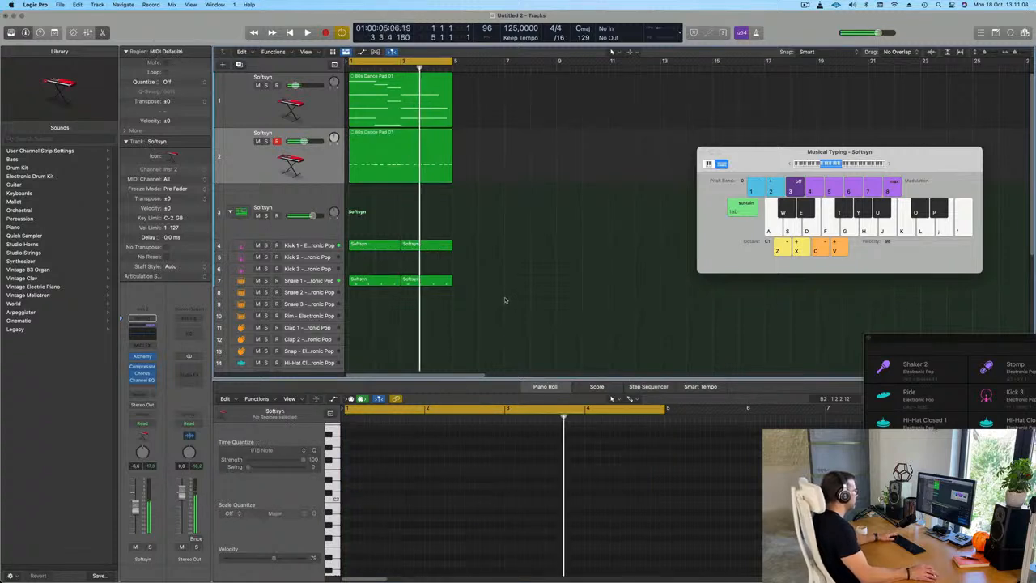
left_click(430, 166)
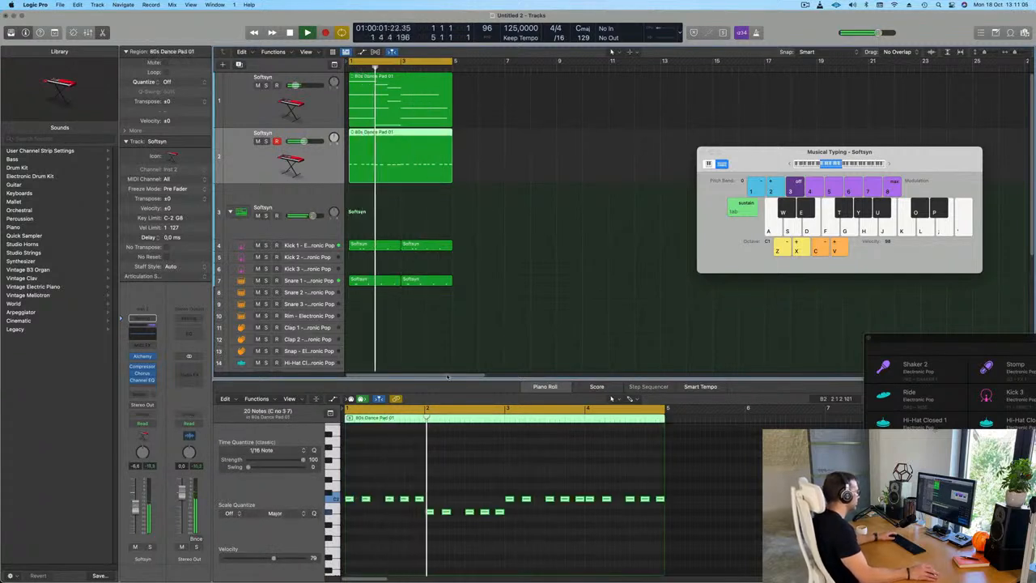
scroll(477, 535, "up", 3)
scroll(481, 537, "down", 1)
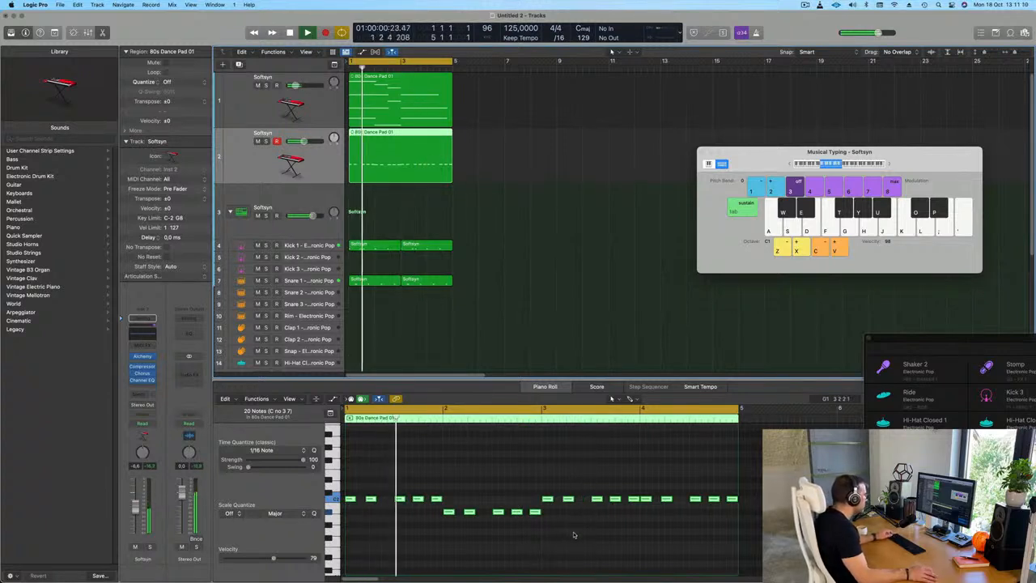
key("Delete")
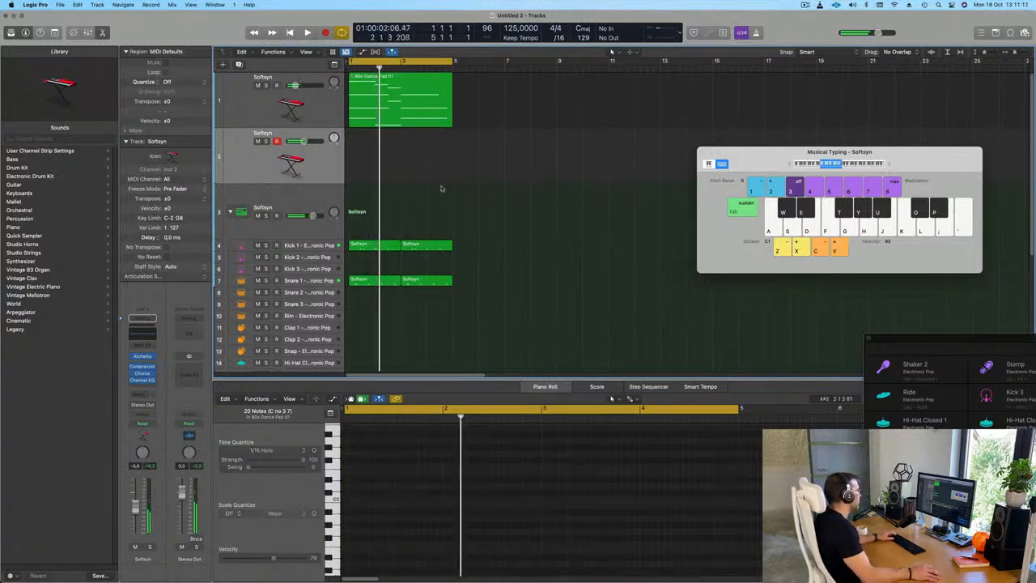
key("super+z")
left_click(476, 162)
key("space")
Step: Move the third and fourth notes in bar 1 of the bassline one sixteenth earlier and play the loop
left_click(425, 118)
left_click(424, 144)
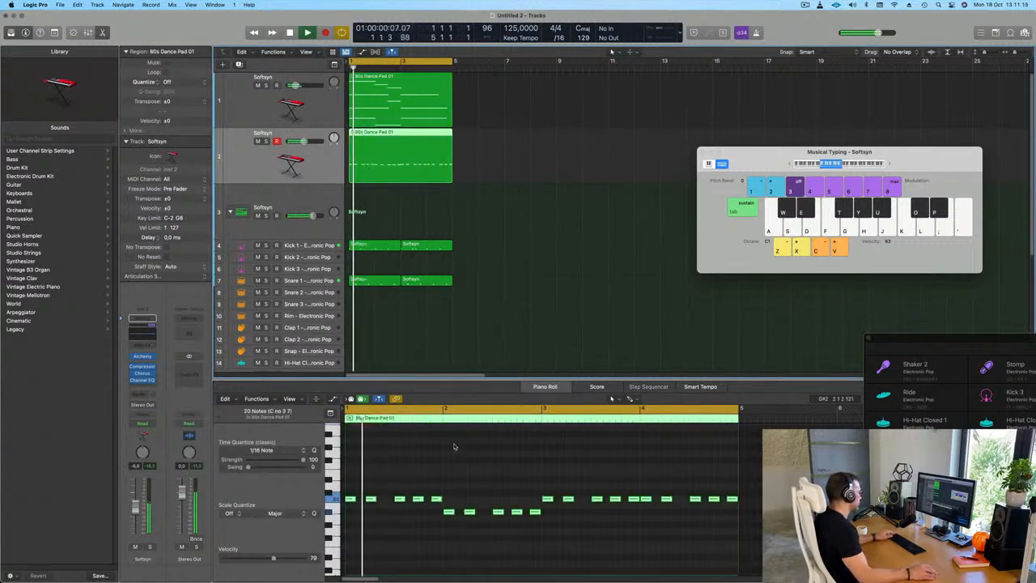
scroll(491, 457, "down", 2)
key("space")
key("space")
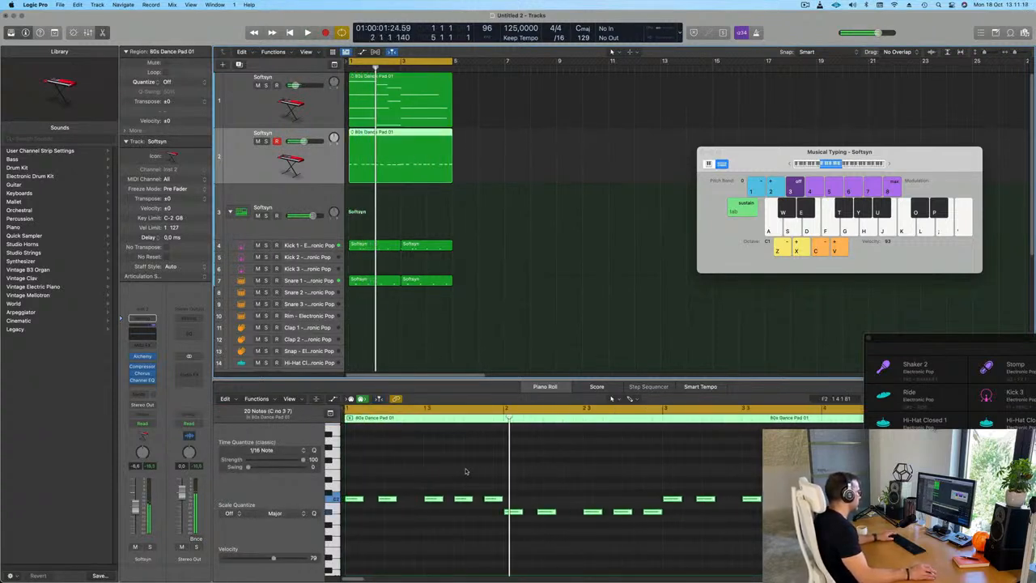
key("space")
left_click_drag(437, 485, 424, 501)
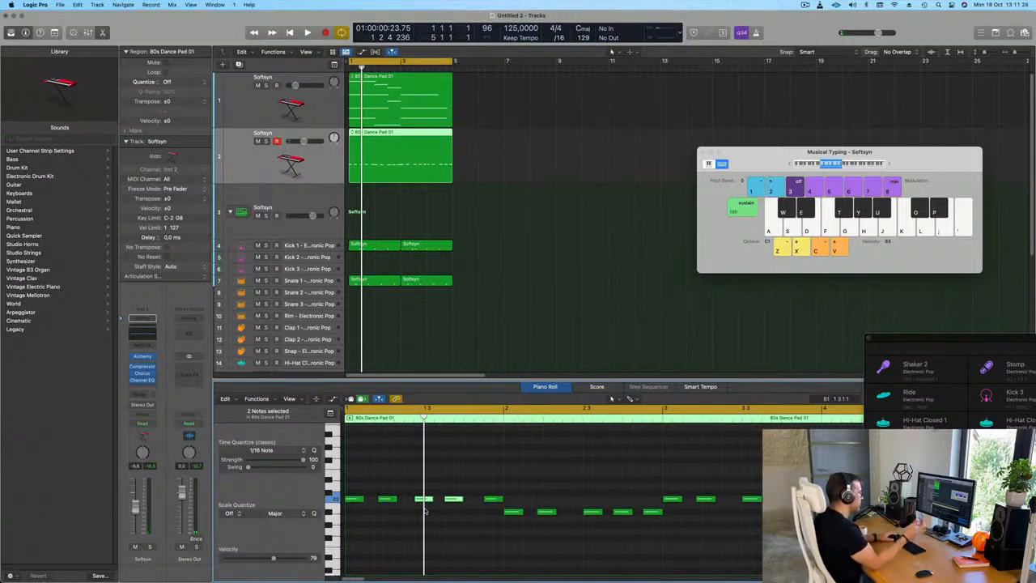
key("space")
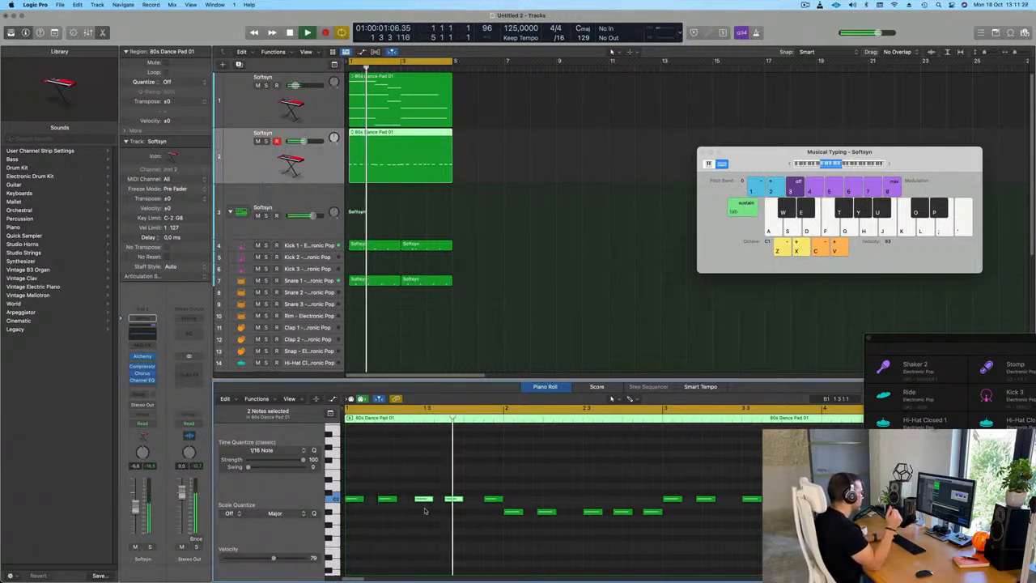
Step: Move the fifth bass note in bar 1 one sixteenth earlier and listen to the result
key("Return")
left_click(492, 500)
key("space")
left_click_drag(487, 500, 477, 501)
key("space")
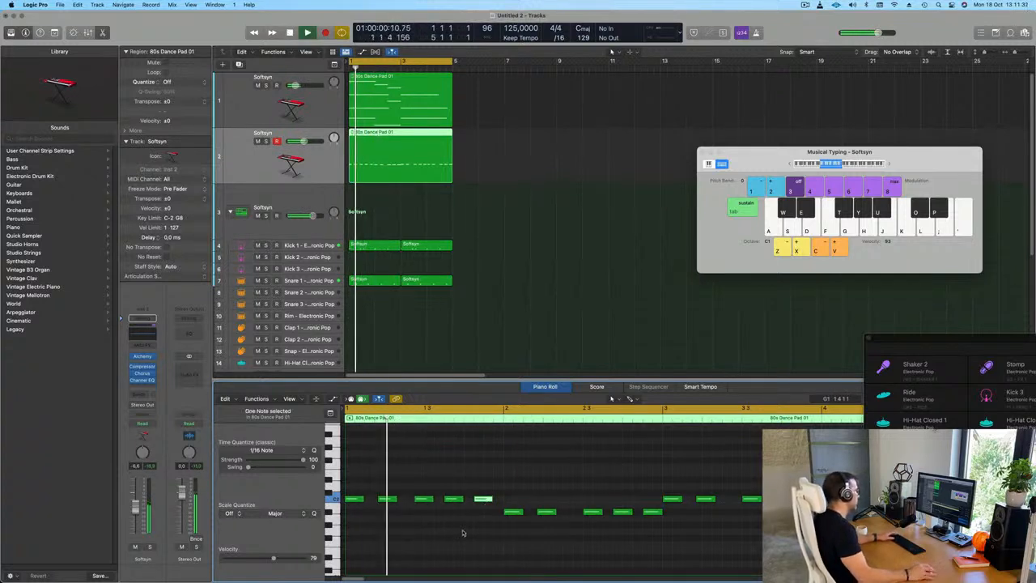
key("space")
key("space")
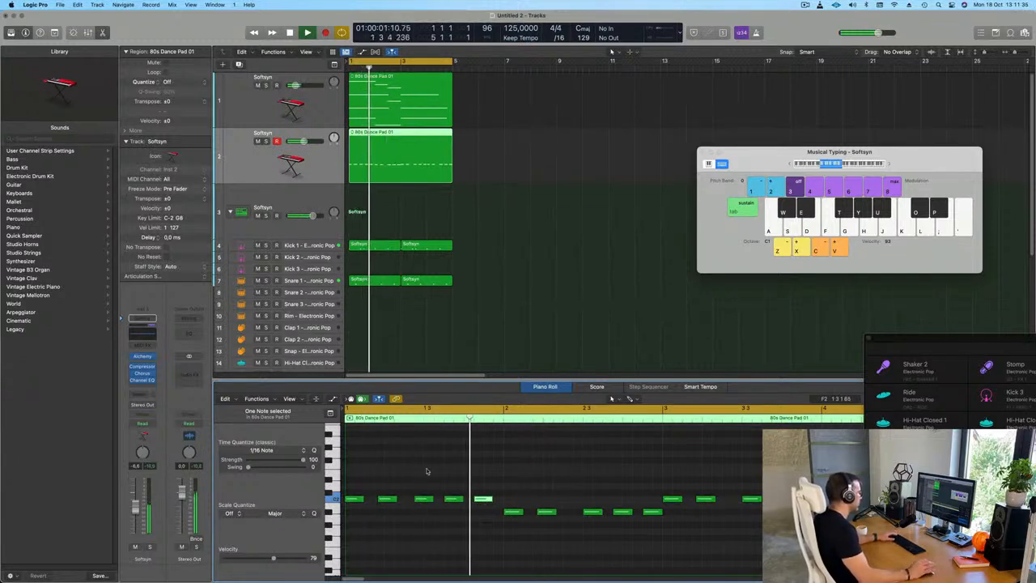
Step: Move the last three bass notes in each of bars 2, 3 and 4 one sixteenth earlier and play the loop
mouse_move(585, 500)
left_mouse_down()
mouse_move(649, 521)
mouse_move(583, 517)
left_mouse_up()
key("super+Left")
key("super+Left")
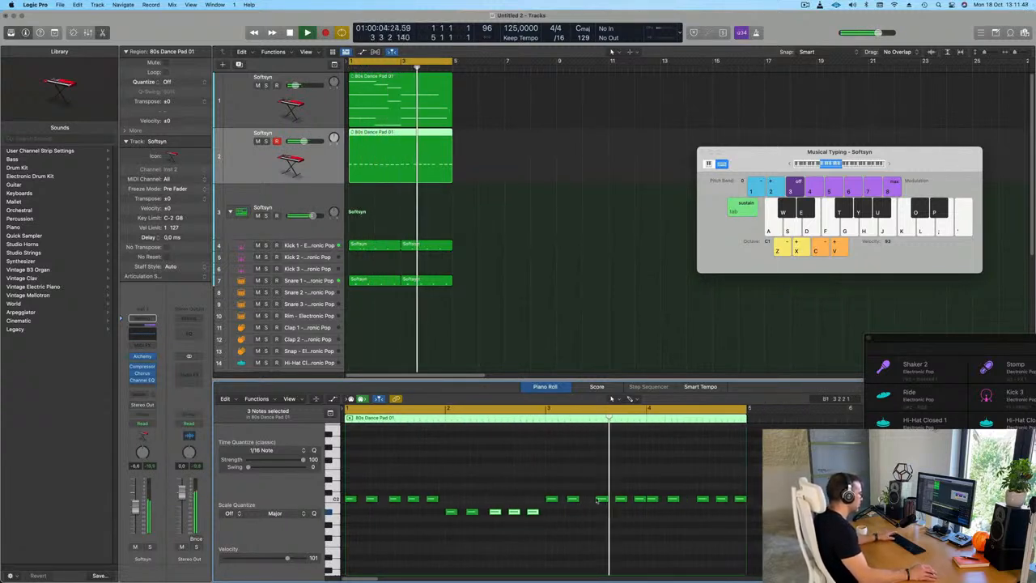
mouse_move(602, 488)
left_mouse_down()
mouse_move(637, 508)
mouse_move(598, 500)
left_mouse_up()
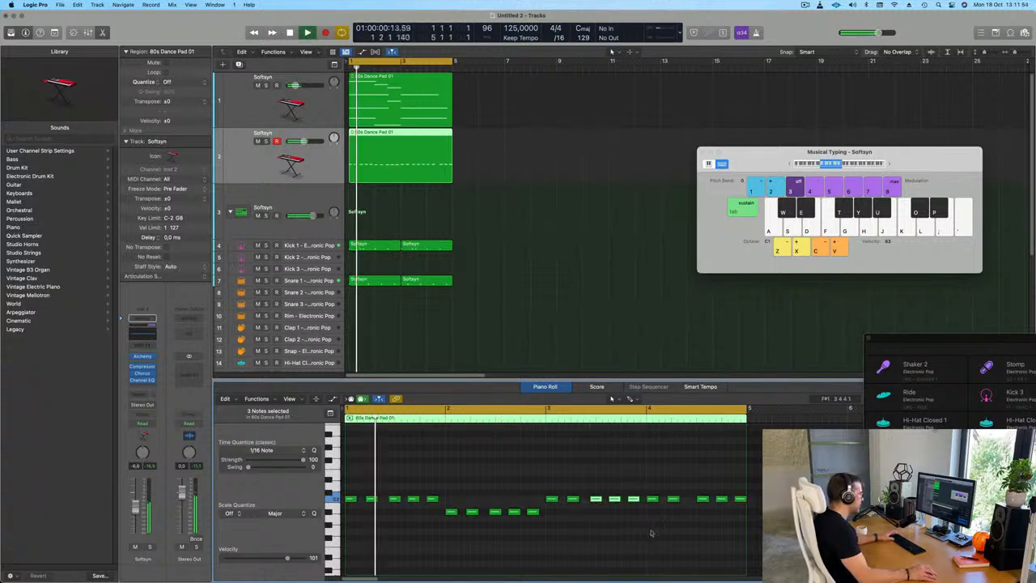
left_click_drag(745, 512, 743, 509)
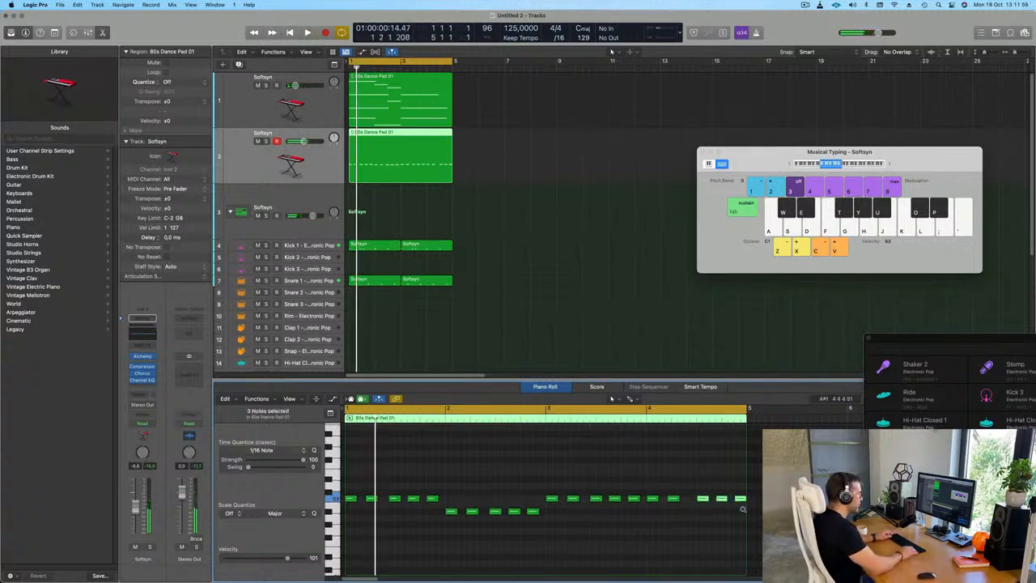
key("space")
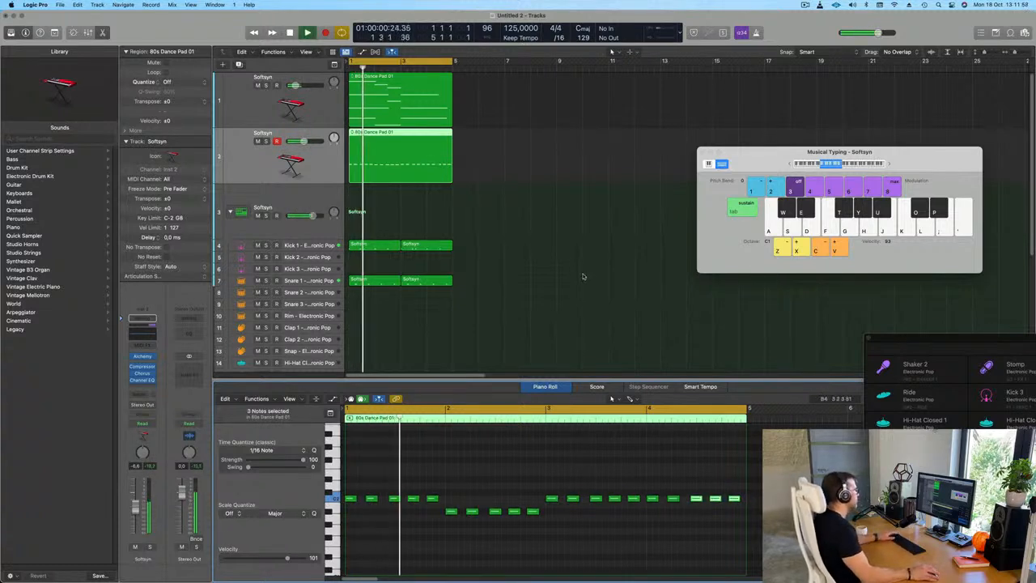
Step: Listen to the edited bassline with the whole loop from the start
left_click(539, 229)
left_click(402, 154)
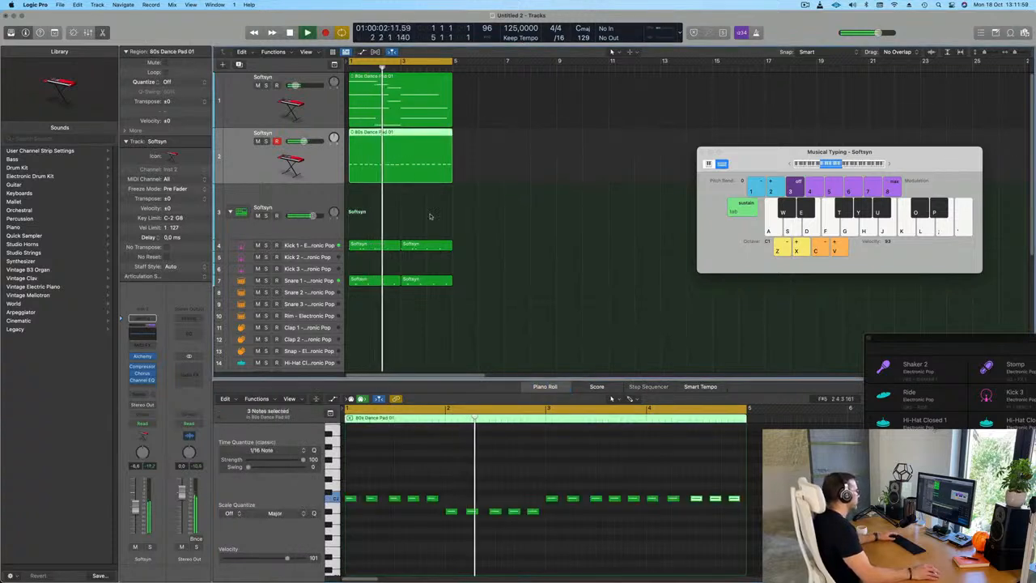
left_click(528, 193)
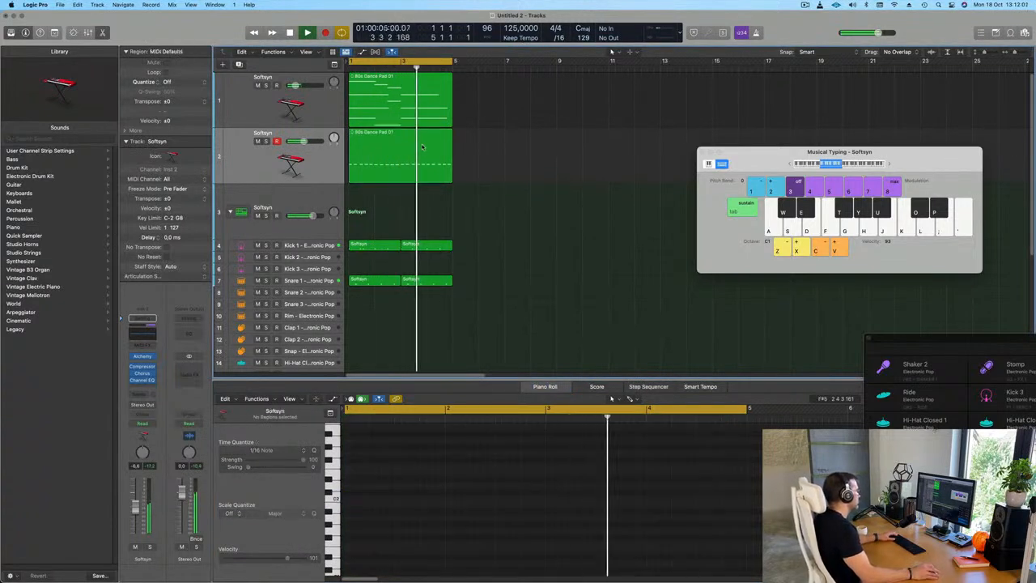
left_click(372, 150)
key("Return")
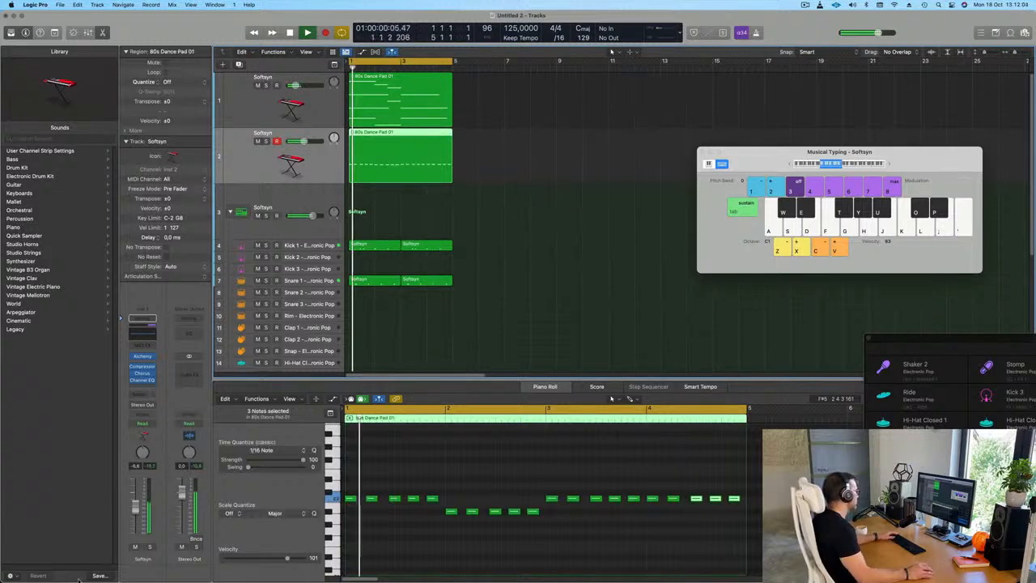
key("Return")
key("space")
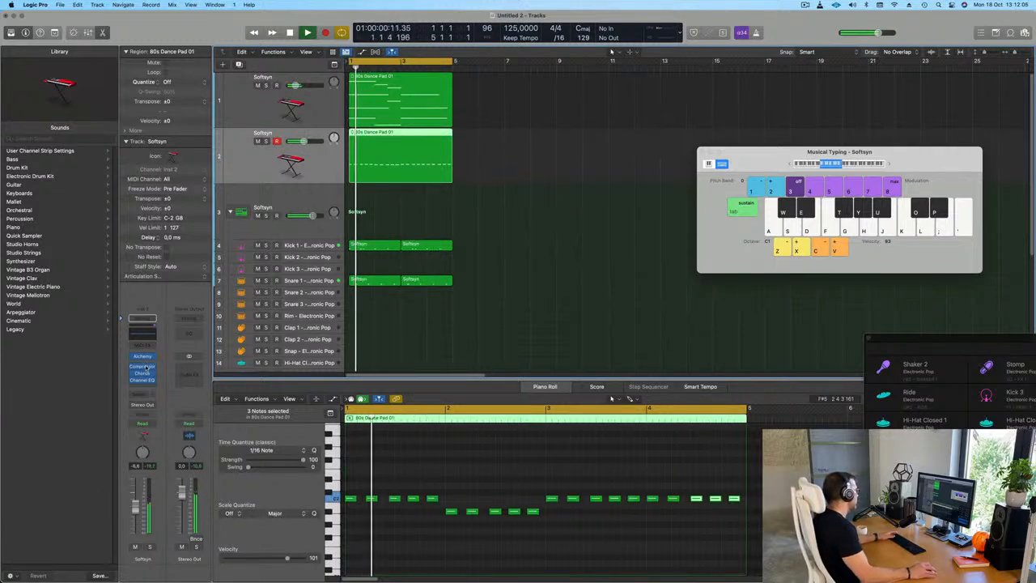
Step: Open the bass track's Compressor and set its side chain source to Kick 1 - Electronic Pop (Inst 3)
left_click(142, 367)
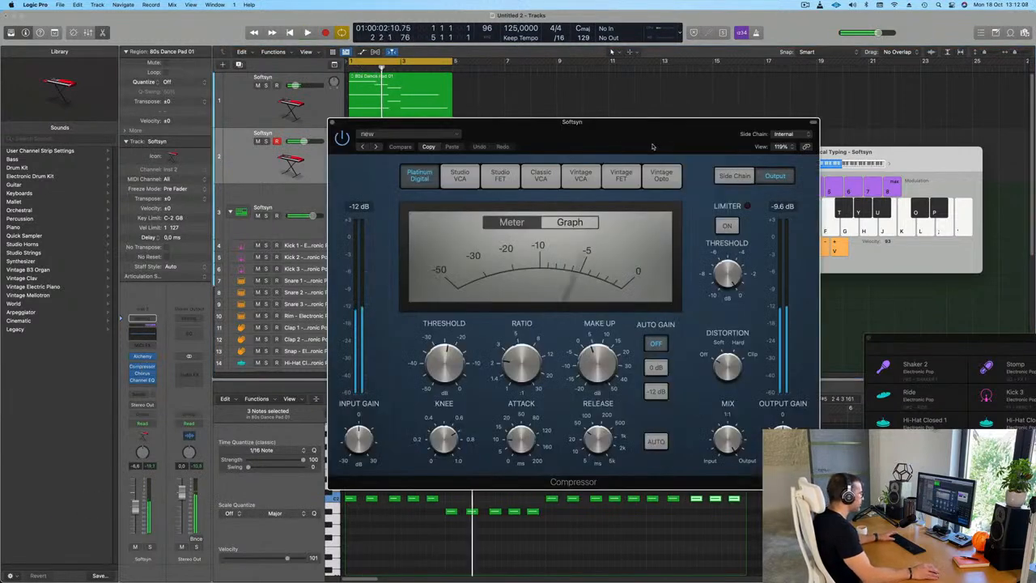
left_click_drag(643, 145, 628, 146)
left_click(769, 134)
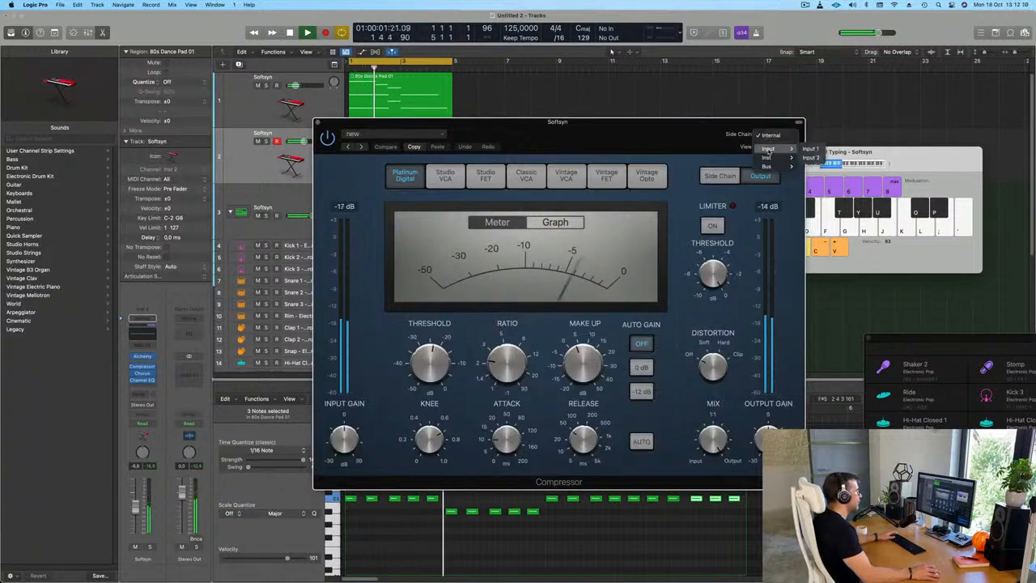
mouse_move(770, 161)
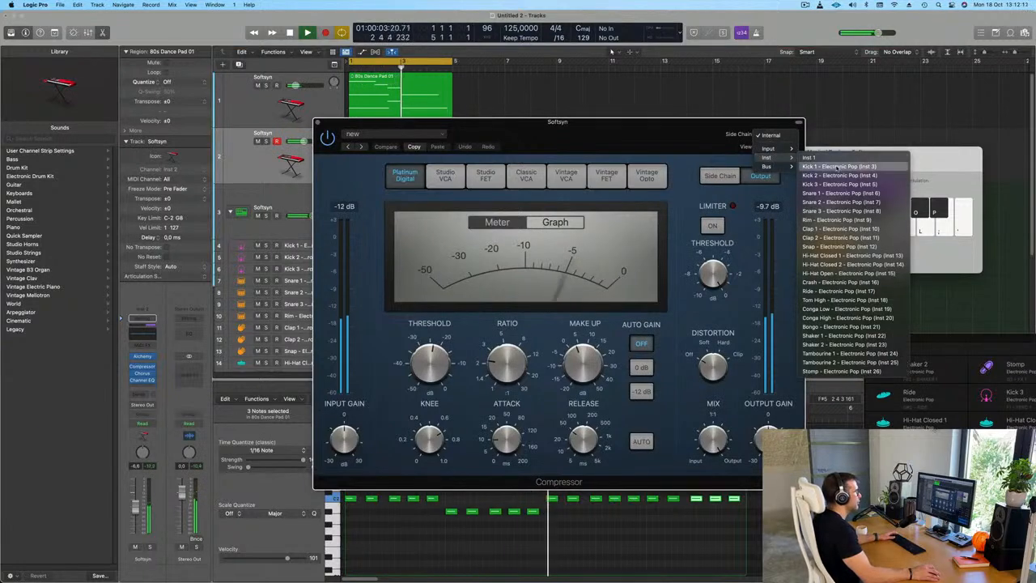
left_click(818, 166)
left_click_drag(652, 139, 786, 142)
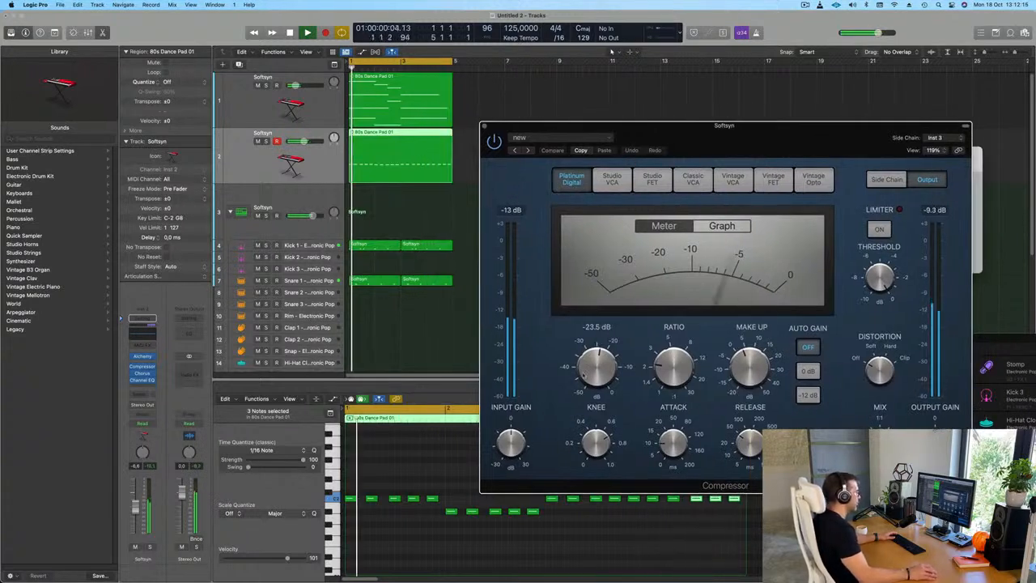
Step: Set the bass compressor's ratio to about 4.1:1, its threshold to about −19.5 dB and Auto Gain to −12 dB
left_click_drag(659, 365, 668, 346)
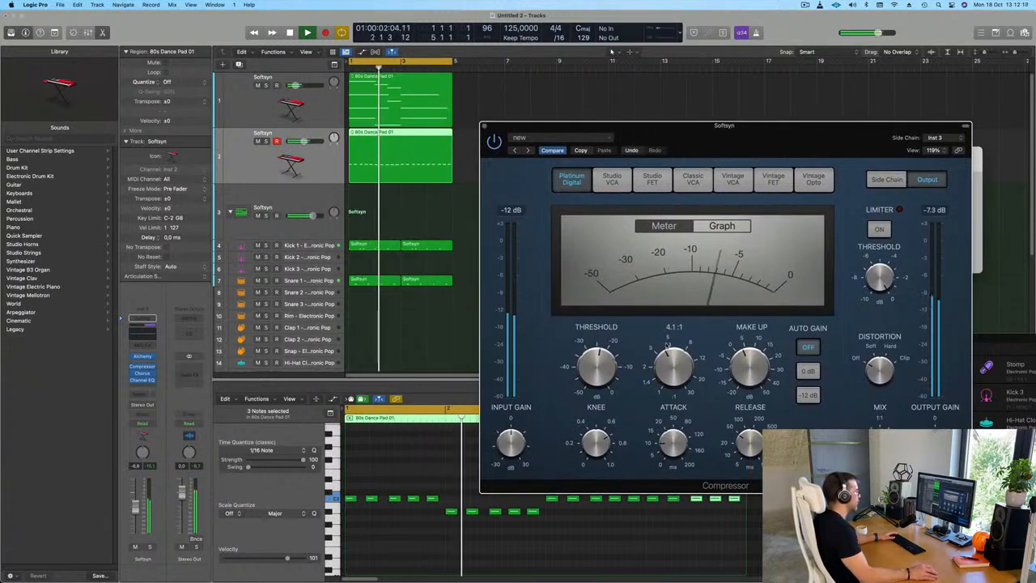
left_click_drag(605, 363, 605, 358)
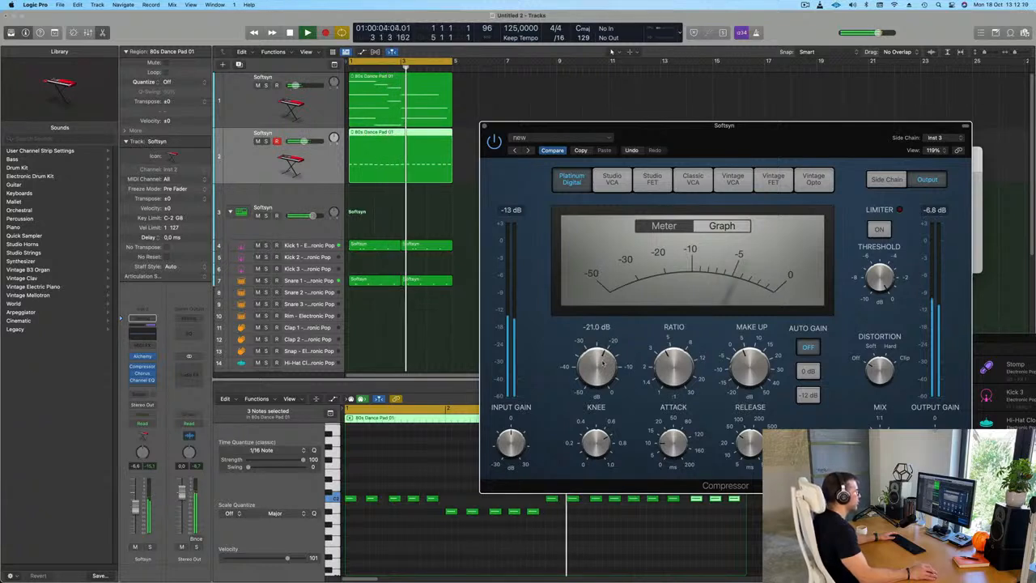
left_click(808, 371)
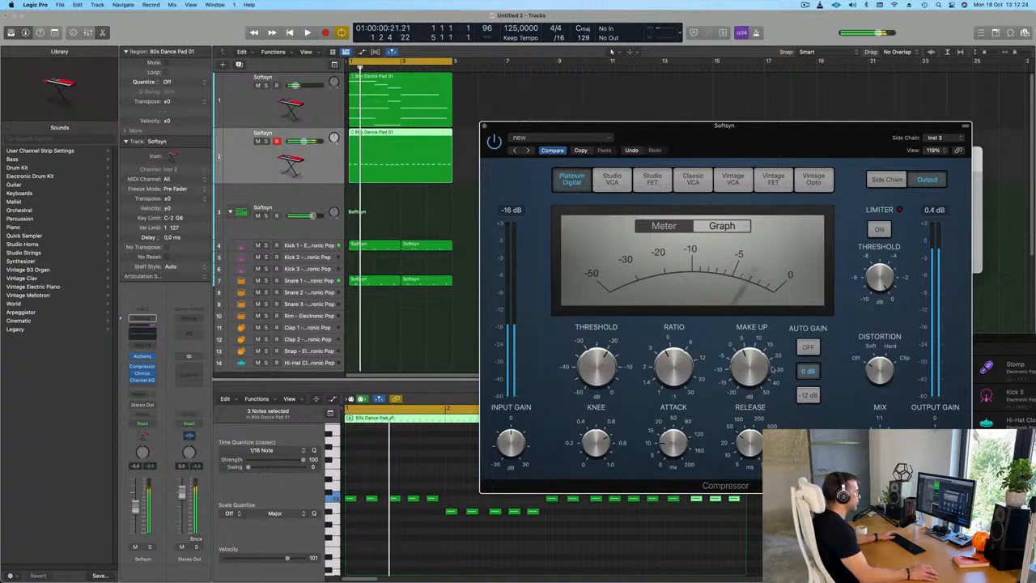
left_click(809, 395)
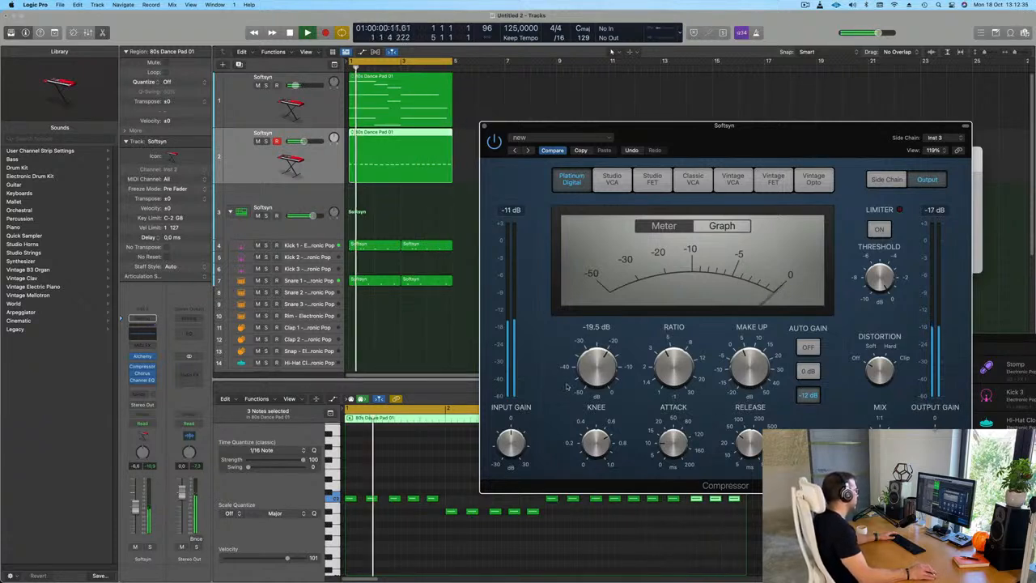
Step: Adjust the bass compressor's input gain and make-up gain by ear while the loop plays, and close the compressor
mouse_move(511, 437)
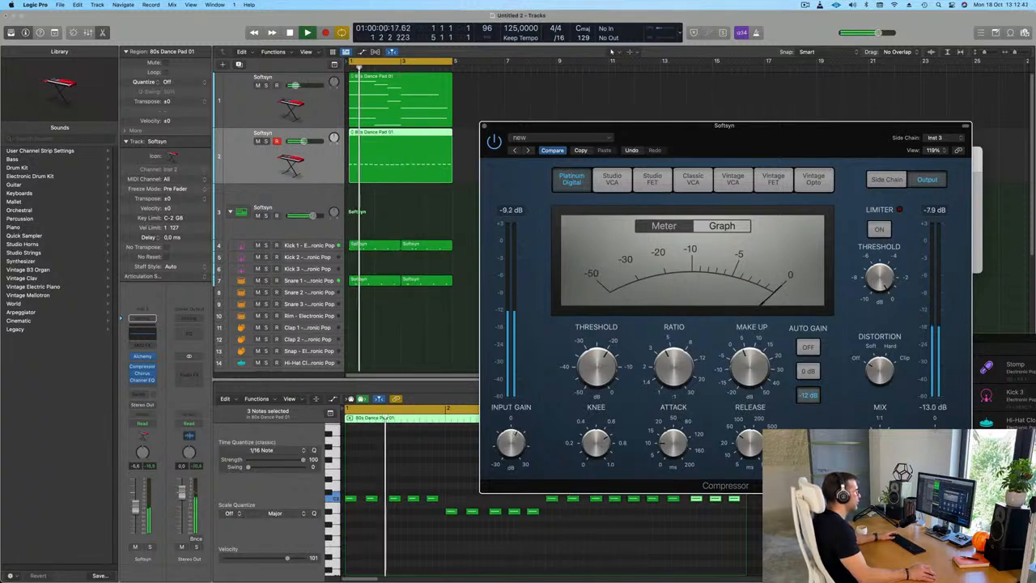
mouse_move(751, 369)
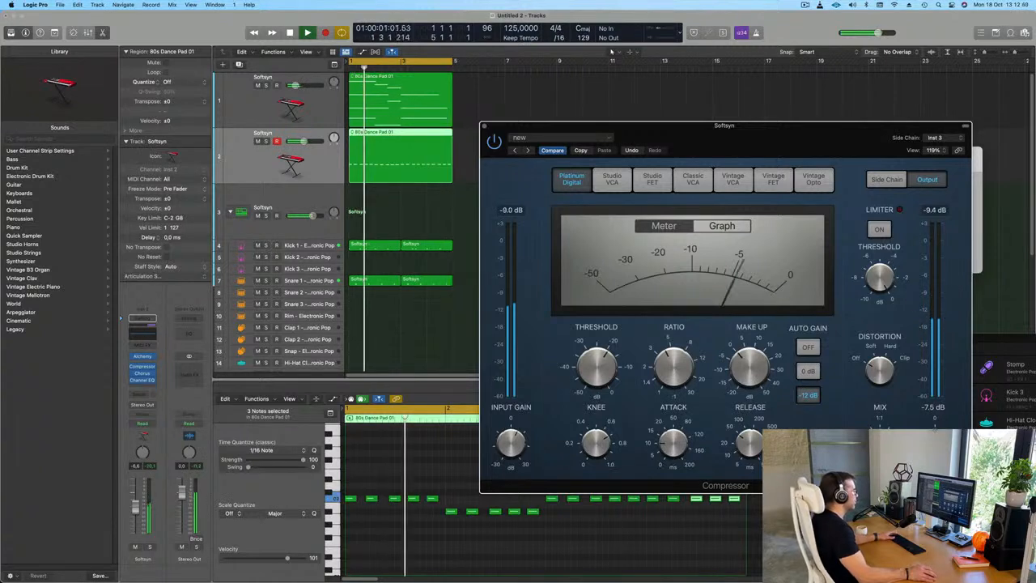
left_click(484, 127)
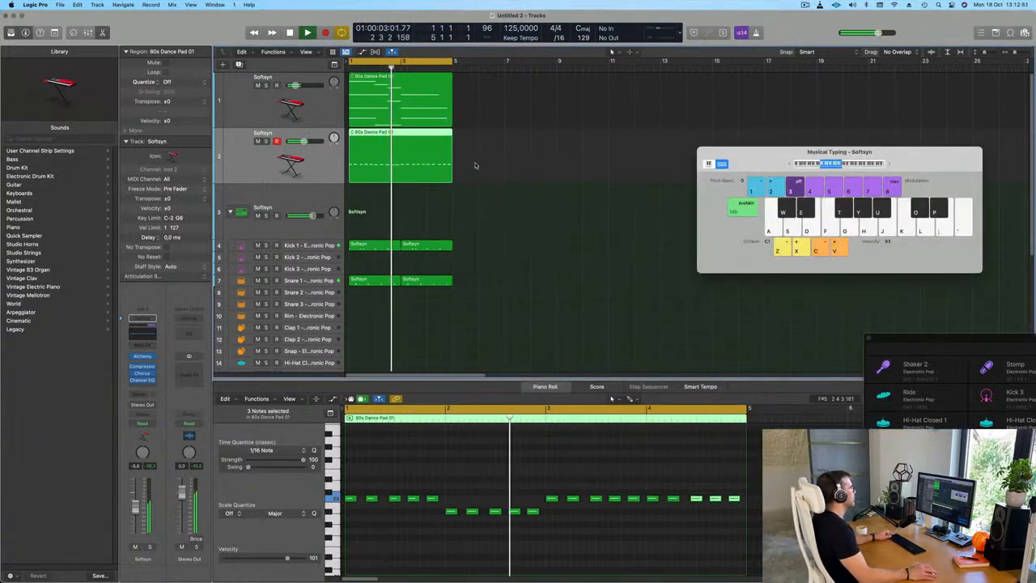
Step: Copy the first Snare 1 region to the closed hi-hat track at bar 1
scroll(510, 222, "down", 5)
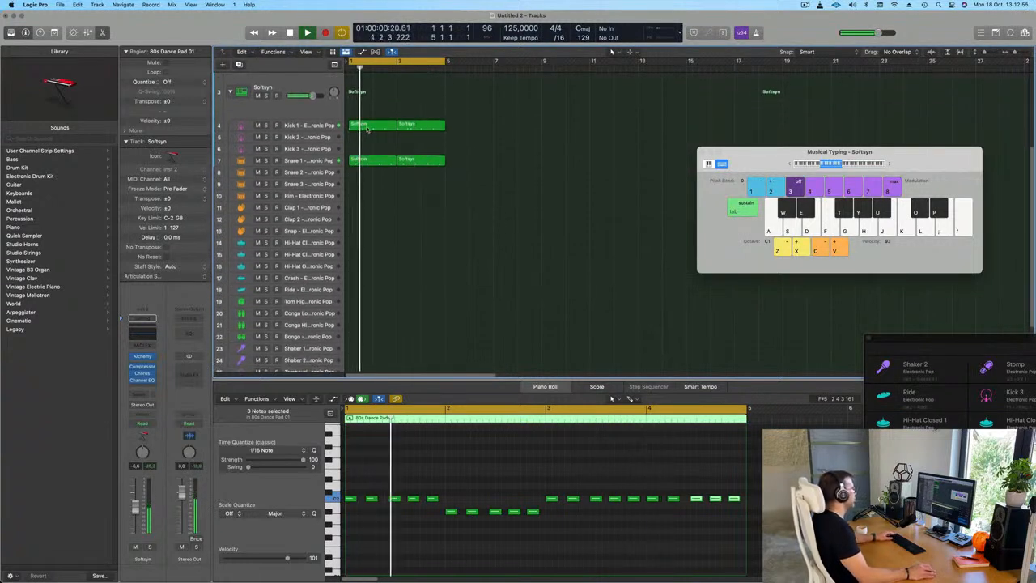
left_click(368, 161)
left_click_drag(367, 161, 366, 241)
Step: Rearrange and duplicate the copied hi-hat notes so that one falls on every offbeat of the two bars
left_click_drag(367, 475, 552, 522)
key("Delete")
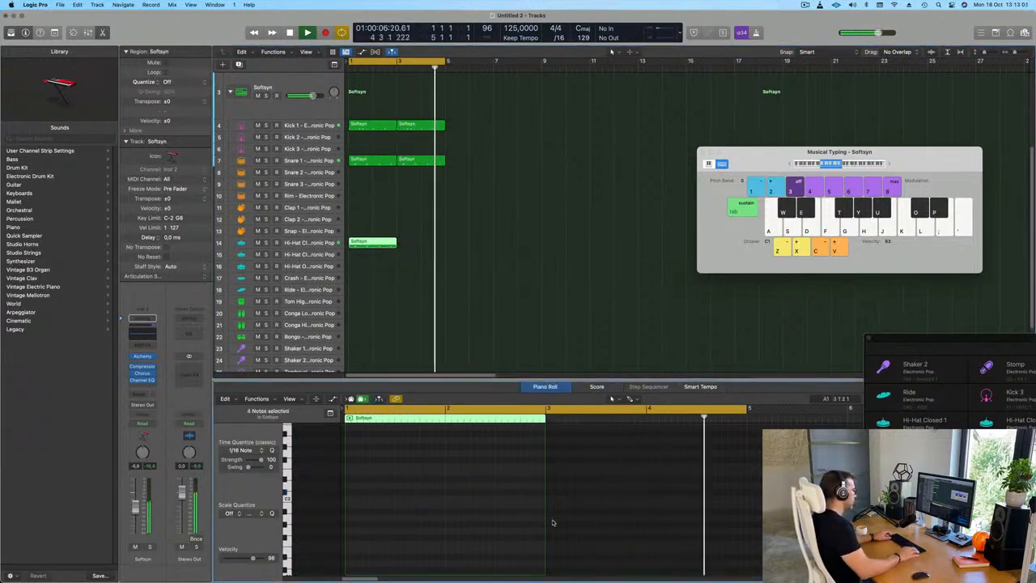
key("super+z")
mouse_move(373, 497)
left_mouse_down()
mouse_move(372, 487)
mouse_move(387, 492)
left_mouse_up()
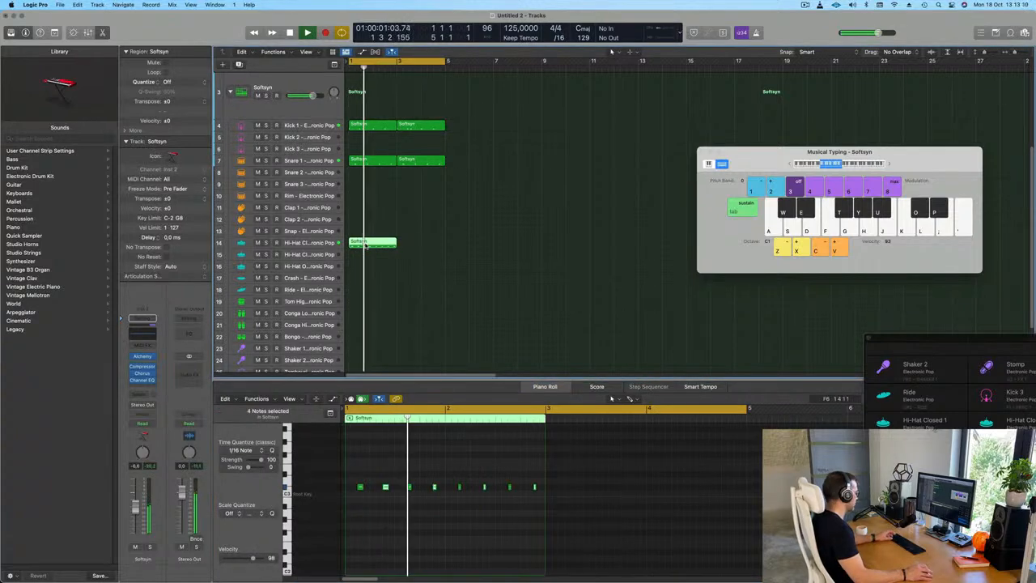
Step: Repeat the two-bar hi-hat region once to fill bars 3 and 4, and deselect it
key("super+r")
left_click(474, 271)
key("super+Up")
key("super+Up")
key("super+Up")
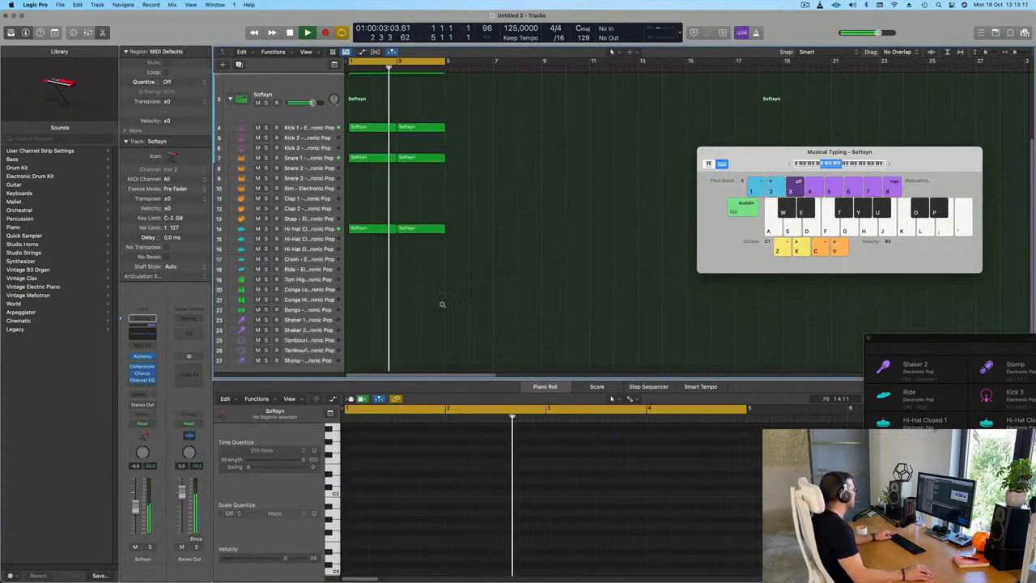
Step: Copy the first closed hi-hat region to the Conga Low track at bar 1
scroll(443, 315, "up", 5)
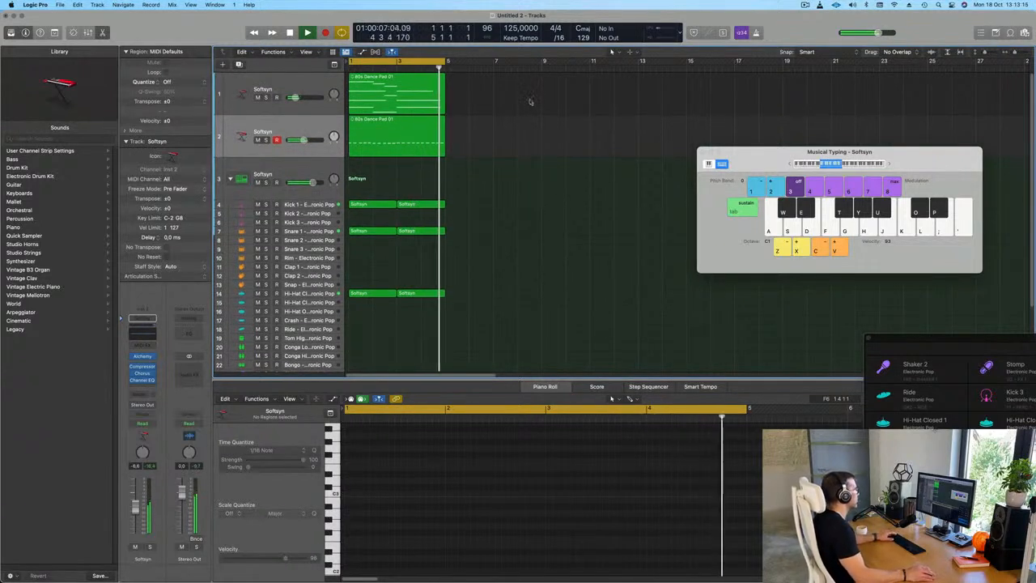
key("super+Right")
scroll(411, 286, "down", 2)
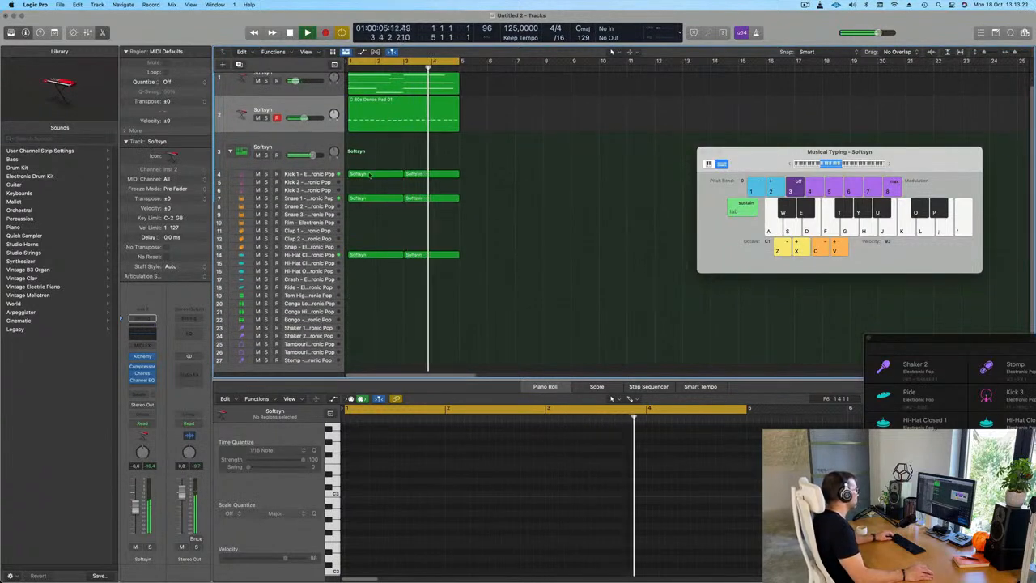
left_click_drag(368, 256, 366, 310)
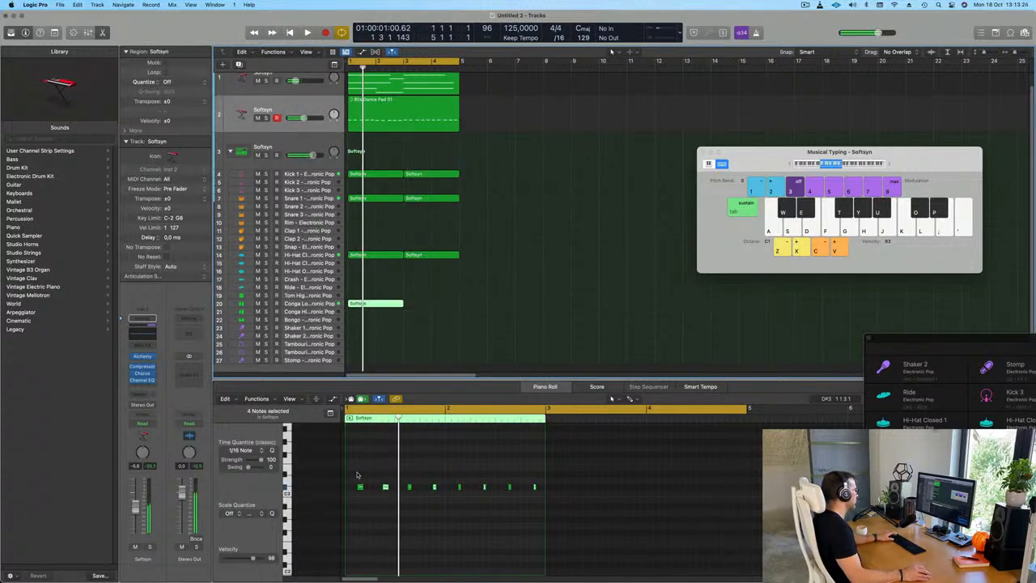
Step: Transpose the second Conga Low note down an octave and the fourth note up an octave
left_click(387, 487)
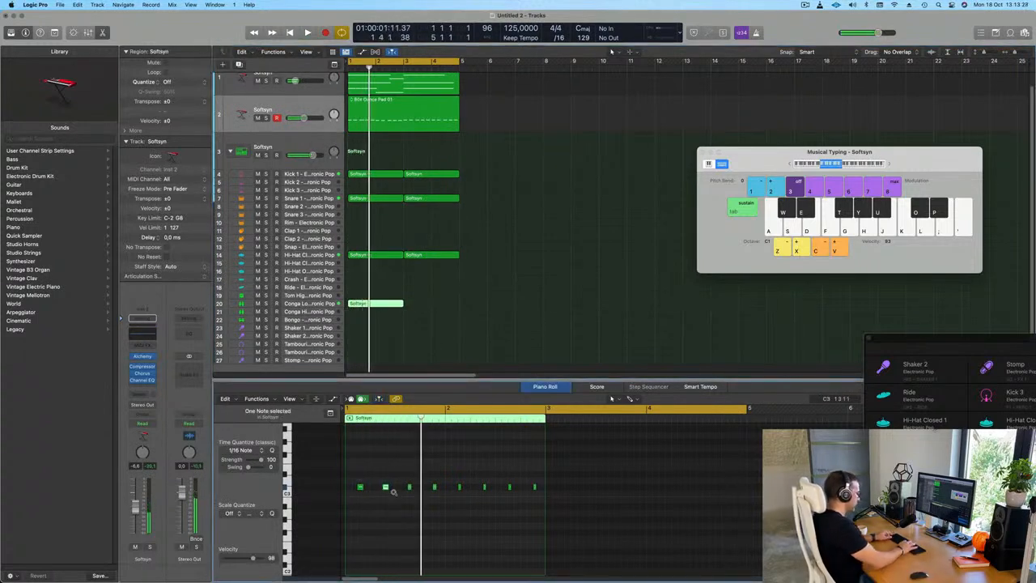
key("alt+shift+Down")
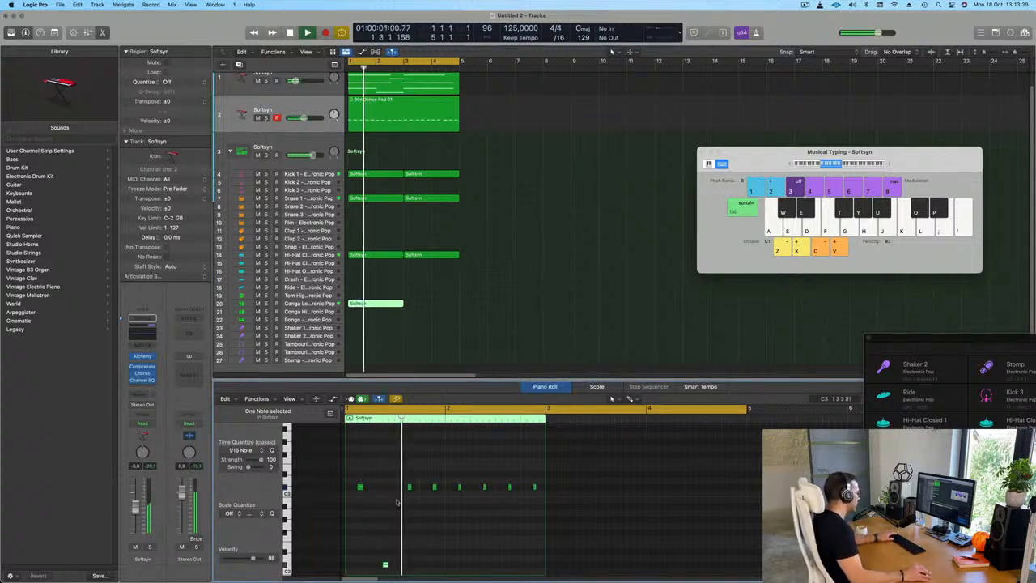
left_click(434, 487)
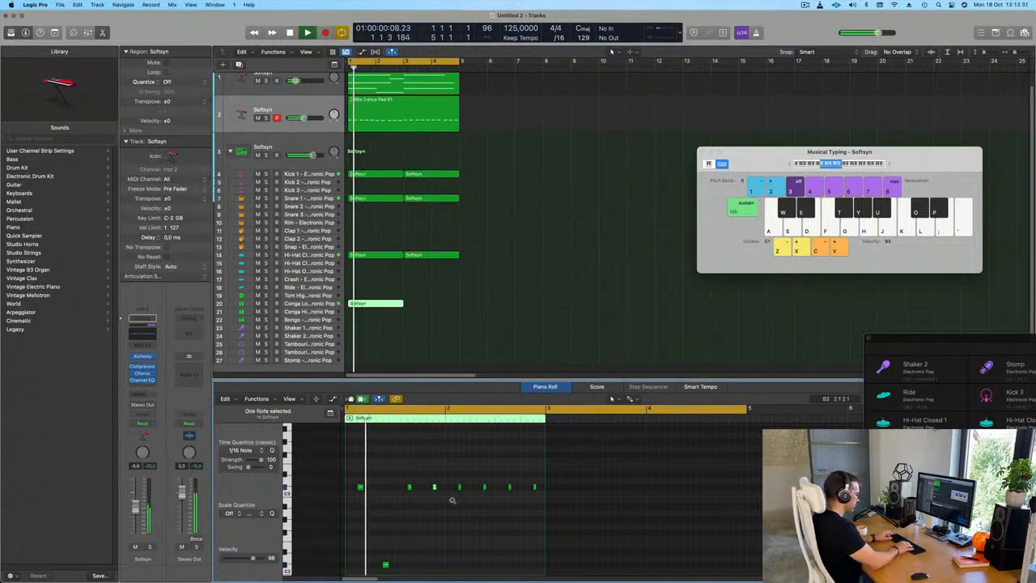
scroll(452, 496, "up", 4)
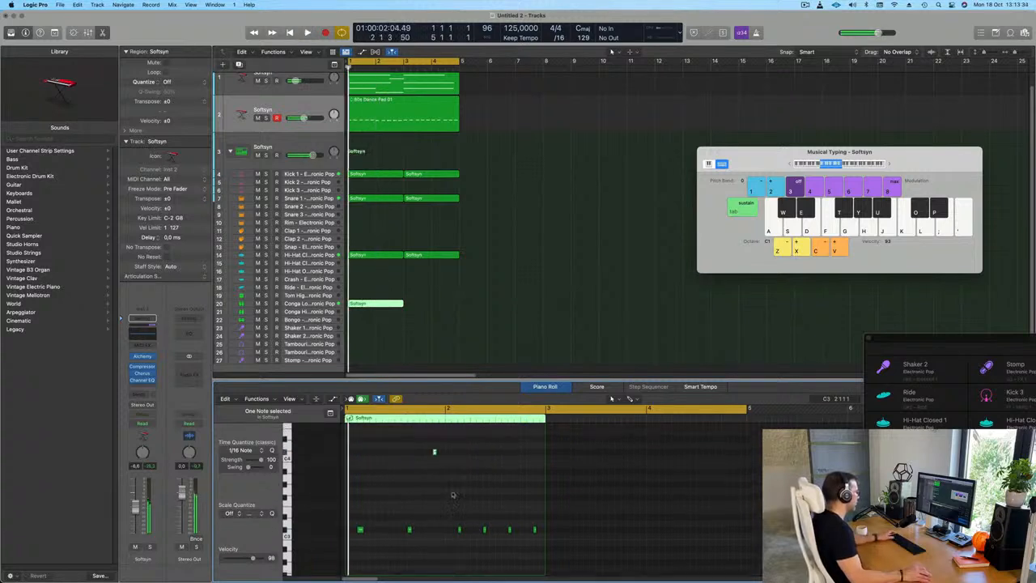
scroll(455, 494, "down", 5)
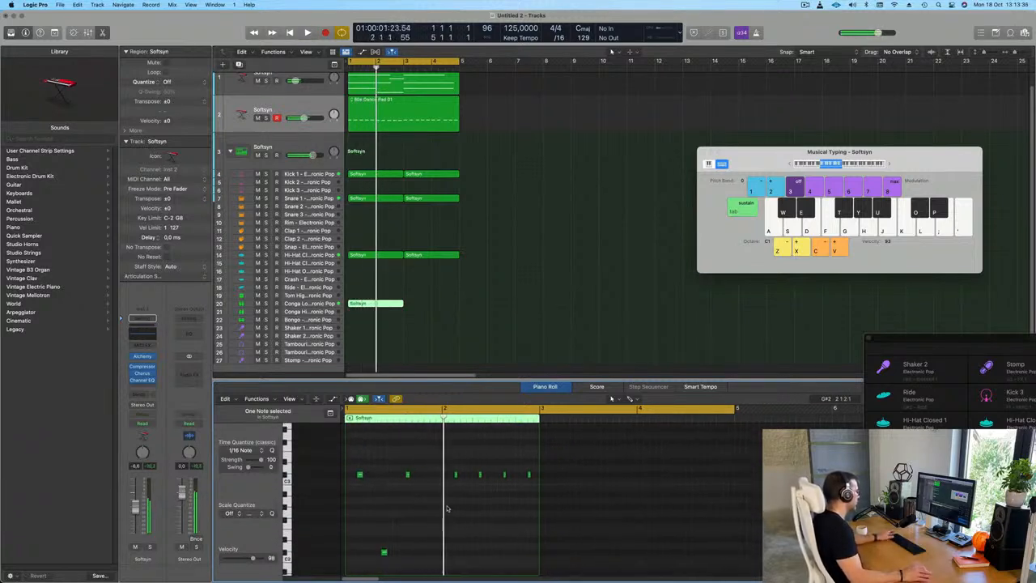
Step: Divide the Conga Low region at bar 2 and delete its second half
double_click(375, 303, "super")
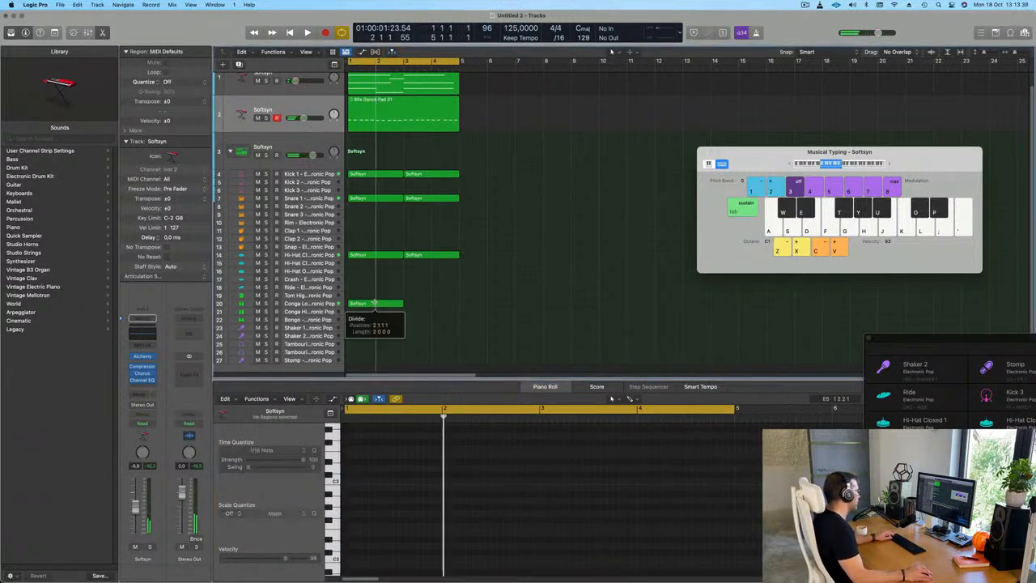
left_click_drag(413, 303, 400, 307)
key("Delete")
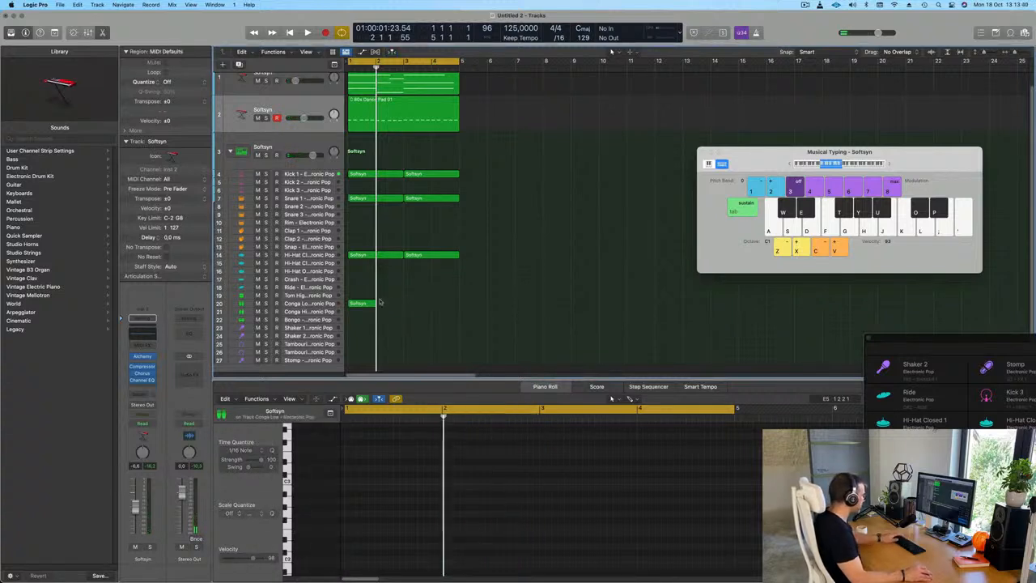
Step: Play the loop with the one-bar conga pattern and lower the Conga Low track's volume
left_click(366, 305)
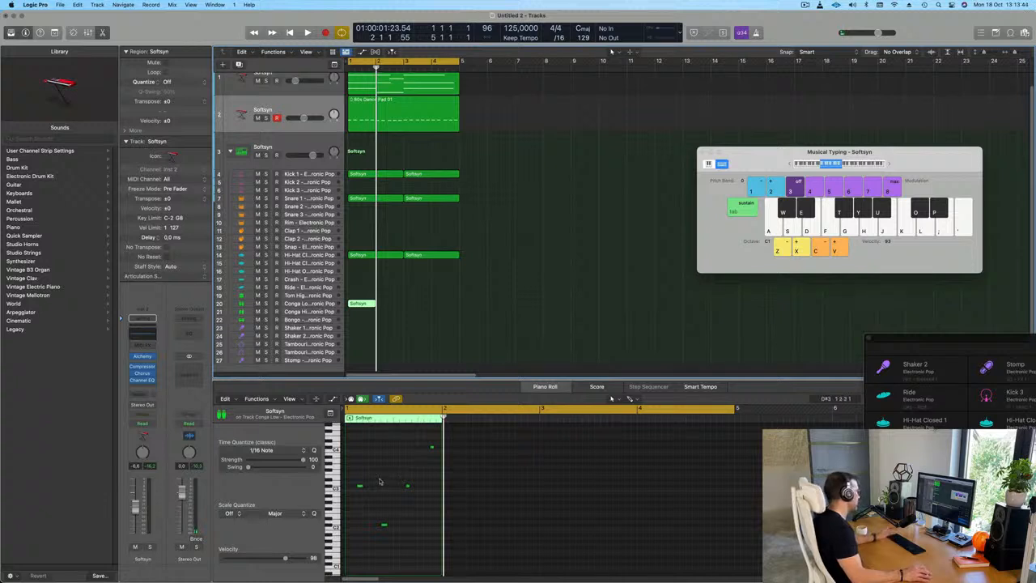
key("space")
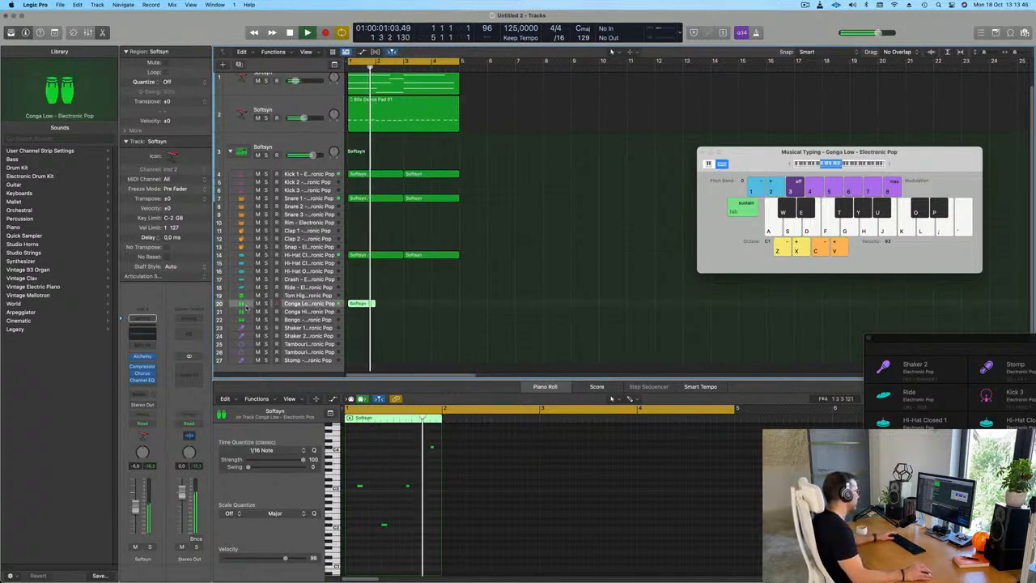
left_click_drag(137, 516, 137, 518)
Step: Repeat the one-bar Conga Low region three times to fill bars 2 to 4
left_click_drag(420, 300, 361, 313)
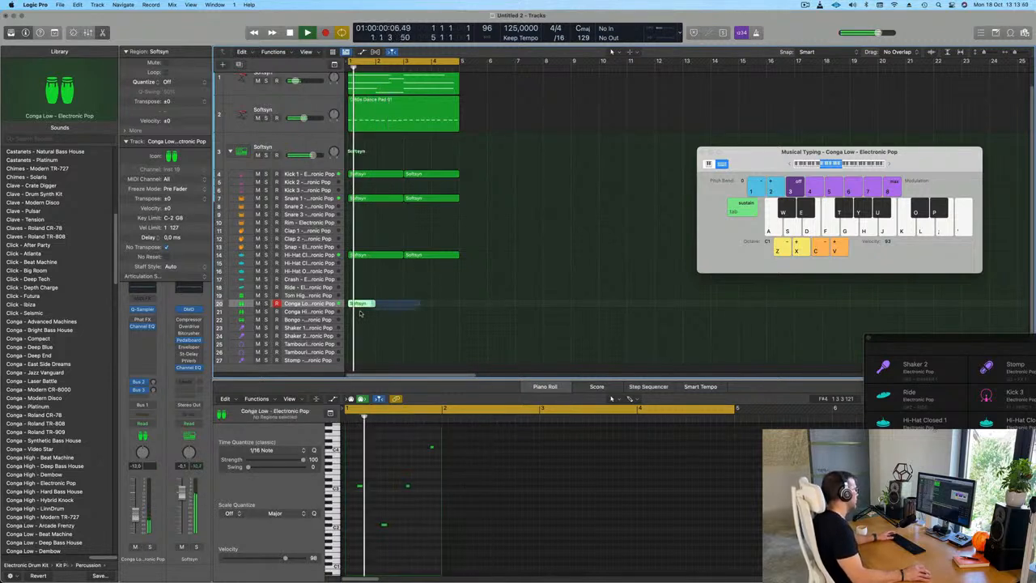
key("super+r")
key("super+r")
key("super+r")
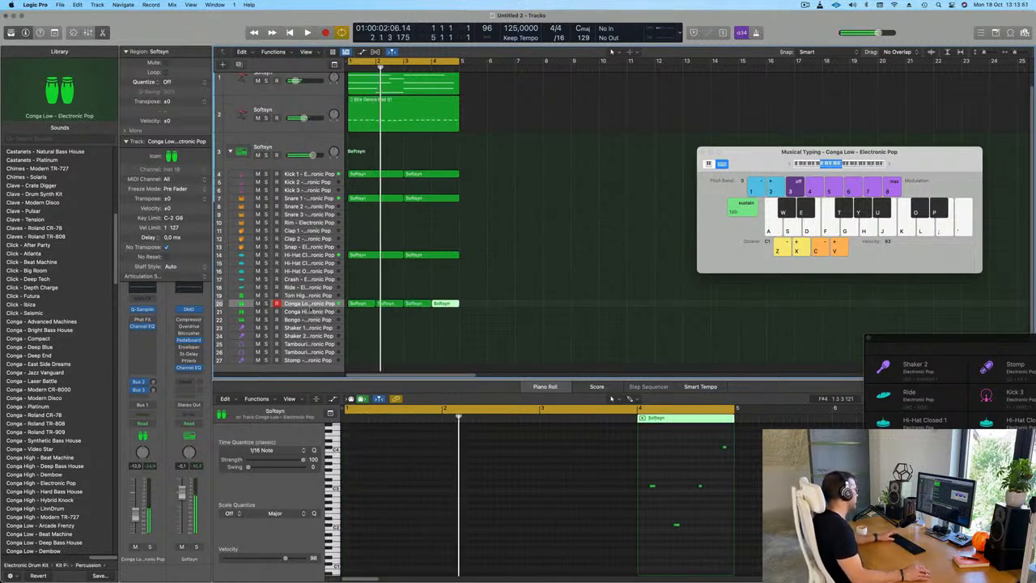
Step: Raise the Conga Low track's sends to the Bus 2 reverb and the Bus 3 delay while the loop plays
left_click(152, 383)
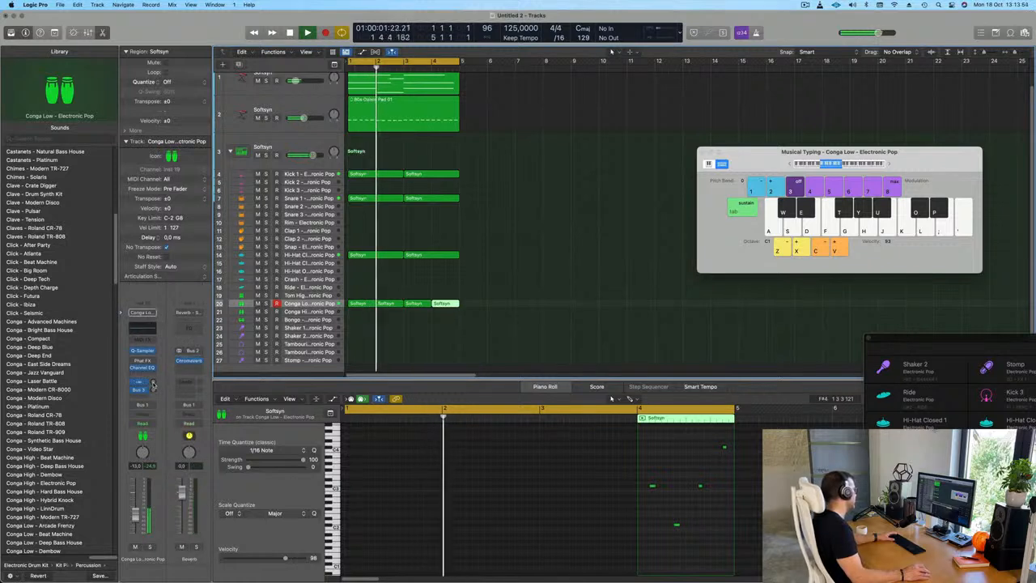
left_click(152, 391)
key("Return")
left_click_drag(154, 392, 154, 393)
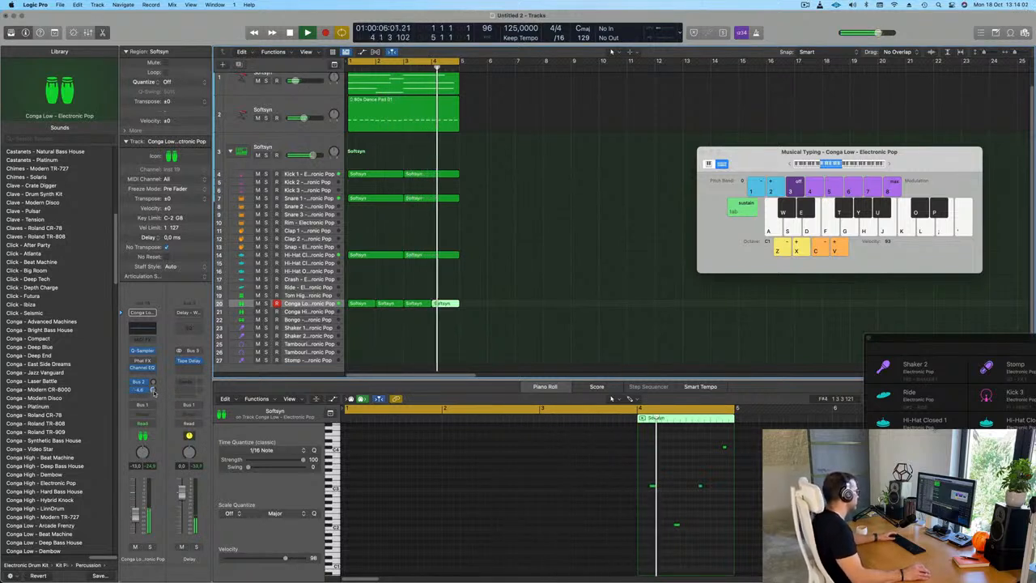
left_click(422, 347)
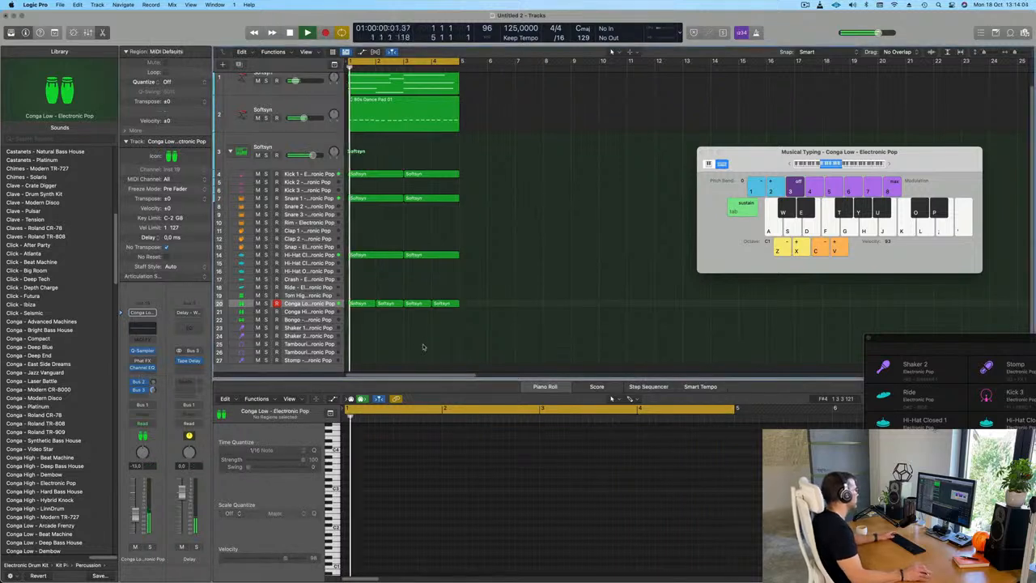
Step: Copy the bar 1 Conga Low region to the Conga High track
left_click(362, 303)
scroll(362, 297, "down", 1)
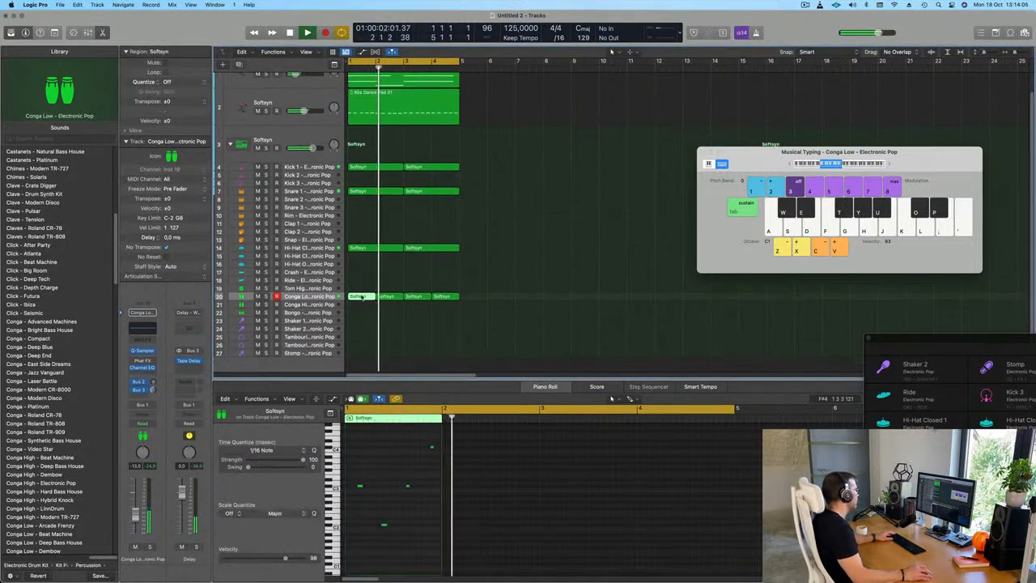
left_click_drag(362, 297, 361, 307)
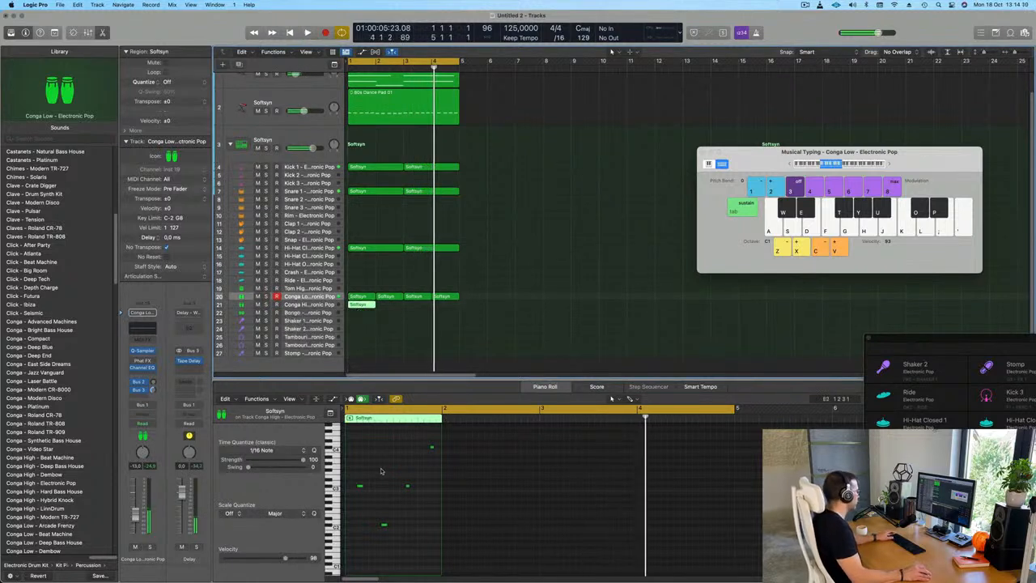
Step: Transpose the Conga High notes down an octave and keep only the first two, moved an eighth note later
left_click_drag(351, 437, 441, 557)
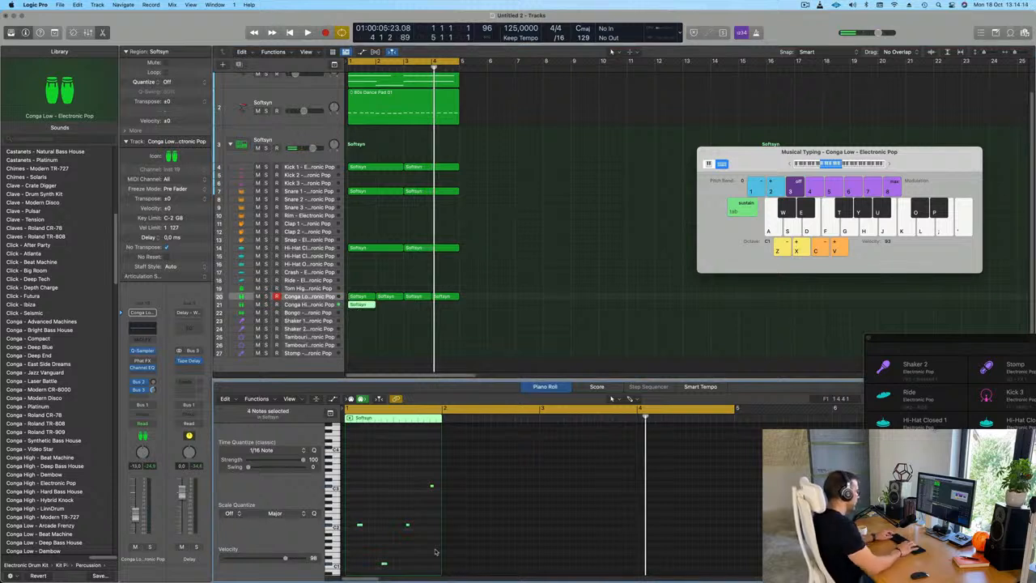
key("space")
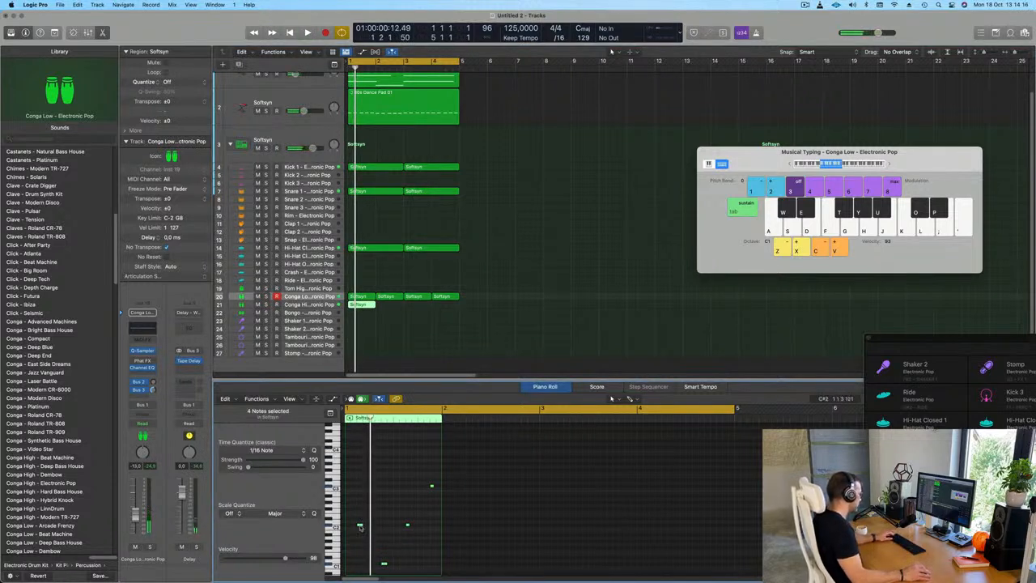
left_click_drag(361, 526, 369, 526)
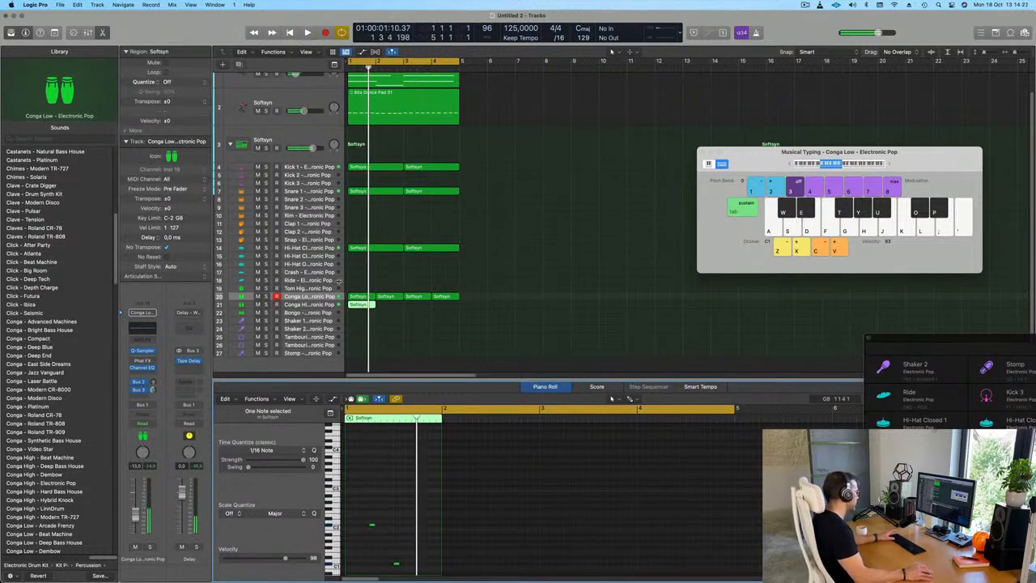
Step: Lower the Conga High track's volume to about −14 dB and play the loop from the start
left_click(320, 305)
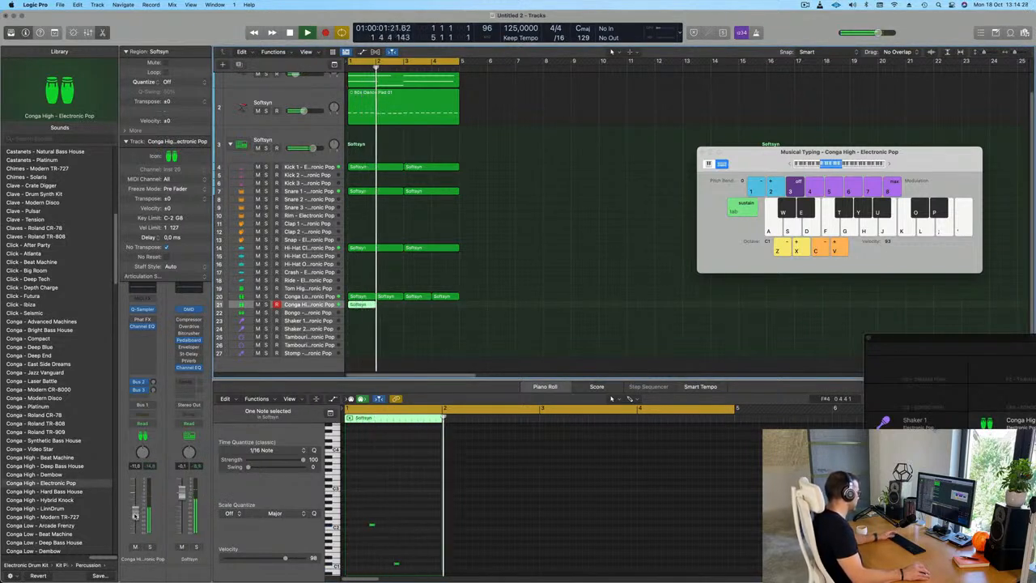
key("Return")
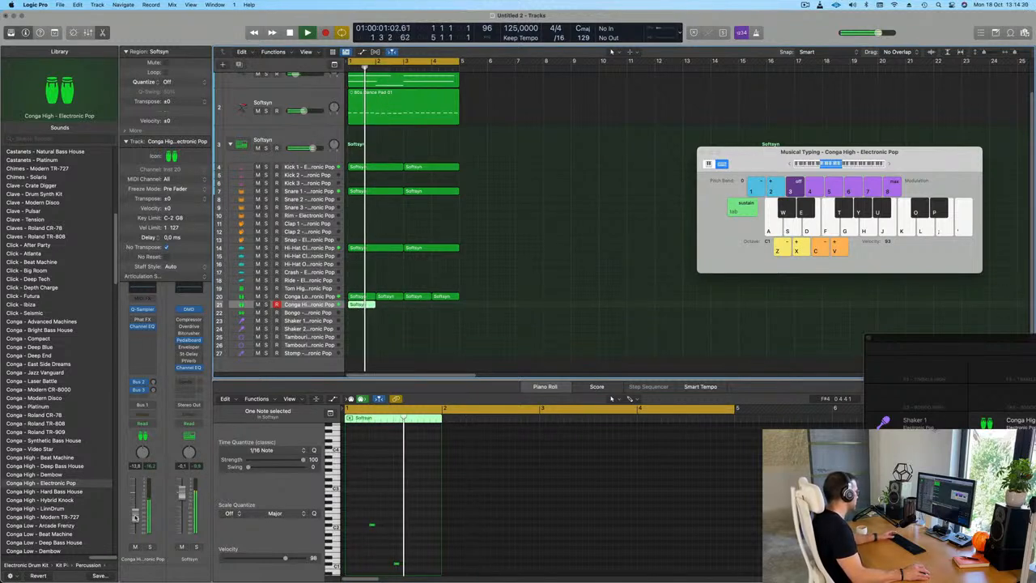
Step: Repeat the bar 1 Conga High region through bars 2–4 and set the track's volume to about −13.2 dB
left_click(361, 326)
left_click(370, 305)
key("super+r")
key("super+r")
key("super+r")
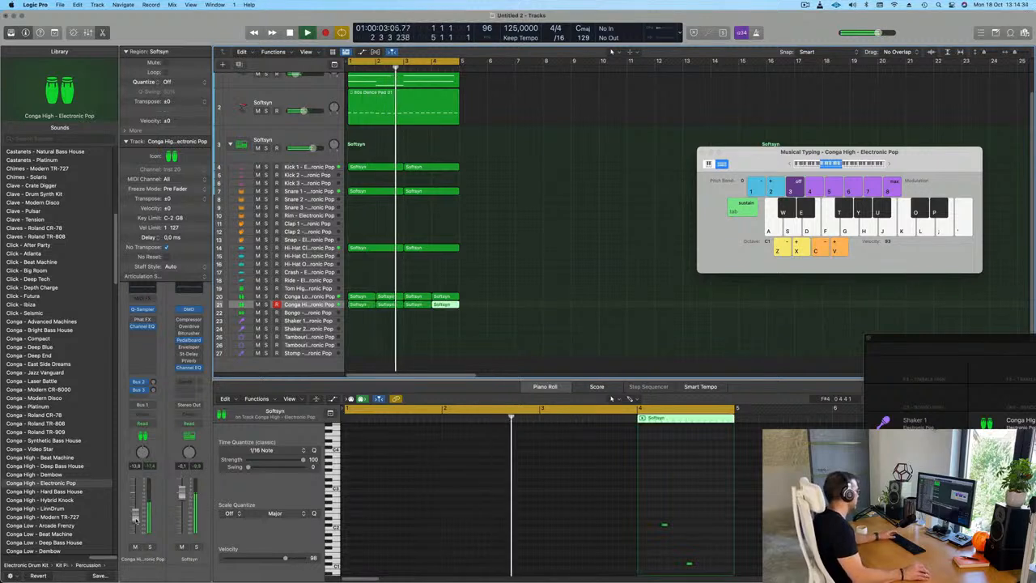
left_click_drag(136, 518, 137, 517)
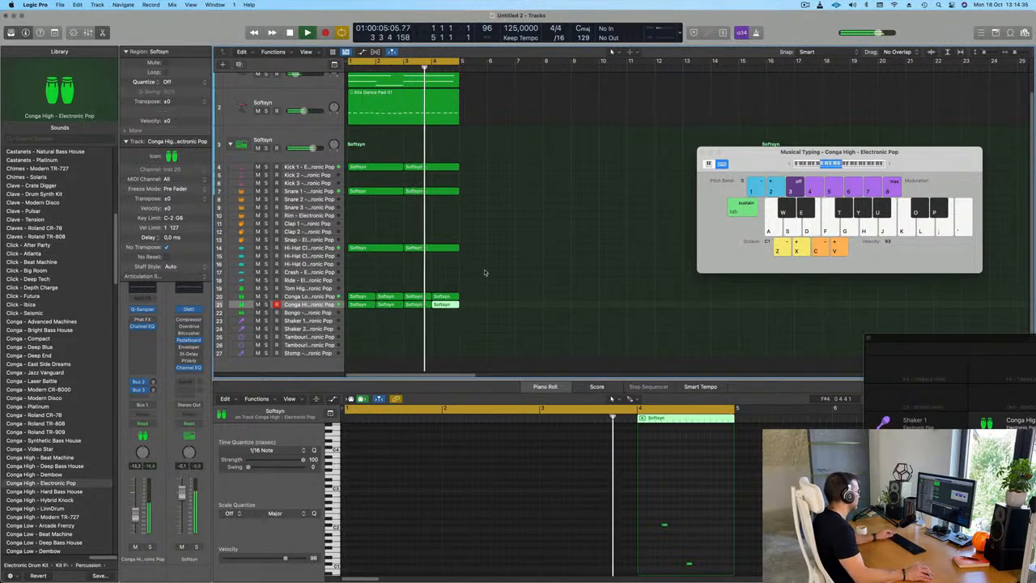
Step: Copy the hi-hat region in bars 1–2 to the Shaker 1 track
scroll(481, 273, "down", 1)
scroll(481, 272, "down", 1)
left_click(371, 198)
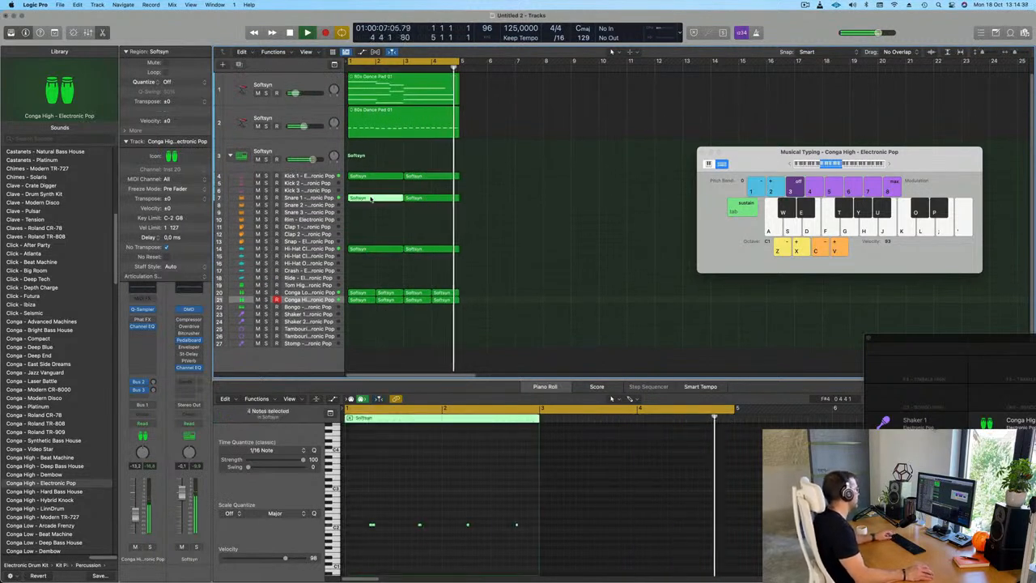
left_click(366, 249)
left_click_drag(366, 250, 366, 315)
Step: Move the eight shaker notes onto the beats and duplicate them onto the second and fourth sixteenths of each beat
left_click_drag(355, 474, 576, 510)
scroll(409, 502, "up", 3)
scroll(405, 502, "left", 1)
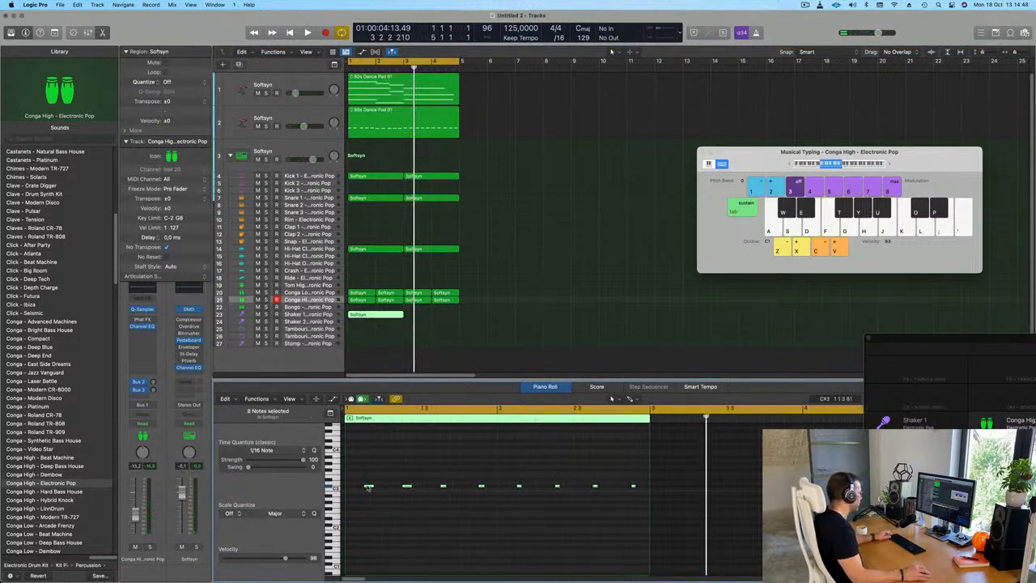
left_click_drag(369, 488, 357, 491)
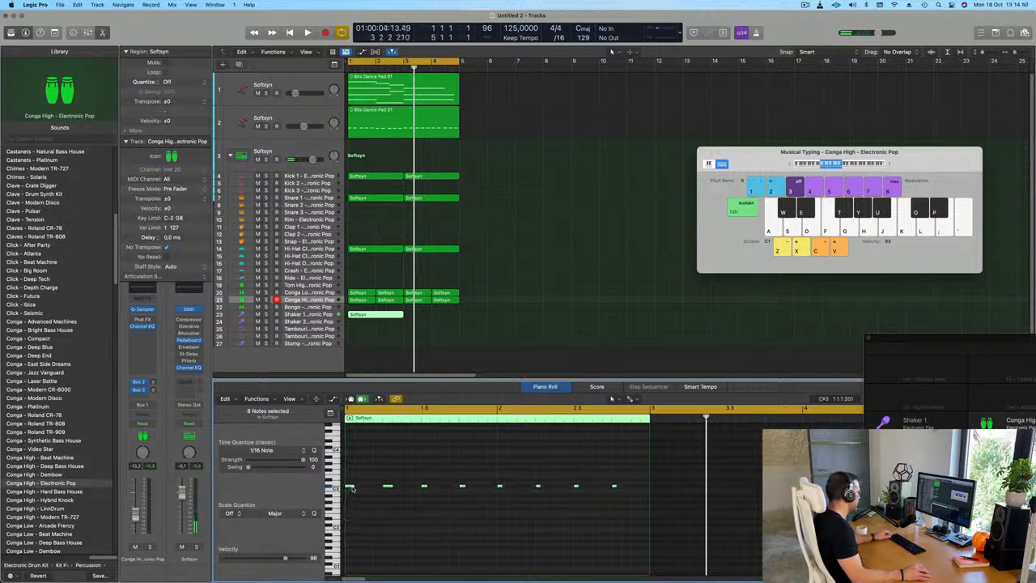
left_click_drag(351, 489, 383, 492)
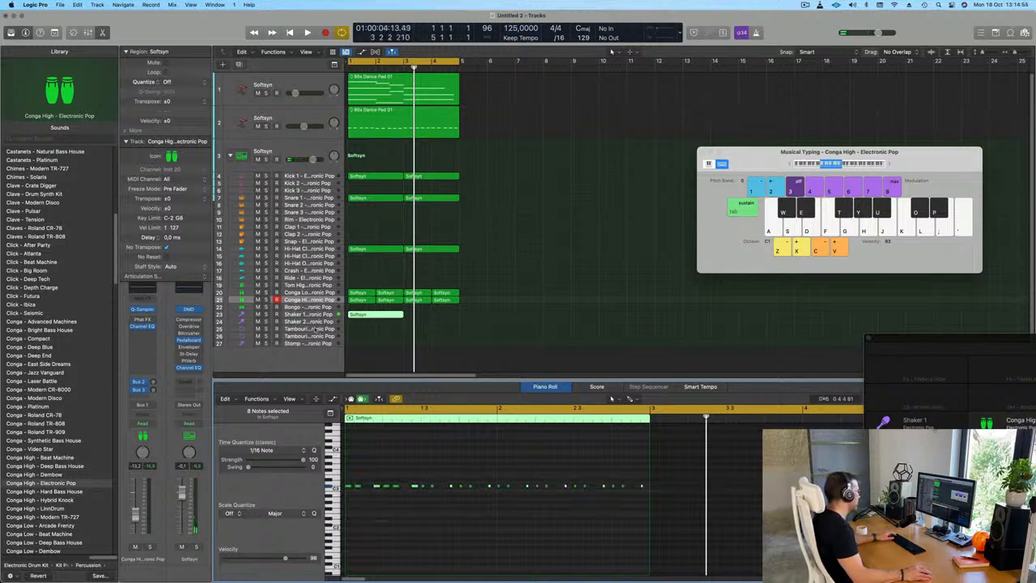
Step: Repeat the Shaker 1 region over bars 3–4, play the loop, and set the track to about −17.6 dB while adjusting its Bus 3 send
left_click(319, 315)
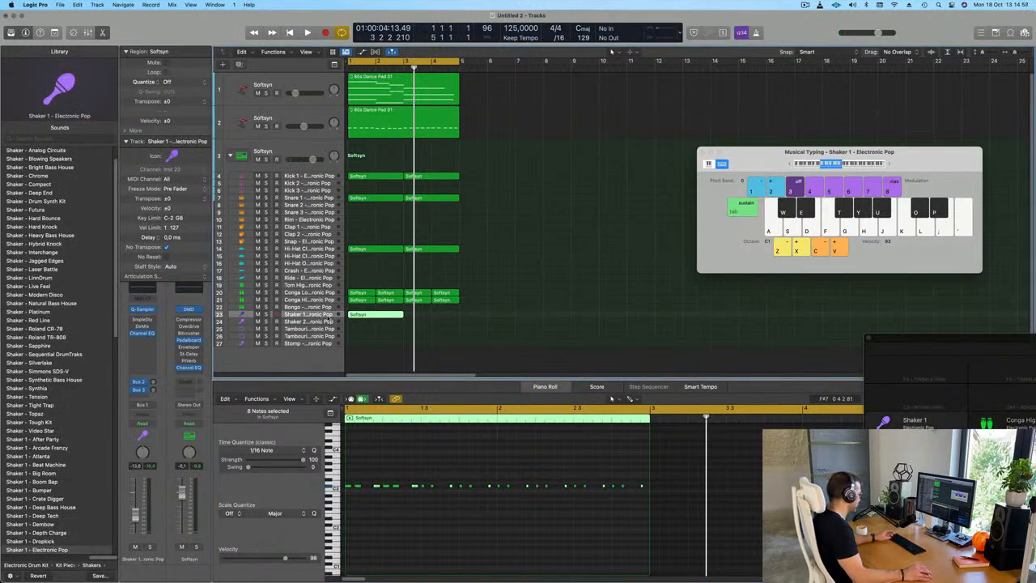
key("super+r")
key("space")
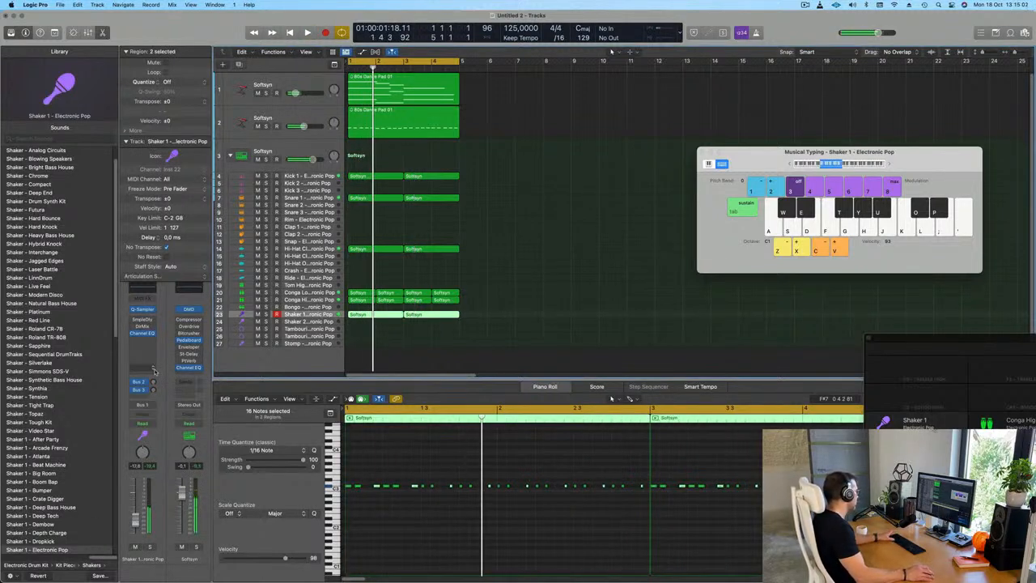
left_click(152, 390)
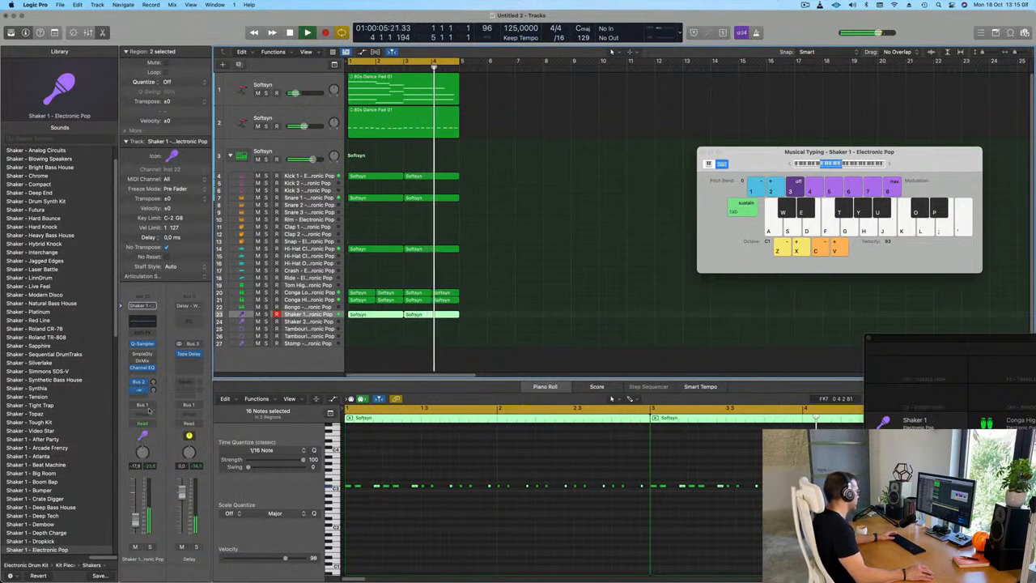
Step: Enable Sample Delay on Shaker 1 with the left channel delayed by 10 ms and close the plug-in
left_click(143, 354)
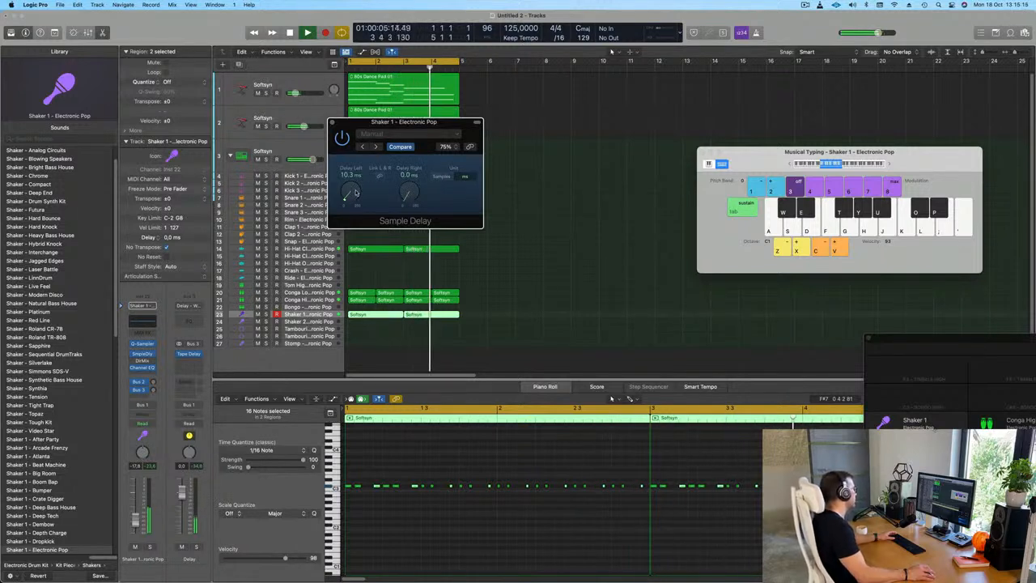
left_click(341, 140)
left_click_drag(348, 205, 347, 201)
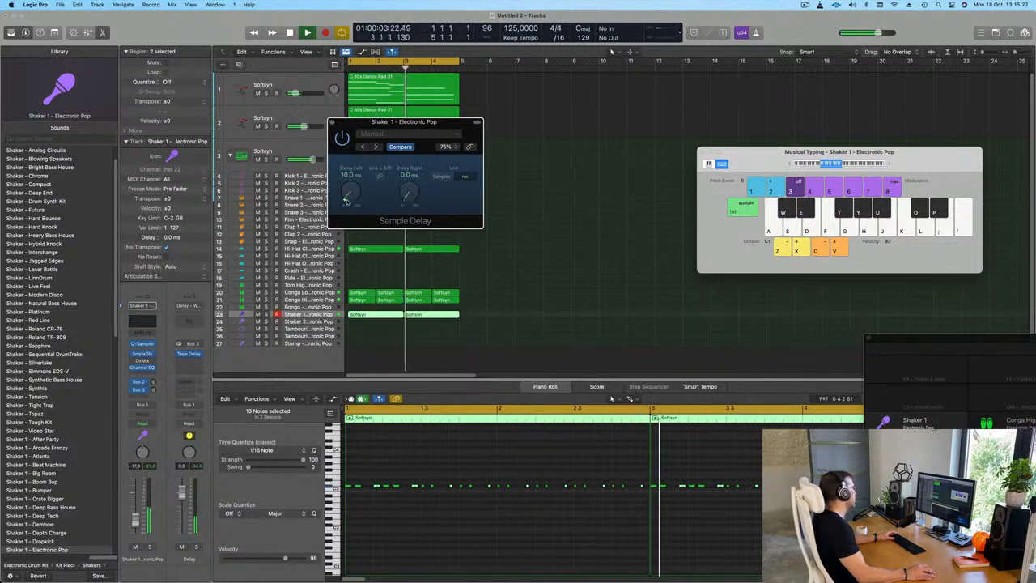
left_click(332, 122)
left_click(523, 232)
Step: Lower the Conga High track to about −14 dB and turn down the Conga Low track while the loop plays
scroll(407, 292, "down", 3)
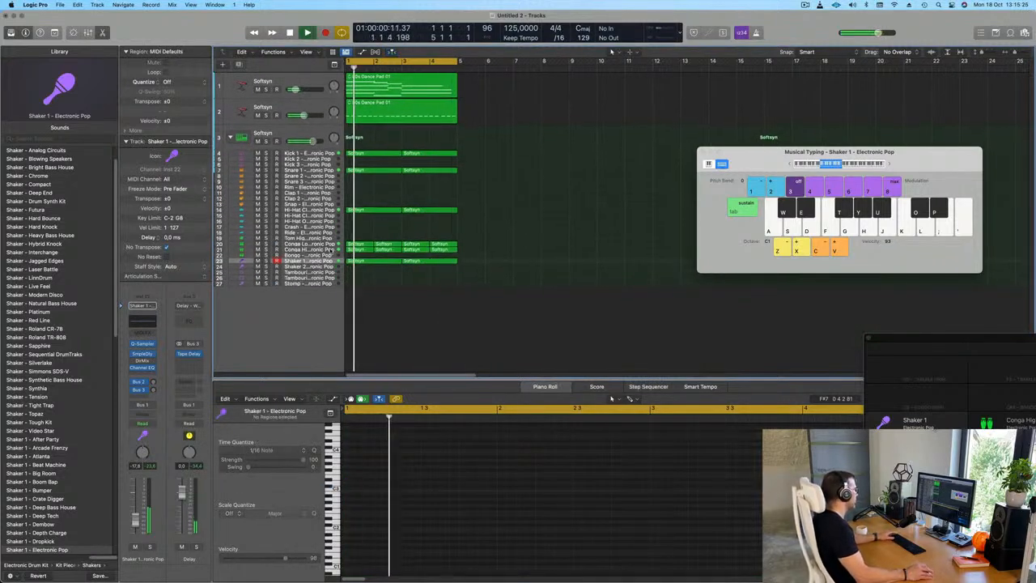
left_click(331, 251)
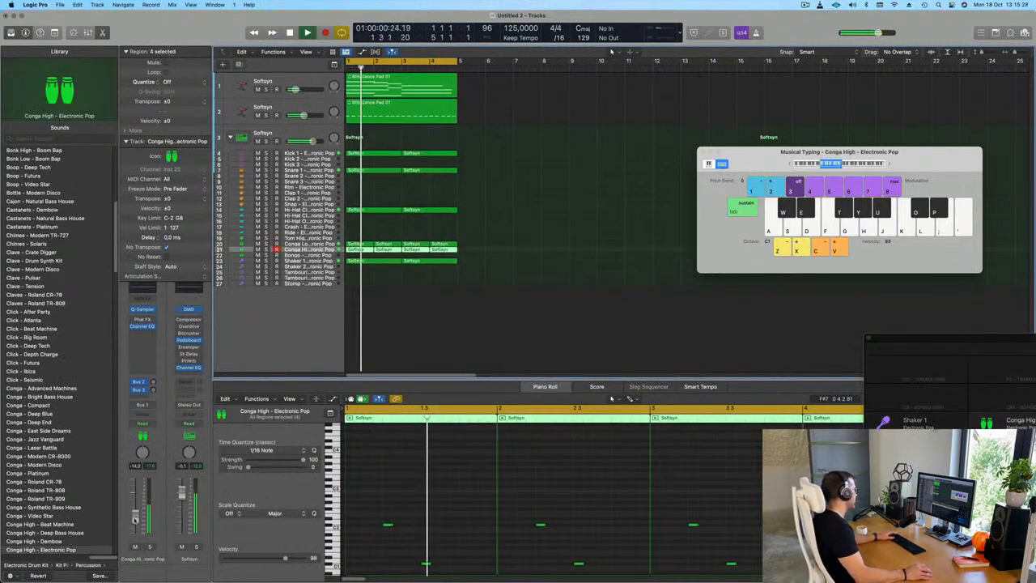
key("Up")
key("space")
key("space")
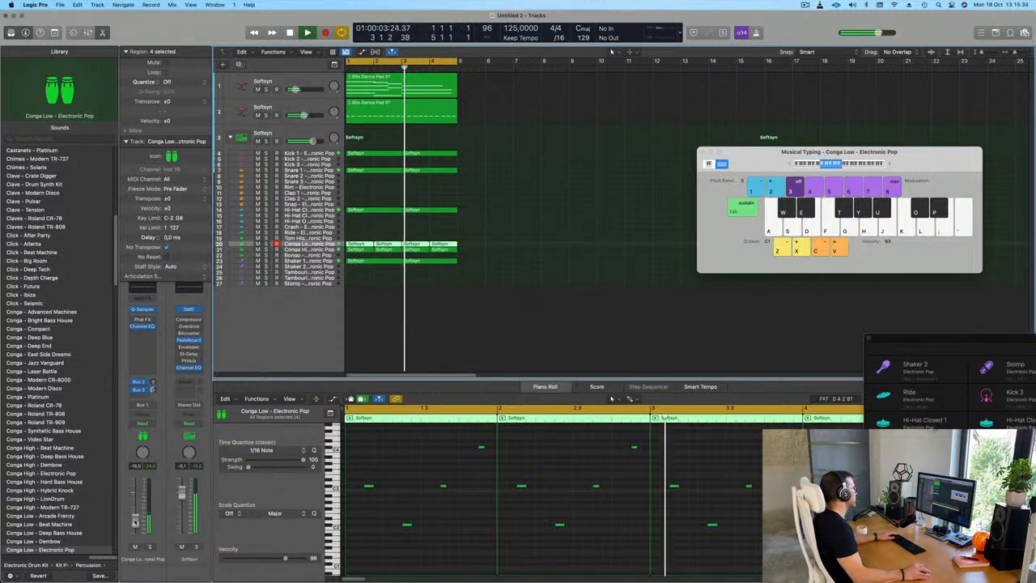
Step: Try all Shaker 1 notes transposed down an octave and play the loop
left_click(310, 261)
key("space")
scroll(470, 537, "up", 5)
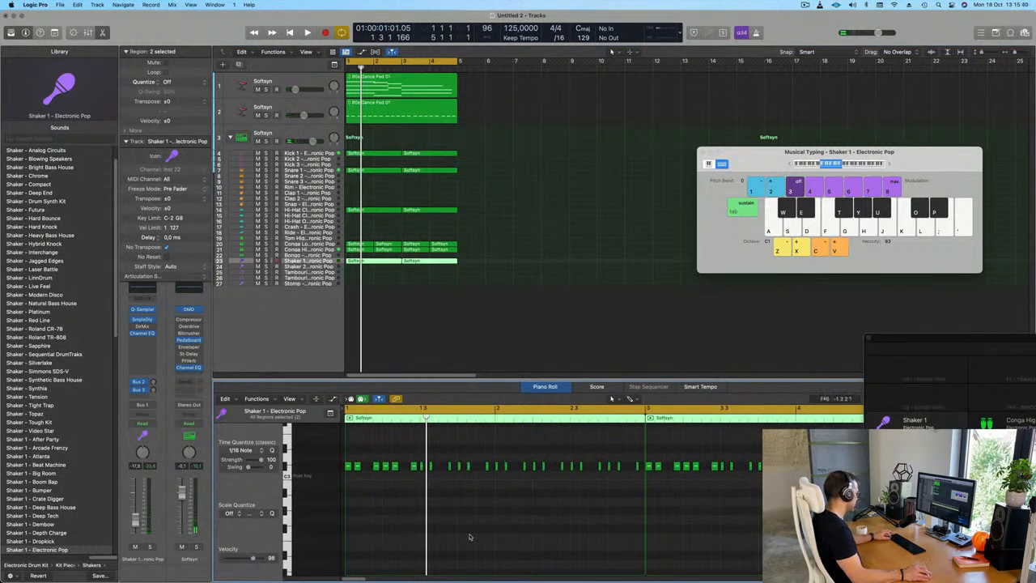
scroll(469, 537, "up", 3)
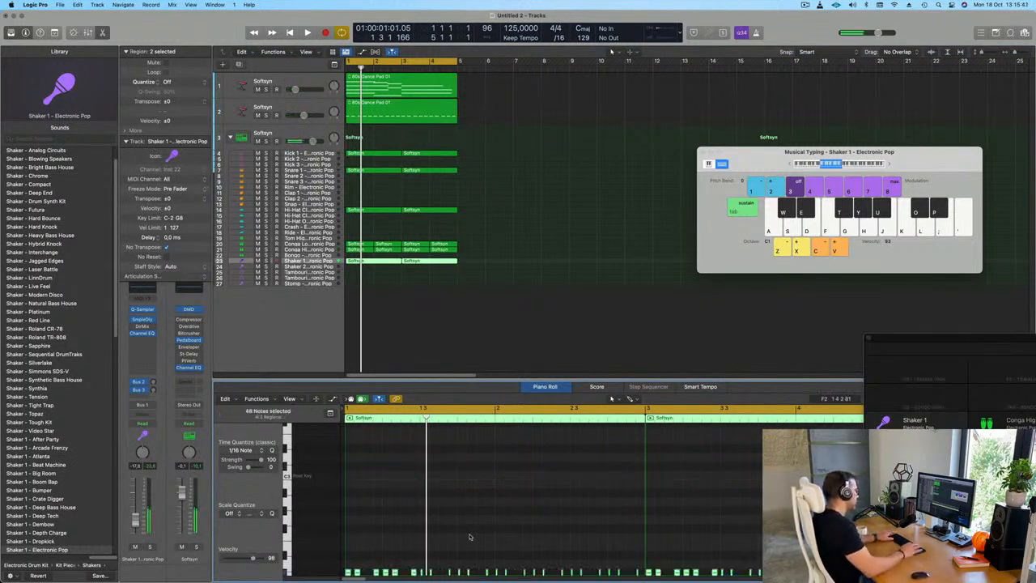
key("space")
key("space")
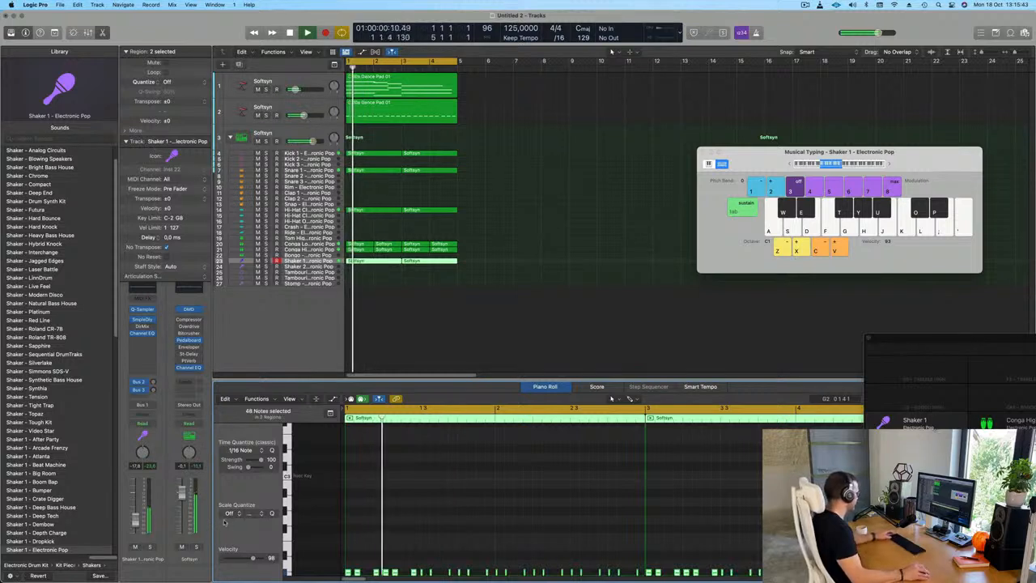
Step: Transpose the Shaker 1 notes back up an octave and lower the track to about −24 dB while the loop plays
key("alt+shift+Up")
key("space")
key("space")
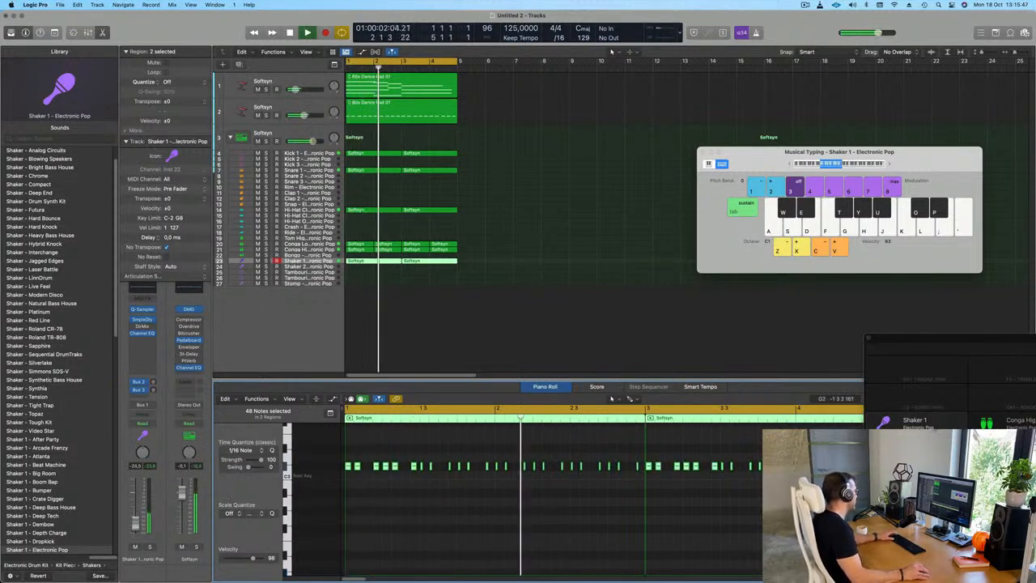
Step: Insert a stereo Delay Designer on Shaker 1 and load its simple 1/16 Delay preset
left_click(139, 340)
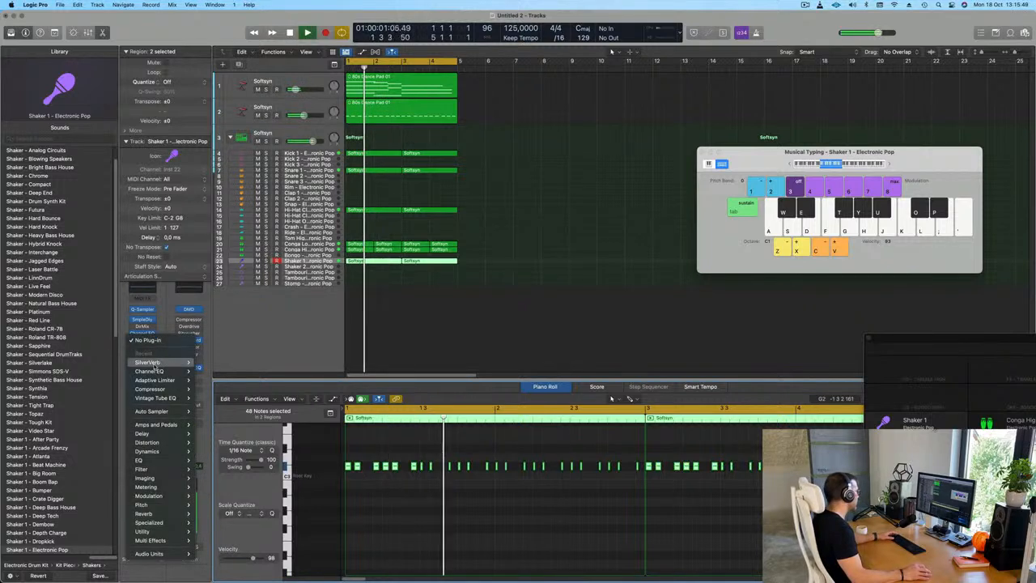
mouse_move(146, 434)
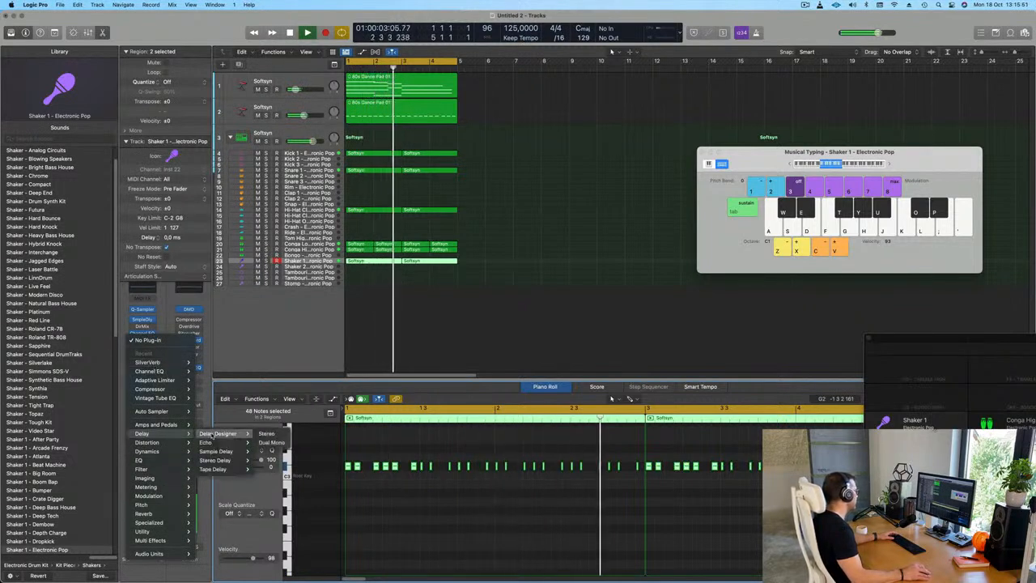
mouse_move(229, 434)
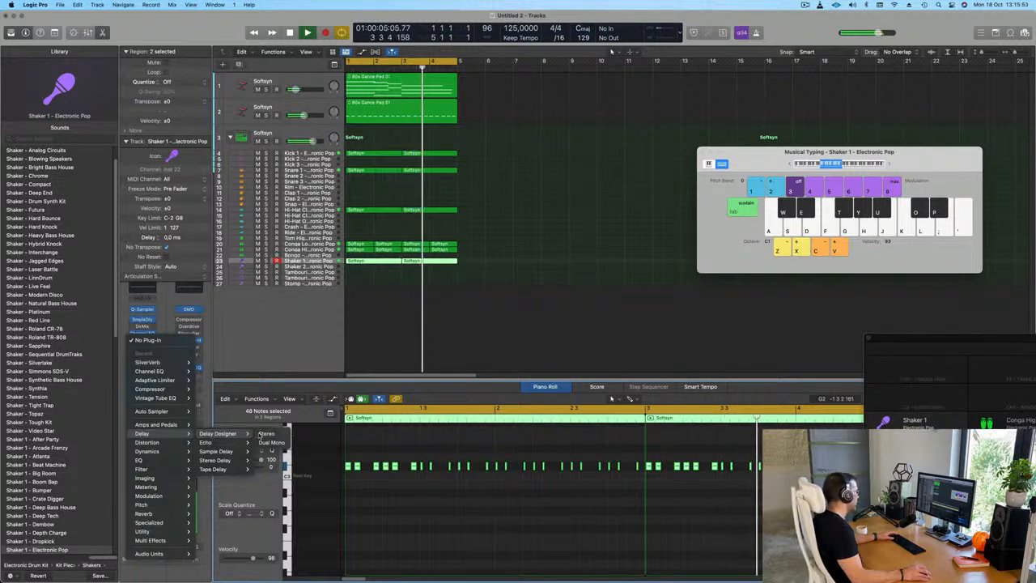
left_click(265, 434)
left_click_drag(476, 135, 402, 250)
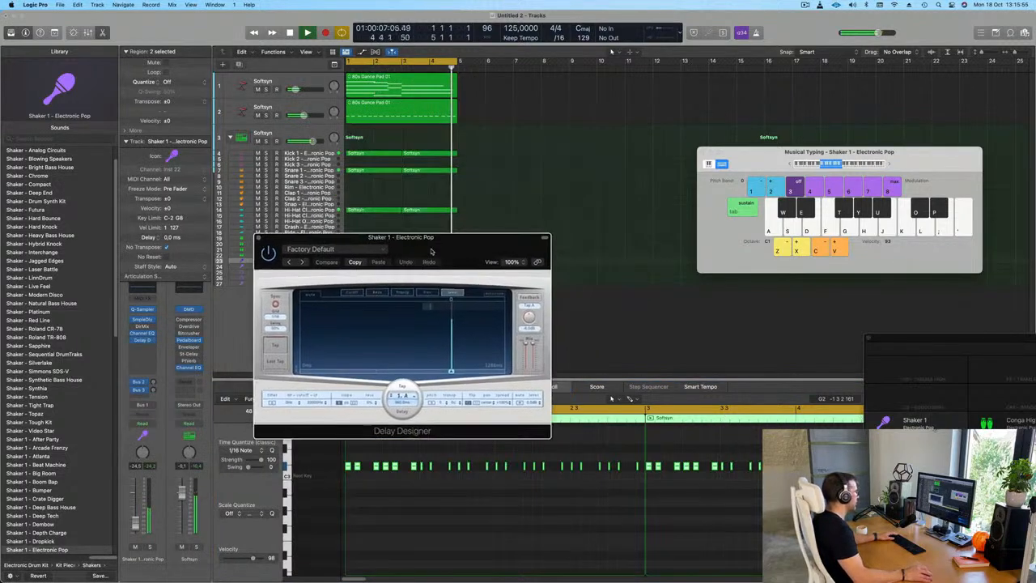
left_click(318, 249)
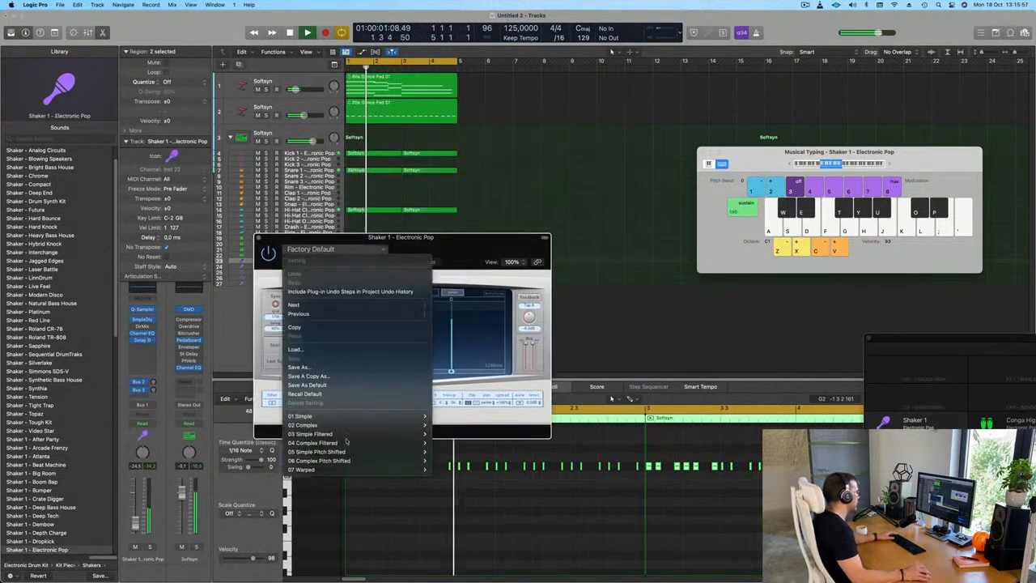
mouse_move(308, 416)
left_click(451, 496)
left_click_drag(454, 246, 501, 222)
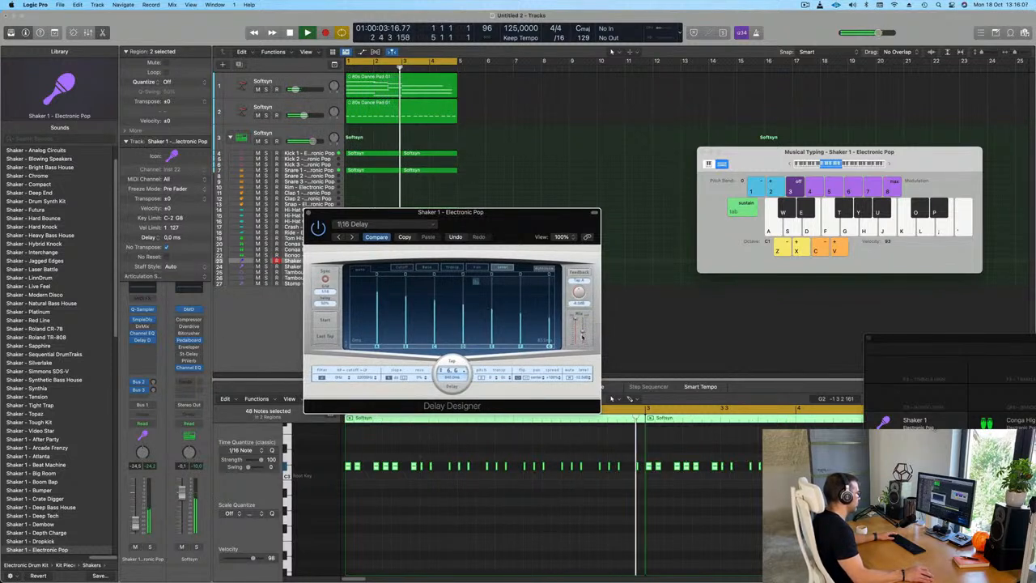
Step: Adjust the Delay Designer's wet mix level, lower Shaker 1 to about −31 dB and close the plug-in
left_click_drag(581, 332, 583, 329)
key("Return")
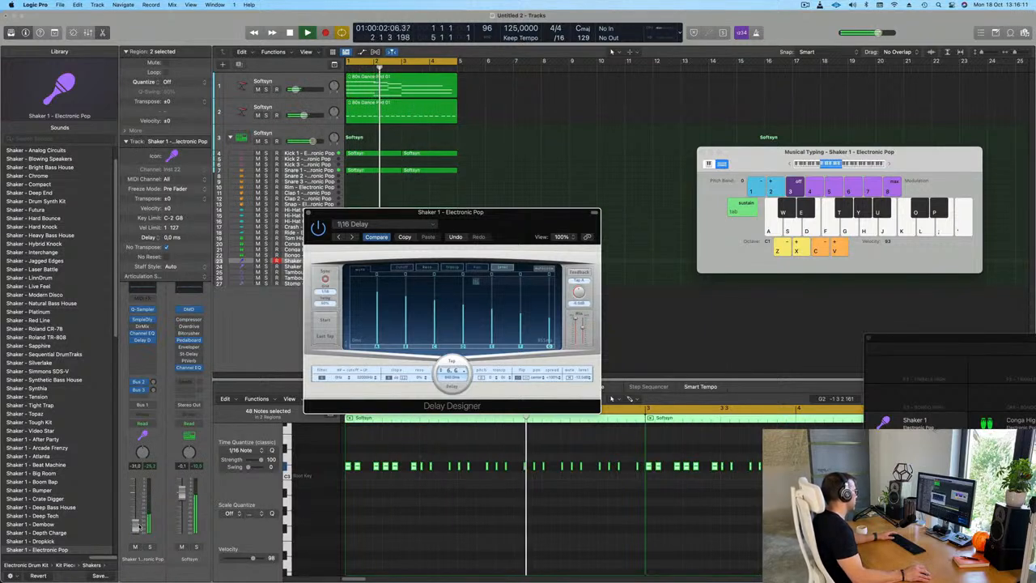
left_click_drag(137, 525, 138, 527)
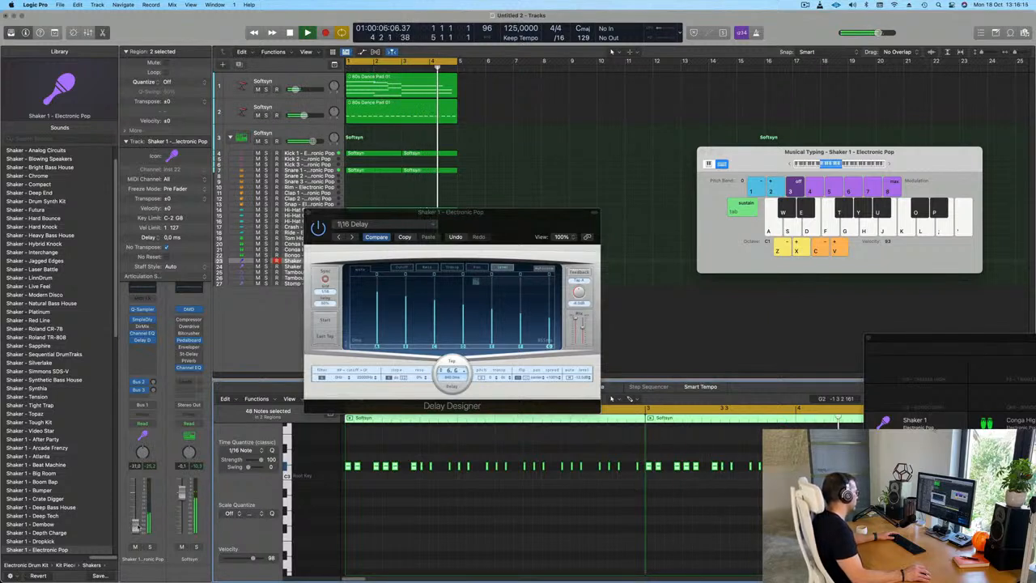
left_click(309, 214)
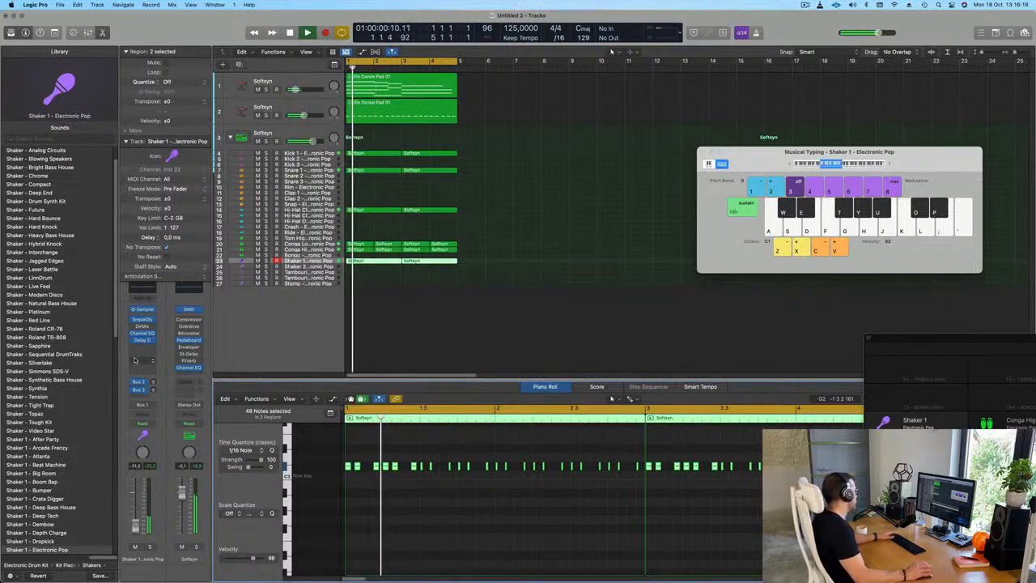
Step: Insert a stereo Compressor after the delay on Shaker 1 and set its side chain source to Inst 3
left_click(142, 349)
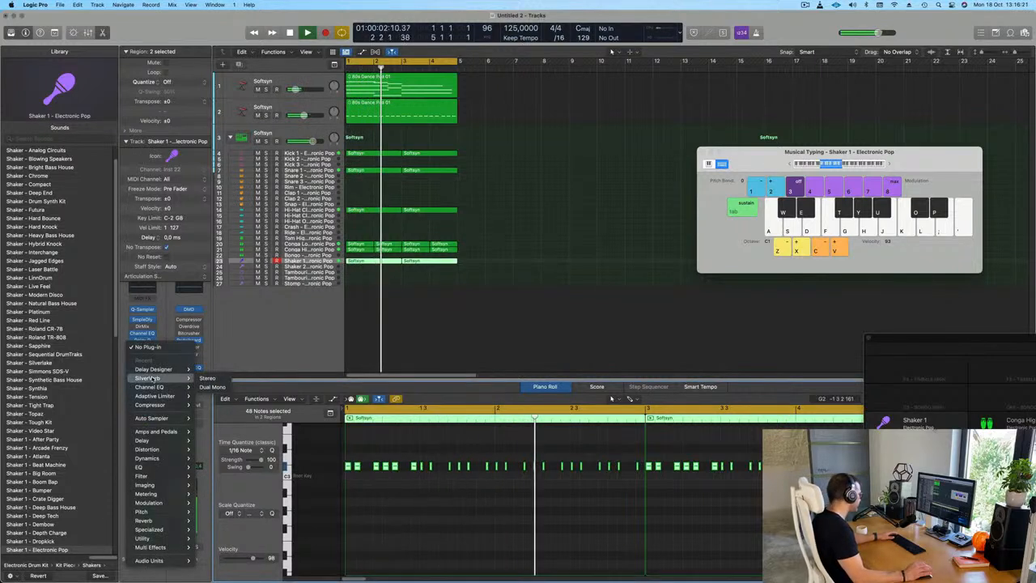
mouse_move(165, 452)
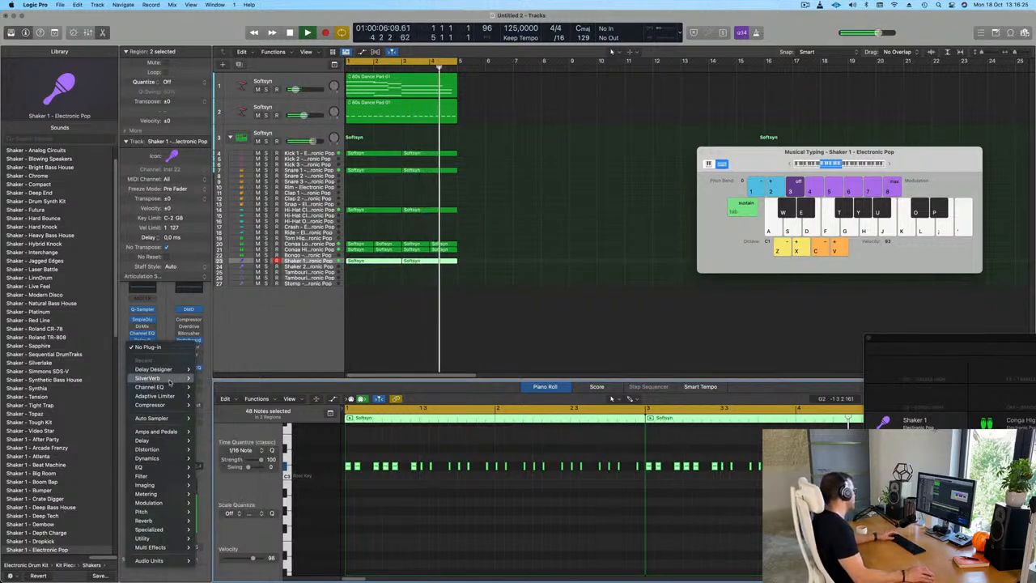
left_click(206, 404)
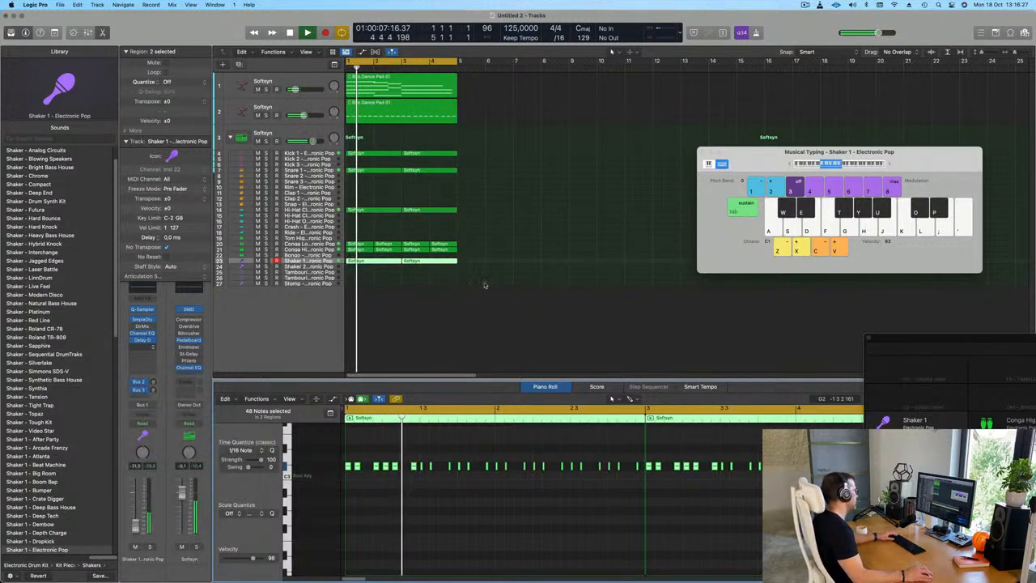
left_click_drag(572, 131, 523, 129)
left_click(739, 133)
mouse_move(742, 157)
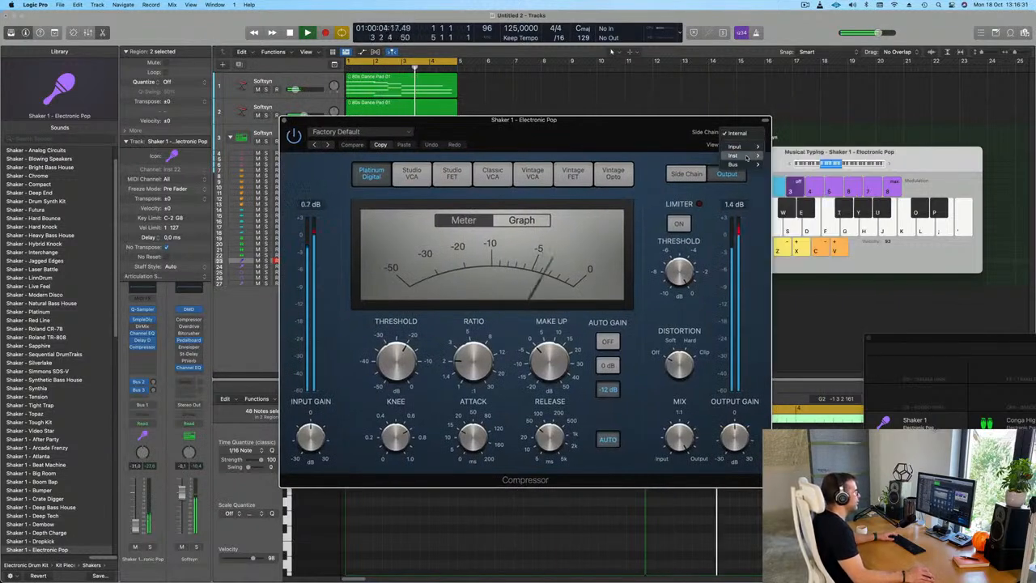
left_click(798, 173)
left_click_drag(645, 136, 654, 136)
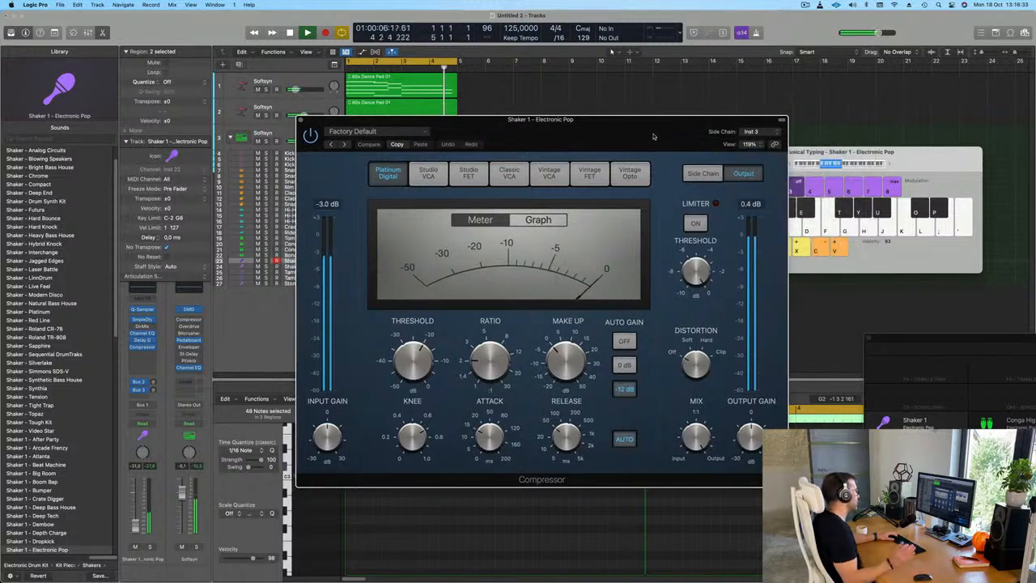
Step: Lower the Shaker 1 compressor's threshold, raise its ratio and shorten its attack while auditioning the loop
key("space")
key("space")
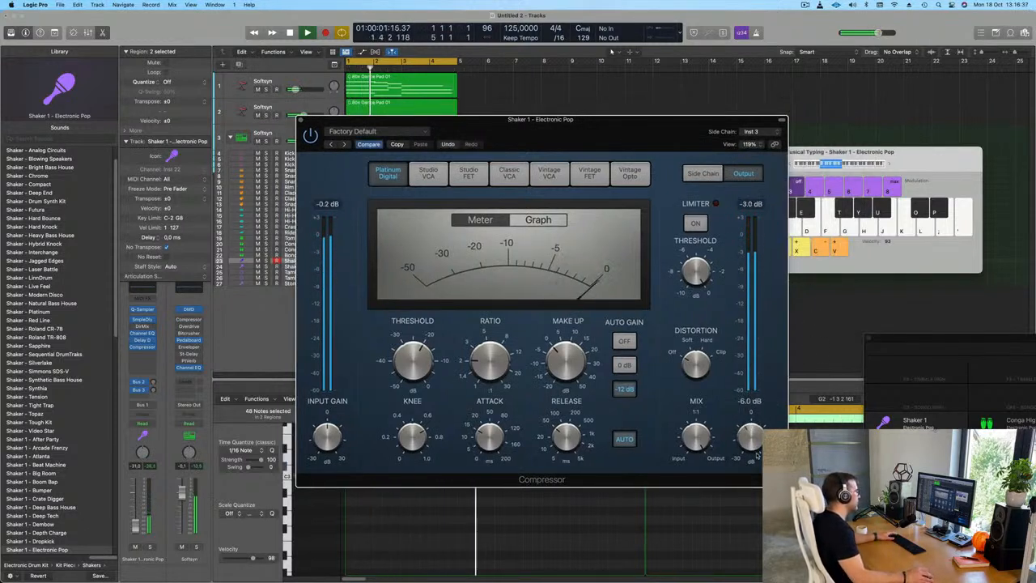
key("space")
key("space")
key("space")
key("space")
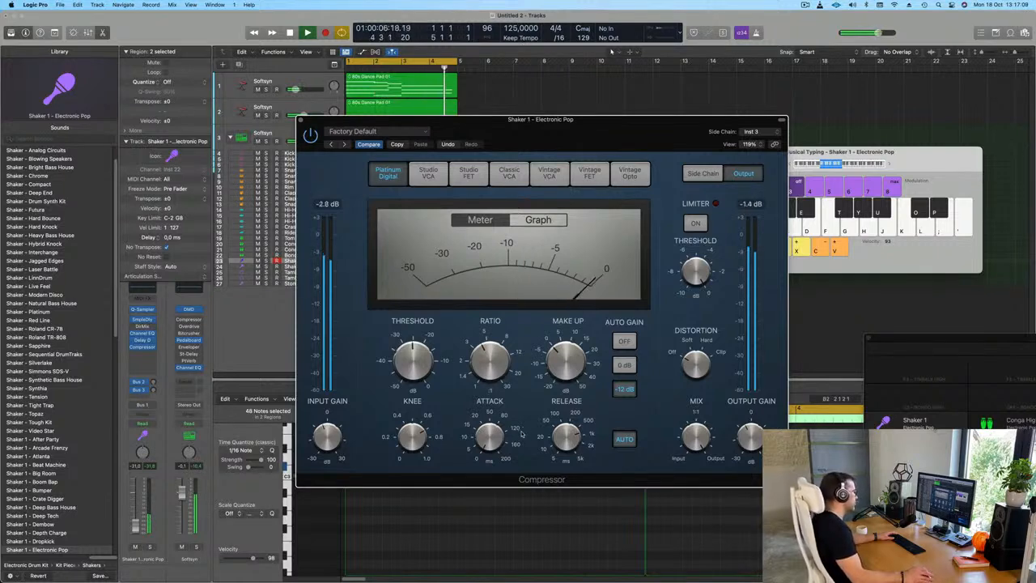
left_click_drag(587, 156, 605, 159)
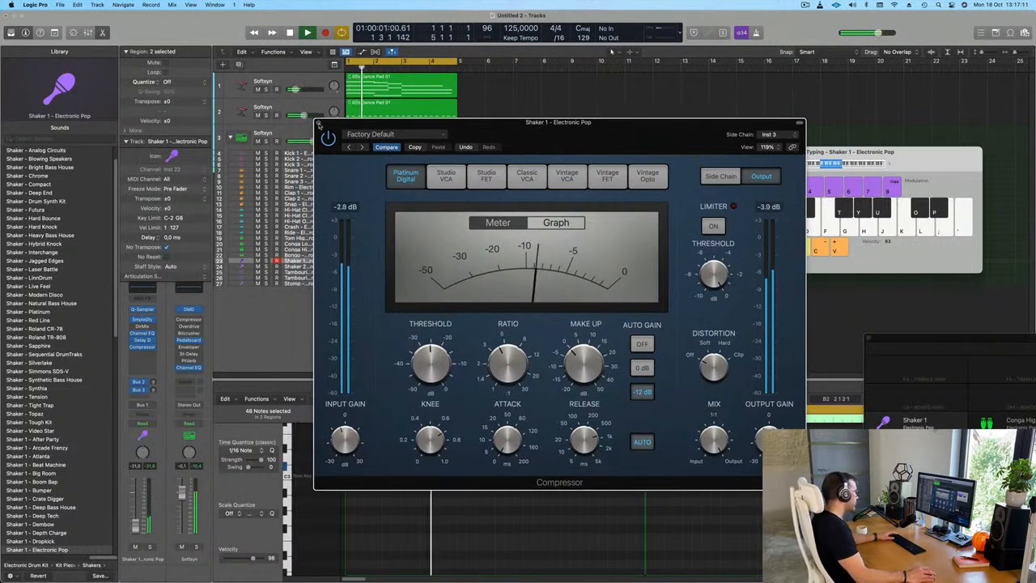
Step: Close the Shaker 1 compressor, clear the region selection and audition the full loop
left_click(318, 124)
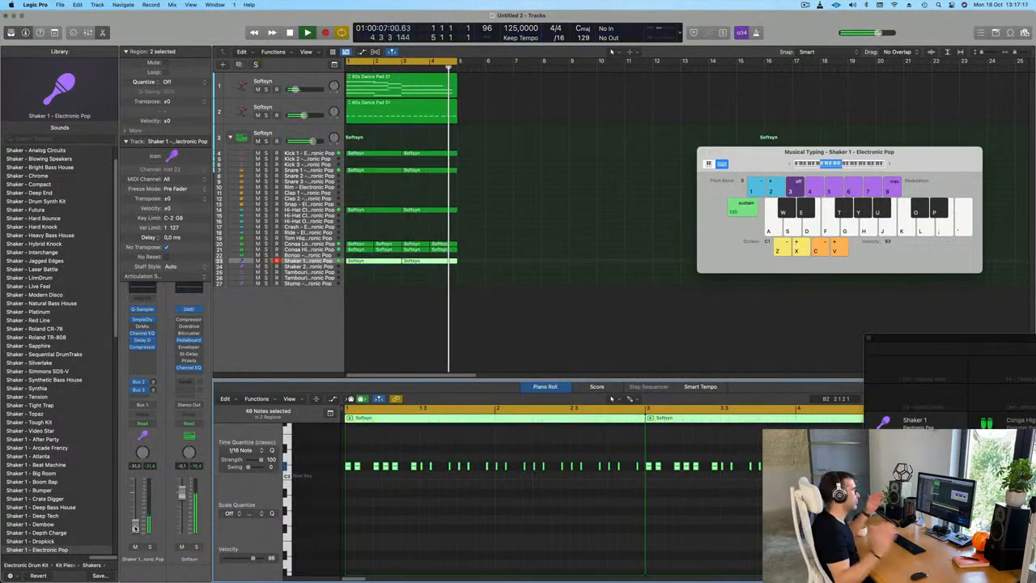
left_click(394, 330)
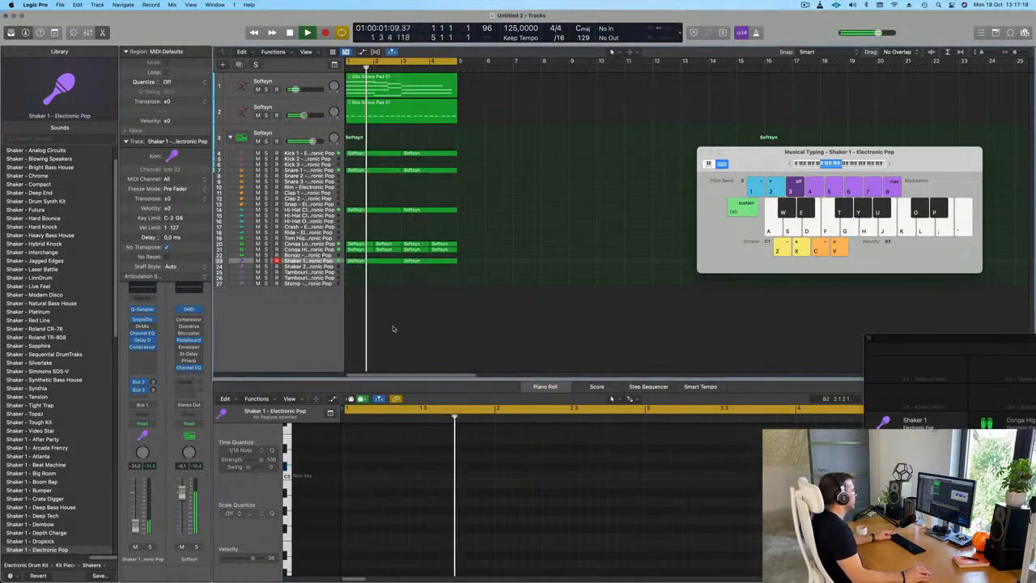
scroll(429, 329, "up", 5)
key("space")
key("space")
Step: Duplicate the first pad track with its settings and copy the 80s Dance Pad 01 region onto the new track
left_click(242, 85)
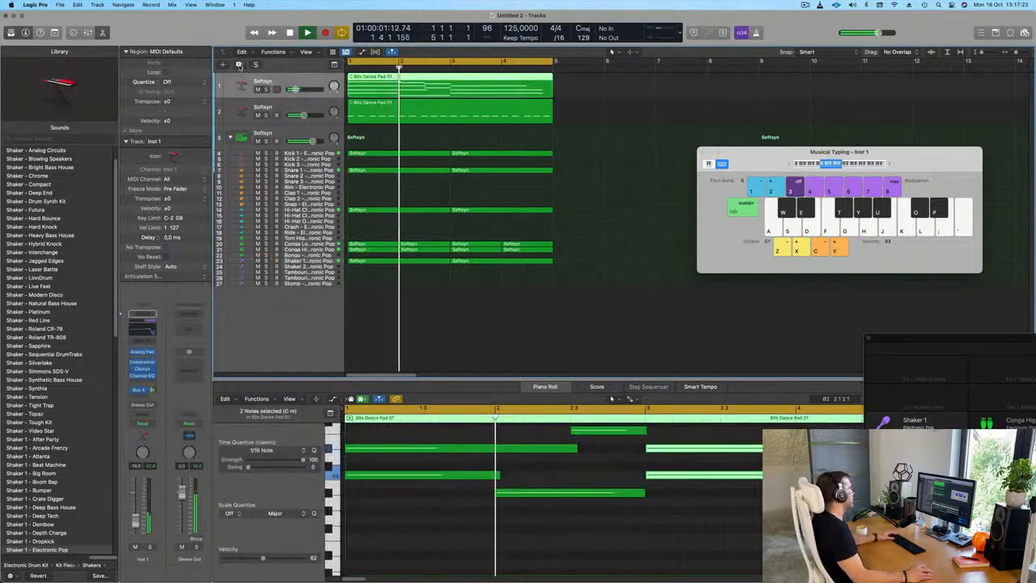
left_click(239, 65)
left_click(413, 94)
left_click_drag(413, 93, 411, 119)
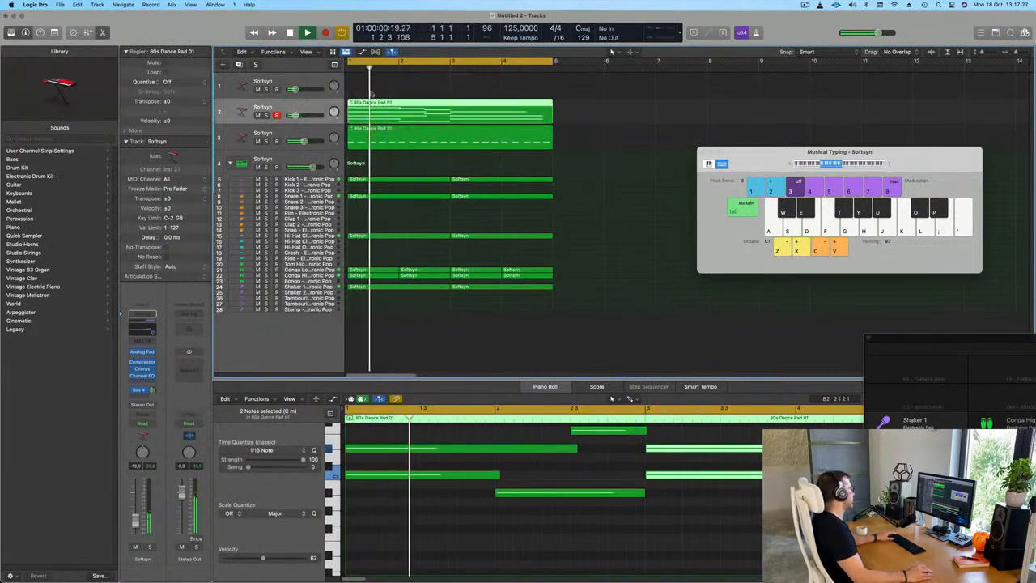
left_click_drag(425, 108, 425, 82)
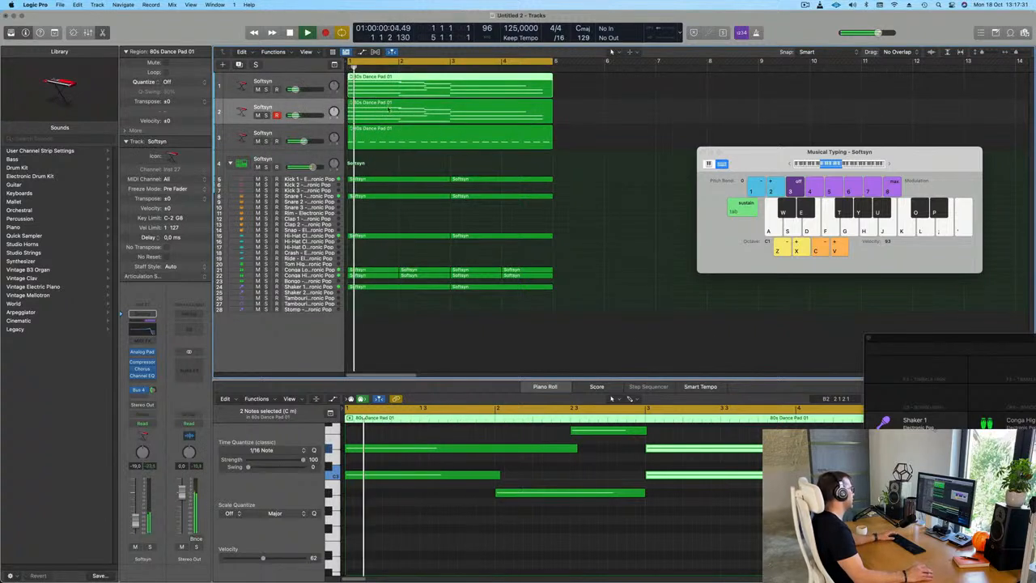
Step: Mute the original pad track and restart the loop with the duplicated pad track selected
left_click(284, 108)
key("Return")
left_click(259, 89)
key("Return")
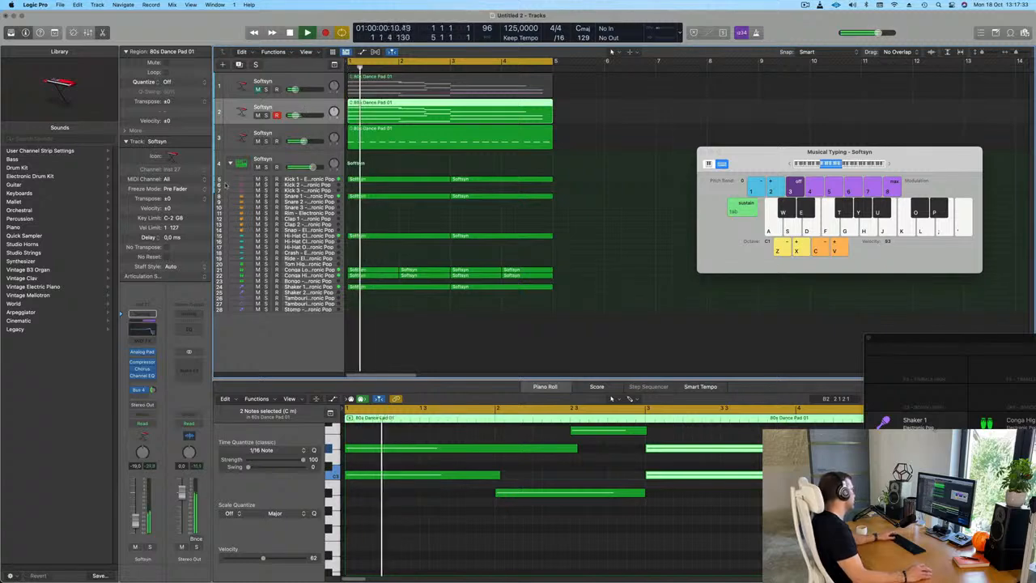
Step: Replace the duplicated pad track's instrument with a stereo Alchemy and reposition its window
left_click(143, 351)
mouse_move(227, 324)
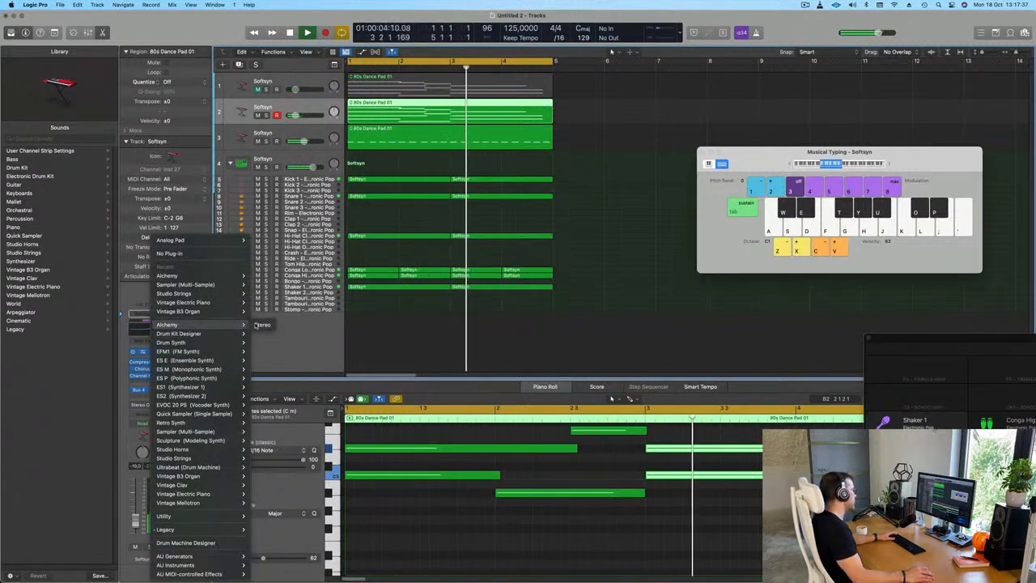
left_click(261, 325)
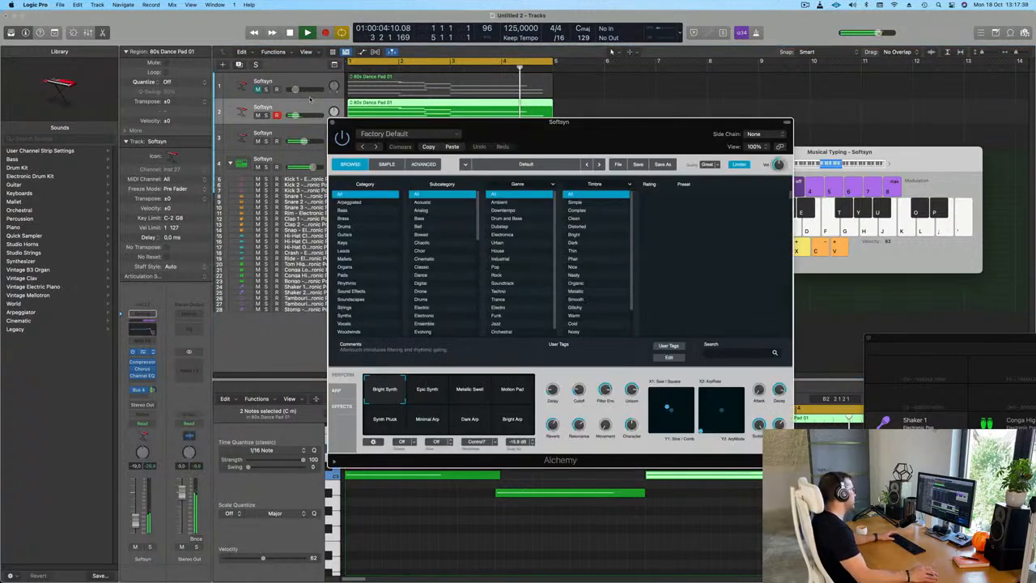
left_click_drag(390, 126, 382, 208)
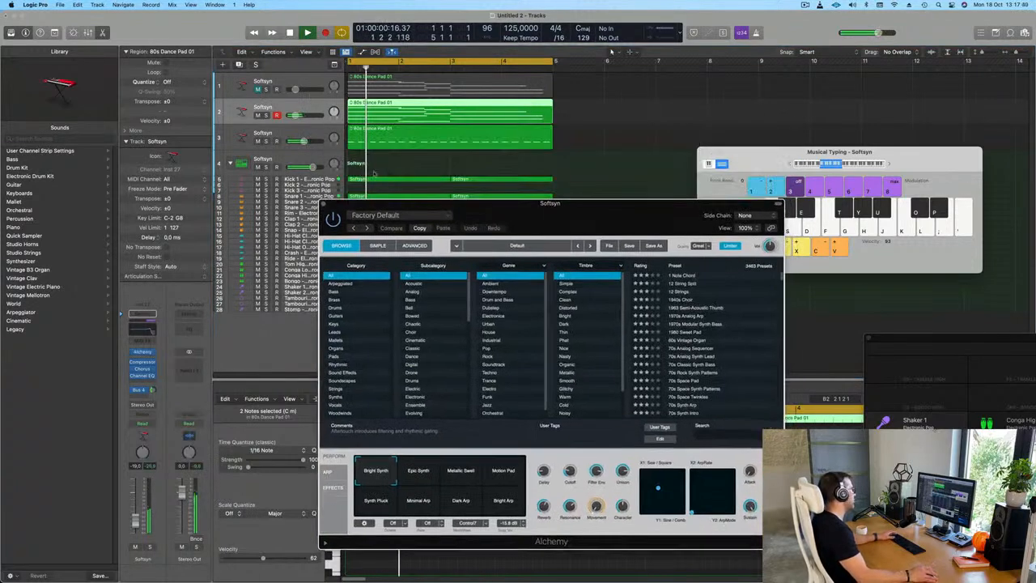
Step: Set the original pad track's volume to about −21 dB and mute it again, keeping the duplicate selected
left_click(284, 82)
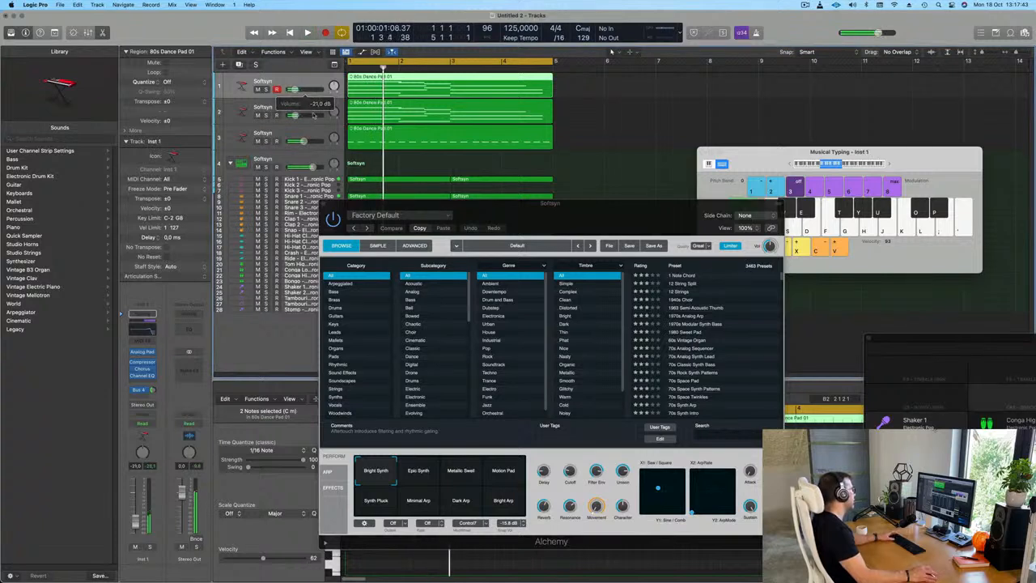
key("Down")
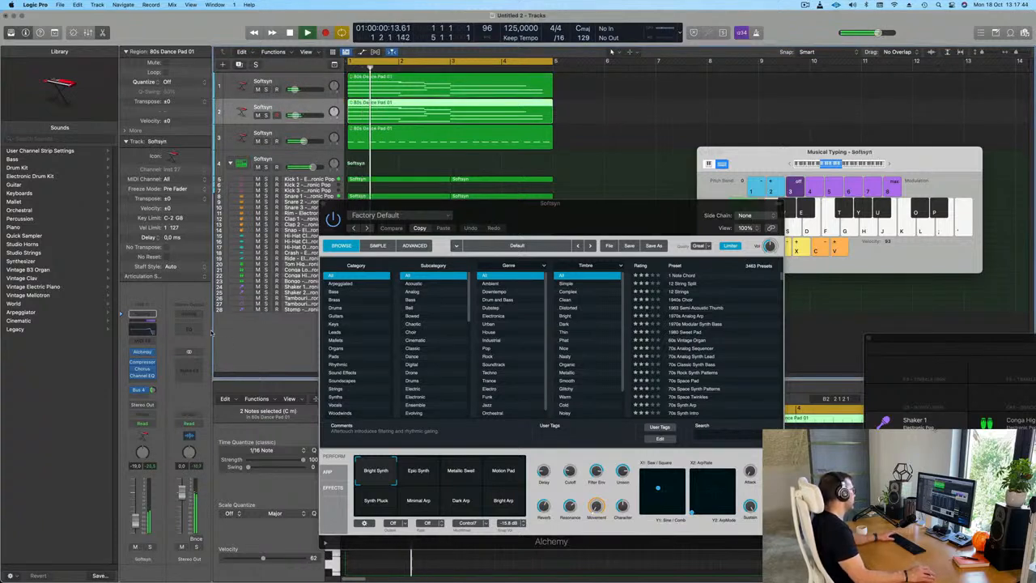
left_click(257, 90)
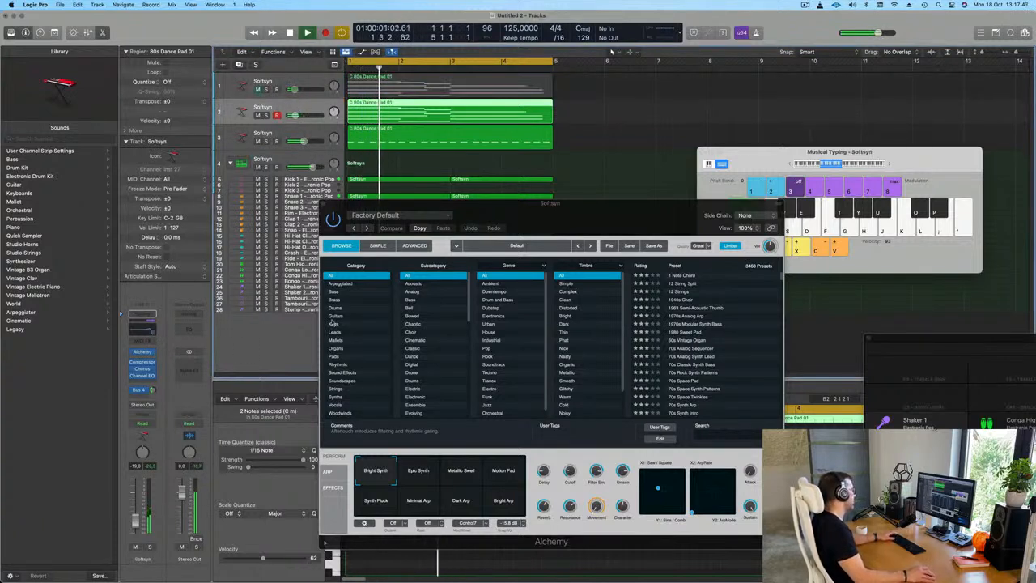
Step: Filter Alchemy's presets to the Pads category and audition the Harvest Pad preset
left_click_drag(603, 216, 463, 176)
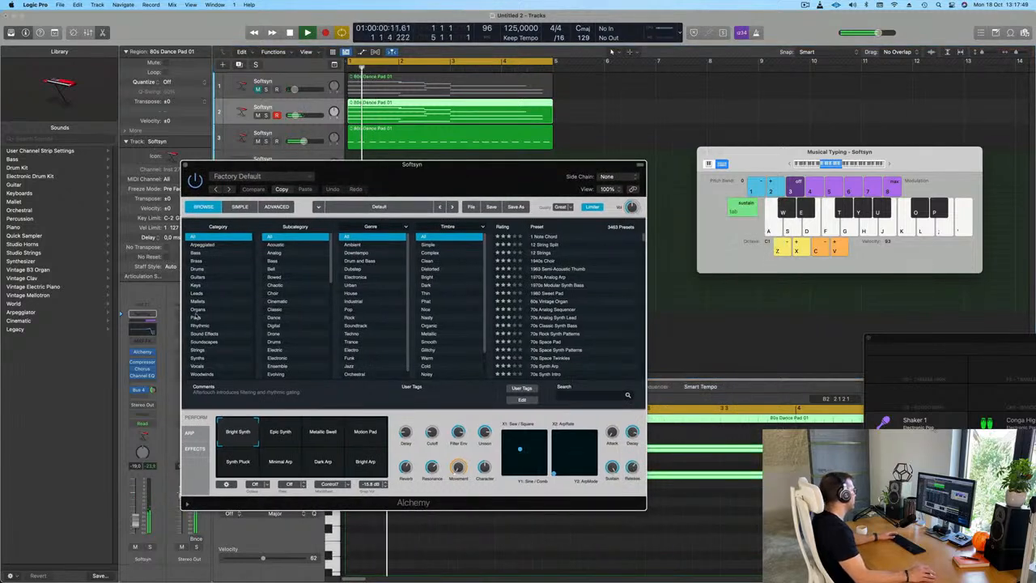
left_click(197, 317)
scroll(567, 299, "down", 5)
scroll(569, 294, "down", 6)
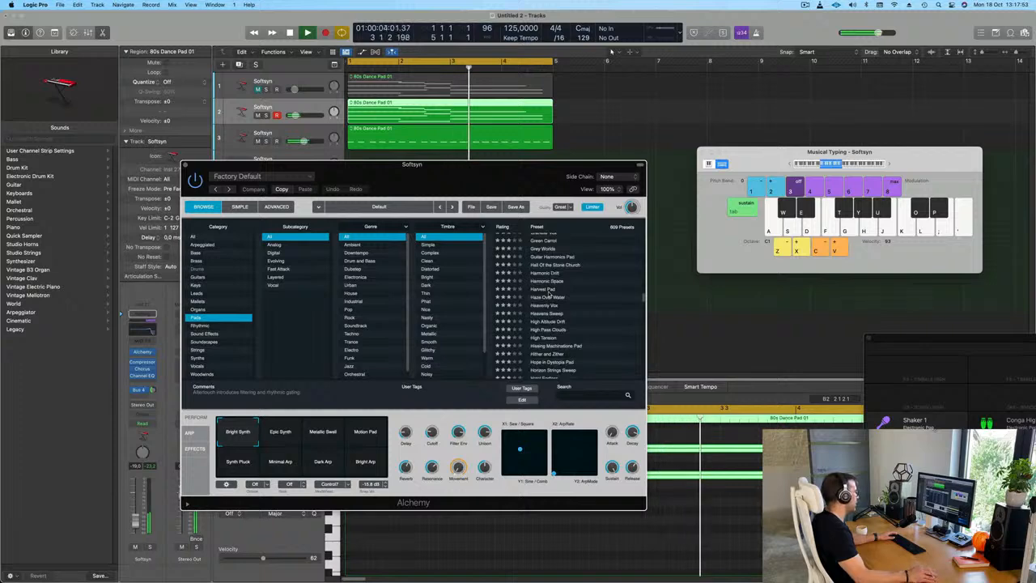
left_click(550, 289)
left_click_drag(459, 168, 604, 198)
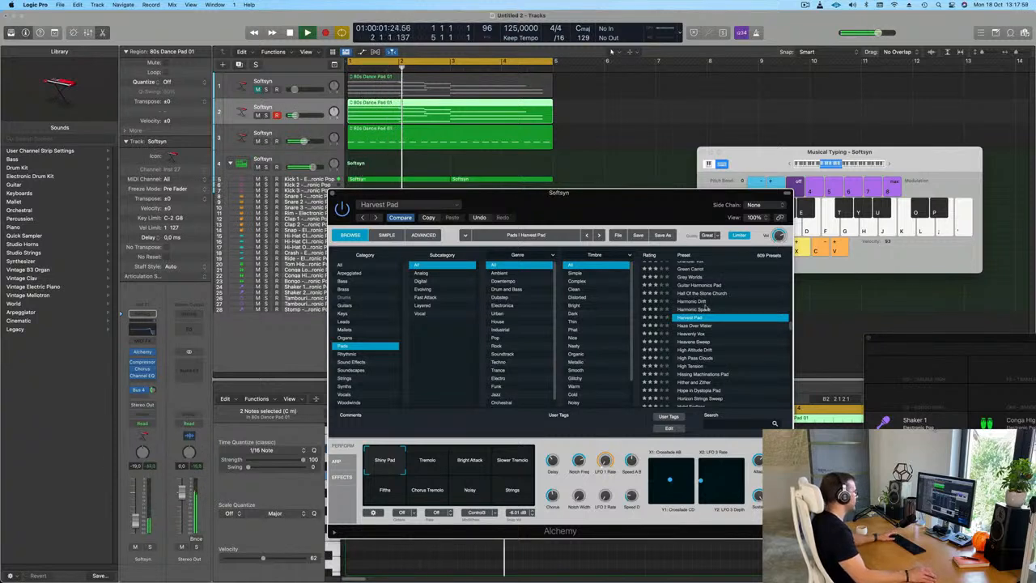
Step: Load the Heavenly Vox preset and audition its Lush Solo, Choir Arp, Less Hi and Choir Pad variations
scroll(706, 308, "down", 1)
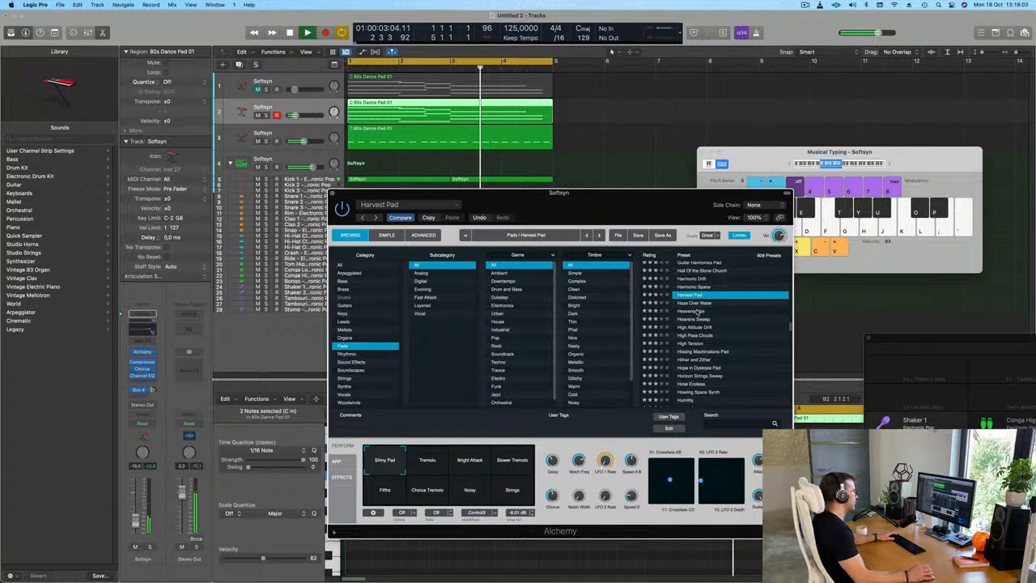
left_click(694, 310)
left_click_drag(646, 204, 663, 190)
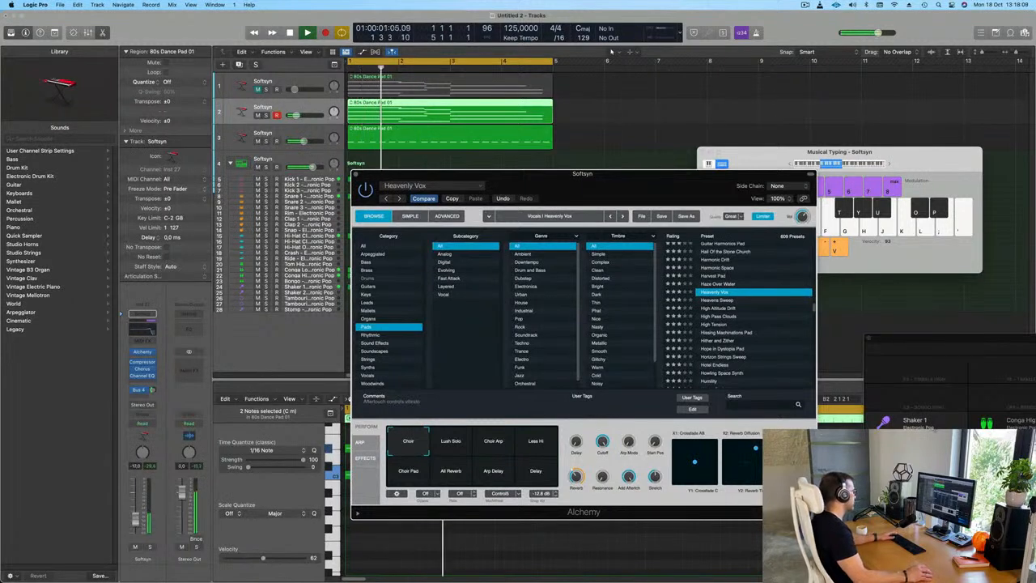
left_click(453, 445)
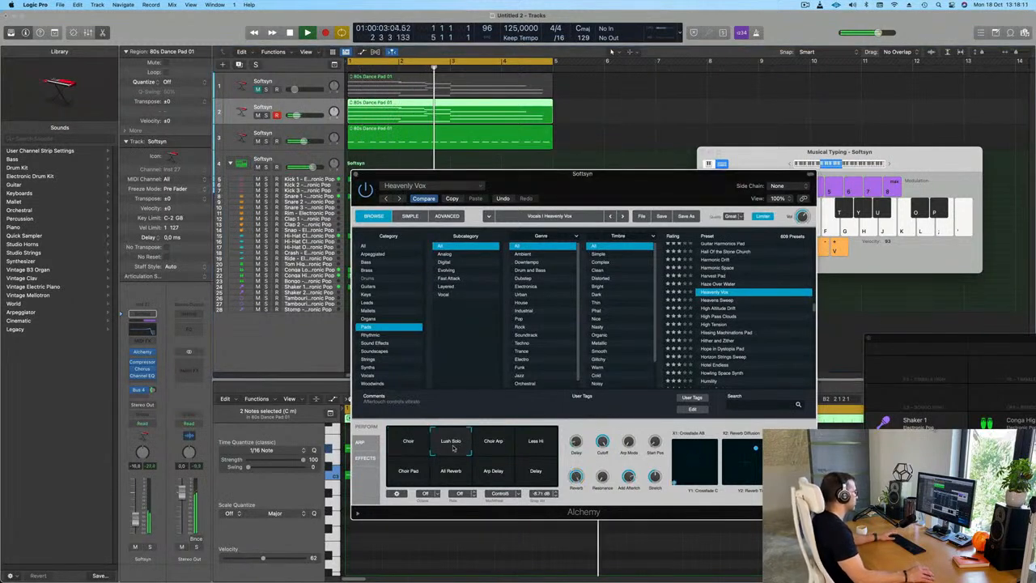
left_click(494, 445)
left_click(534, 445)
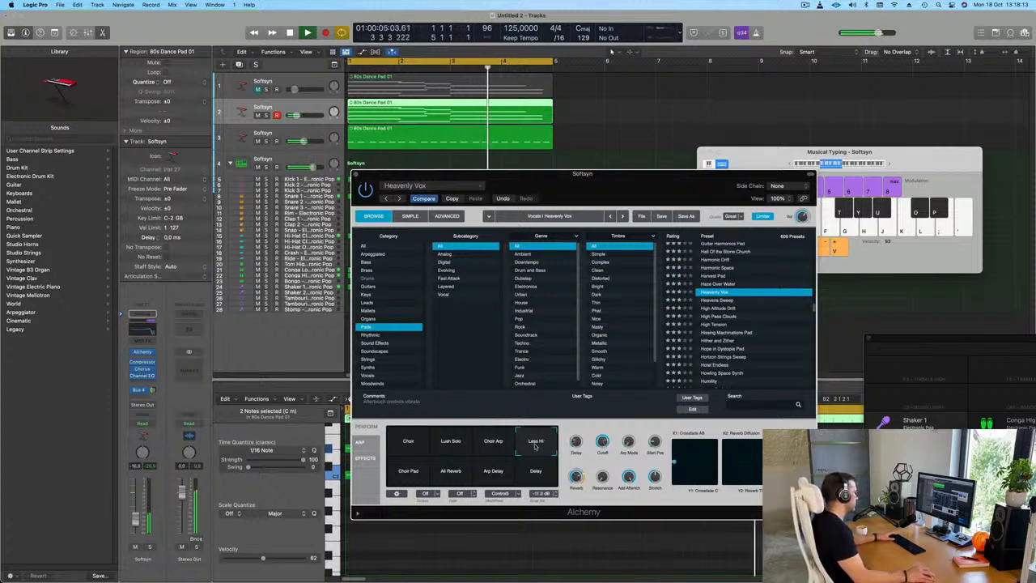
left_click(403, 474)
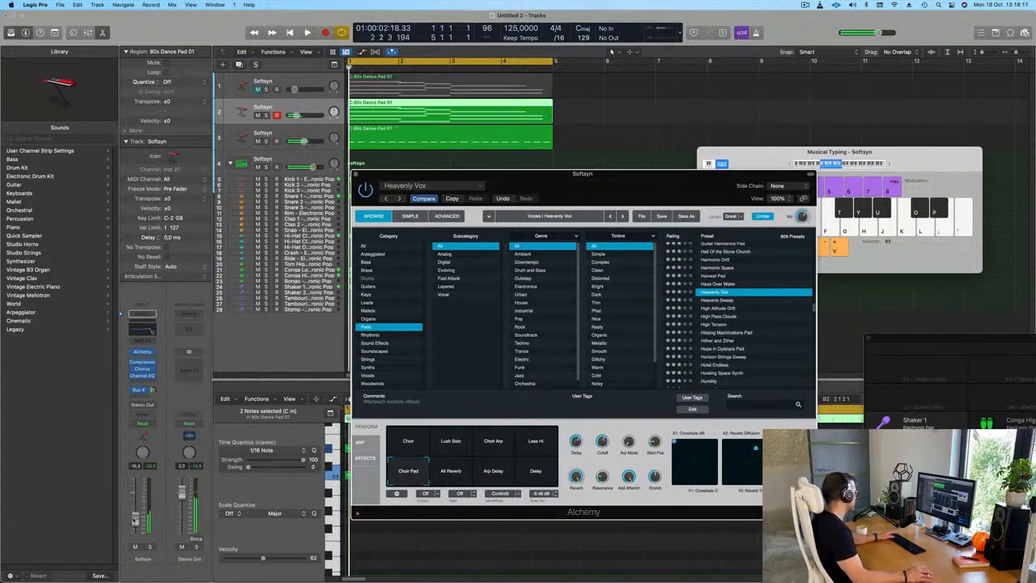
Step: Audition the All Reverb variation, switch to Arp Delay and raise the track's volume to about −12.6 dB
left_click_drag(135, 522, 135, 520)
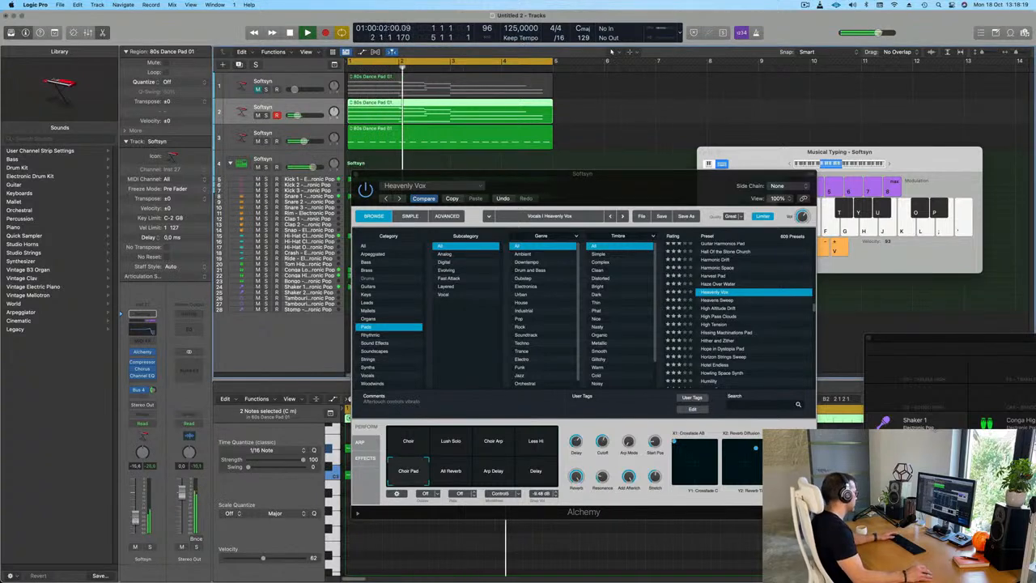
left_click(446, 472)
left_click(498, 474)
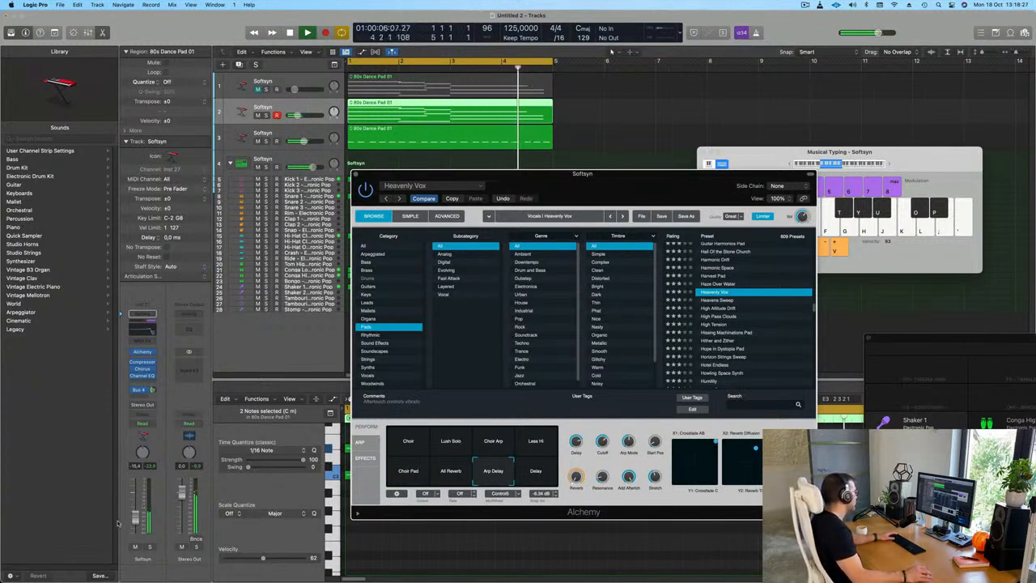
left_click_drag(135, 520, 135, 517)
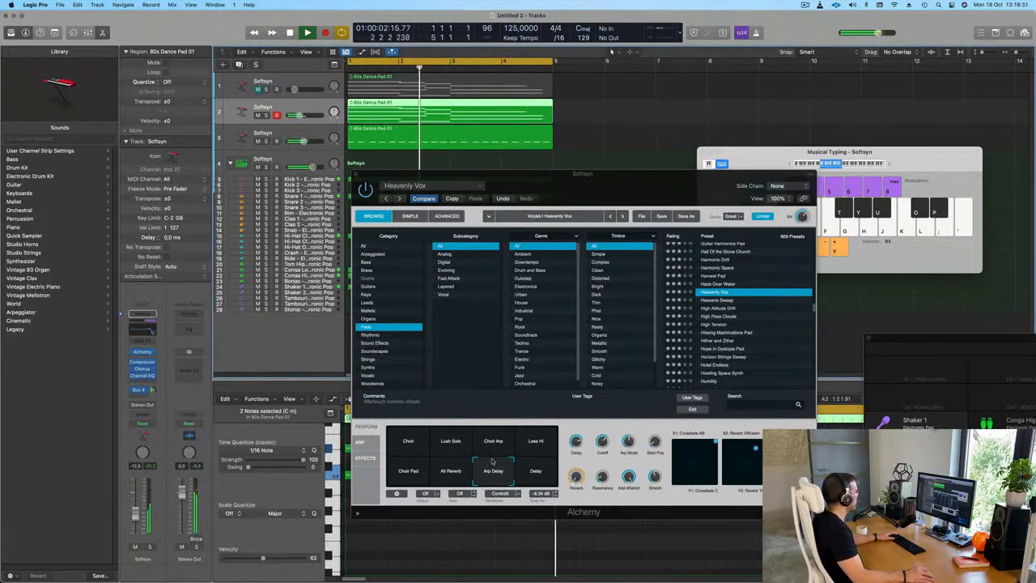
Step: Compare the Delay variation with Arp Delay, return to Arp Delay and adjust the Bus 4 send to about −4.3 dB
left_click_drag(488, 475, 465, 478)
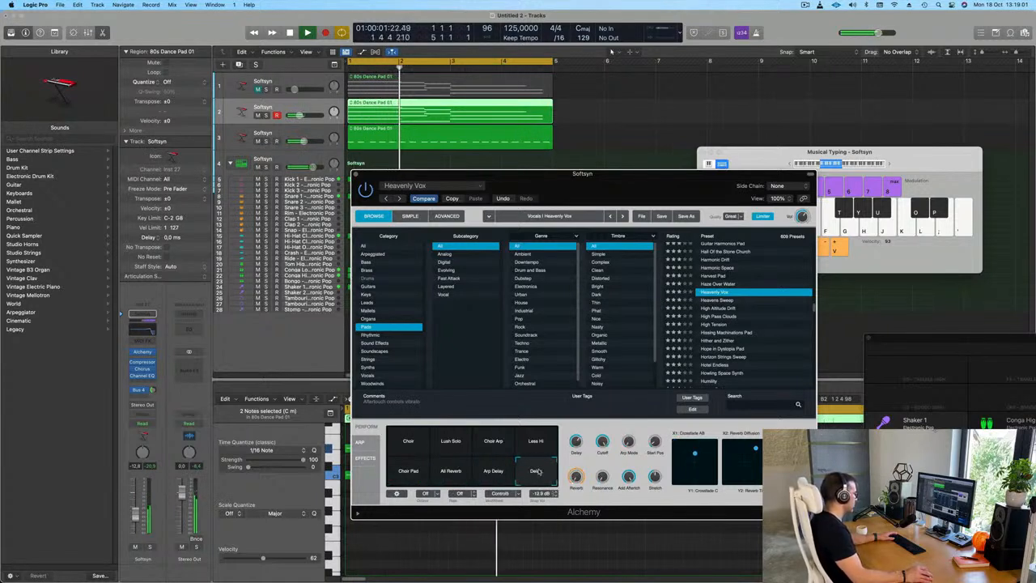
left_click(493, 475)
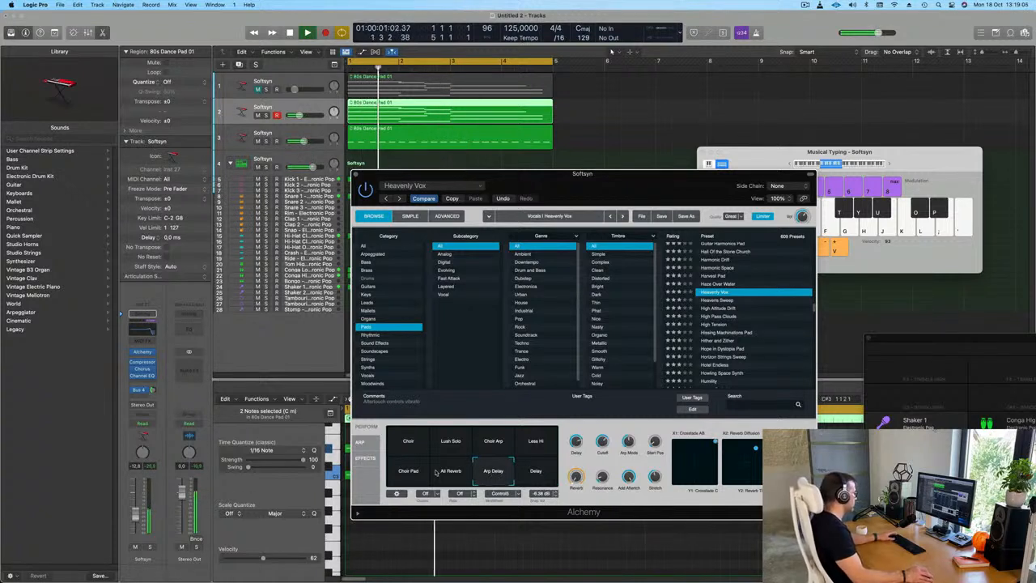
left_click(153, 391)
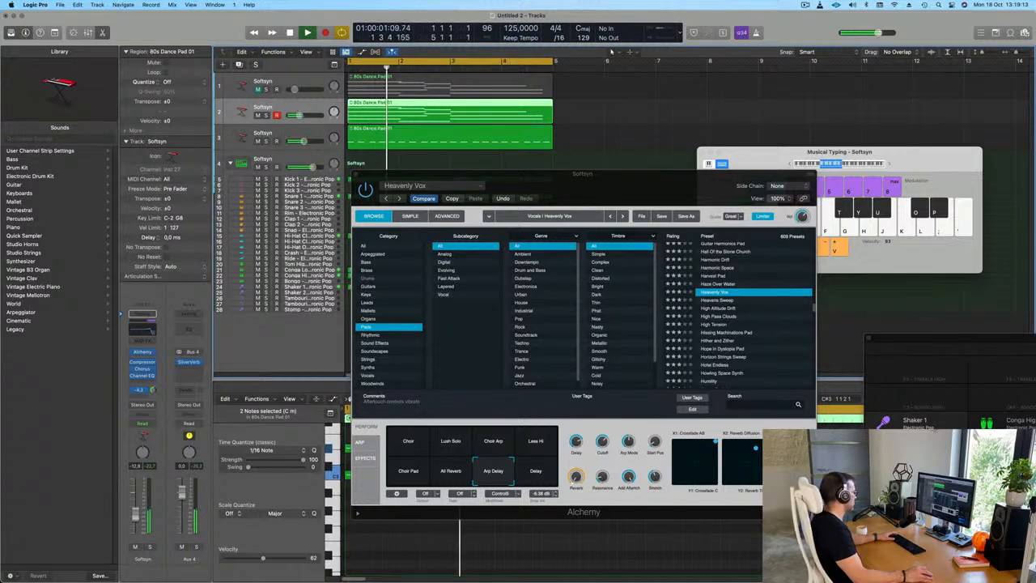
left_click_drag(633, 186, 612, 197)
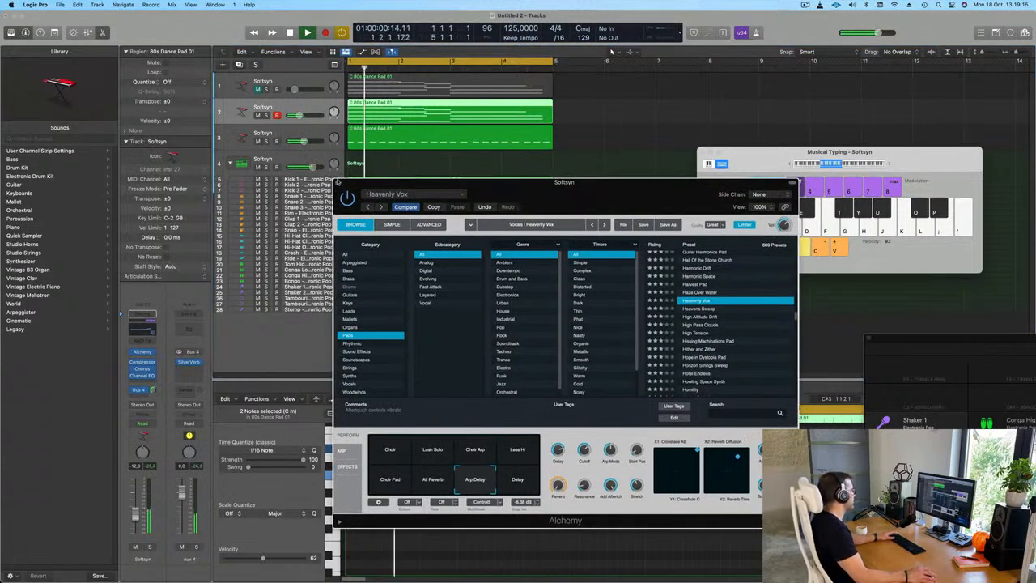
Step: Open the Heavenly Vox region's notes, select them all and try transposing them down an octave
left_click(595, 101)
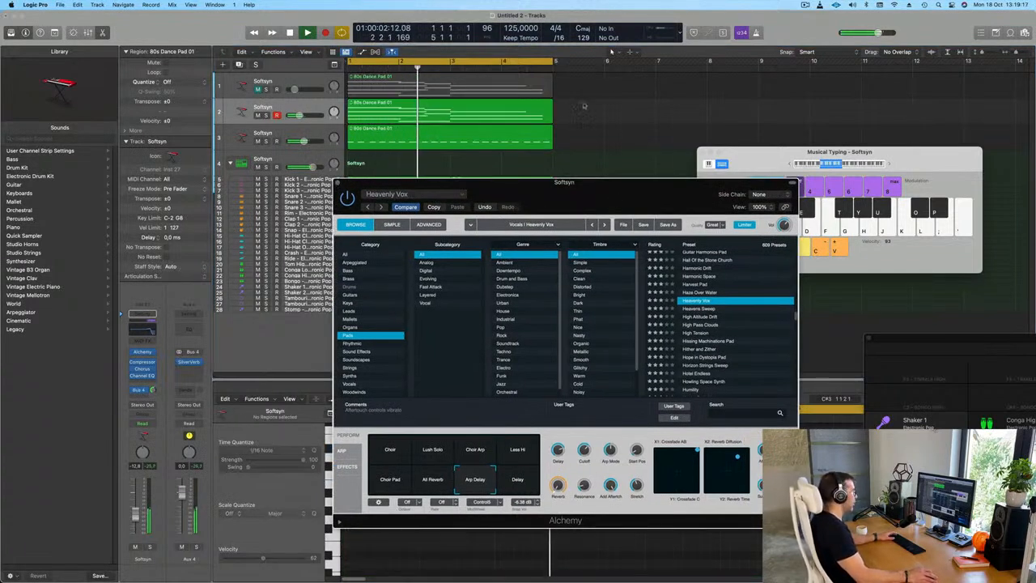
left_click(482, 109)
key("e")
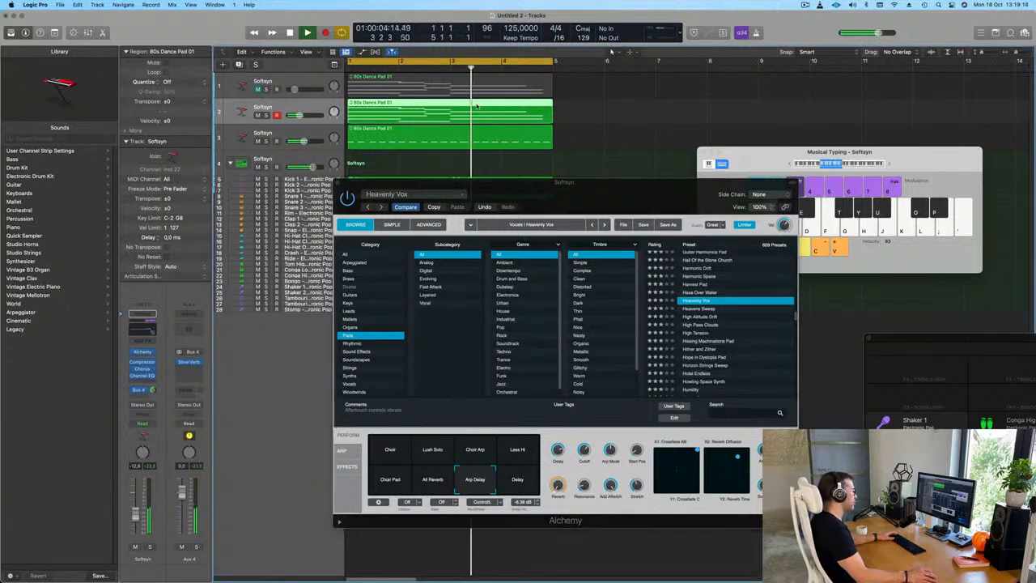
double_click(477, 106)
left_click_drag(496, 183, 925, 161)
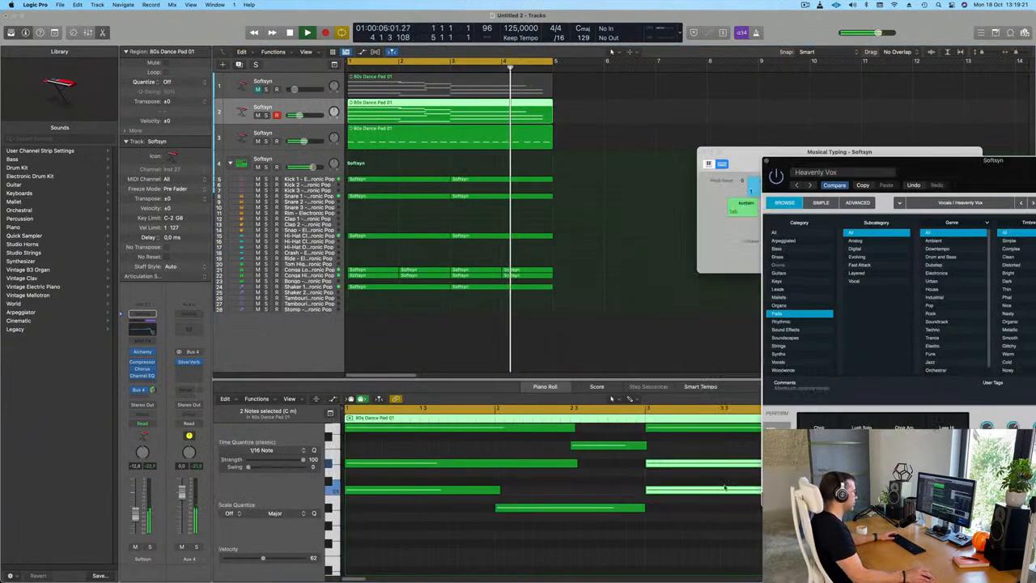
left_click(465, 531)
key("super+a")
key("alt+shift+Down")
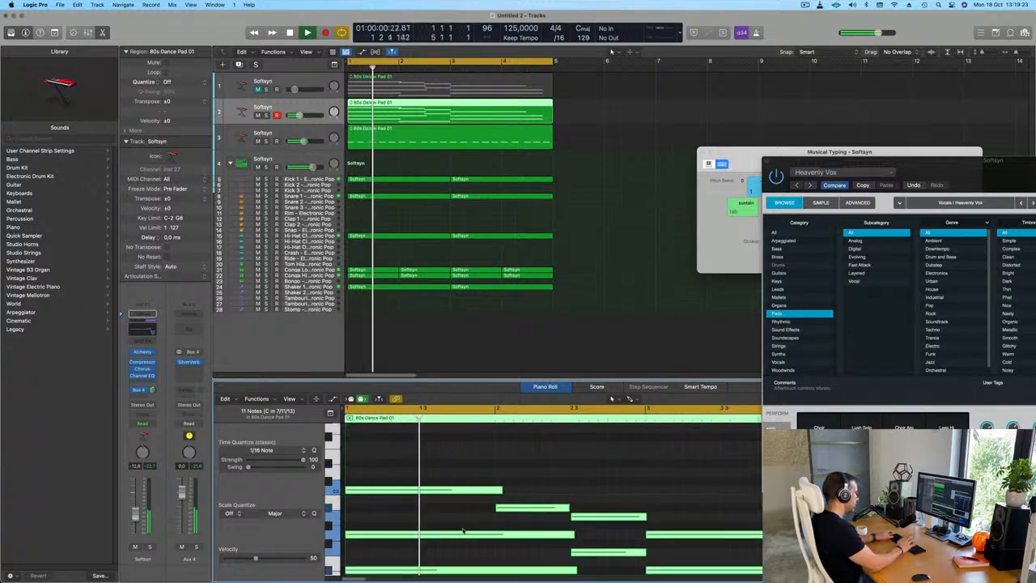
left_click_drag(940, 171, 756, 72)
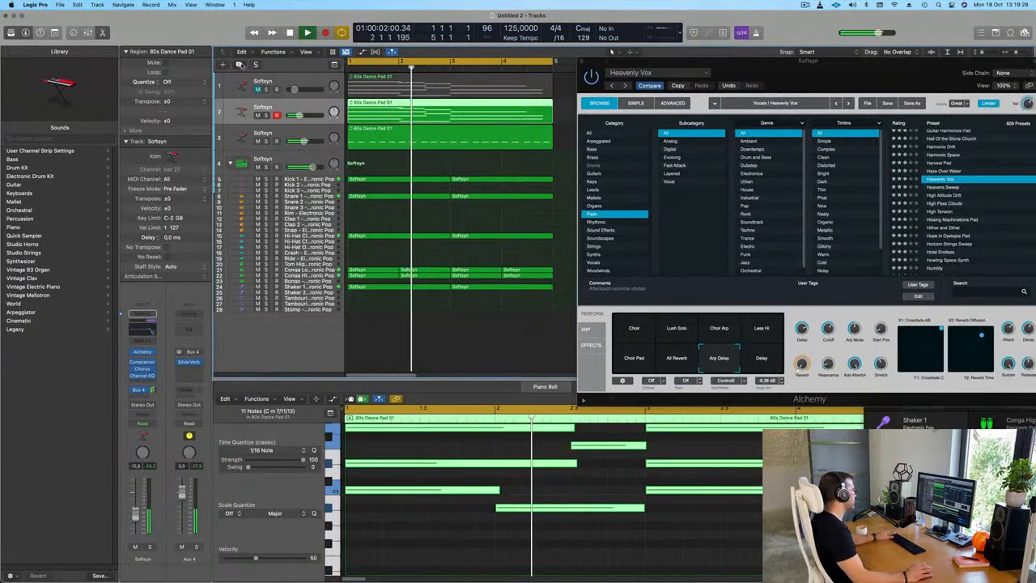
Step: Duplicate the Heavenly Vox track, copy its region onto the new track and open the new track's Alchemy
key("super+d")
left_click_drag(421, 114, 421, 140)
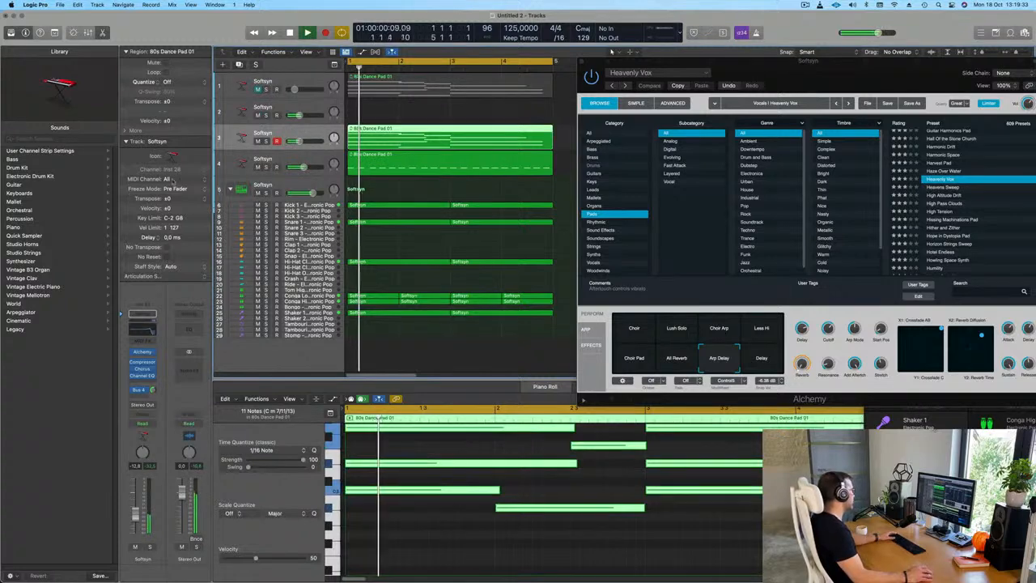
left_click(145, 353)
left_click_drag(512, 122, 456, 360)
Step: Copy the third track's 80s Dance Pad 01 region back onto the second track and play the loop from the start
mouse_move(407, 132)
left_mouse_down()
mouse_move(407, 110)
mouse_move(387, 136)
left_mouse_up()
left_click(313, 108)
key("Return")
key("Return")
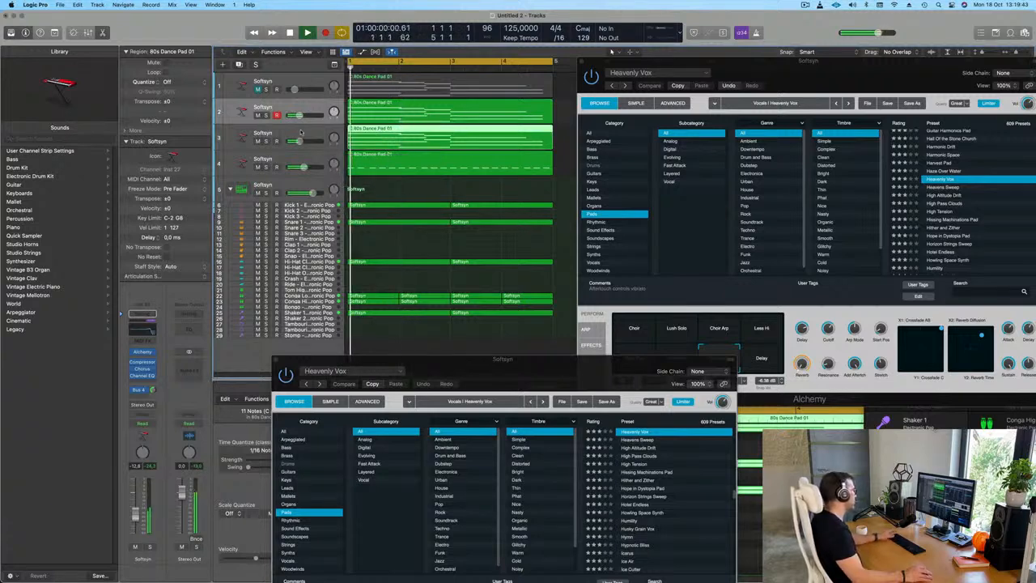
Step: Open the third track's Alchemy and switch its Heavenly Vox preset to the Choir Pad variation
left_click(243, 131)
left_click(145, 354)
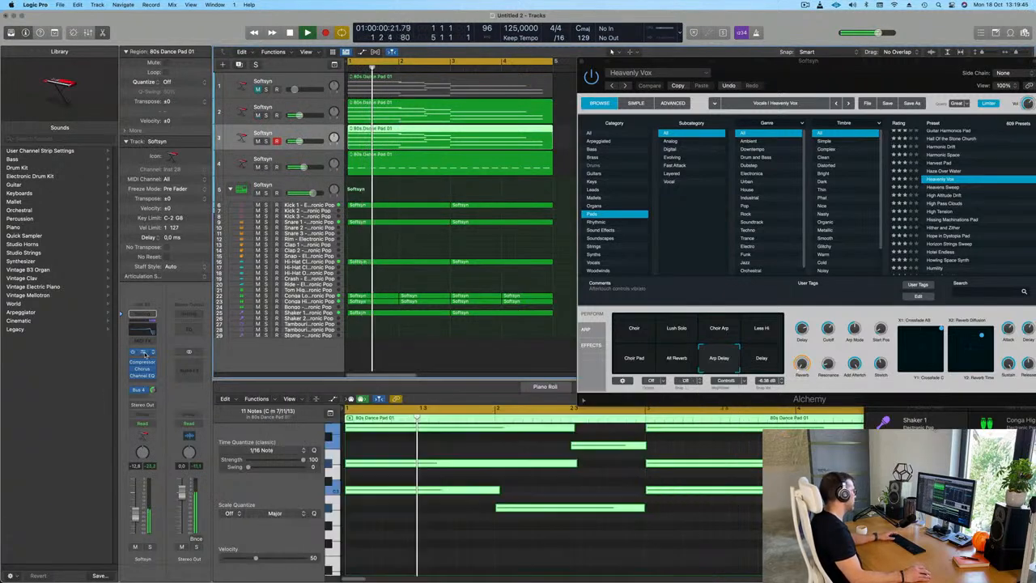
left_click_drag(476, 359, 666, 184)
left_click(473, 502)
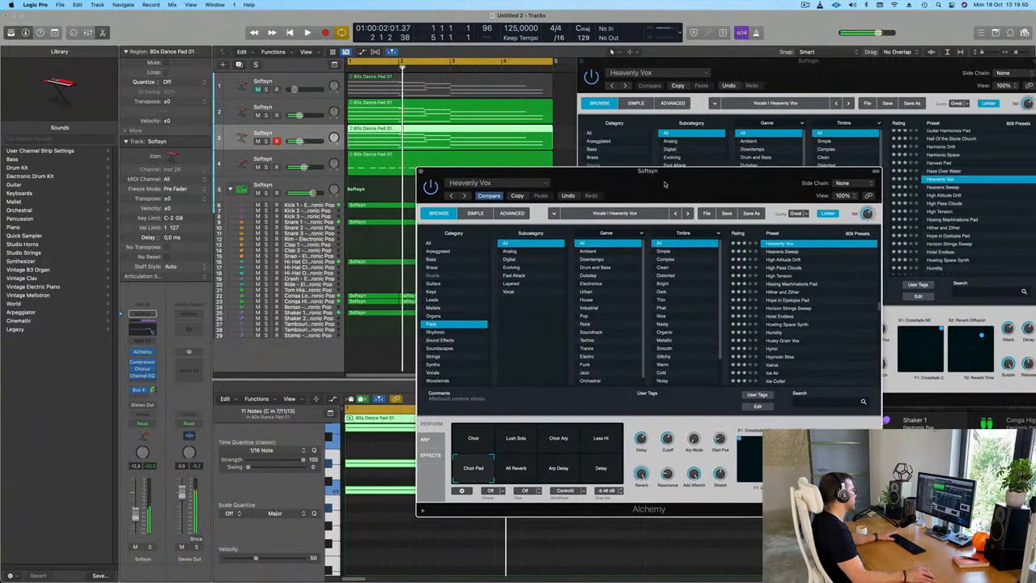
Step: Open the third track's region in the Piano Roll and listen to its chords with the Choir Pad variation
left_click(466, 130)
double_click(467, 130)
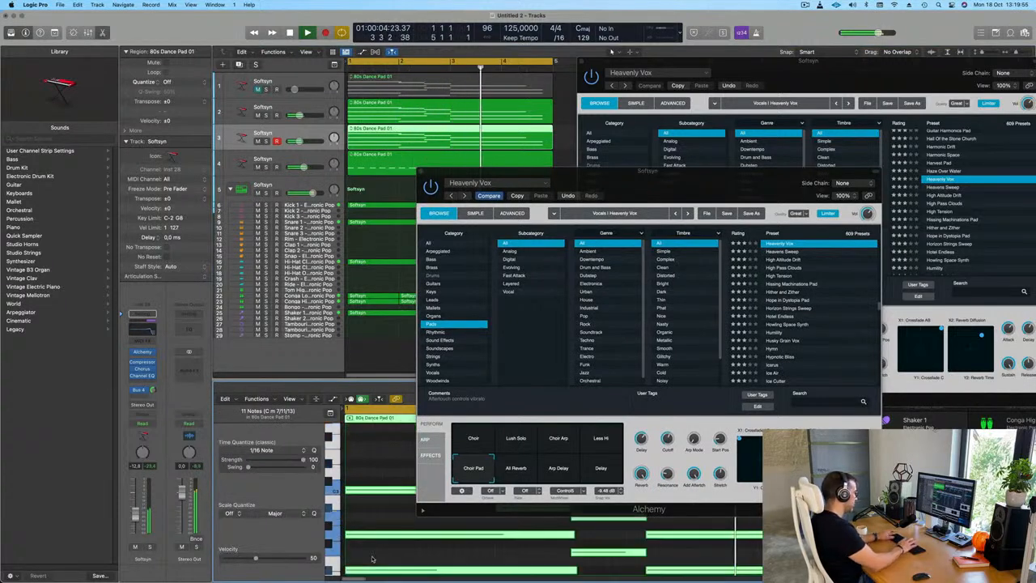
left_click_drag(699, 181, 787, 152)
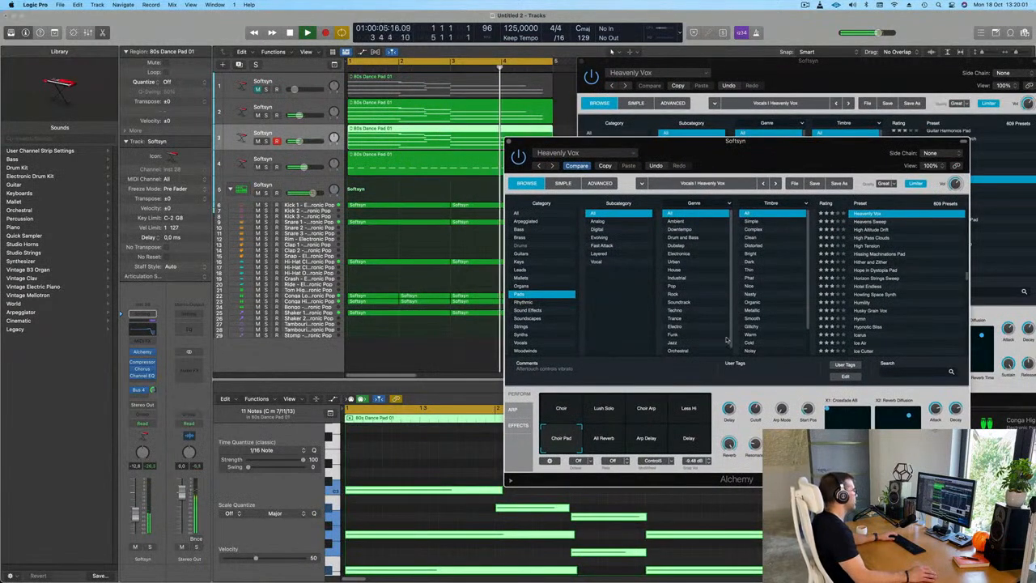
key("space")
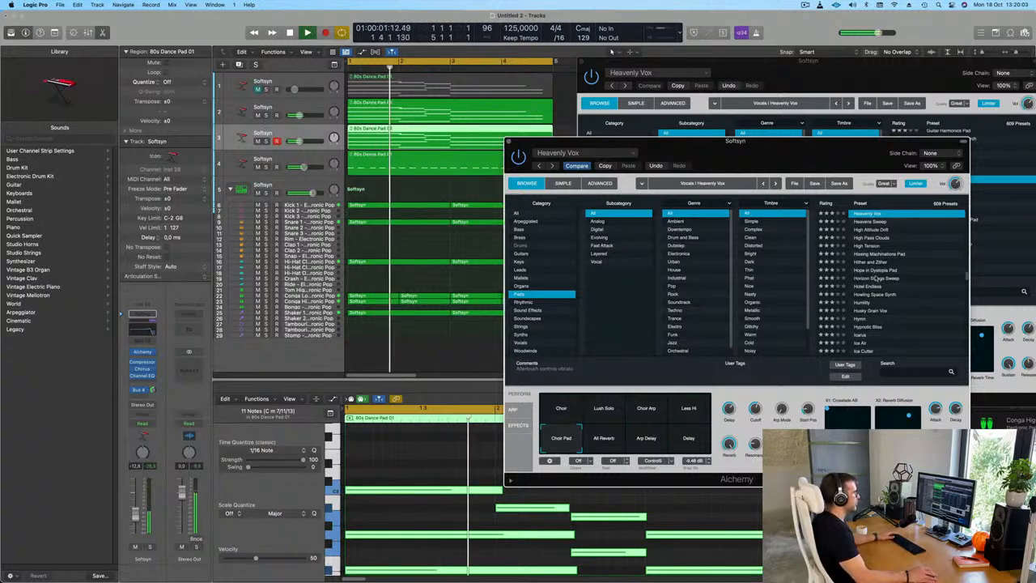
Step: Load the Horizon Strings Sweep pad preset in the third track's Alchemy and raise the track's volume to about −10.0 dB
left_click(875, 279)
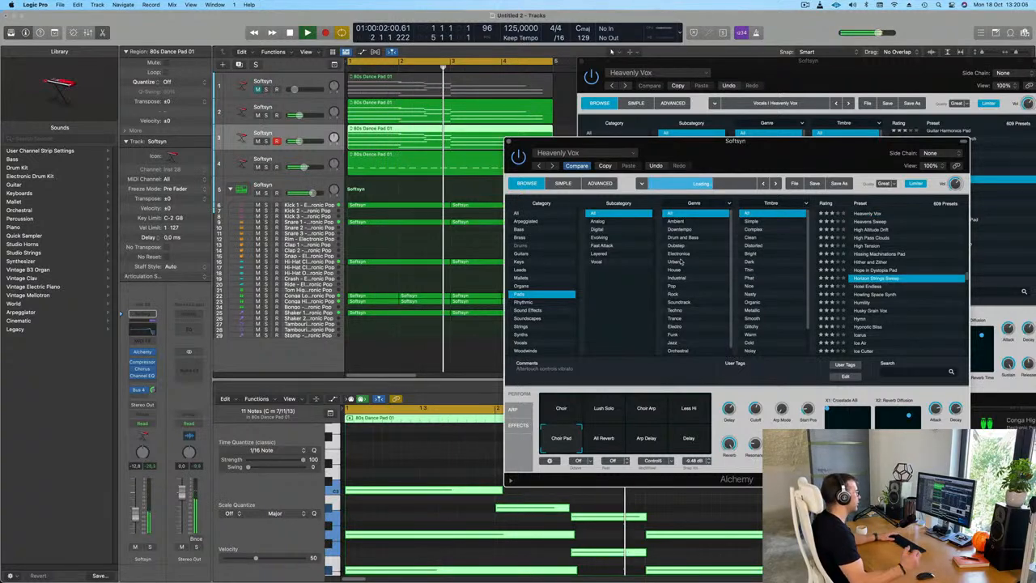
key("space")
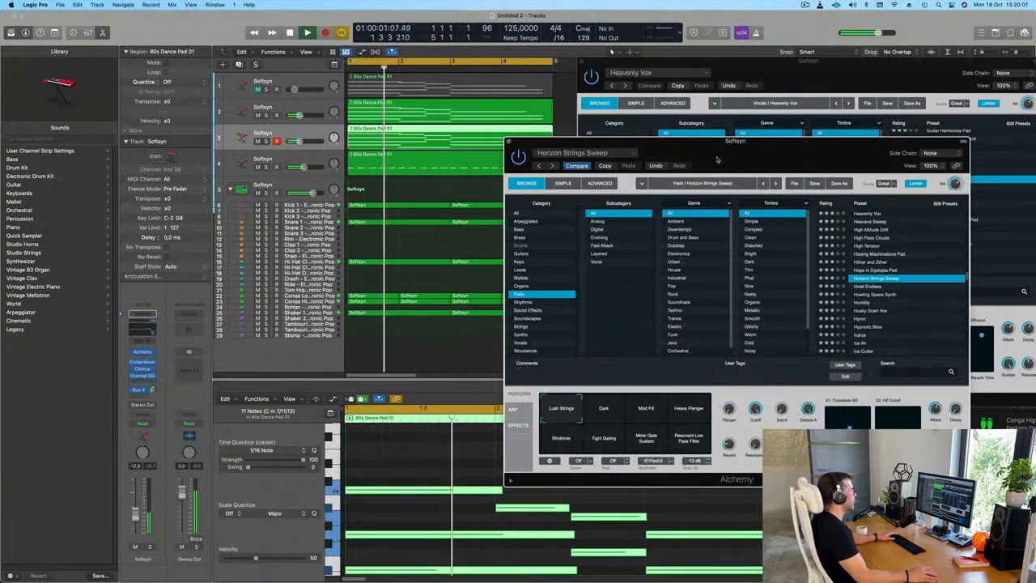
left_click_drag(681, 141, 651, 122)
key("space")
key("space")
key("space")
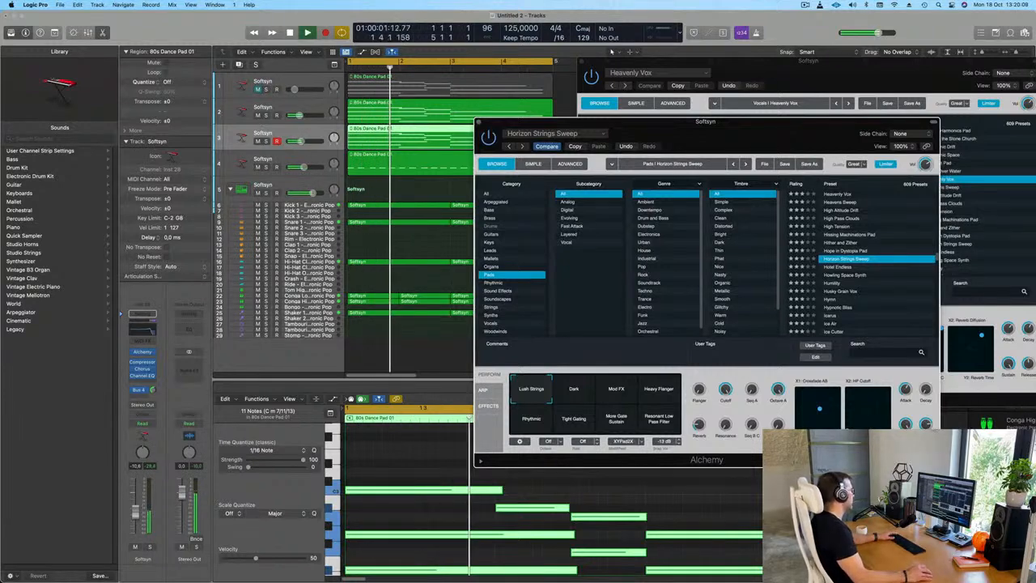
left_click_drag(631, 120, 512, 197)
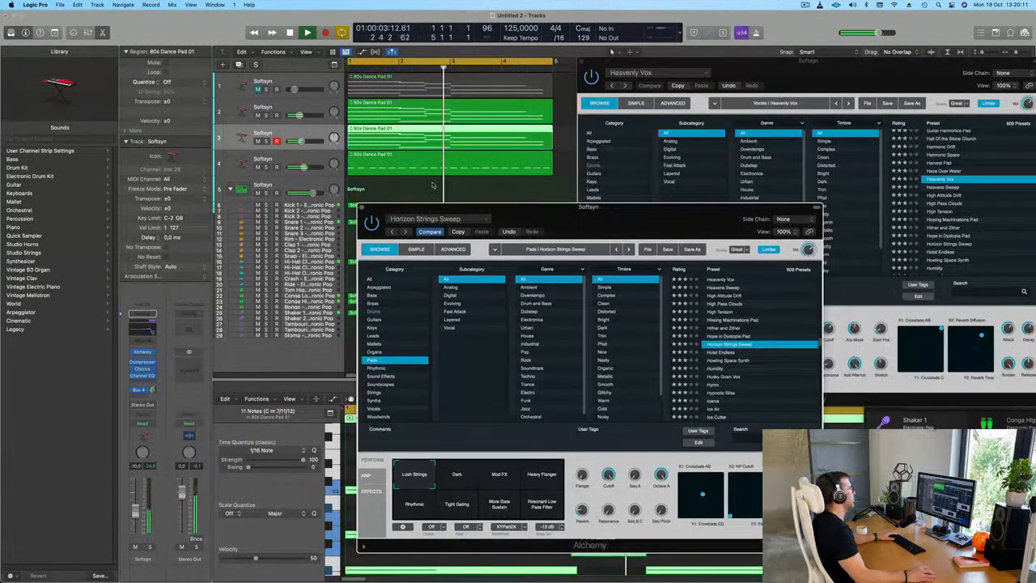
Step: Close the Alchemy windows of both vocal pad tracks
left_click(364, 209)
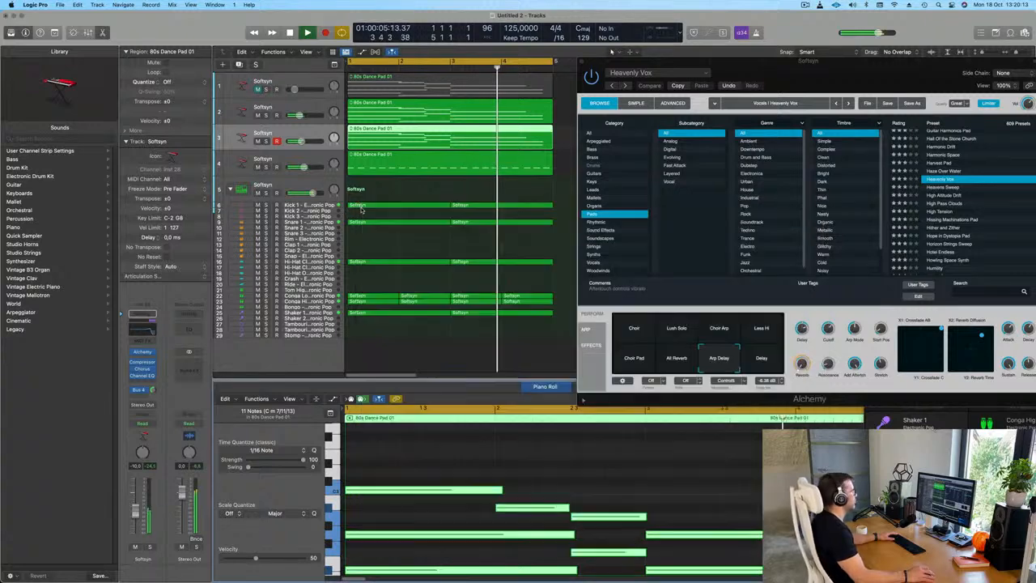
left_click_drag(777, 75, 637, 152)
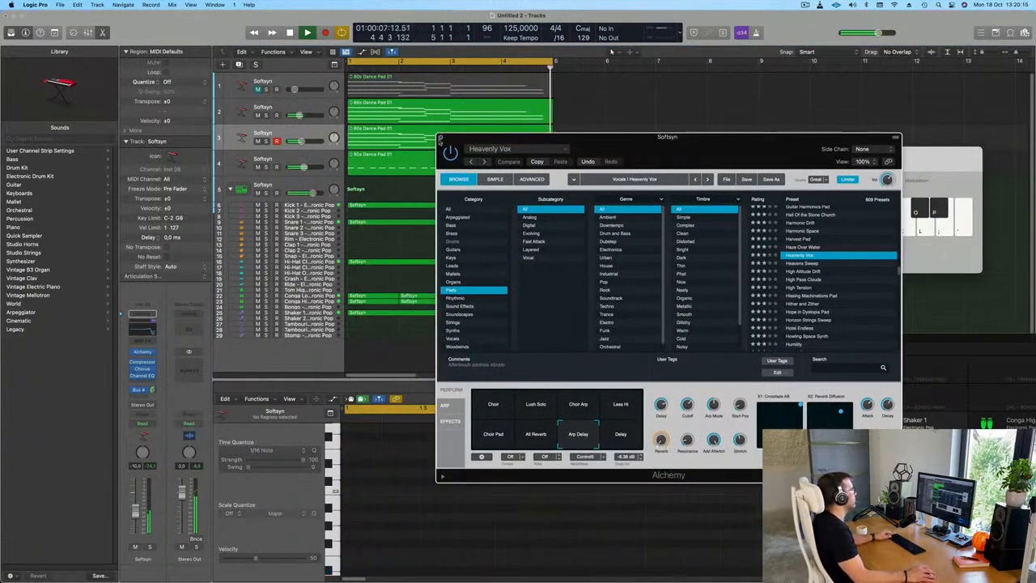
left_click(440, 138)
Step: Repeat all the four-bar regions three times up to bar 17 and extend the cycle range over the full 16 bars
scroll(424, 176, "down", 5)
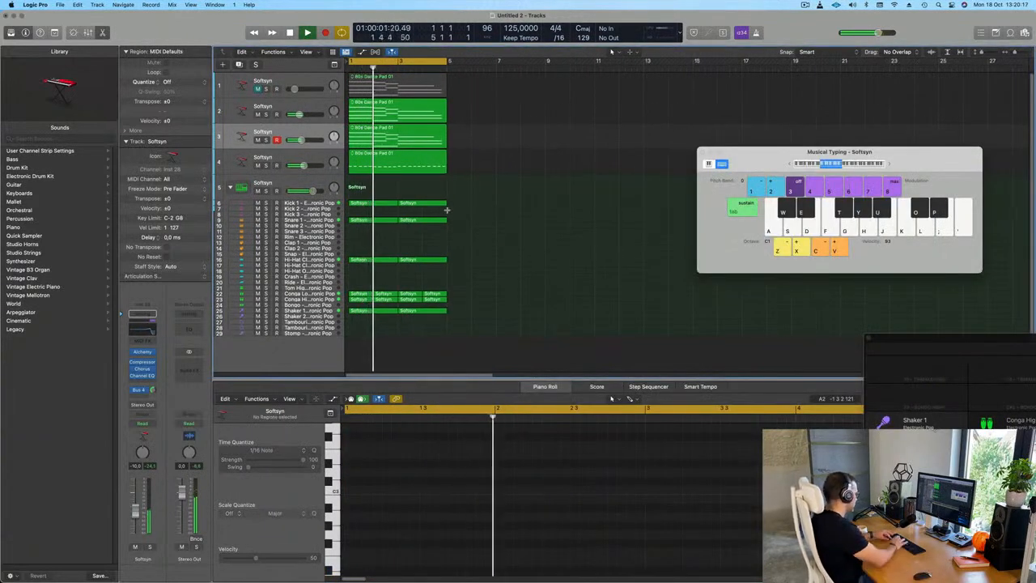
key("super+r")
key("super+r")
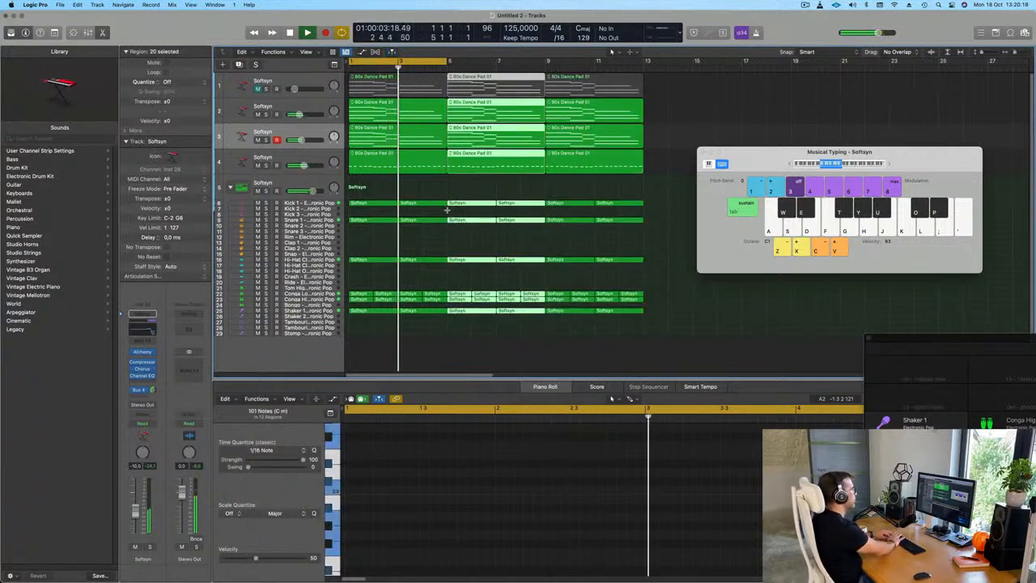
key("super+r")
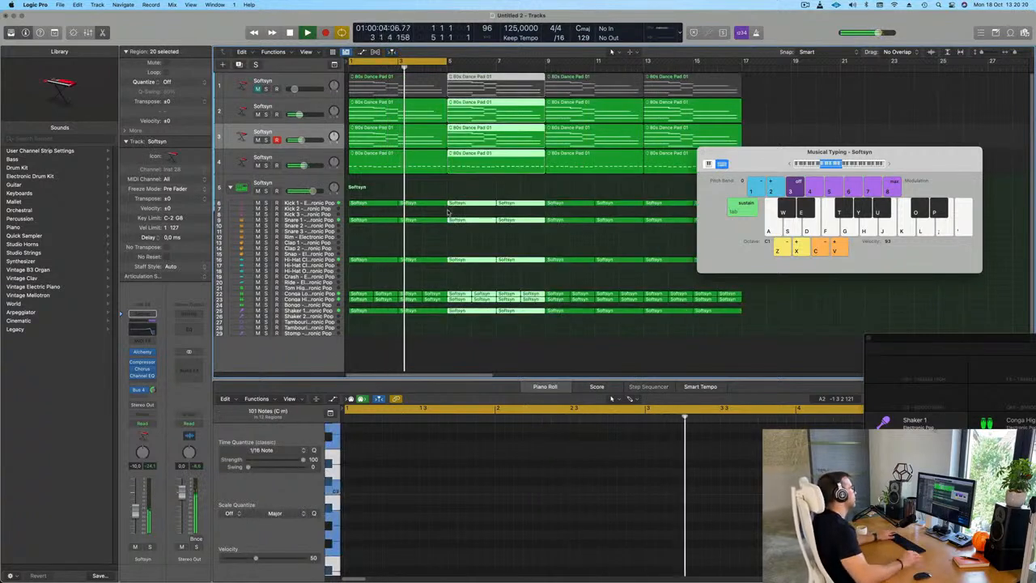
left_click(522, 184)
left_click_drag(447, 61, 743, 86)
Step: Listen to the extended arrangement while looking over the regions of the fourth track and the Kick 1 track
left_click_drag(771, 165, 773, 249)
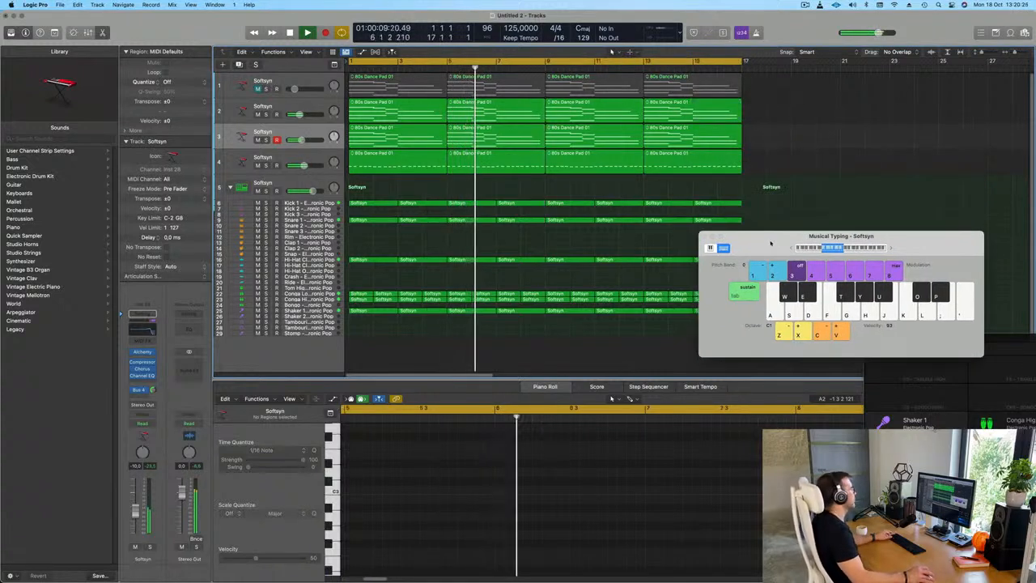
scroll(566, 249, "down", 5)
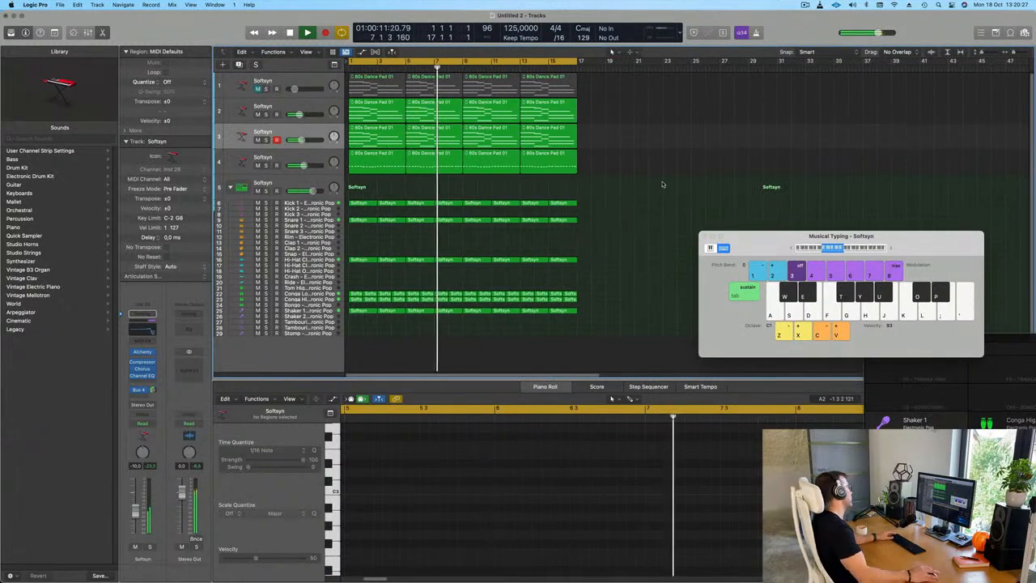
left_click(305, 158)
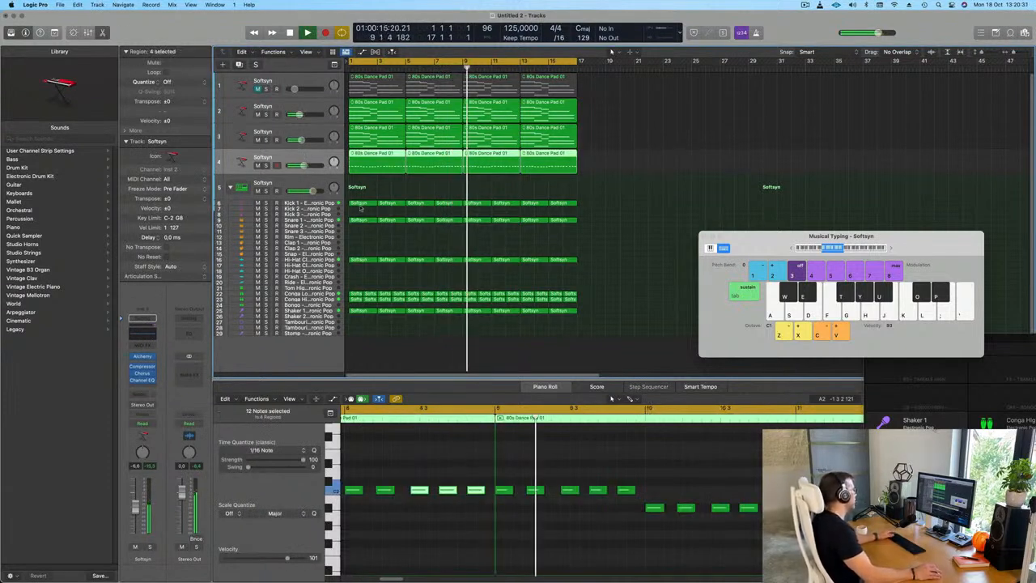
left_click(323, 203)
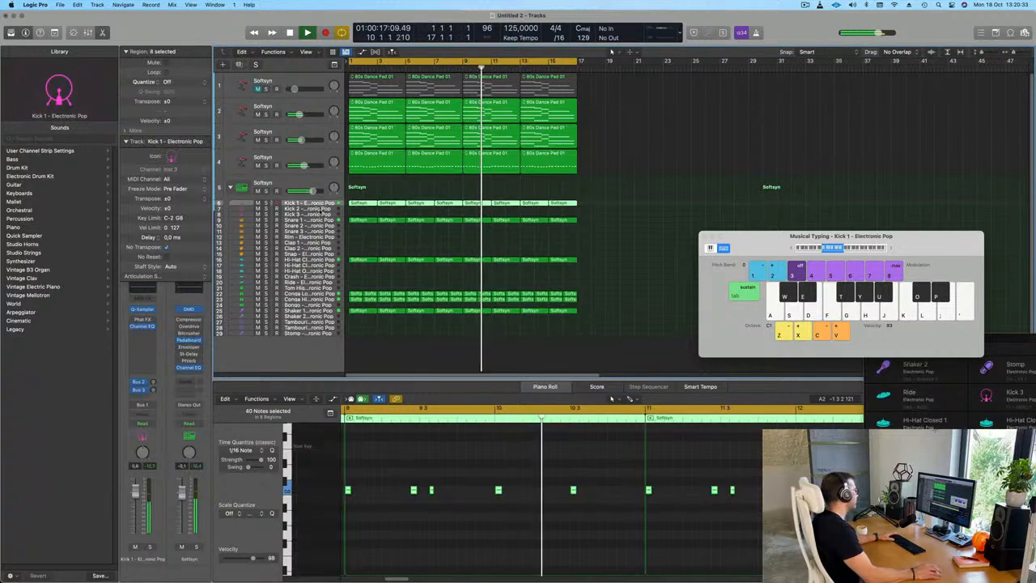
key("Return")
key("space")
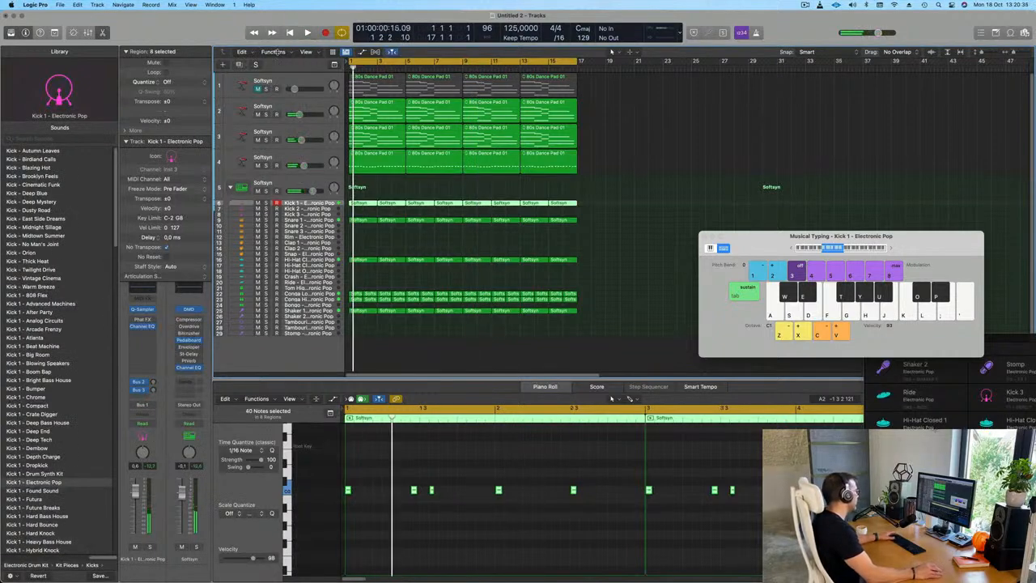
Step: Show the track toolbar and enable Track Zoom to enlarge the selected Kick 1 track, widening the 16 bars while playing
key("ctrl+alt+super+t")
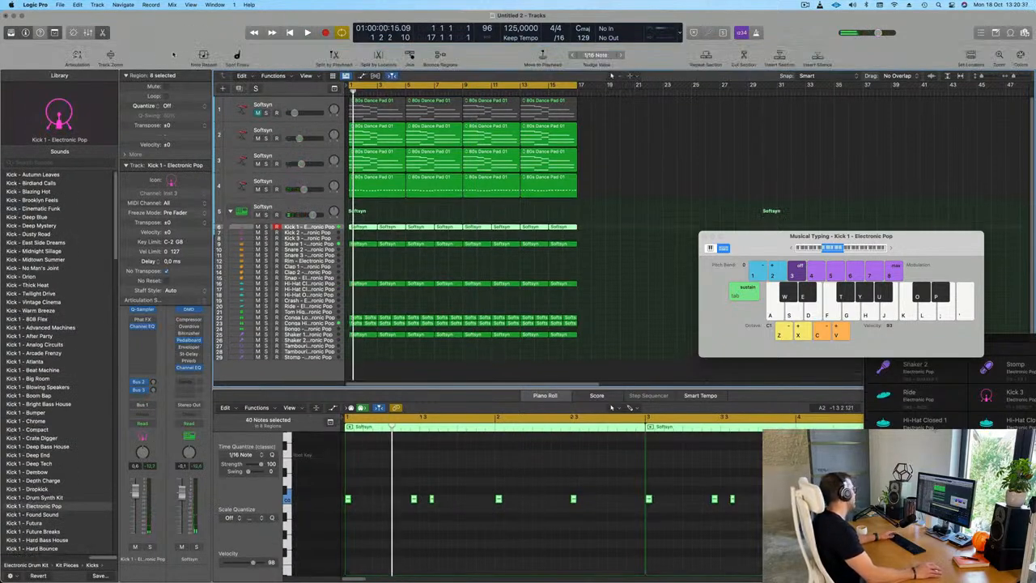
key("ctrl+z")
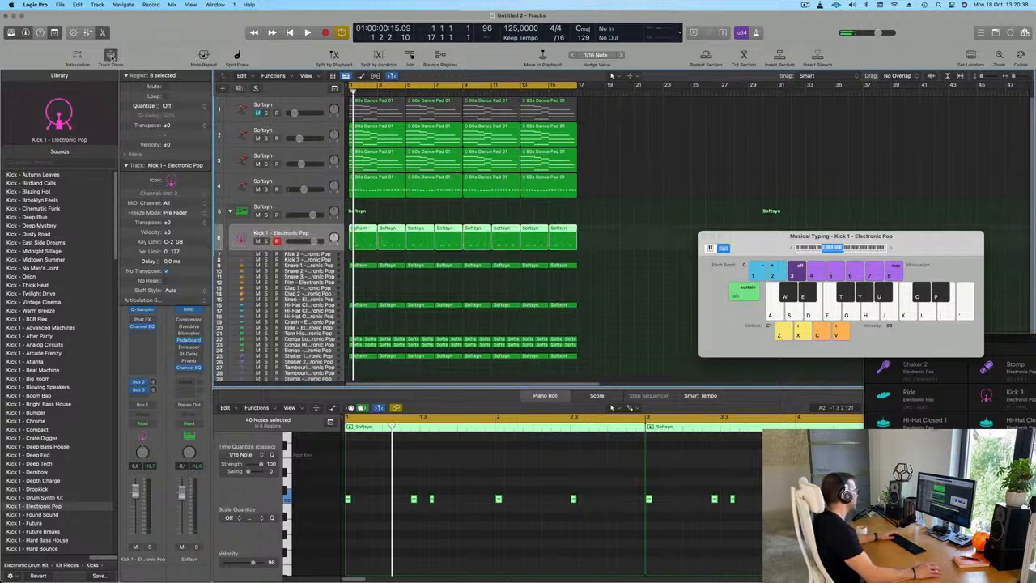
key("space")
key("super+Right")
key("super+Right")
key("super+Right")
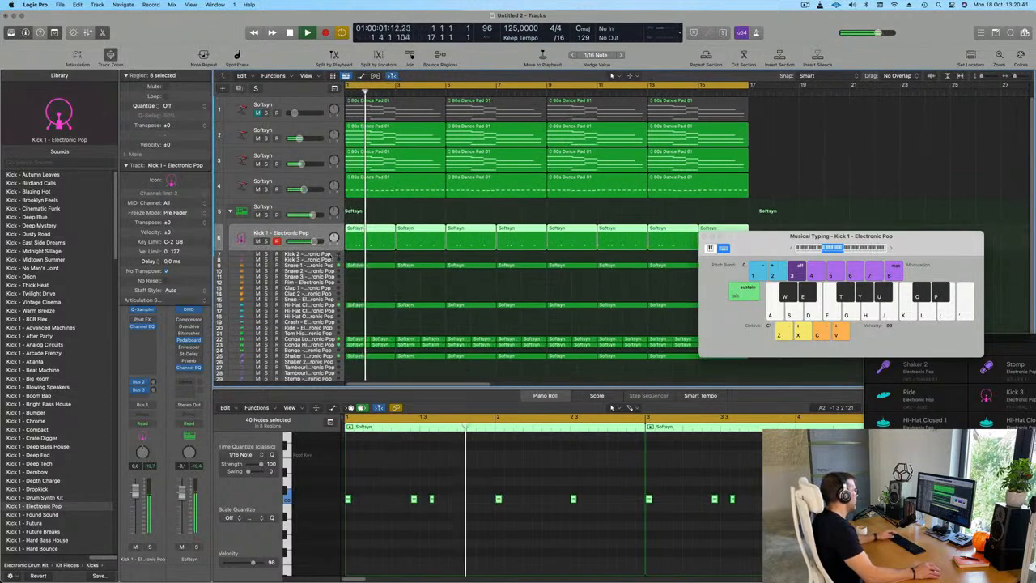
Step: Copy the first Kick 1 region onto the Kick 2 - Electronic Pop track at bar 1 and play it
key("Down")
left_click_drag(371, 129, 373, 146)
key("space")
key("space")
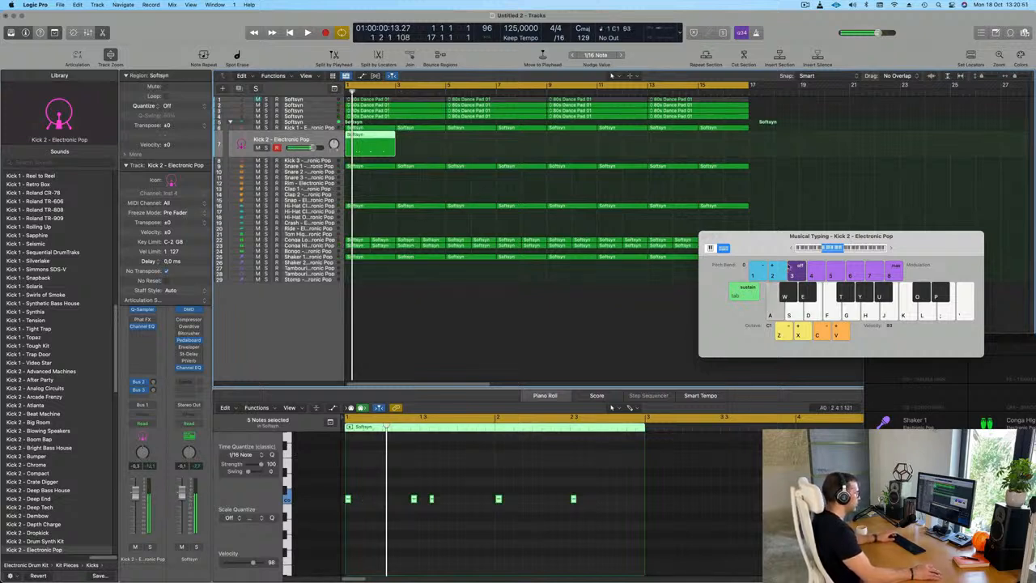
key("space")
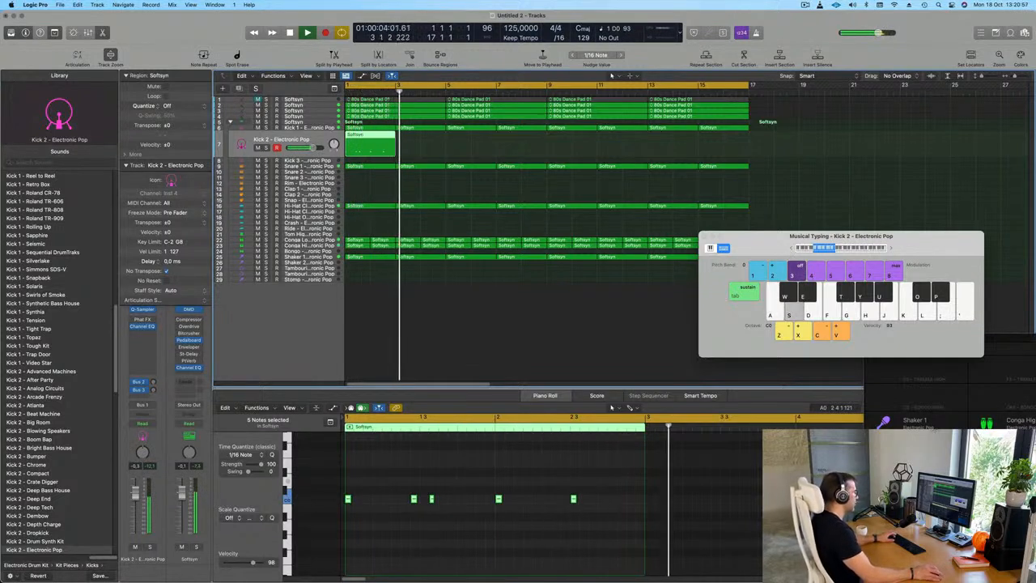
Step: Audition the Kick 3 - Electronic Pop sound with Musical Typing while the loop plays
left_click(321, 162)
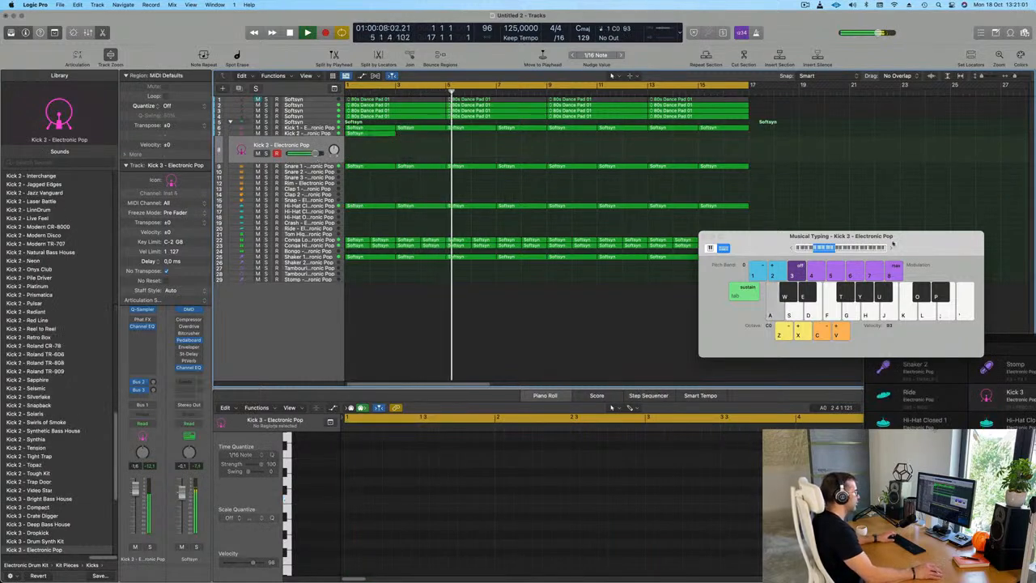
left_click(891, 250)
key("a")
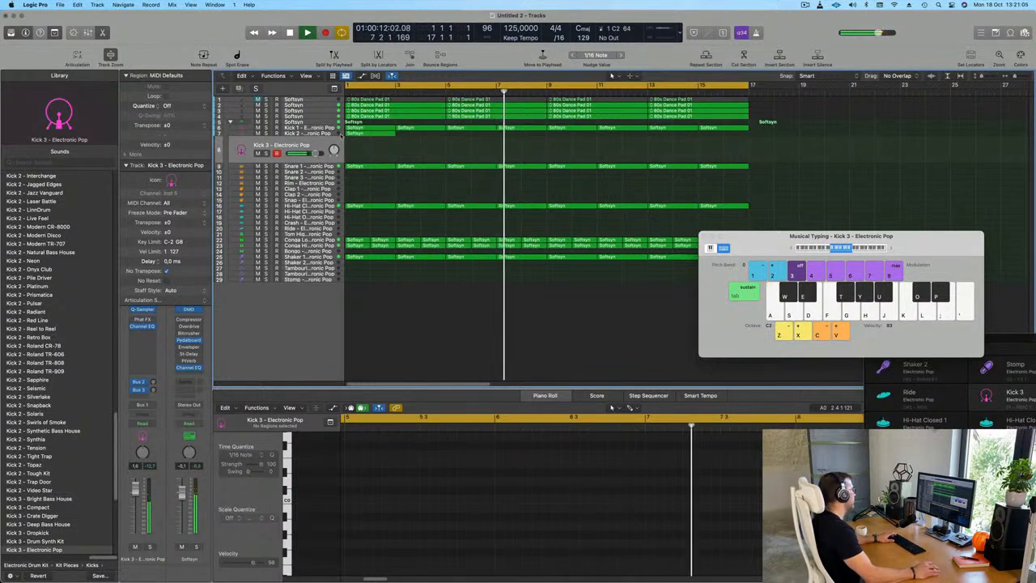
Step: Return to the Kick 2 track and compare the beat from bar 1 with that track muted and unmuted
left_click(321, 135)
key("Return")
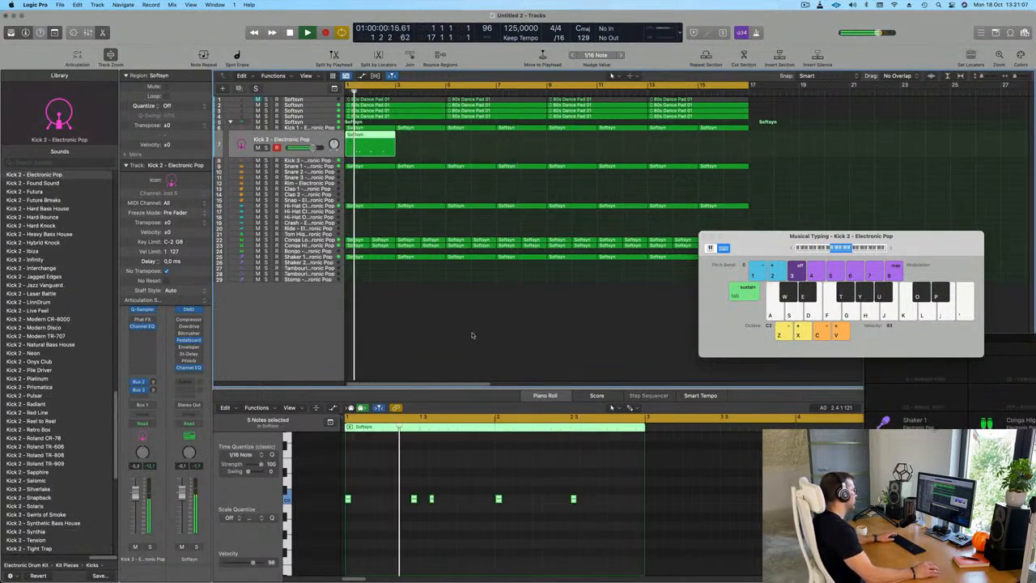
key("Return")
key("Return")
left_click(257, 147)
key("Return")
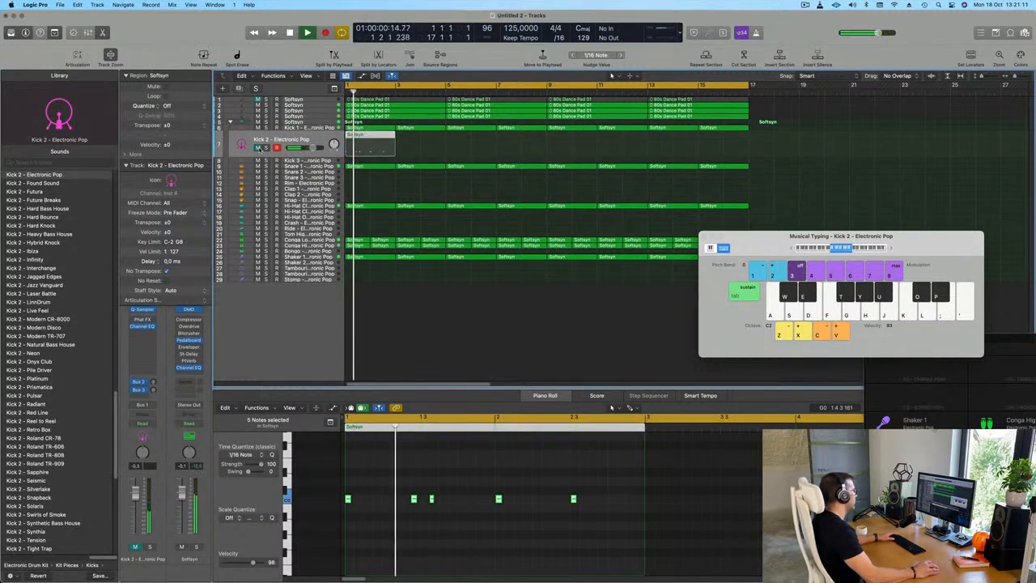
left_click(258, 148)
key("Return")
key("Return")
key("space")
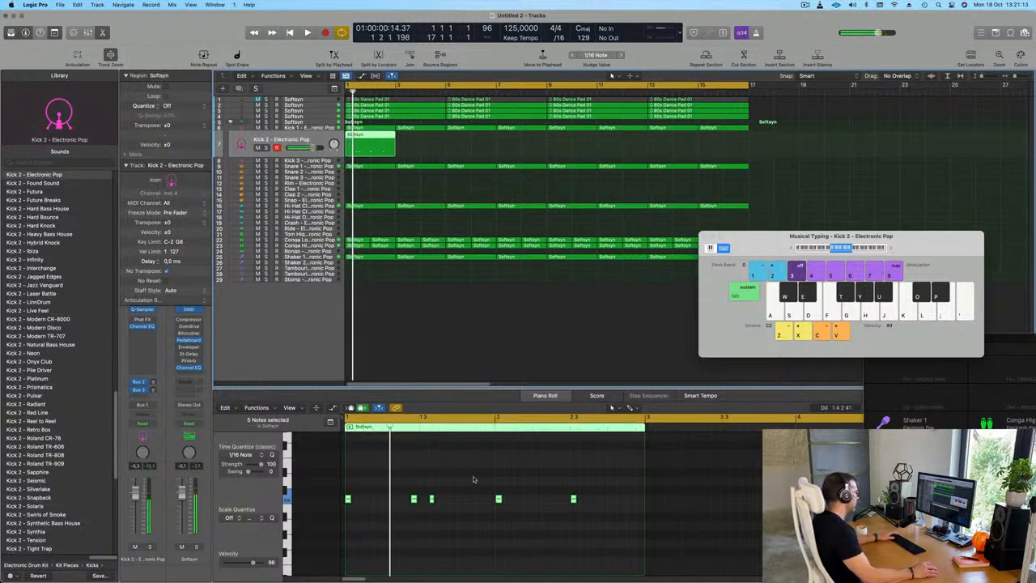
Step: Delete the third note from the Kick 2 region's pattern and play back the thinned beat
left_click_drag(478, 474, 431, 518)
key("space")
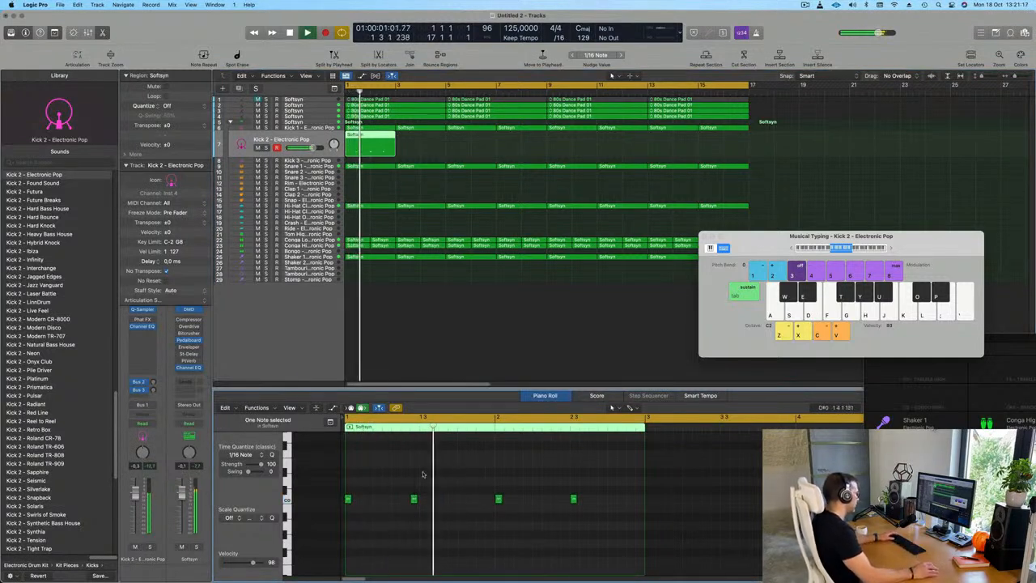
key("space")
Step: Duplicate the two-bar Kick 2 region and repeat the pair three times to fill the track up to bar 17
mouse_move(378, 139)
left_mouse_down()
mouse_move(432, 146)
mouse_move(367, 148)
left_mouse_up()
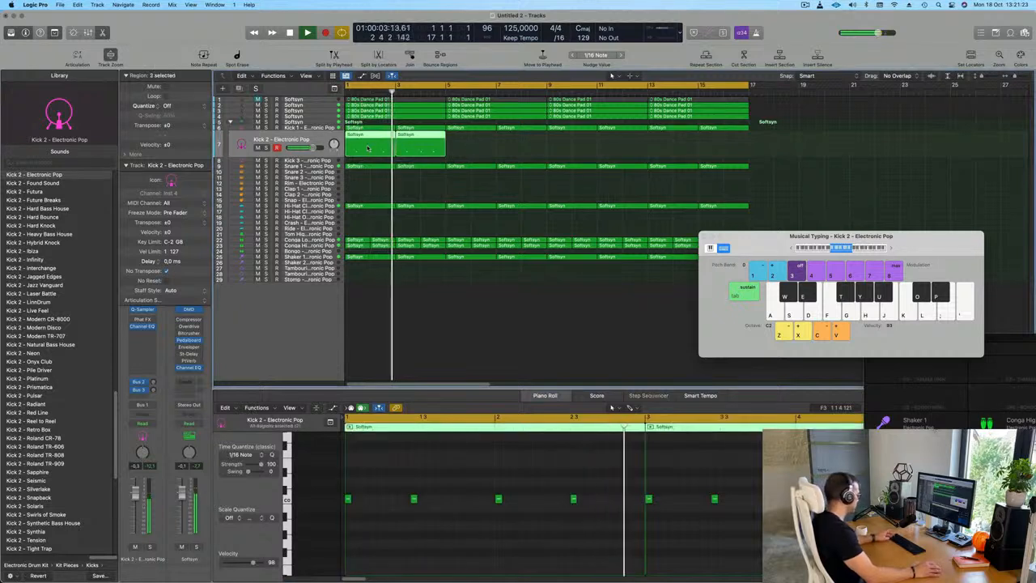
key("super+r")
key("super+r")
key("super+r")
key("space")
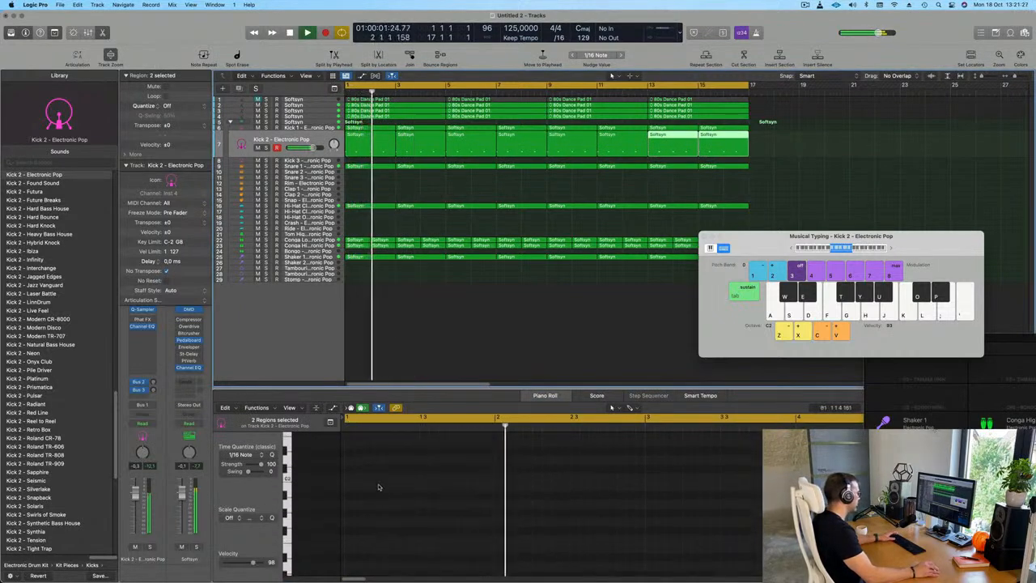
Step: Select the first Kick 2 region and look through its note range in the Piano Roll during playback
scroll(380, 489, "down", 5)
left_click(377, 145)
scroll(387, 555, "down", 1)
scroll(387, 555, "up", 5)
scroll(387, 554, "down", 5)
scroll(388, 554, "up", 5)
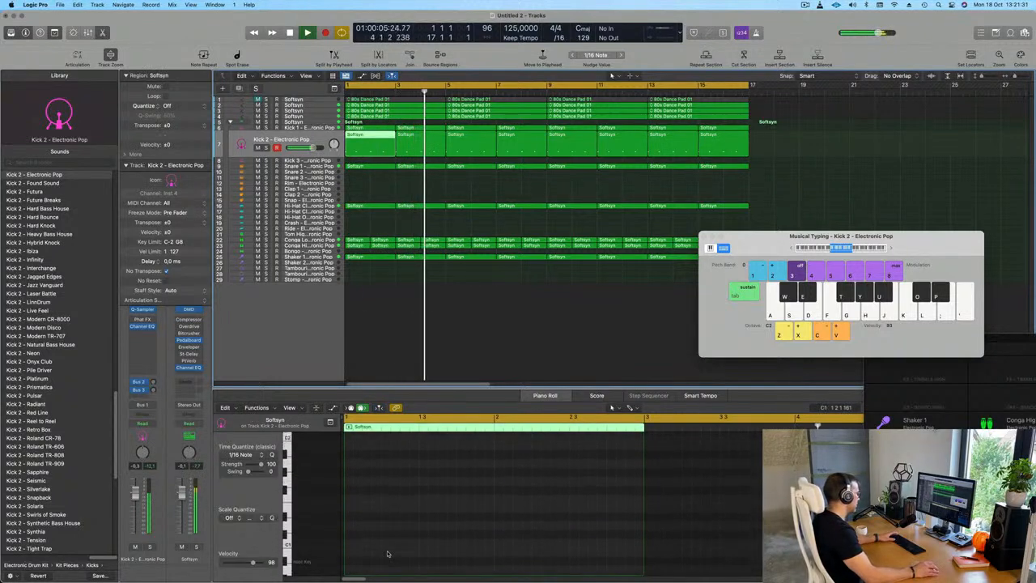
key("space")
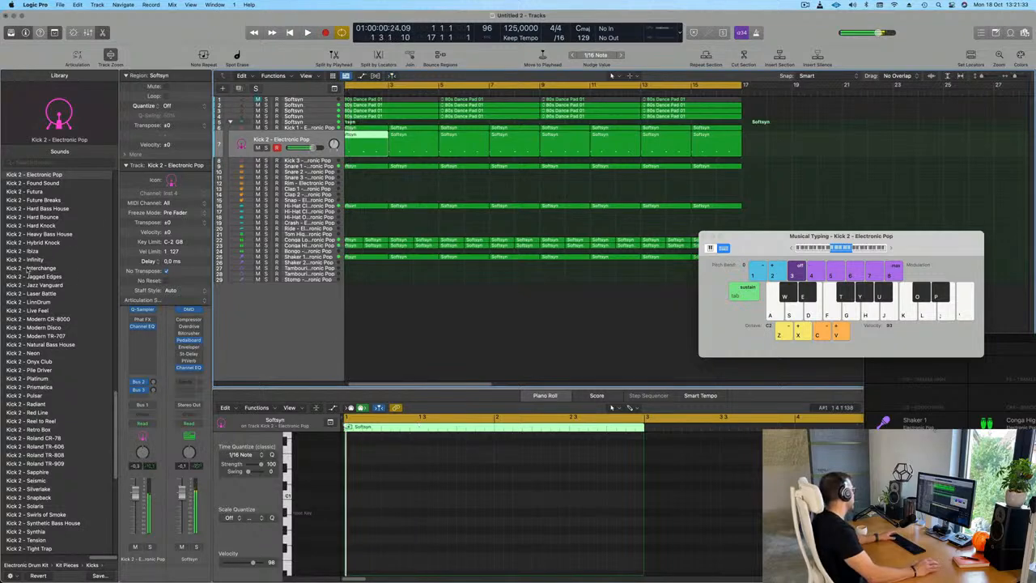
Step: Audition further kick sounds on the Kick 2 track and load the Kick 3 Sub - Hard Bounce patch
key("space")
scroll(32, 275, "down", 15)
key("space")
left_click(38, 404)
key("space")
left_click(47, 414)
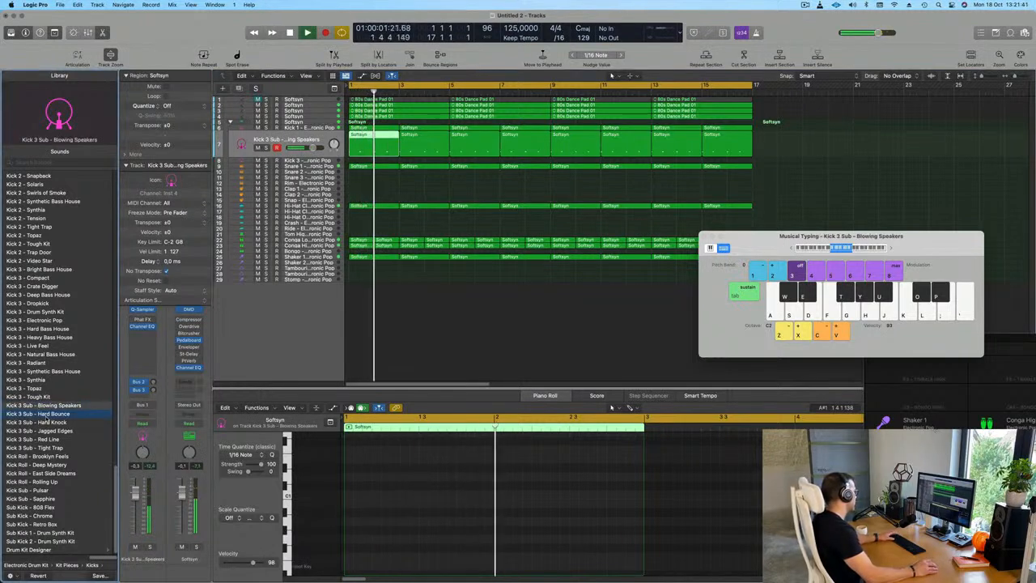
key("space")
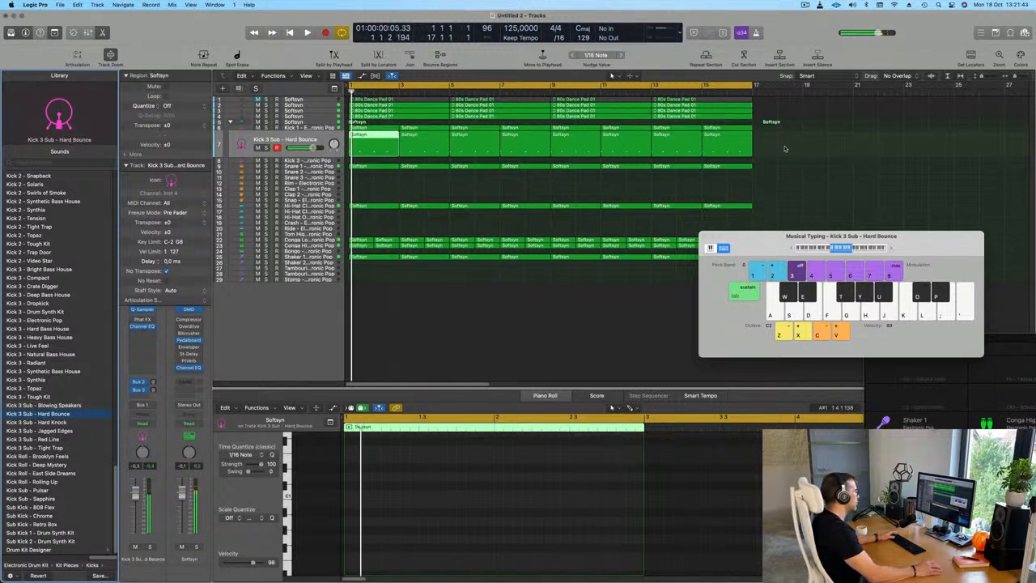
Step: Lengthen all notes across the sub kick track's eight regions together in the Piano Roll and play back the result
left_click(785, 148)
left_click_drag(344, 154, 342, 154)
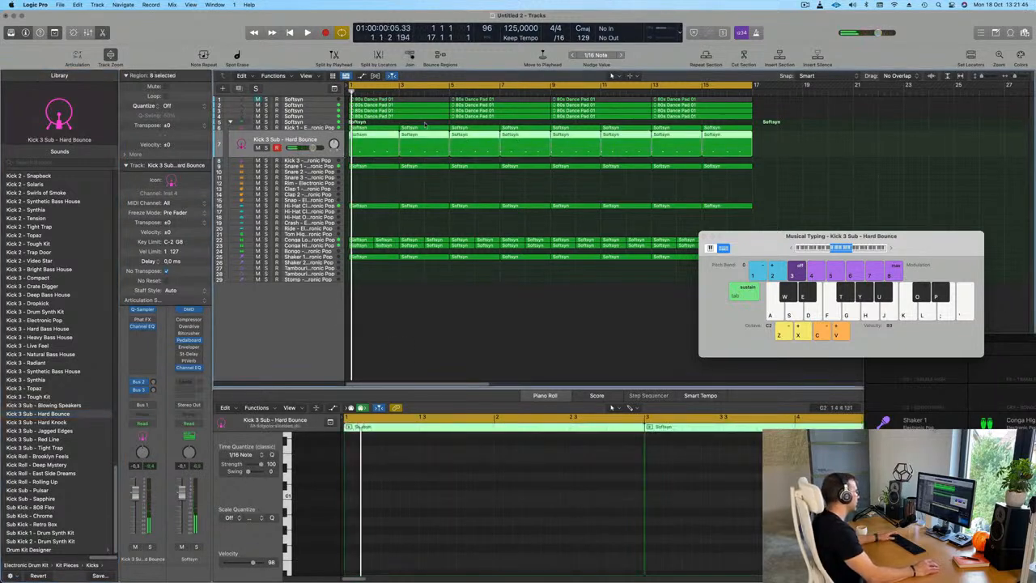
double_click(379, 140)
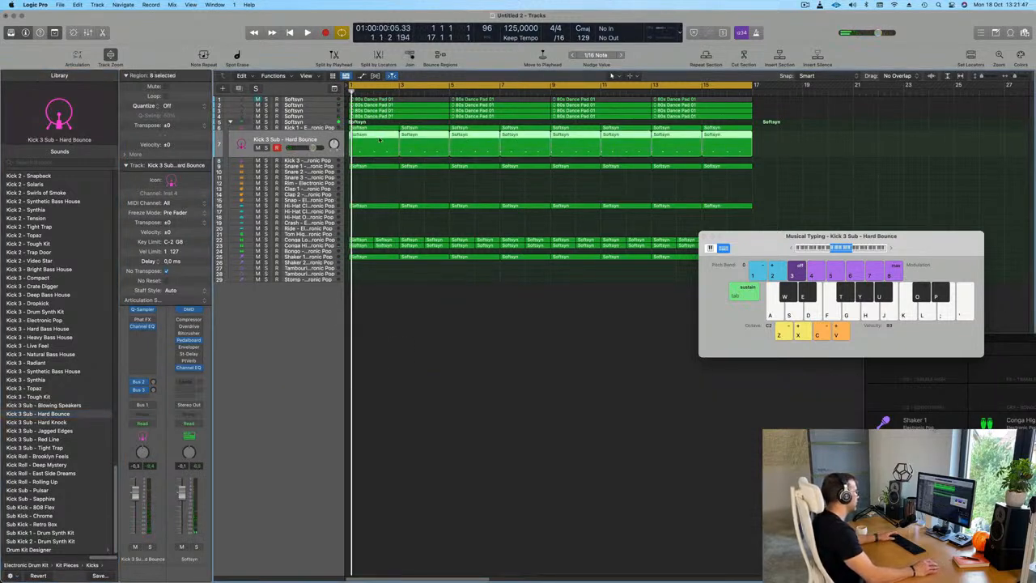
double_click(378, 140)
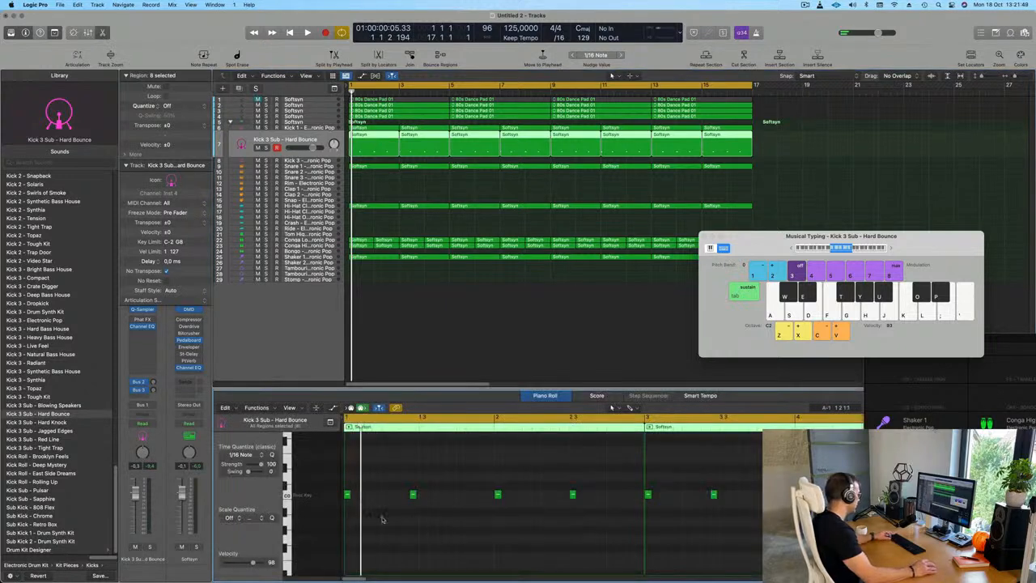
left_click_drag(352, 494, 368, 499)
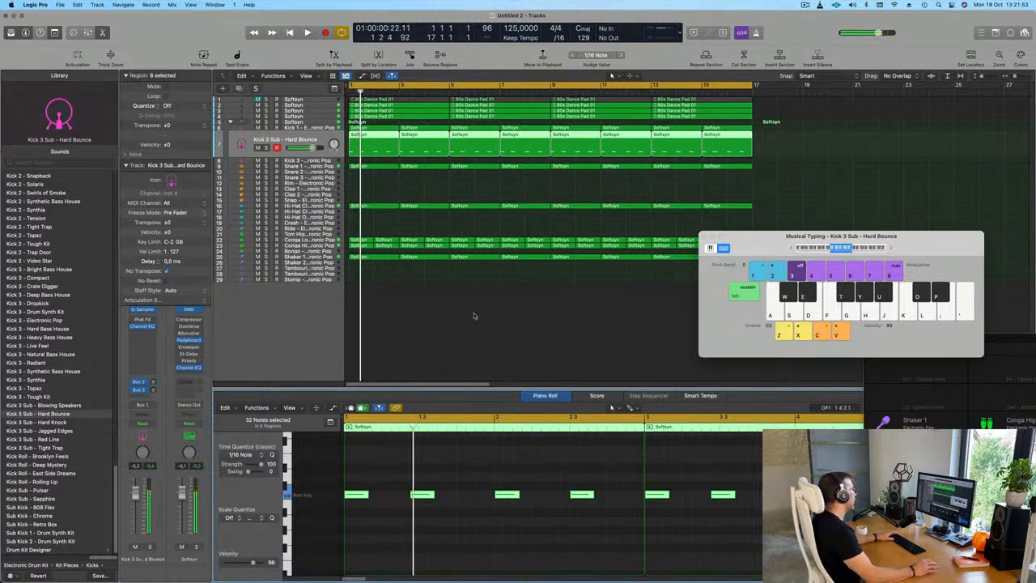
key("space")
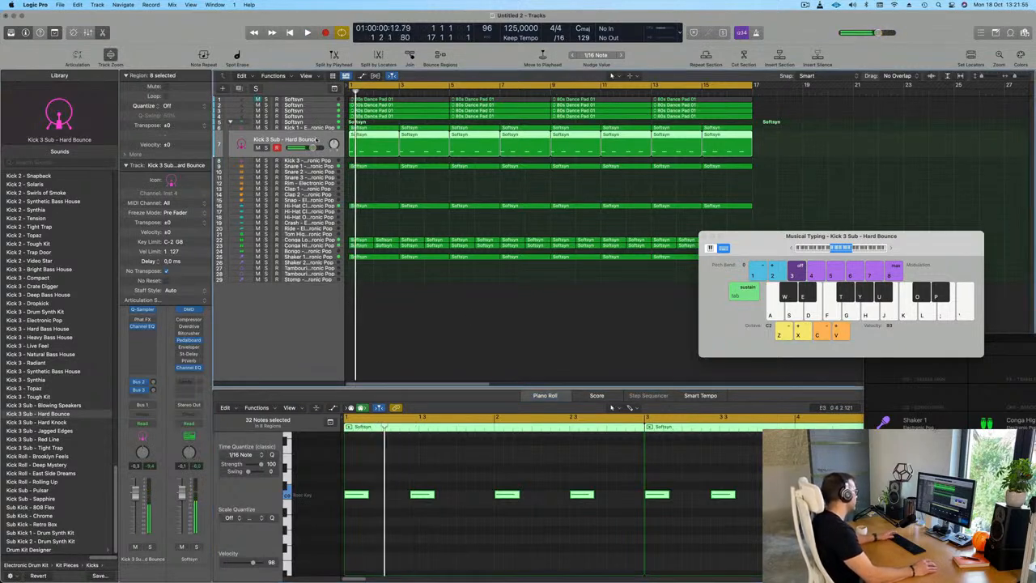
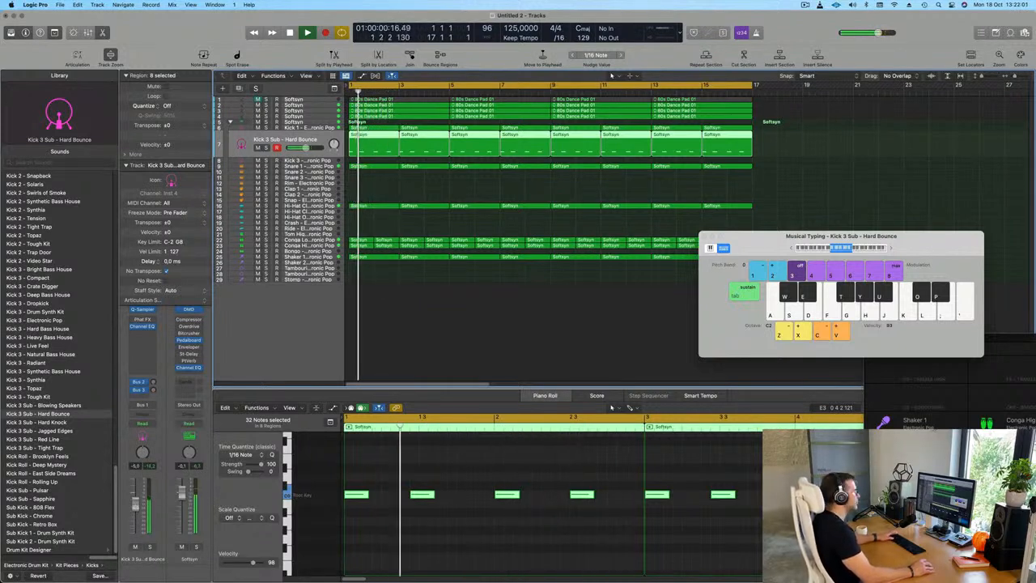
left_click_drag(767, 241, 553, 266)
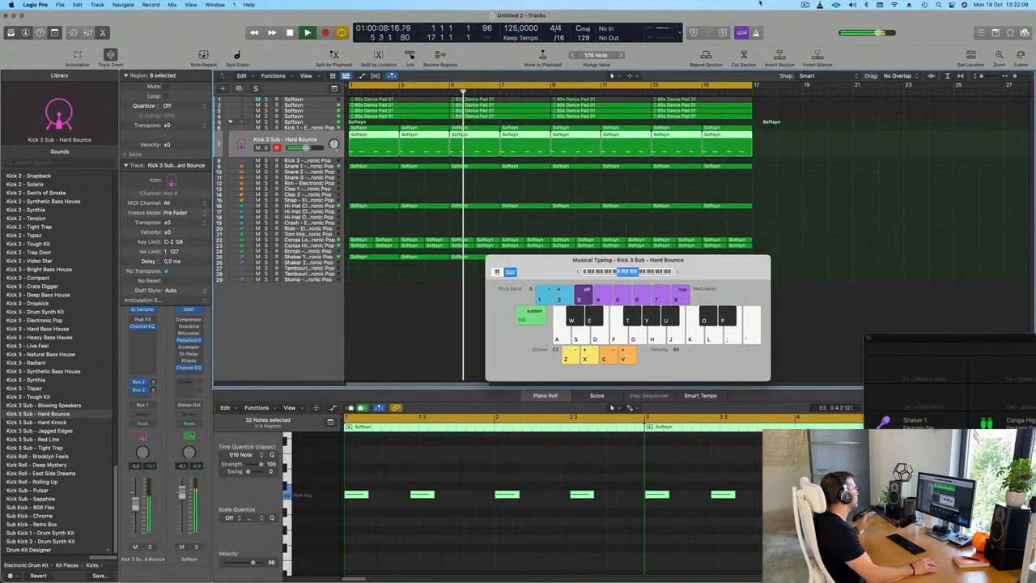
Step: Unmute the first Softsyn pad track and raise its volume to -17.2 dB during playback from bar 1
left_click(281, 100)
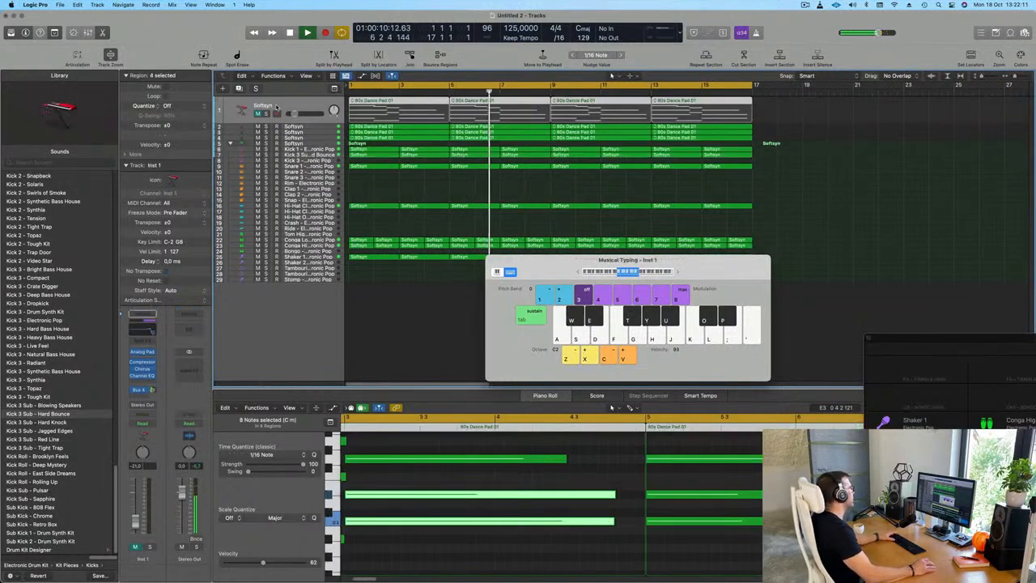
left_click(259, 114)
key("Return")
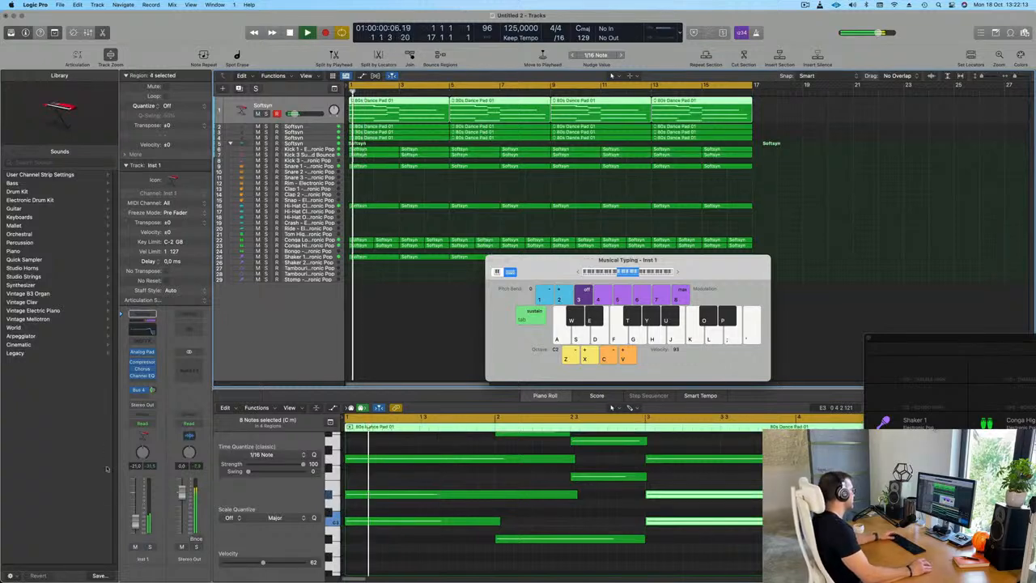
left_click_drag(135, 522, 135, 520)
key("Return")
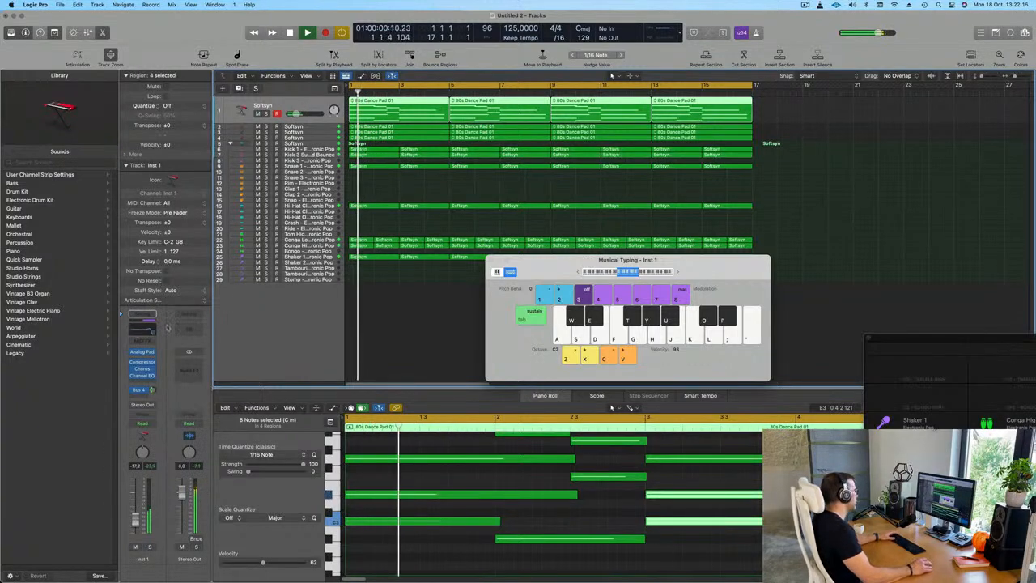
Step: Open the Channel EQ on the first pad track and raise the track's Bus 4 reverb send during playback
left_click(143, 330)
left_click_drag(227, 243, 579, 244)
key("space")
key("space")
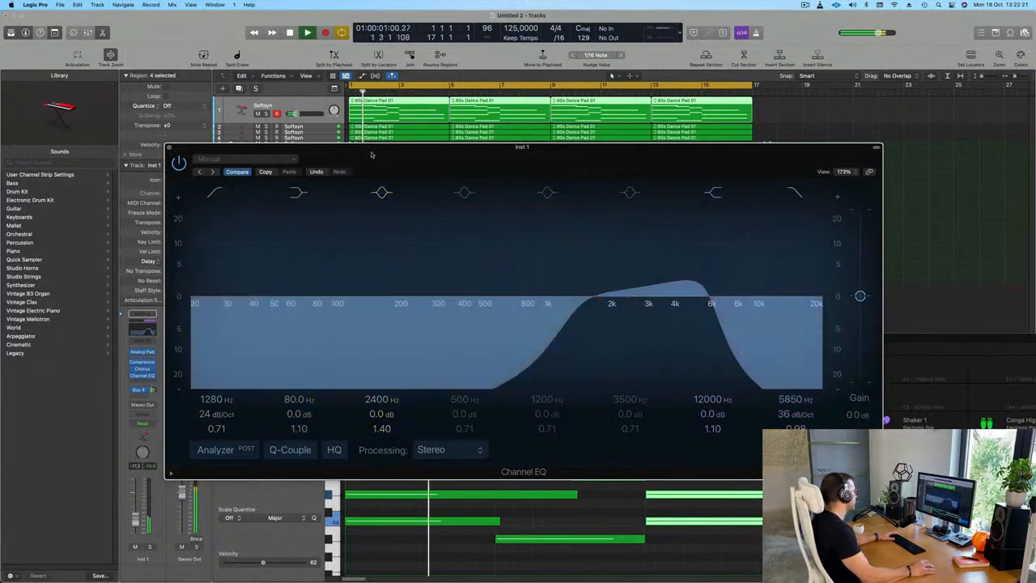
left_click_drag(371, 149, 796, 153)
key("space")
key("space")
left_click_drag(153, 391, 152, 380)
left_click(426, 308)
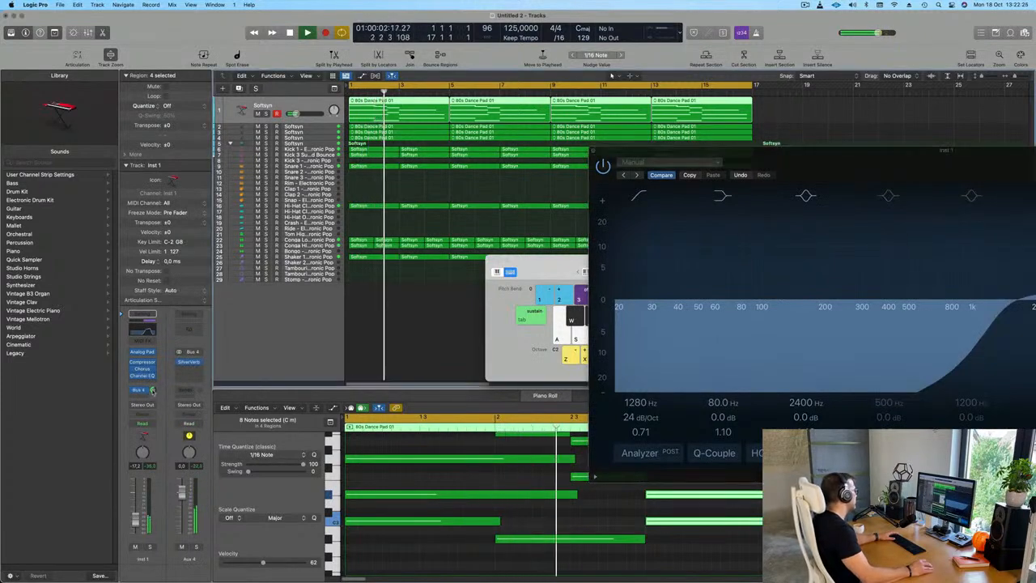
Step: Move the high cut in the pad's Channel EQ up to 20 kHz, audition the brighter sound and close the EQ
left_click_drag(842, 161, 387, 220)
key("space")
key("space")
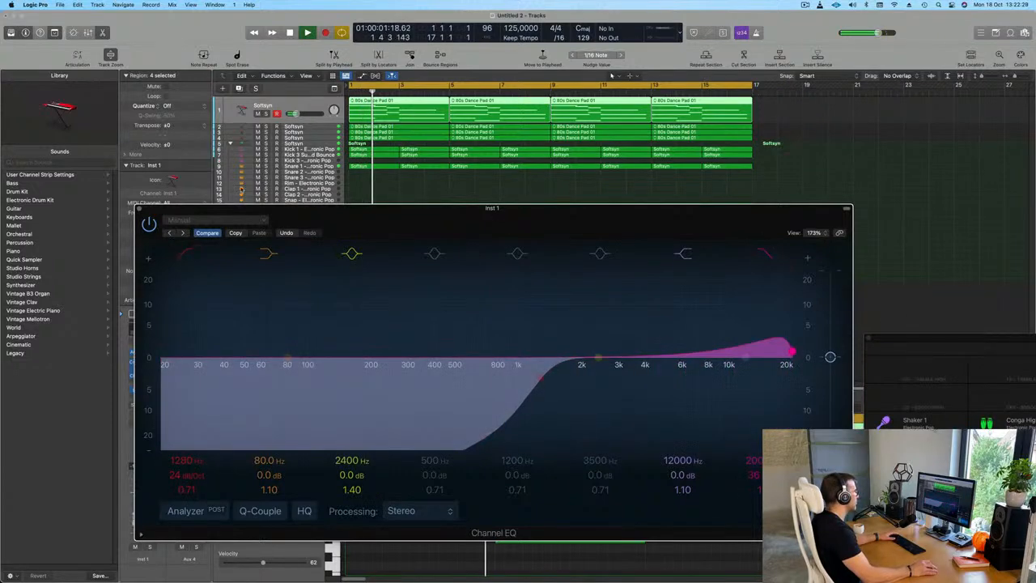
left_click_drag(309, 223, 477, 231)
key("space")
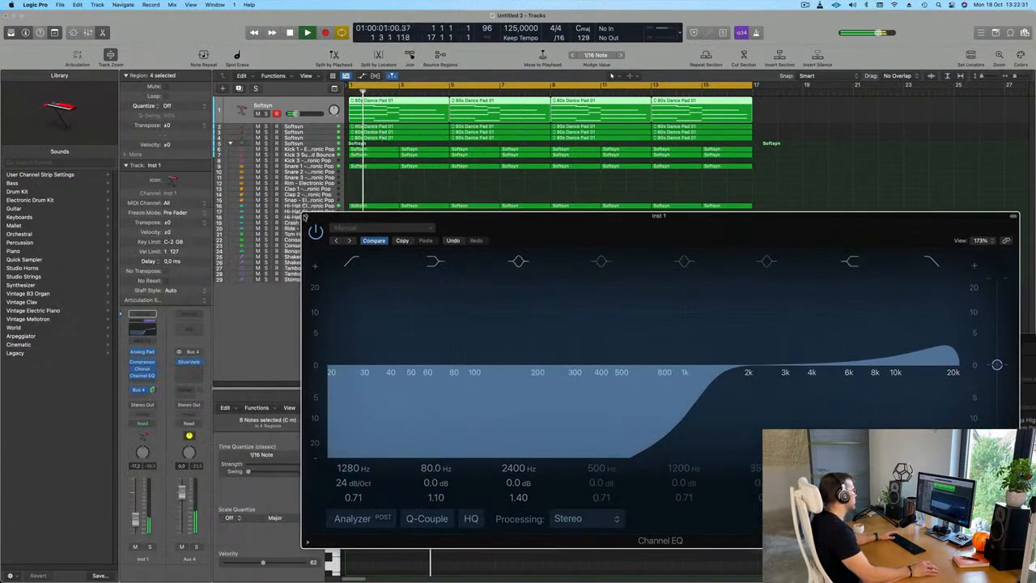
left_click(307, 217)
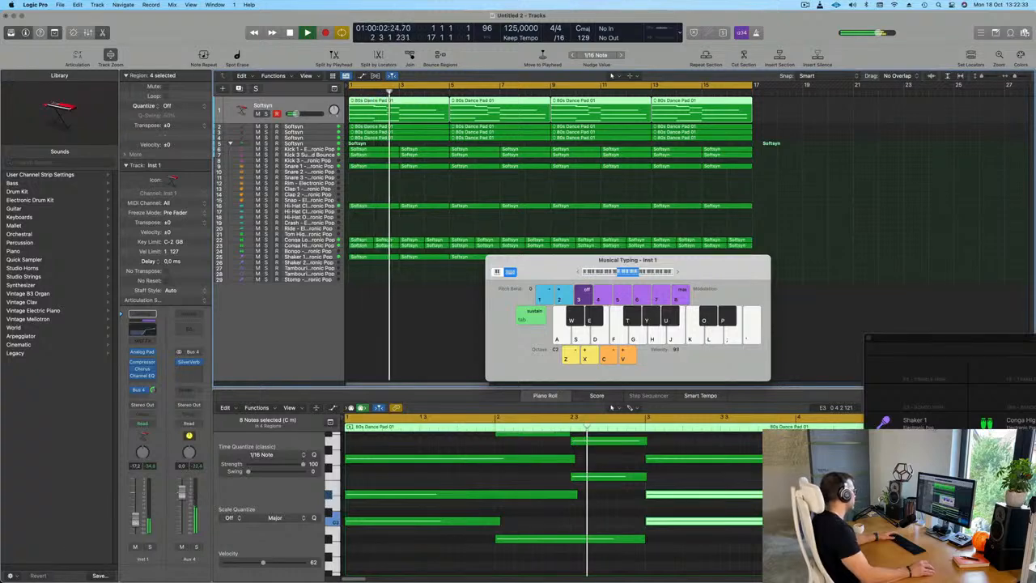
Step: Open the first pad track's Compressor and show its available side-chain sources
left_click(142, 363)
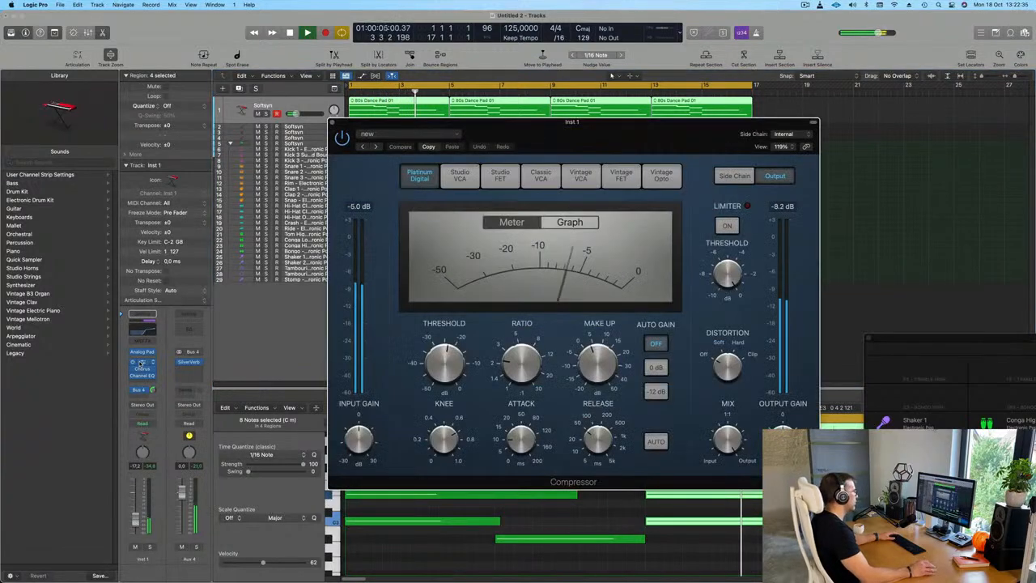
left_click(788, 136)
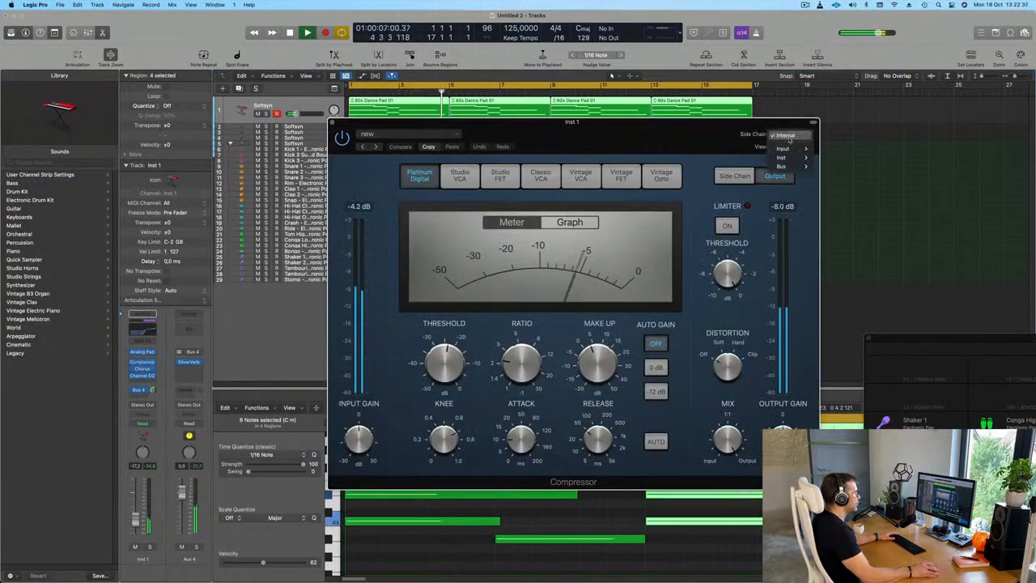
Step: Set the compressor's side chain source to Kick 1 - Electronic Pop (Inst 3)
mouse_move(790, 151)
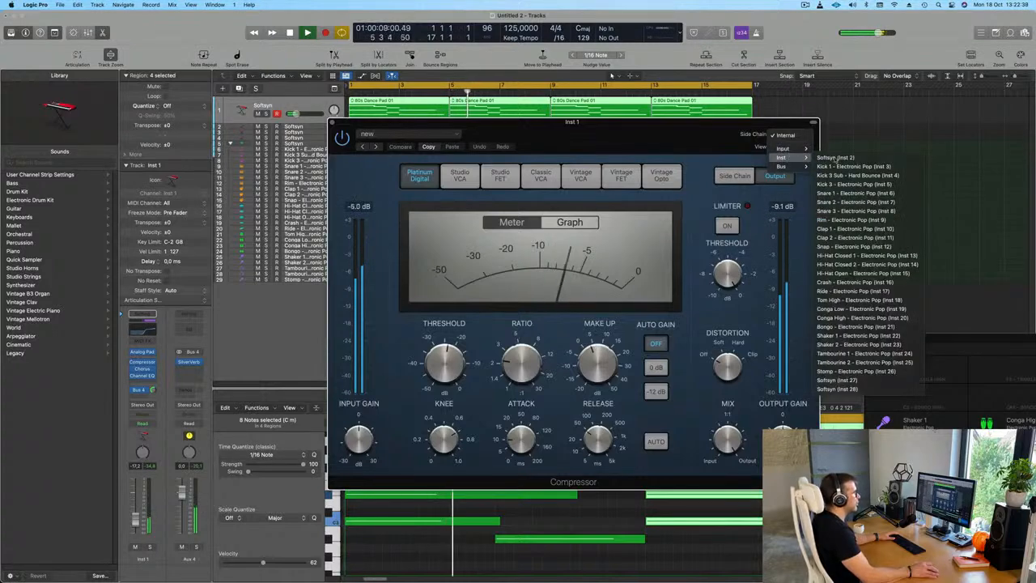
left_click(855, 166)
left_click_drag(653, 139, 734, 133)
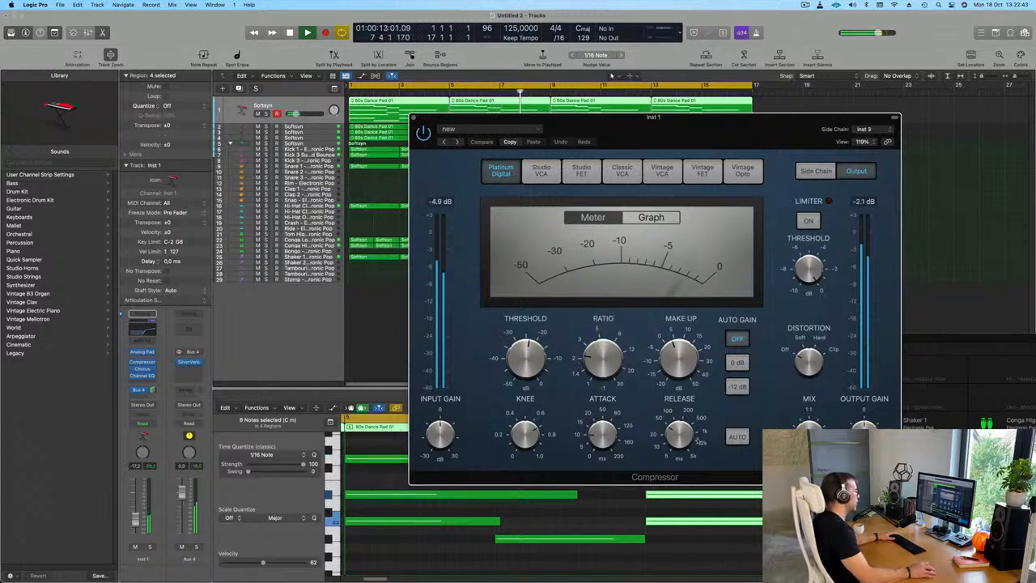
Step: Adjust the compressor's threshold to about -23.5 dB while auditioning the side chain pumping on the pad
key("space")
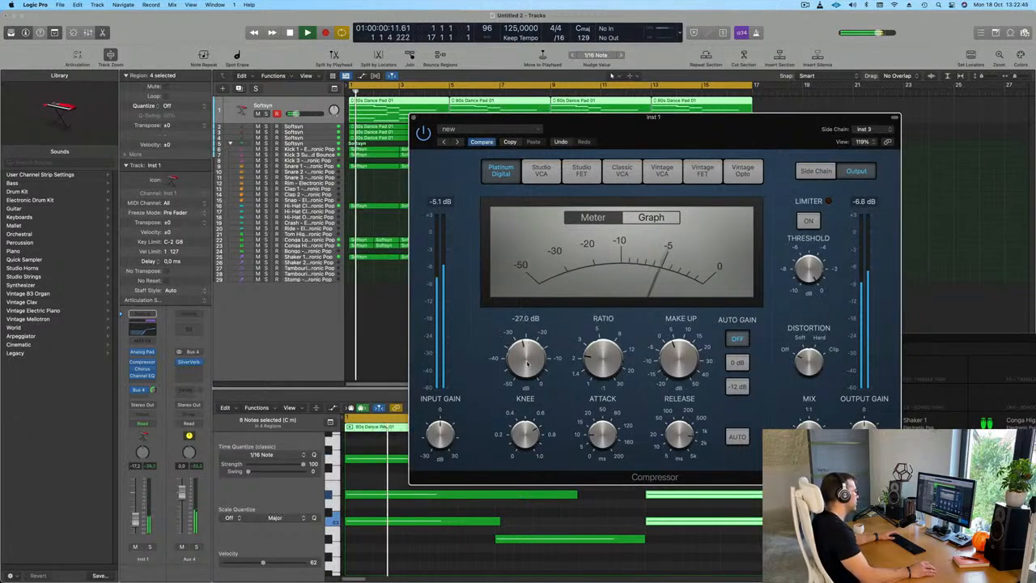
left_click_drag(600, 357, 599, 338)
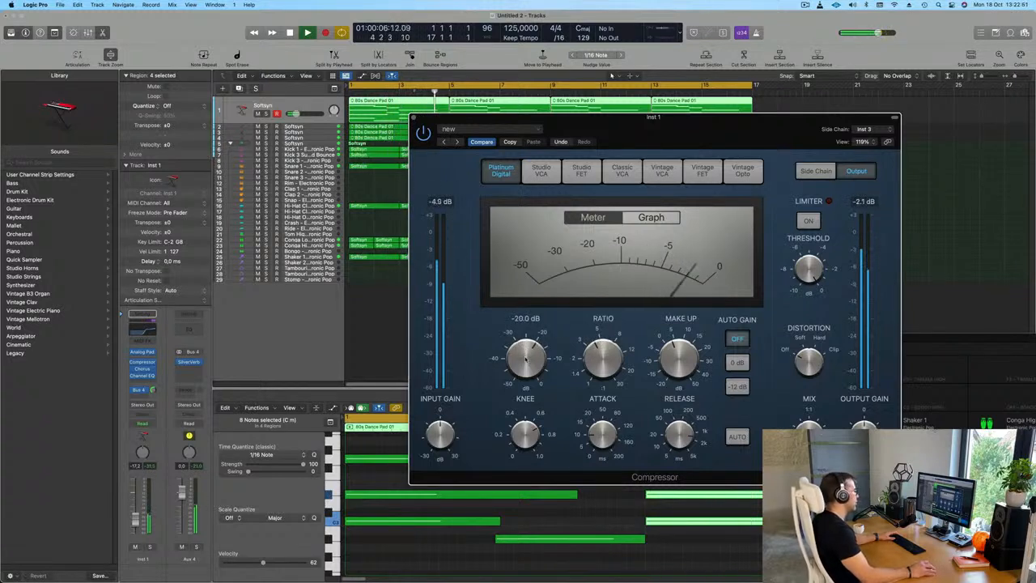
key("space")
left_click_drag(525, 359, 526, 366)
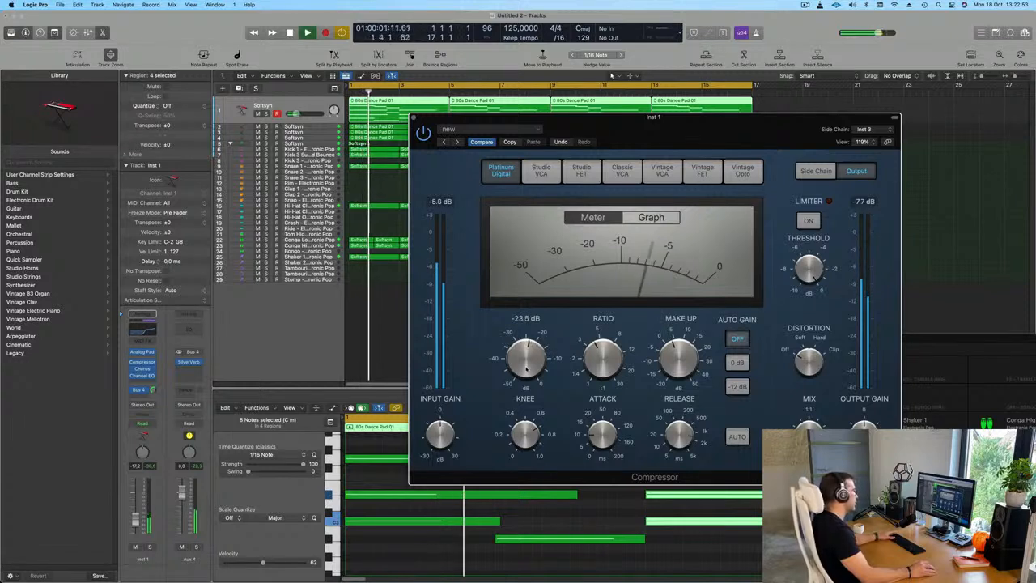
key("space")
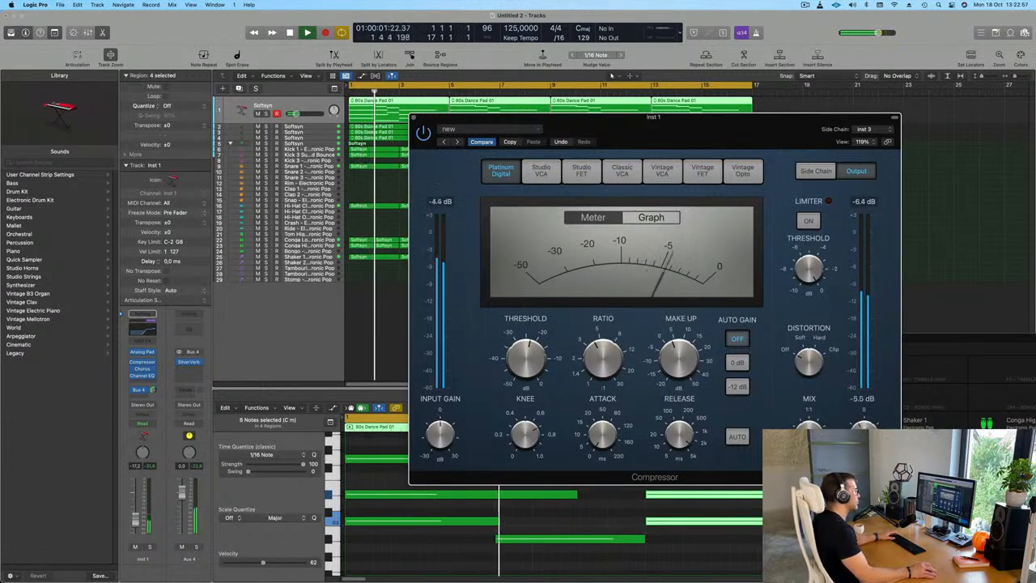
key("space")
Step: Insert the stereo Step FX multi-effect after Channel EQ on the Inst 1 channel strip
left_click(145, 384)
key("space")
key("space")
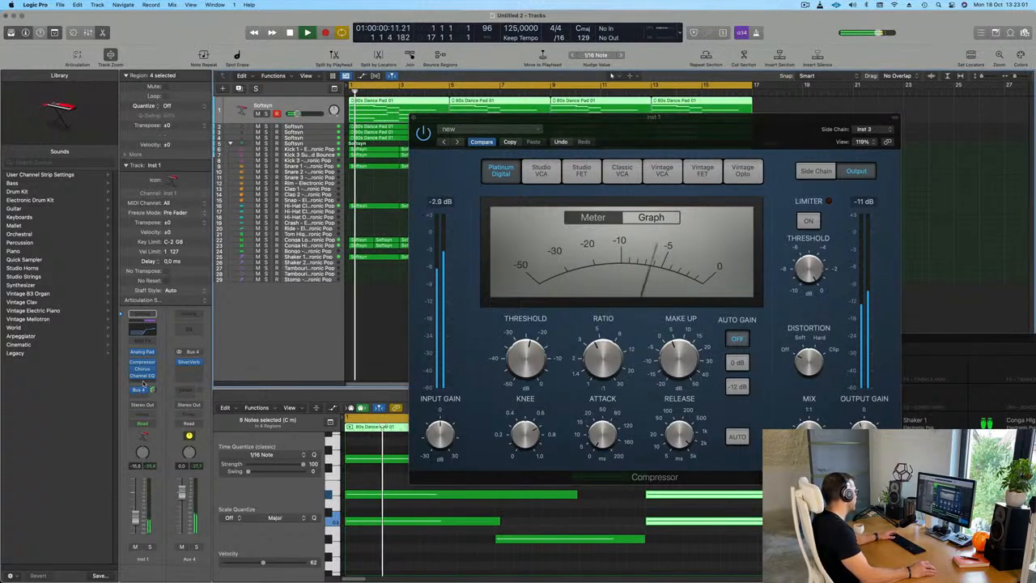
left_click(144, 384)
mouse_move(166, 556)
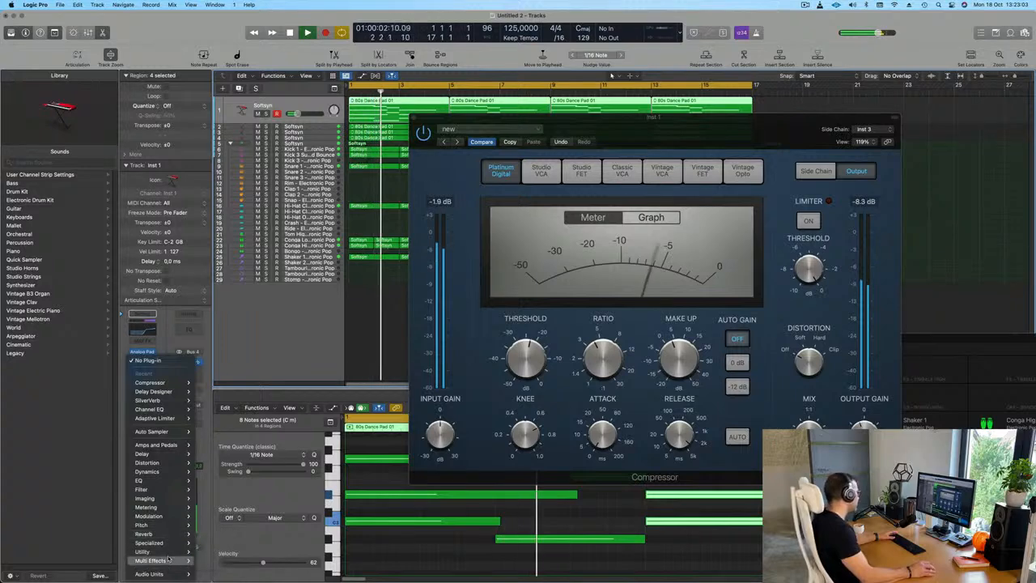
mouse_move(212, 561)
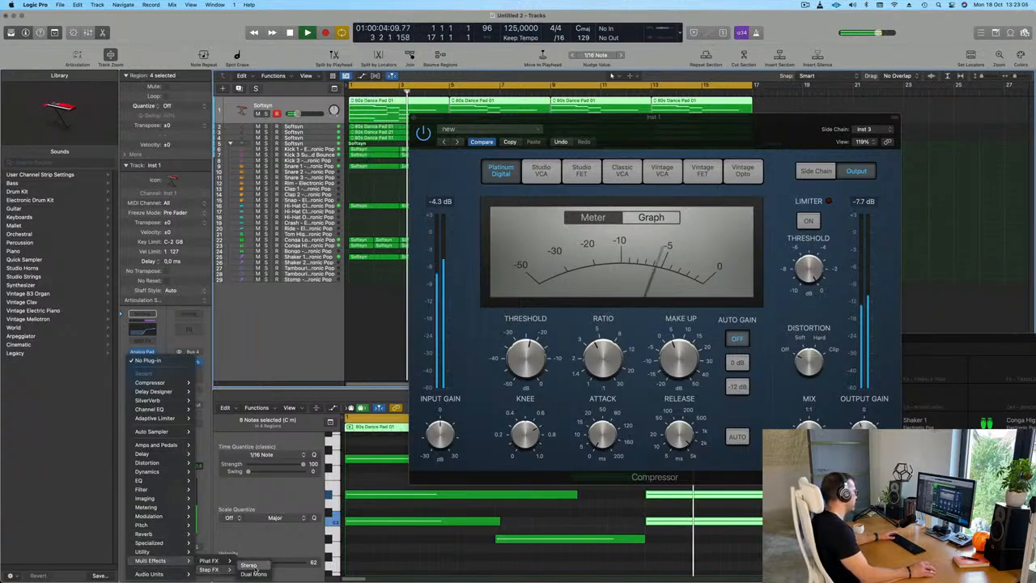
left_click(249, 565)
key("Return")
left_click_drag(601, 132, 510, 179)
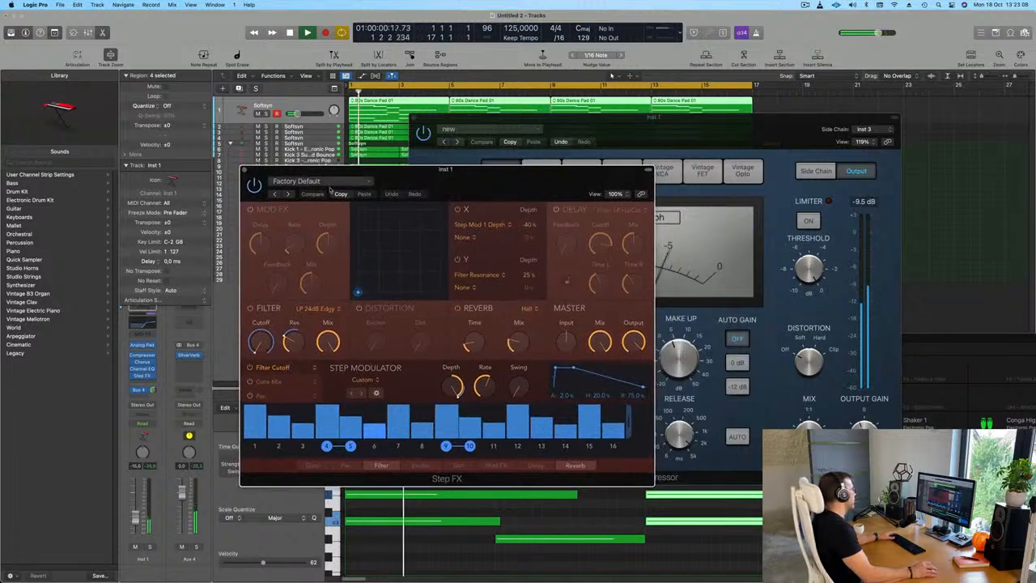
Step: Load the Brittle Spike preset in Step FX and close the Step FX and Compressor windows
left_click(287, 195)
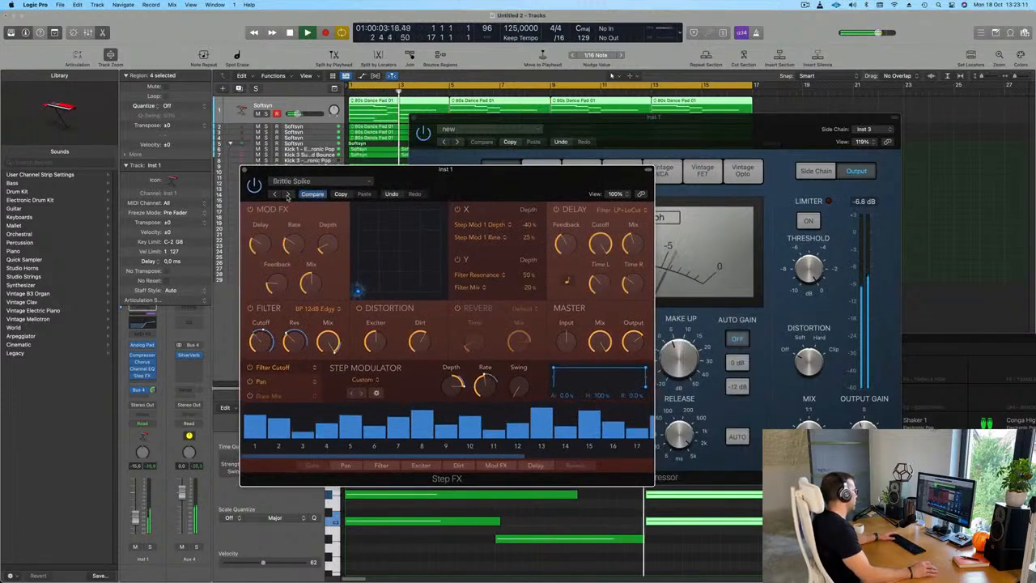
left_click_drag(488, 179, 468, 180)
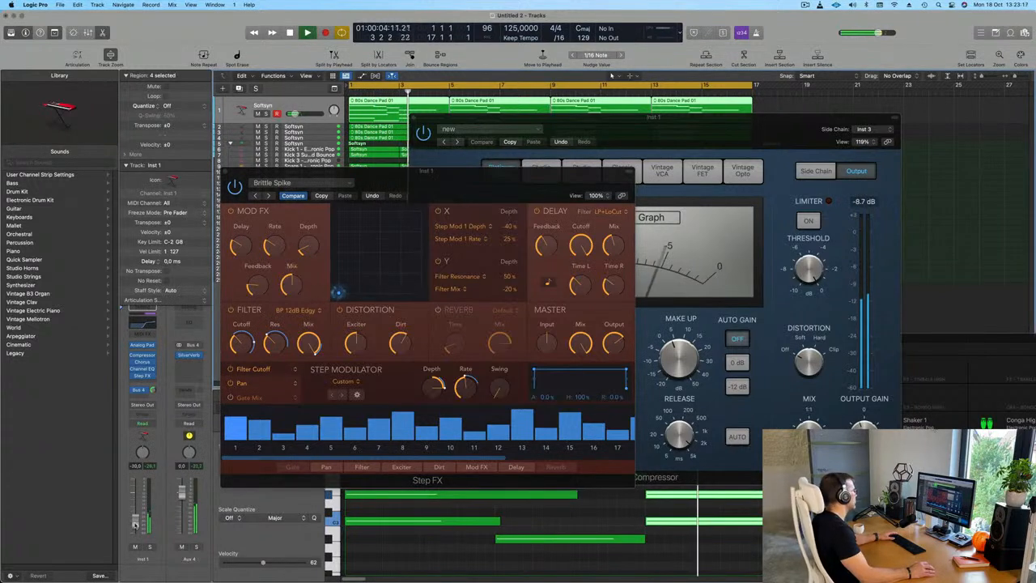
left_click_drag(439, 188, 406, 195)
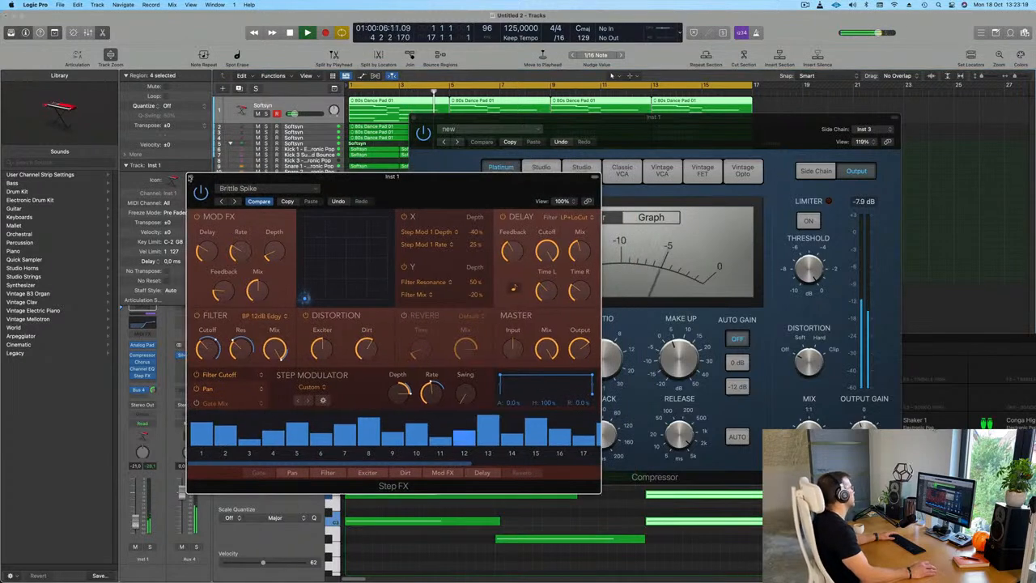
left_click(191, 178)
left_click_drag(668, 116, 577, 144)
left_click(322, 146)
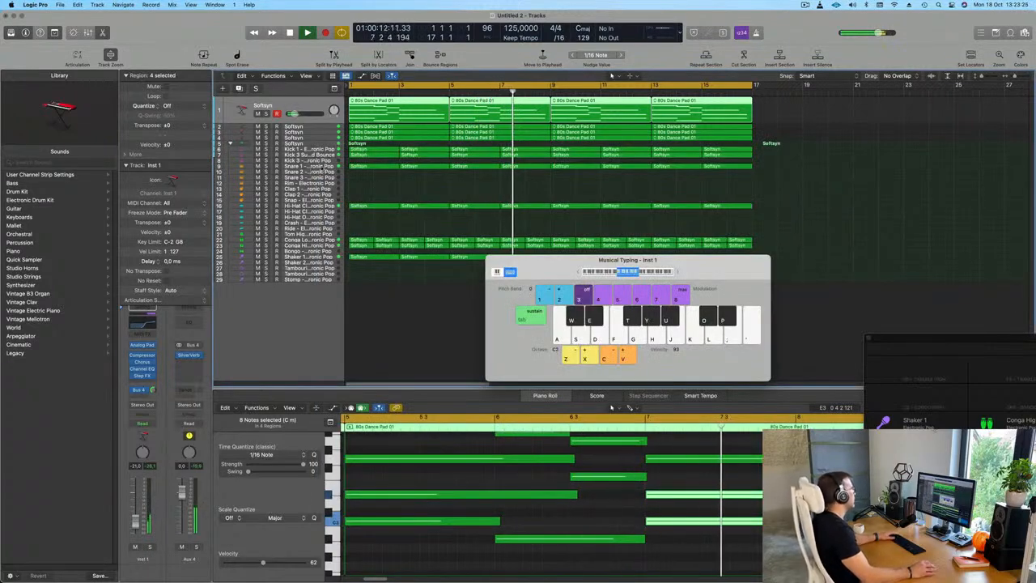
Step: Duplicate the fourth Softsyn track with its Alchemy instrument settings to get a new empty track below it
key("space")
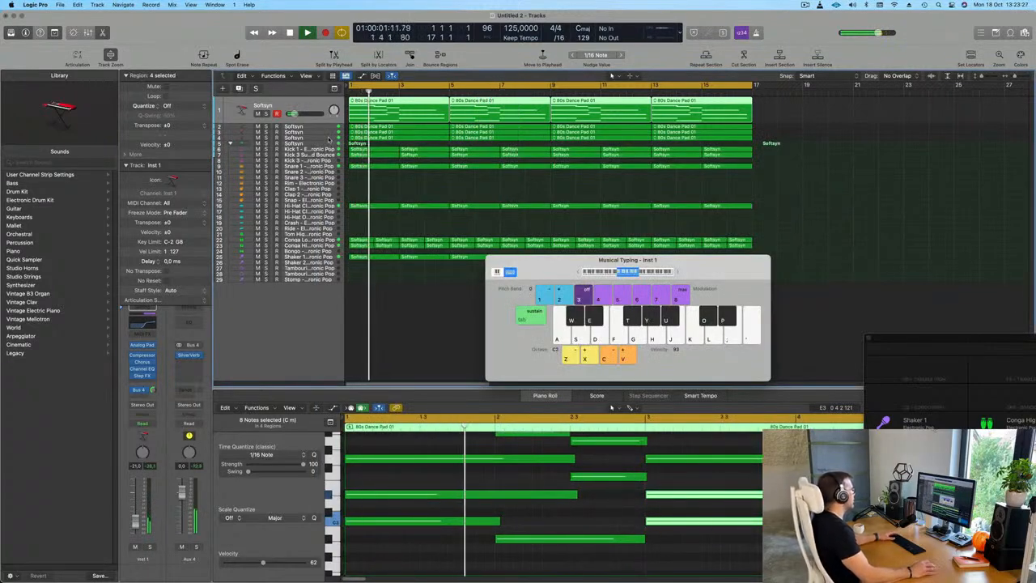
left_click(276, 138)
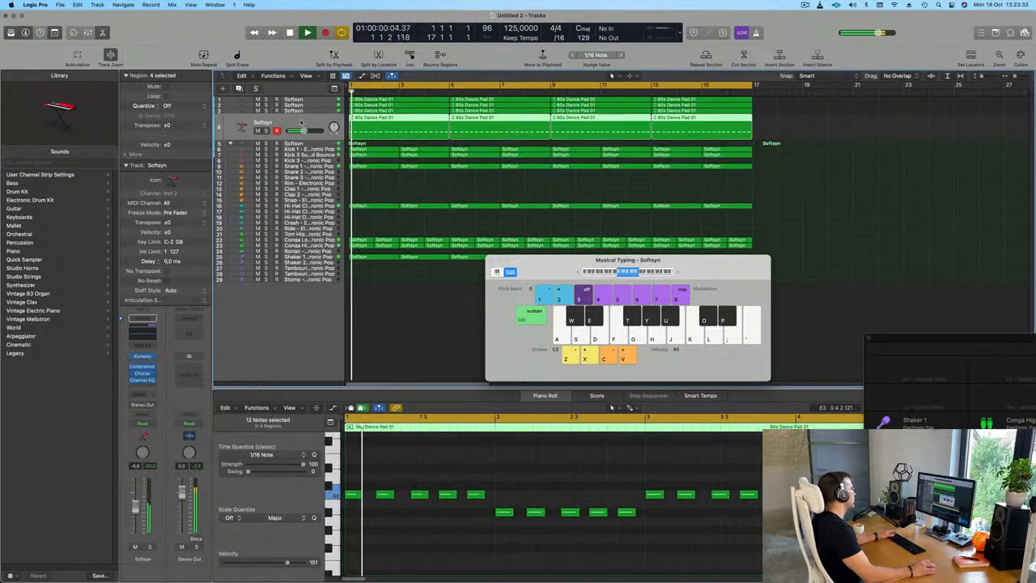
left_click(240, 88)
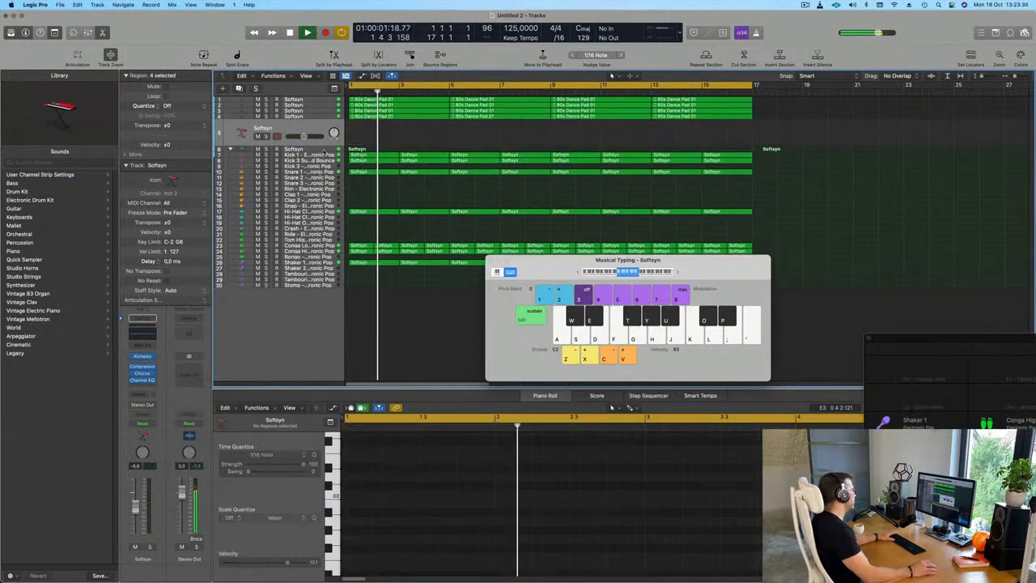
Step: Copy the first 80s Dance Pad 01 region from track 1 onto the new Softsyn track 5
left_click(377, 116)
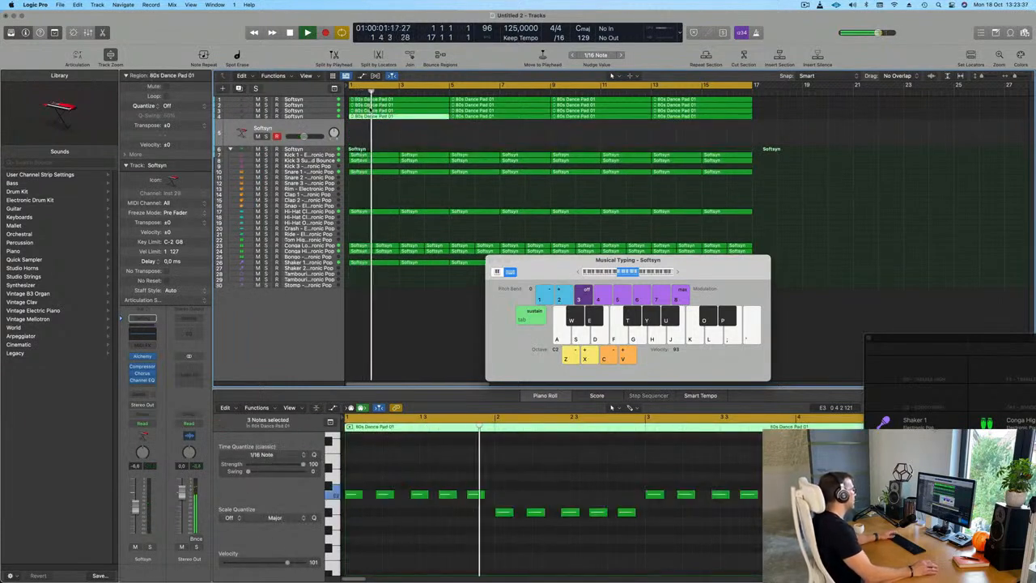
left_click(396, 99)
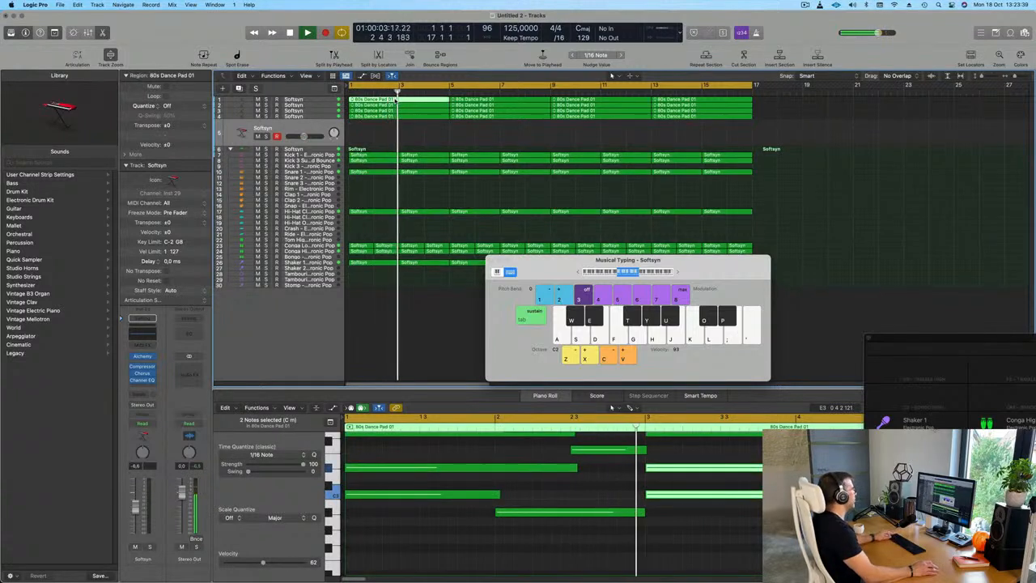
left_click_drag(396, 99, 397, 138)
Step: Delete the lower chord notes in the copied region, keeping only the four-note top line
scroll(442, 473, "down", 3)
left_click_drag(443, 557, 597, 499)
key("Delete")
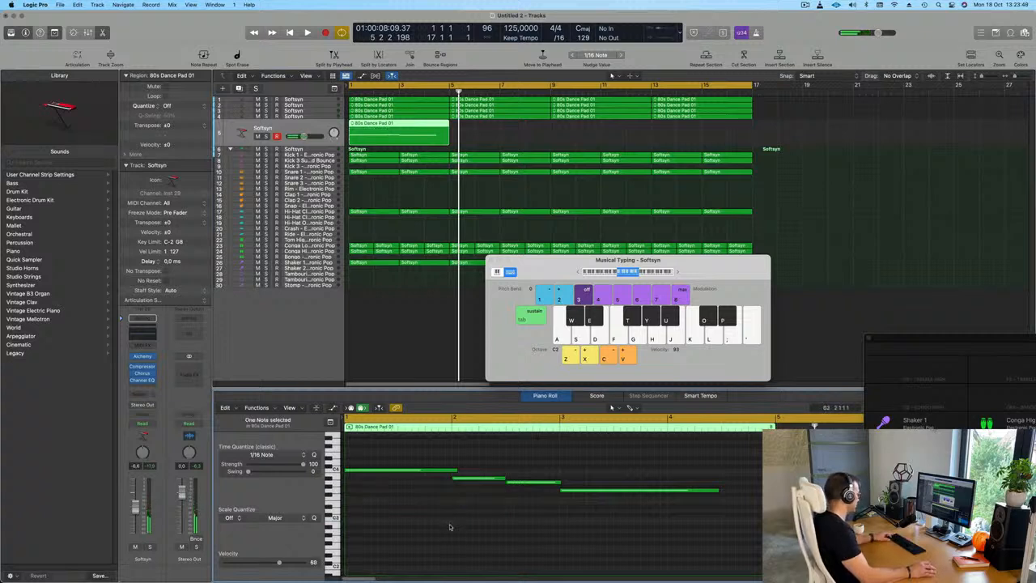
Step: Transpose all notes of the copied region down two octaves and play them back briefly
key("super+a")
key("alt+shift+Down")
key("alt+shift+Down")
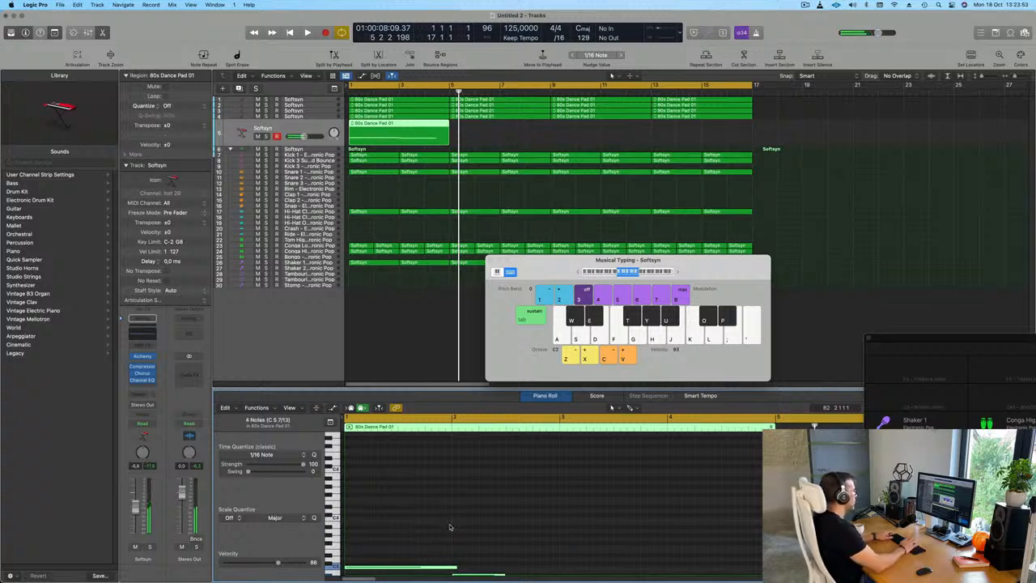
key("space")
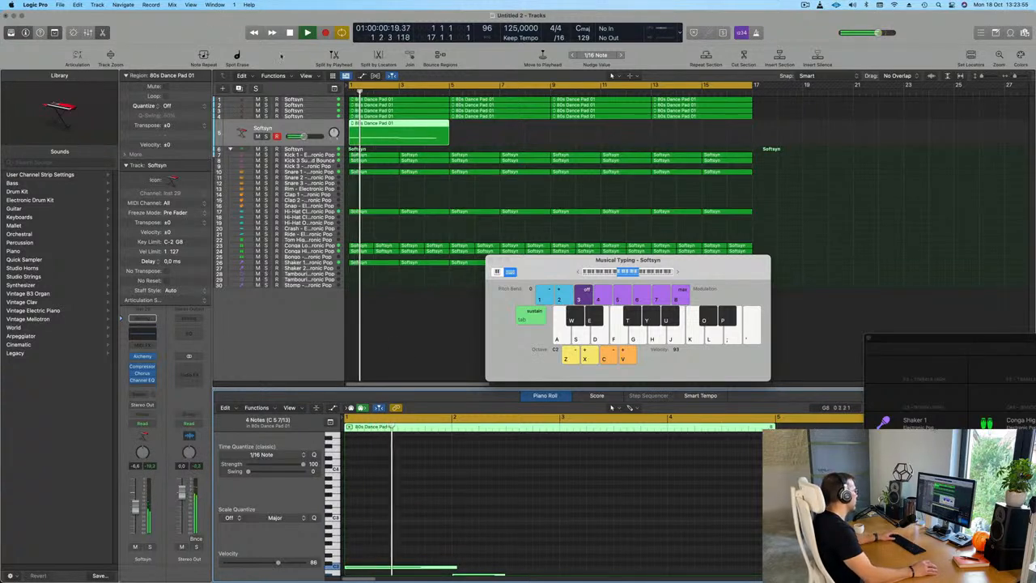
key("space")
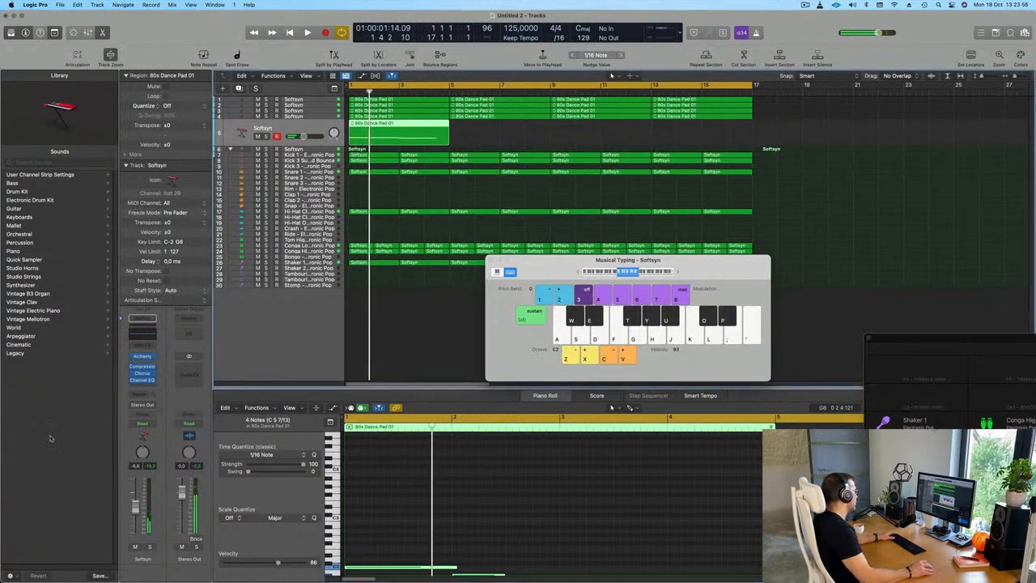
Step: Open Alchemy on the new Softsyn track, filter its presets to the Pads category, and load Air Choir Sweep
left_click(143, 357)
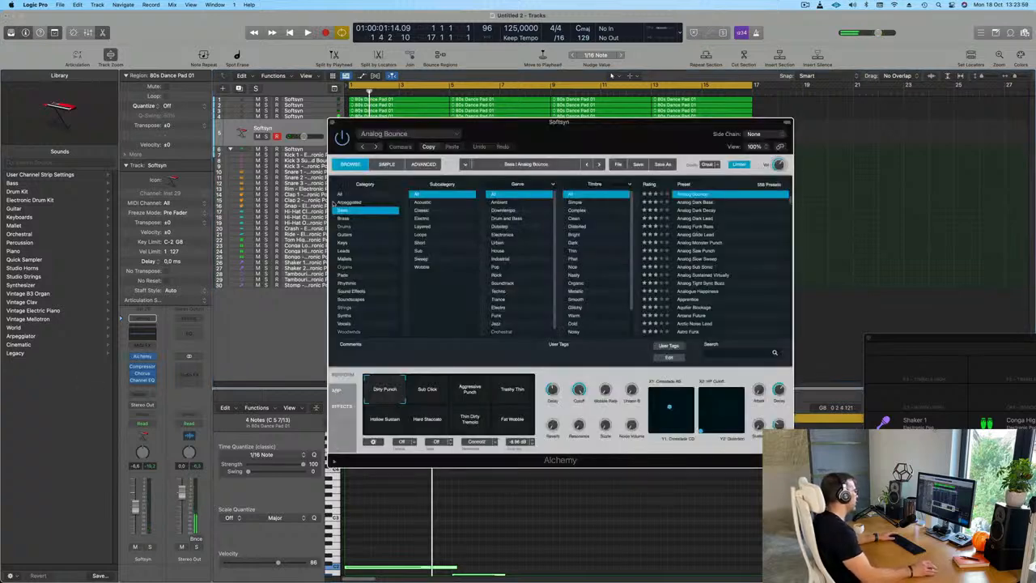
left_click(344, 219)
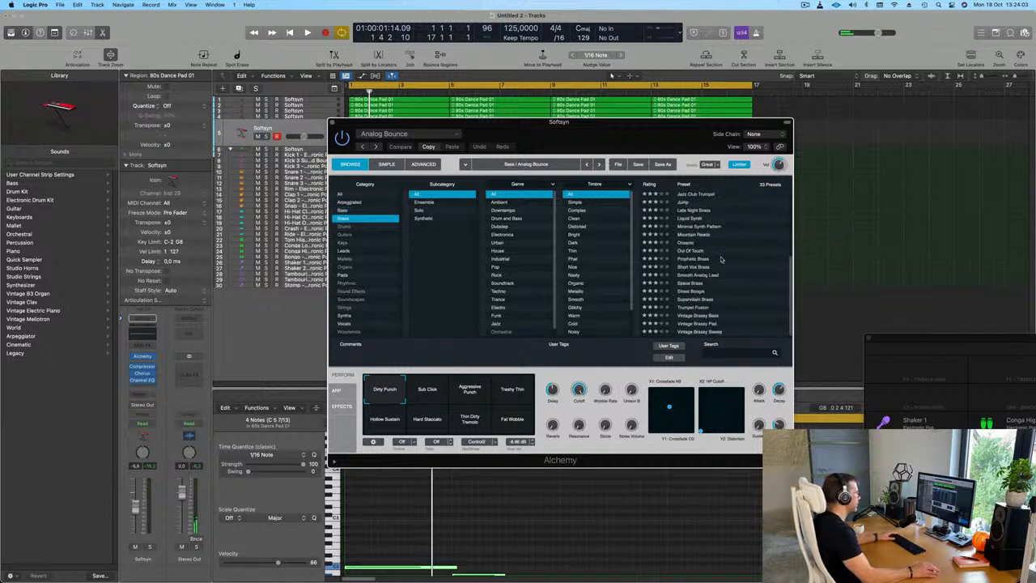
scroll(744, 254, "up", 5)
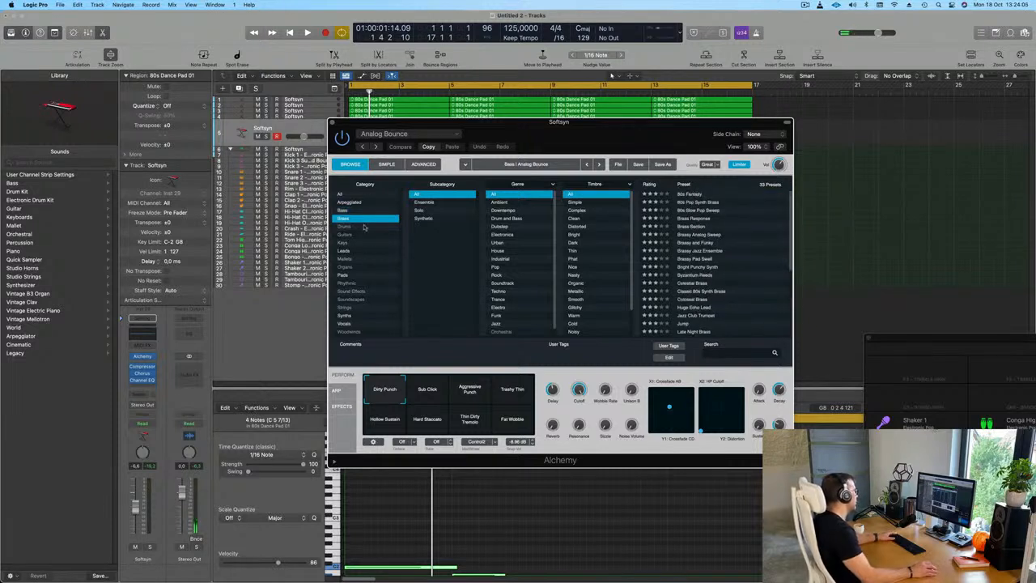
left_click(341, 195)
left_click(344, 276)
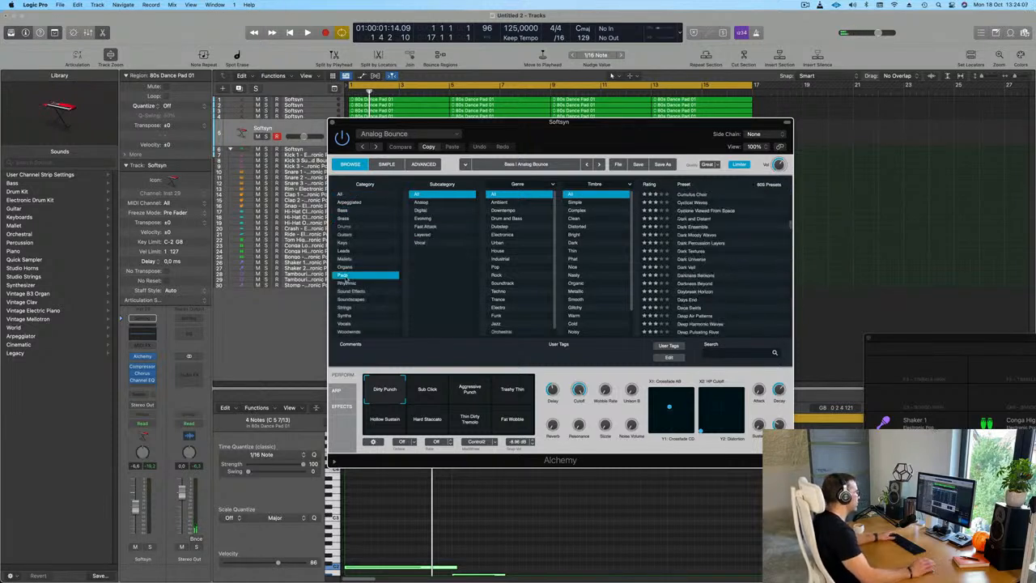
scroll(745, 235, "up", 10)
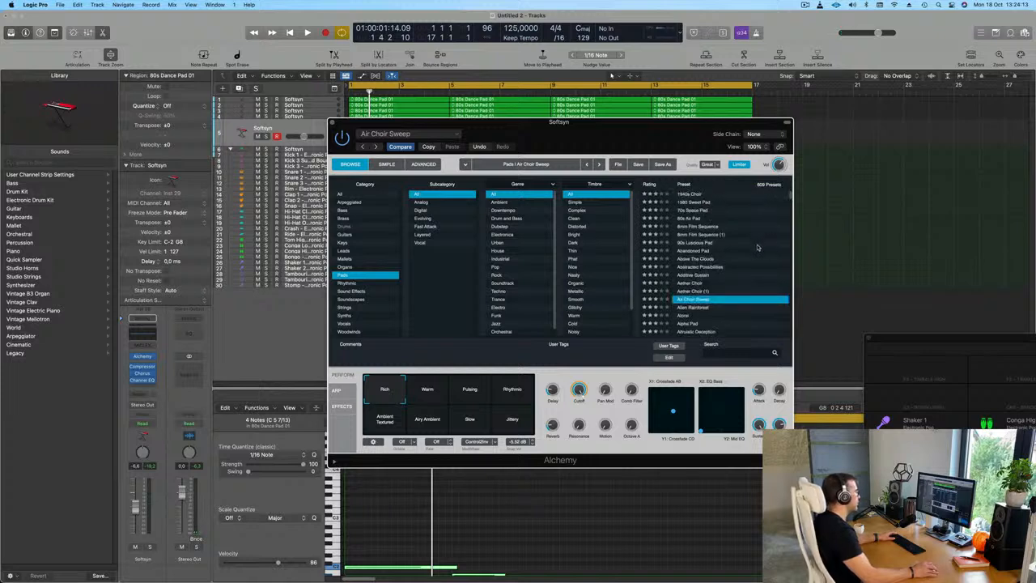
Step: Load the Angelic Waves pad preset in Alchemy and play the region to hear it
scroll(758, 247, "down", 6)
scroll(758, 247, "down", 1)
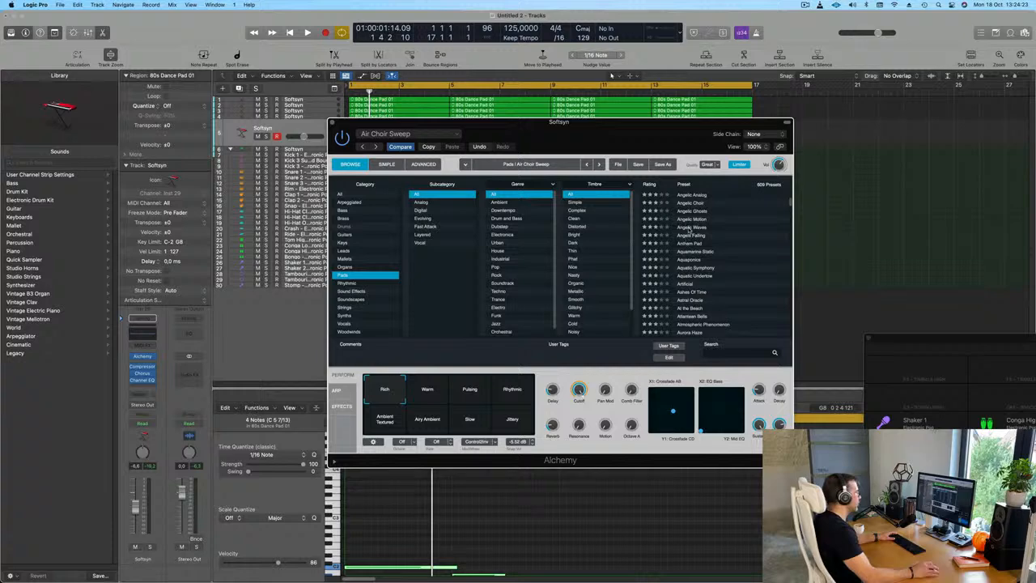
left_click_drag(542, 128, 593, 136)
key("space")
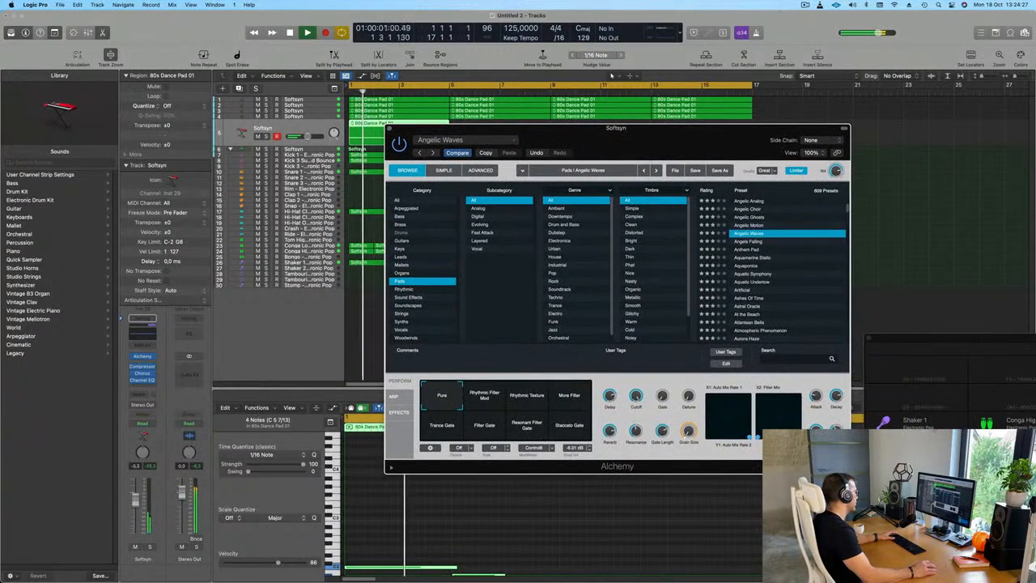
Step: Audition the new Softsyn track in solo and with the mix, and raise its channel volume to 0.4 dB
left_click(149, 547)
key("space")
key("space")
key("space")
key("space")
key("s")
key("space")
key("space")
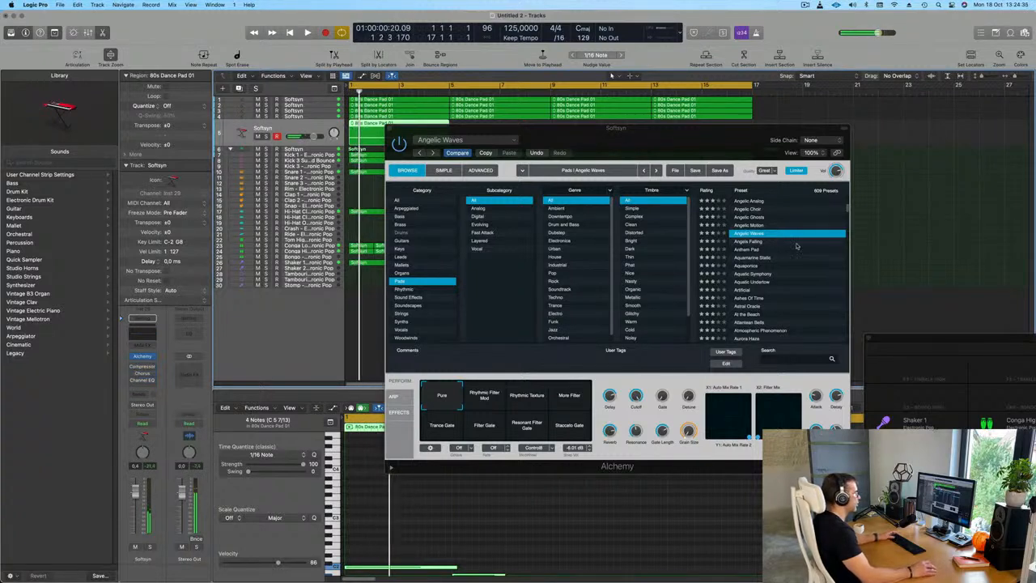
Step: Try the Ashes Of Time pad preset in Alchemy during playback and switch to Atlantean Bells
scroll(769, 285, "down", 2)
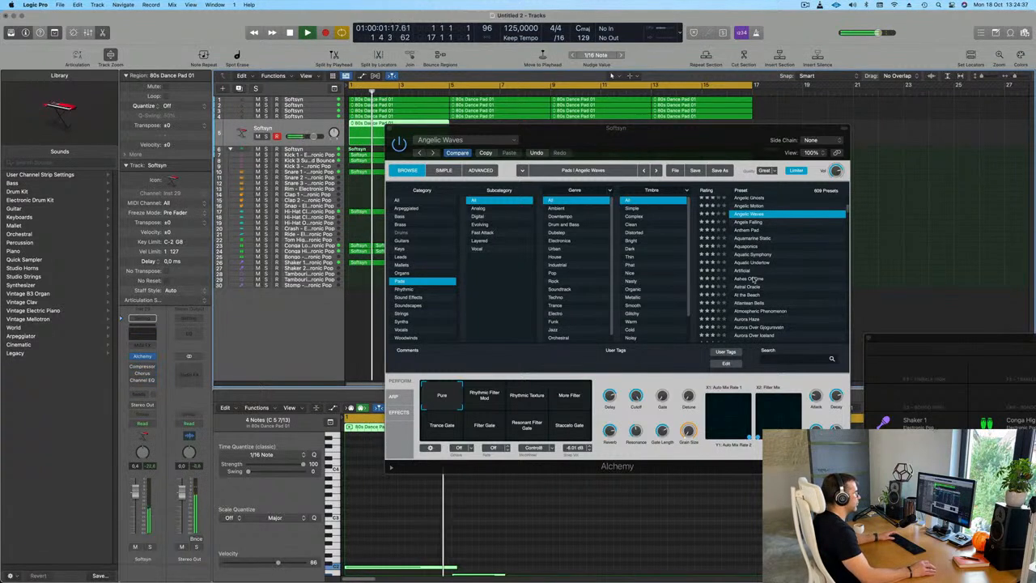
left_click(753, 279)
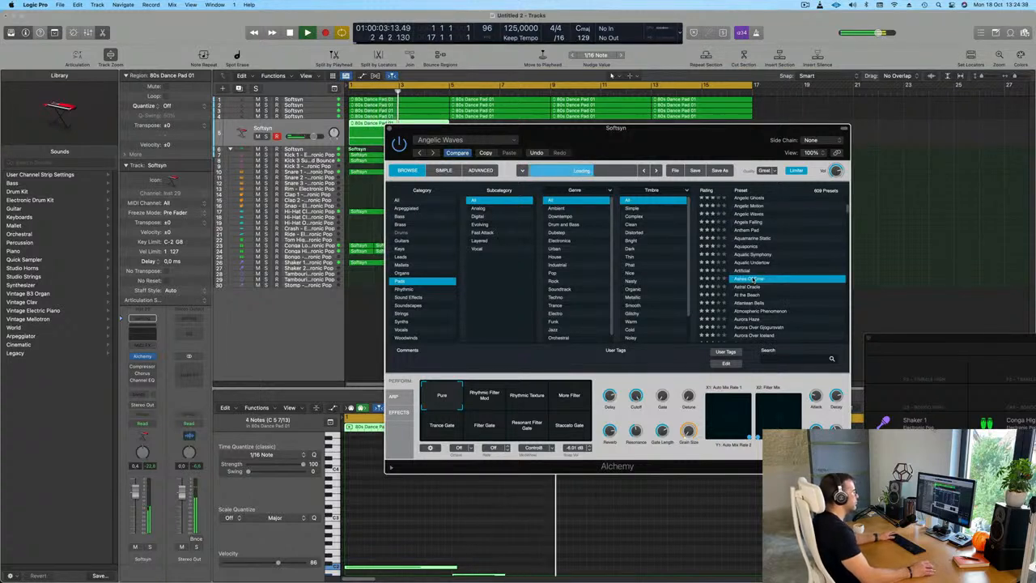
scroll(786, 275, "down", 3)
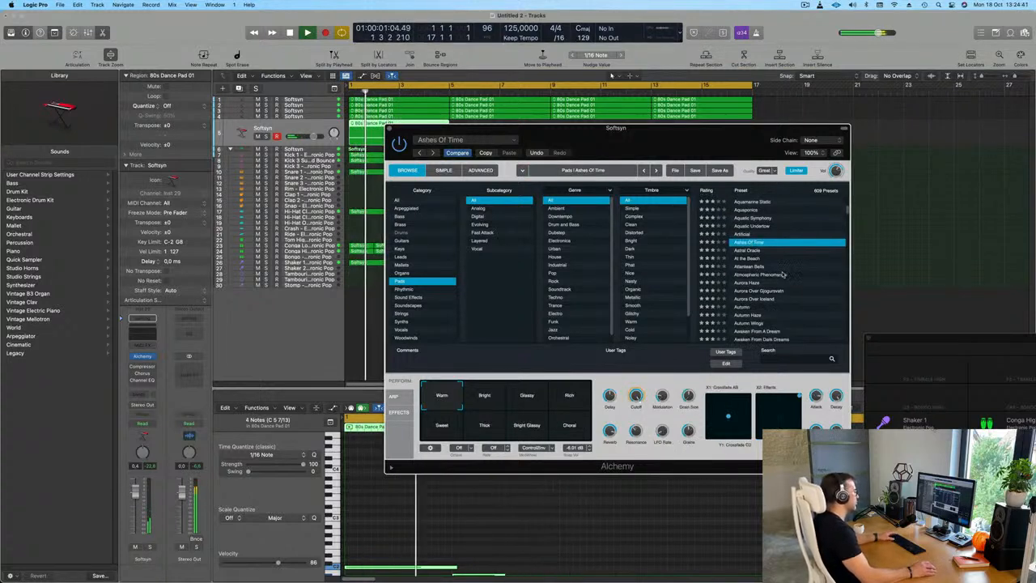
left_click(747, 268)
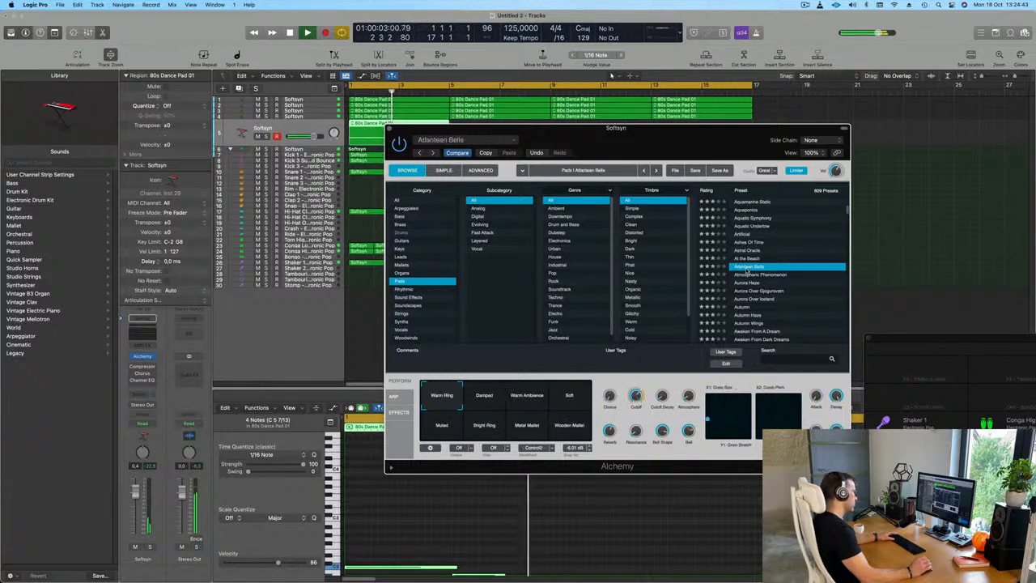
Step: Try the Aurora Over Iceland pad preset in Alchemy during playback and load Autumn Wings
scroll(773, 279, "down", 2)
left_click(763, 281)
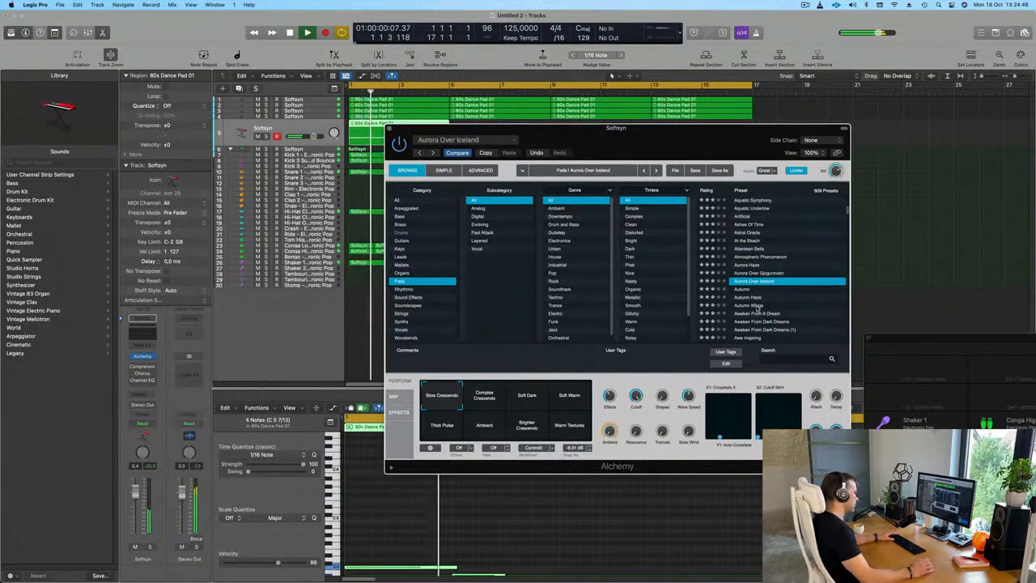
left_click(757, 307)
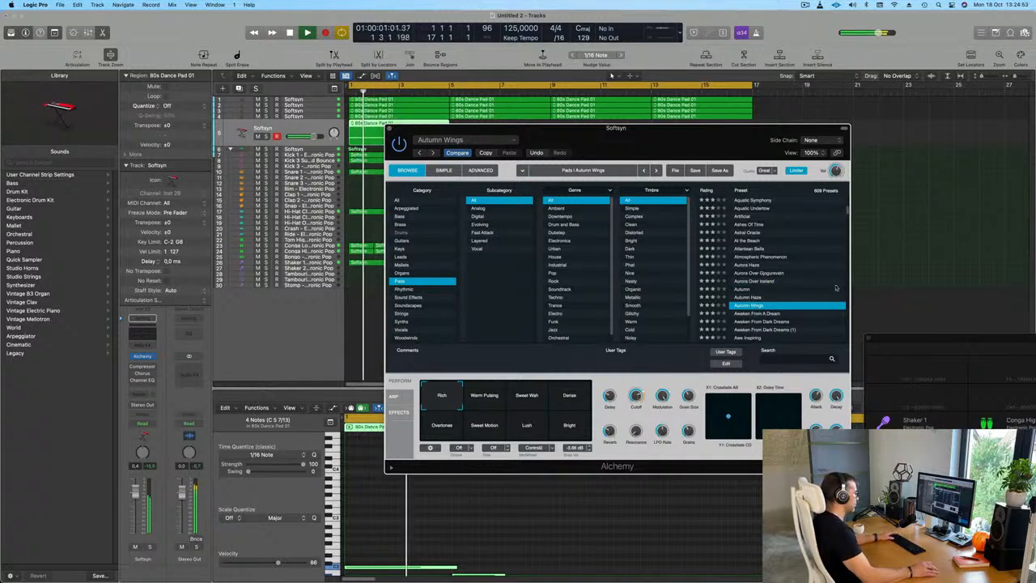
Step: Audition the Autumn Wings variations Dense and Bright in the performance pads, settle on Sweet Wah, and stop playback
left_click(528, 401)
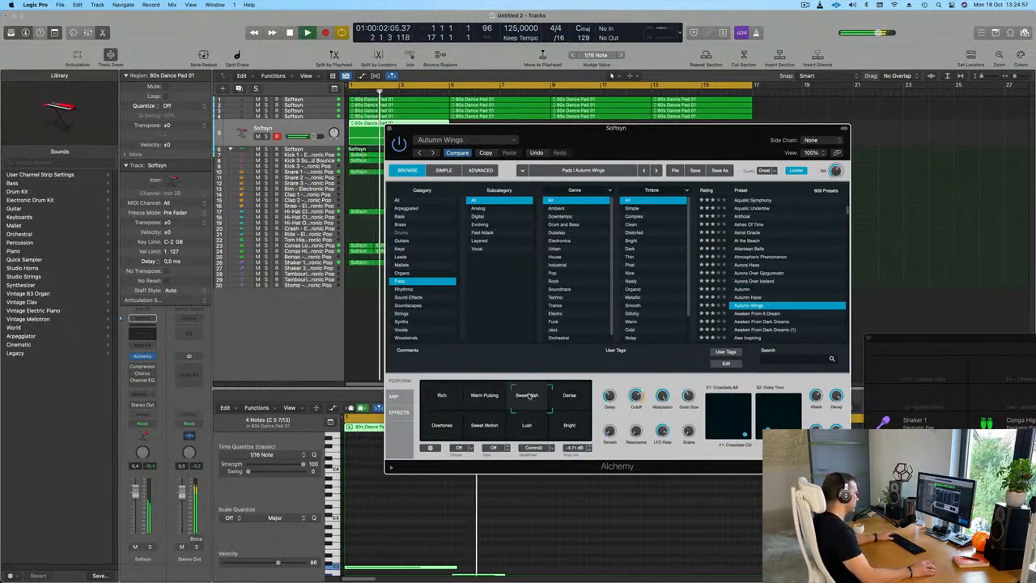
left_click(578, 395)
left_click(557, 433)
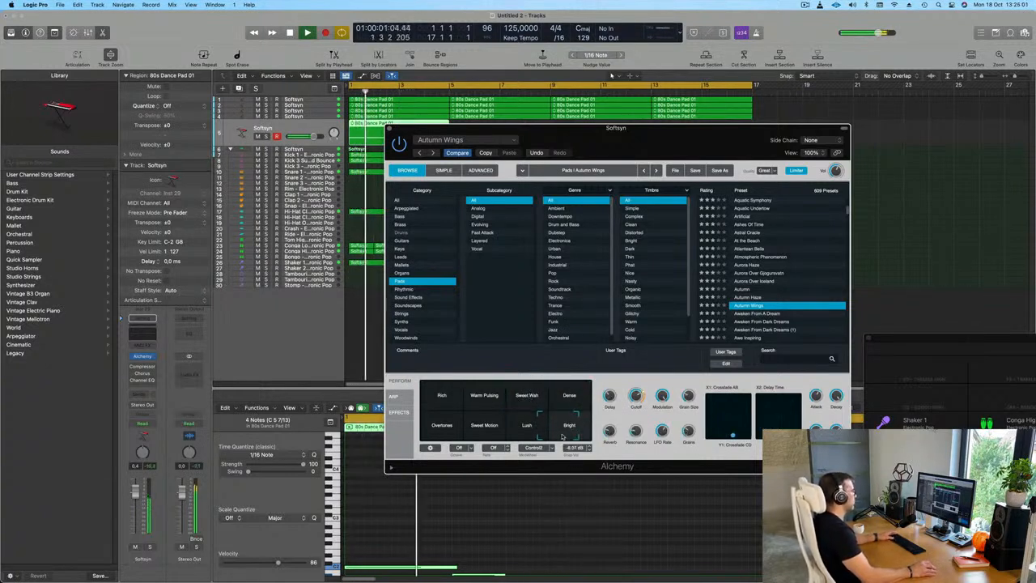
left_click_drag(544, 437, 536, 401)
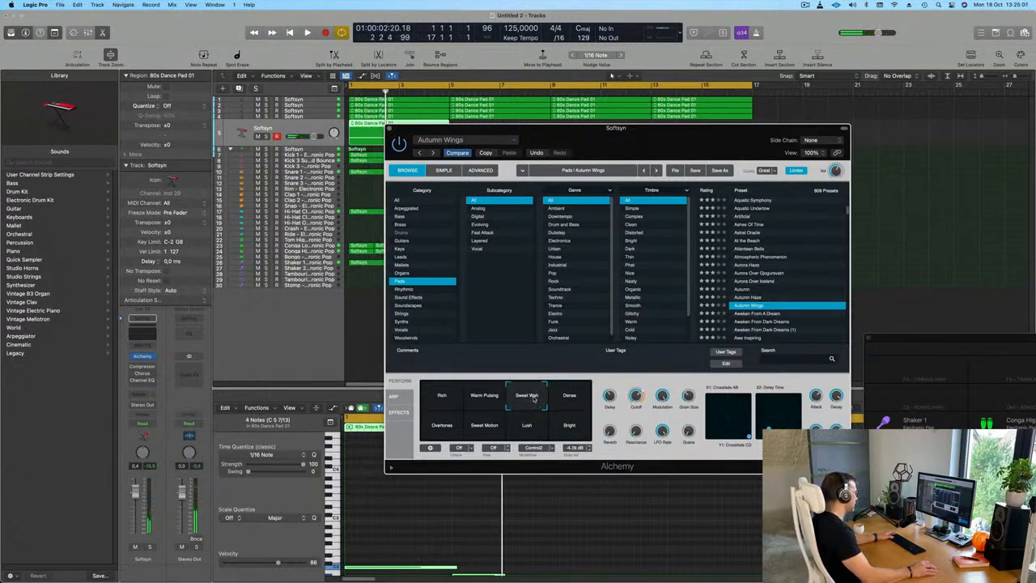
key("space")
Step: Lower the Softsyn channel volume to about -5 dB while playing the region against the mix
left_click_drag(136, 493, 137, 503)
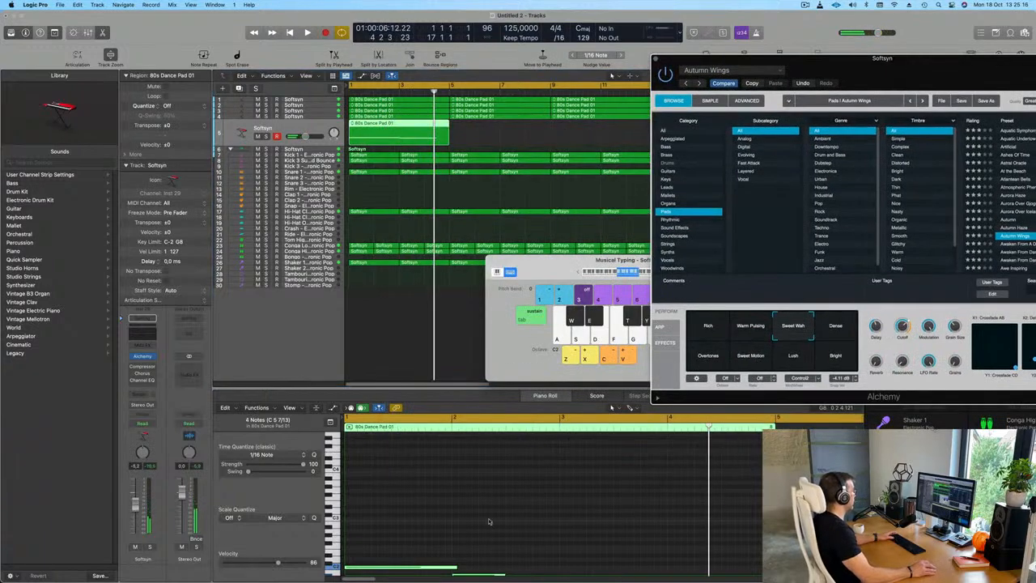
scroll(503, 488, "down", 3)
key("super+Up")
key("space")
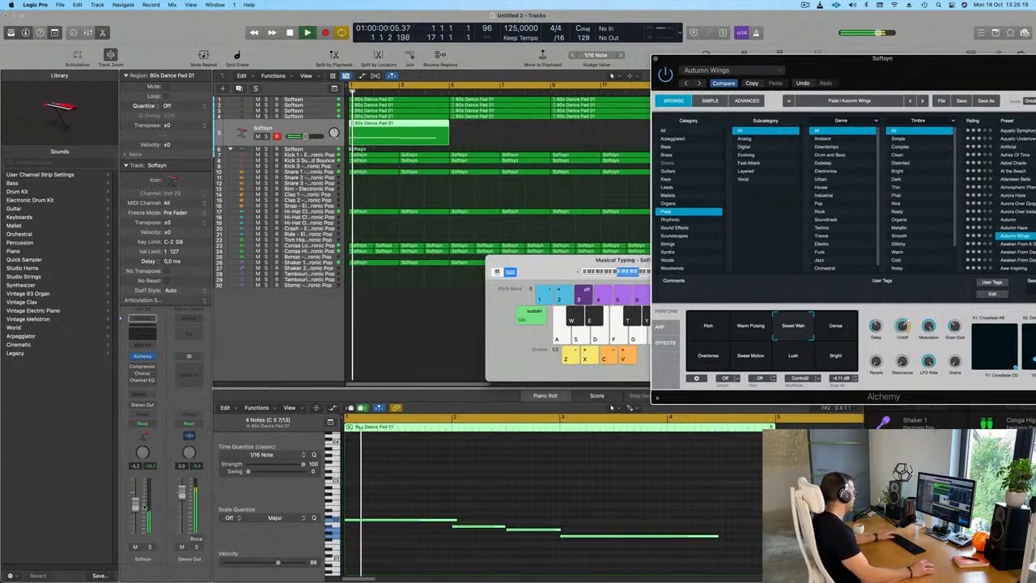
left_click_drag(135, 508, 135, 507)
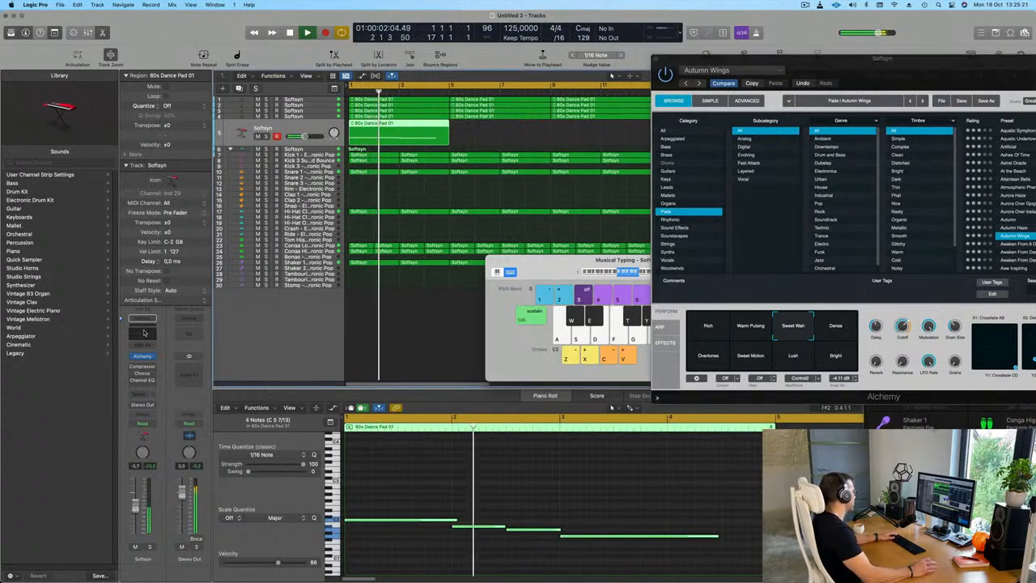
Step: Enable the Softsyn track's Channel EQ with its analyzer and apply a 24 dB/Oct low cut at 276 Hz
left_click(143, 381)
left_click_drag(443, 132, 286, 129)
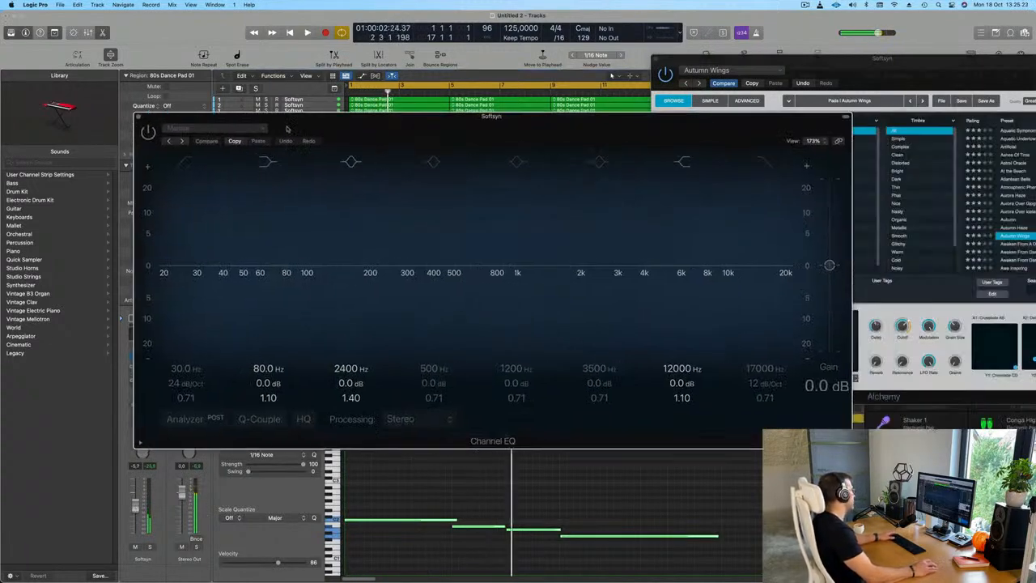
left_click(147, 132)
left_click_drag(187, 268, 386, 286)
left_click(183, 419)
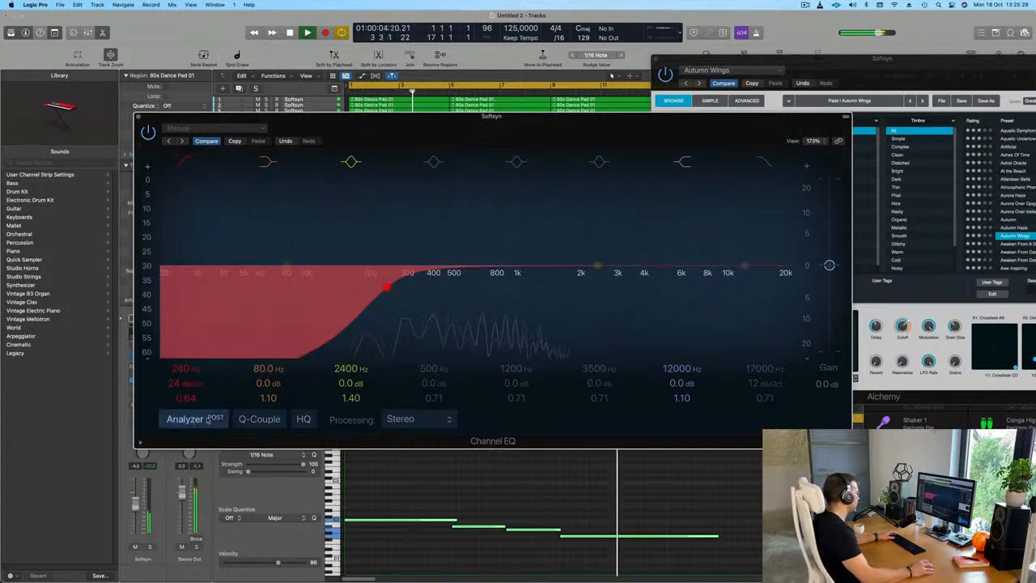
left_click_drag(386, 292, 409, 287)
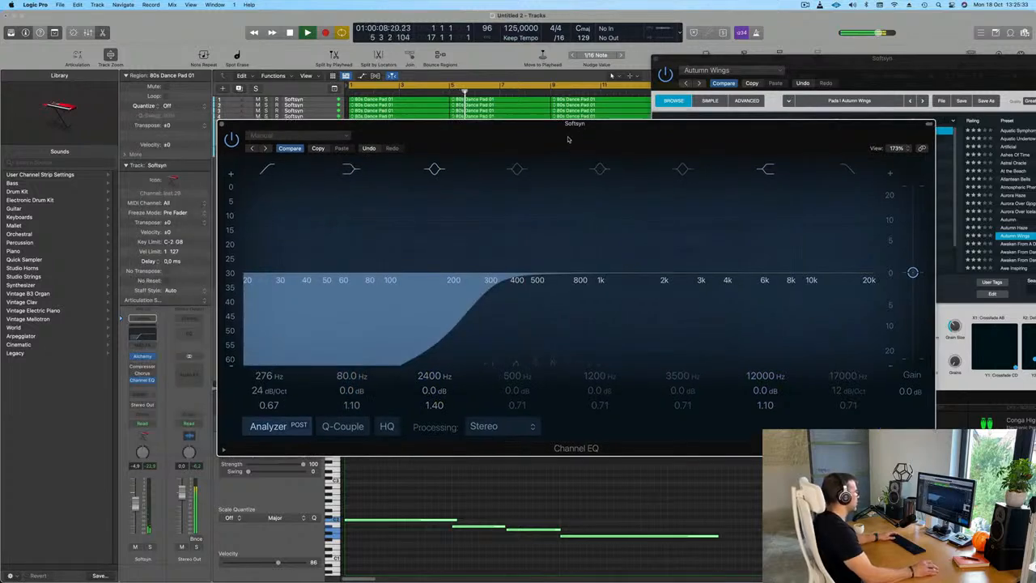
left_click_drag(486, 131, 615, 358)
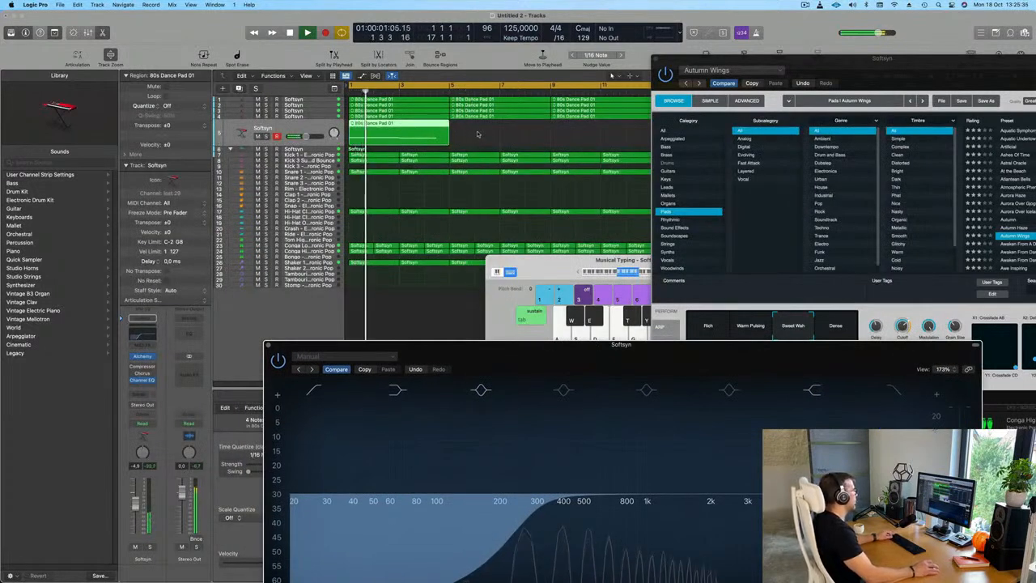
Step: Repeat the new Softsyn region three times so it fills bars 1 to 17
scroll(477, 138, "down", 6)
left_click(417, 137)
left_click(371, 131)
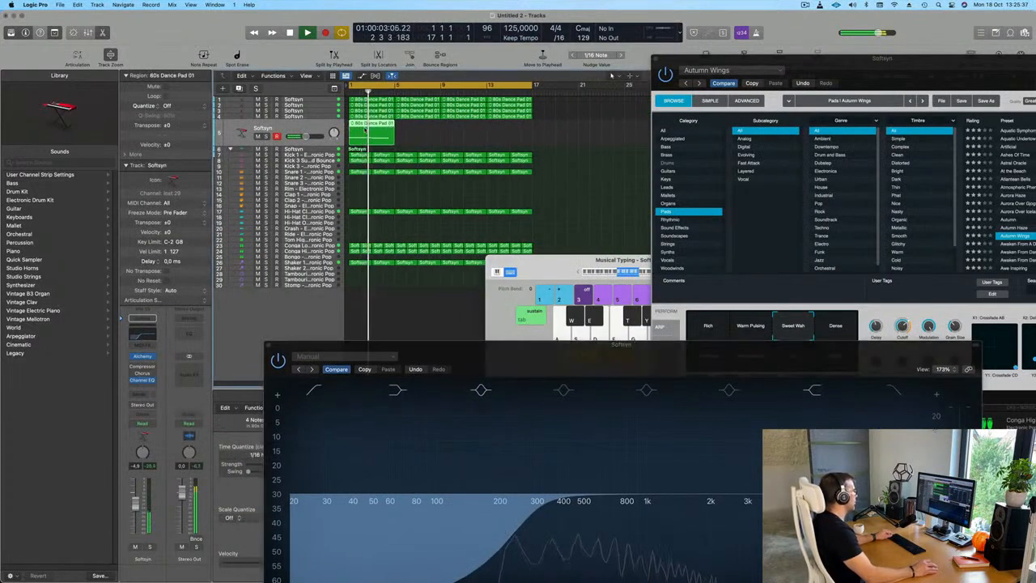
key("super+r")
key("super+r")
key("super+r")
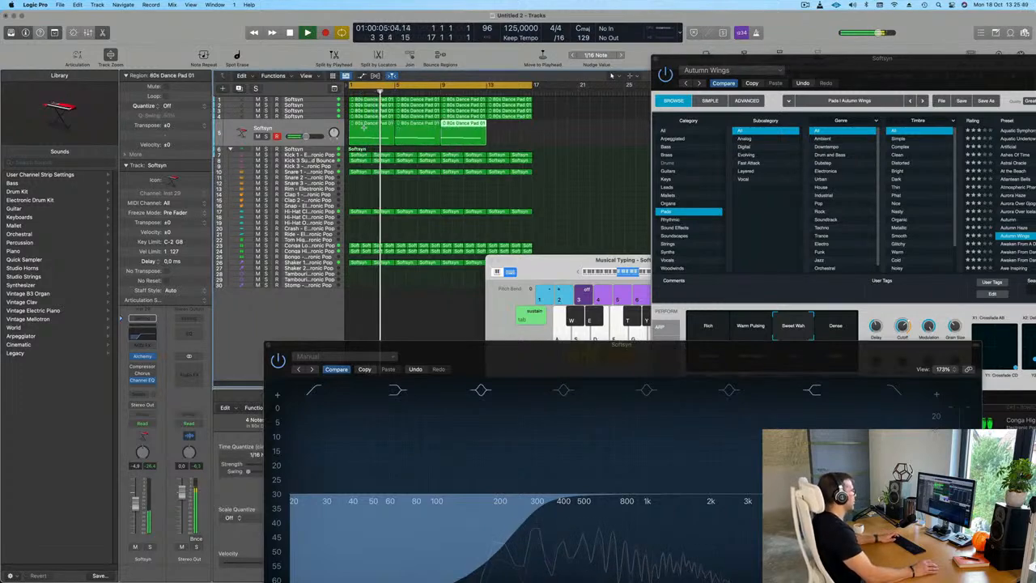
Step: Select all regions and name and color them by their tracks
key("space")
left_click(318, 128)
key("super+a")
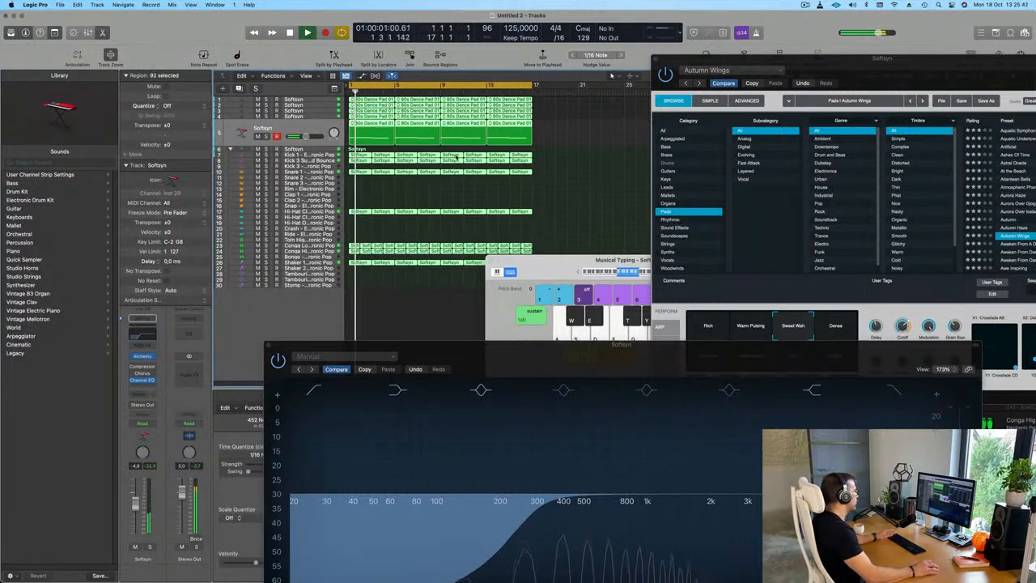
right_click(463, 123)
left_click(467, 128)
right_click(455, 126)
left_click(476, 137)
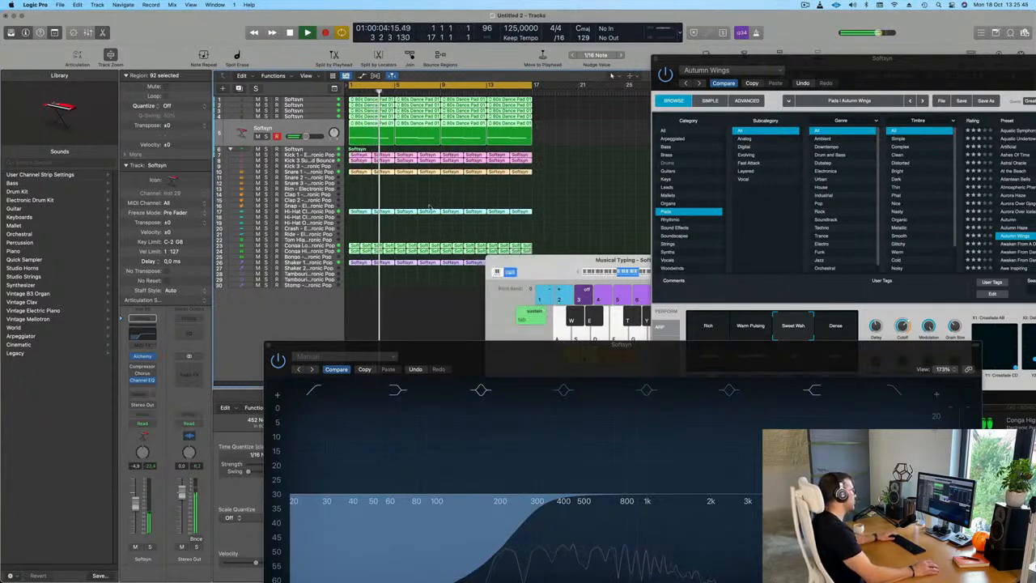
Step: Compare the mix with the new Softsyn track muted, soloed and playing normally
left_click(322, 144)
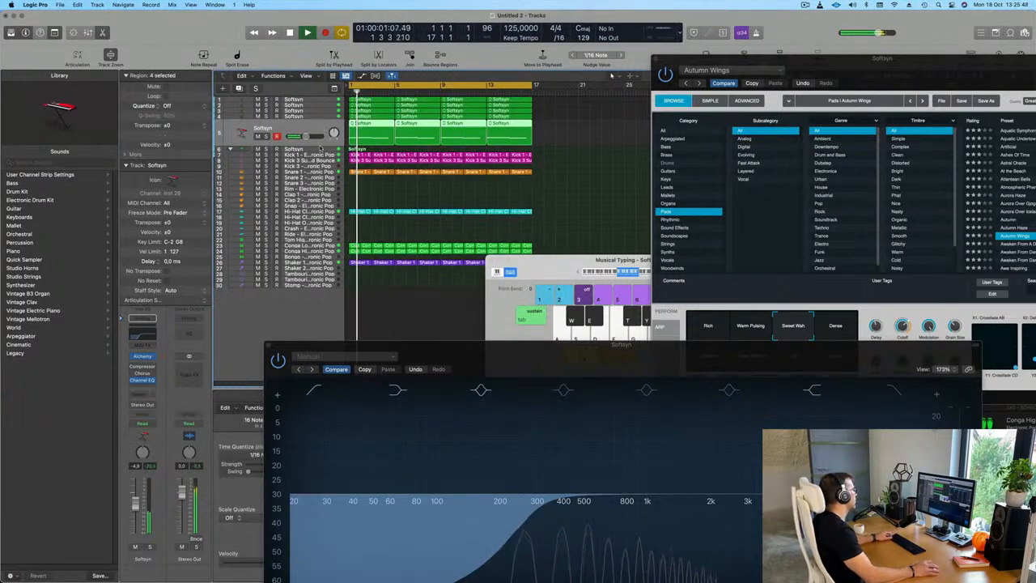
left_click(259, 136)
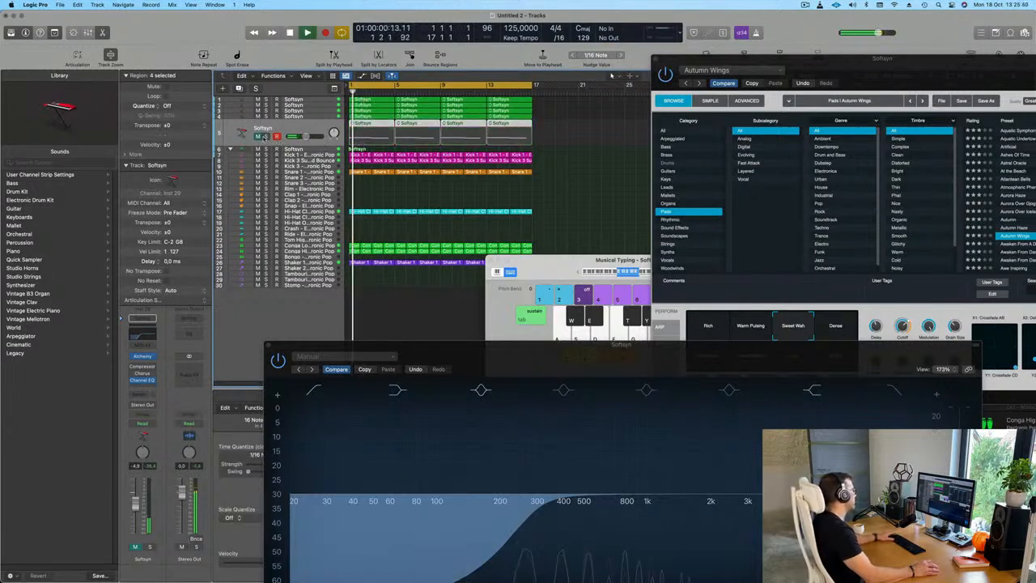
left_click(266, 136)
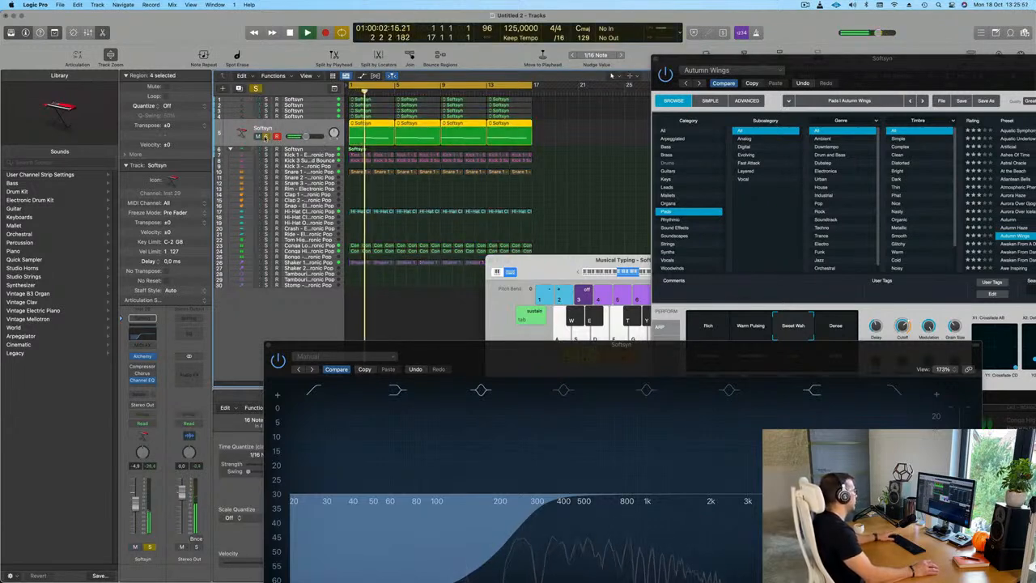
key("s")
key("space")
key("m")
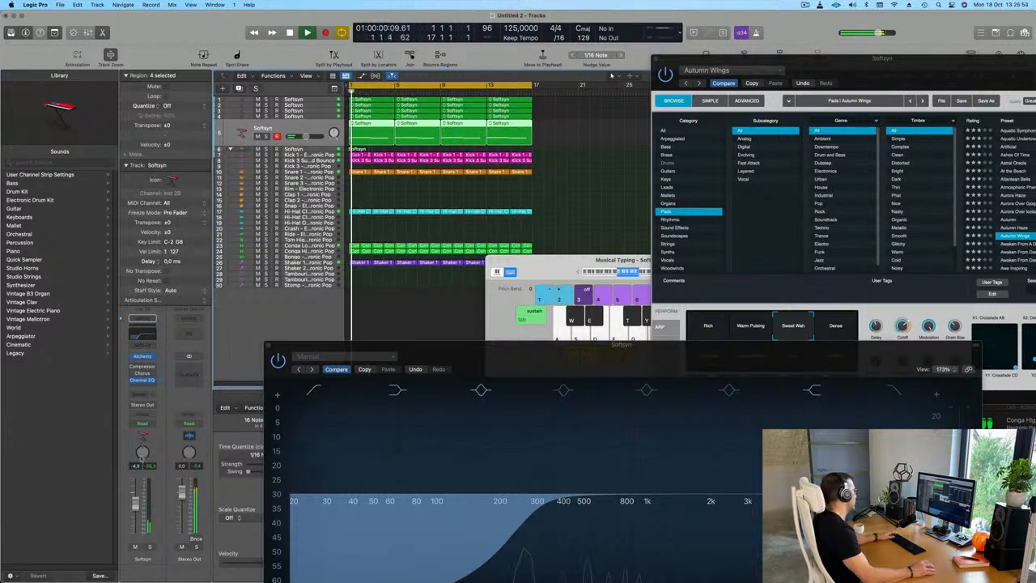
Step: Add a send from the Softsyn channel to Bus 4, the Aux 4 reverb, and raise its send level
left_click(142, 394)
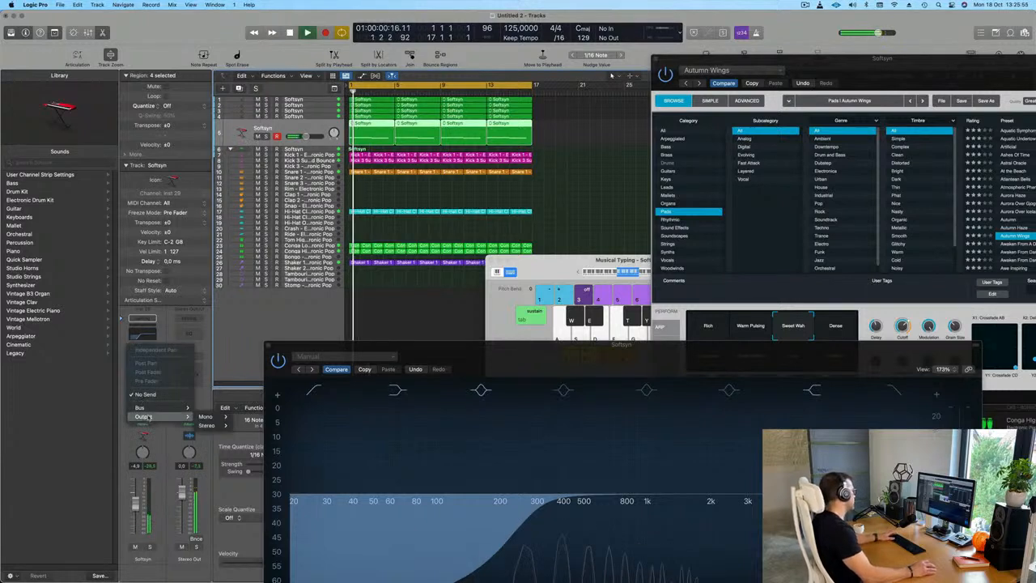
mouse_move(161, 407)
mouse_move(231, 256)
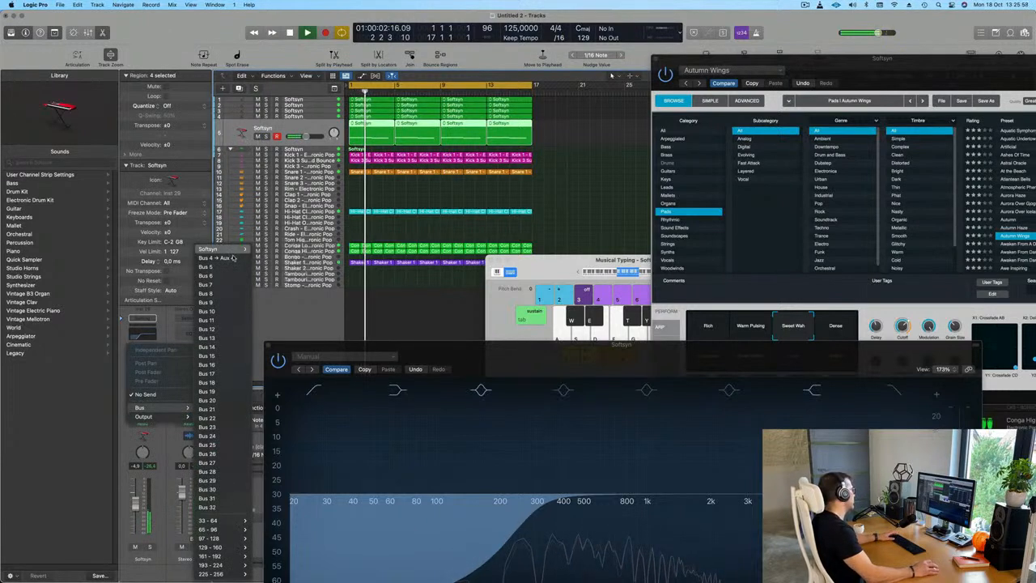
left_click(227, 258)
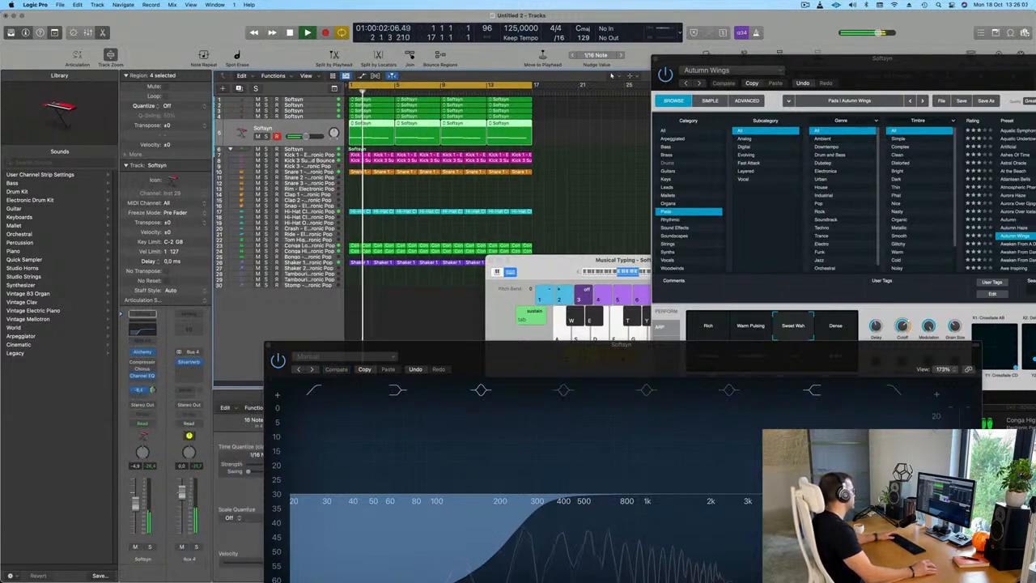
left_click_drag(153, 394, 153, 391)
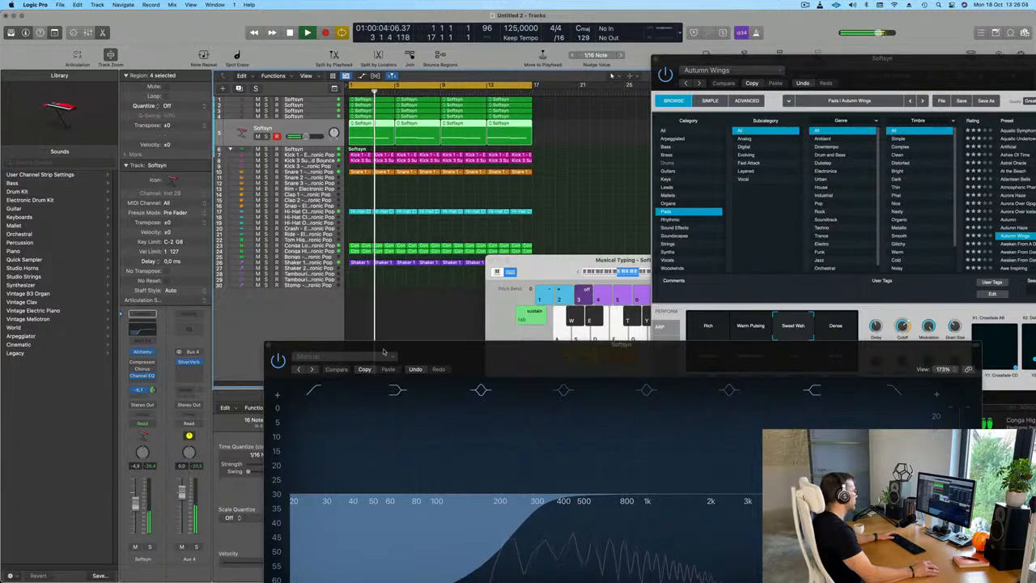
Step: In the Aux 4 Compressor, set the release to 270 ms, the threshold to -22 dB and the output gain to -7.5 dB
left_click_drag(381, 345, 606, 342)
key("Return")
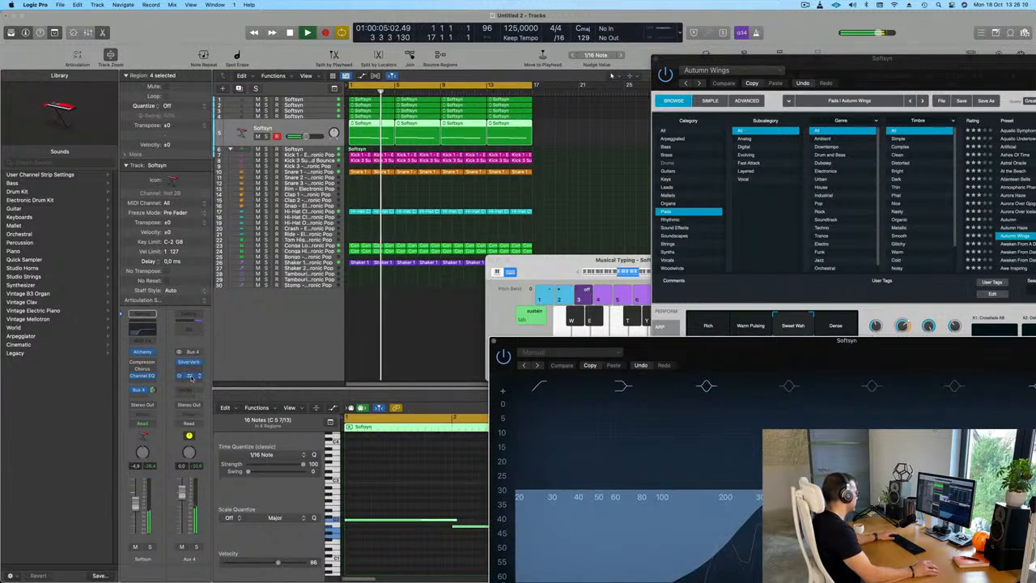
left_click(191, 375)
left_click_drag(670, 132, 615, 132)
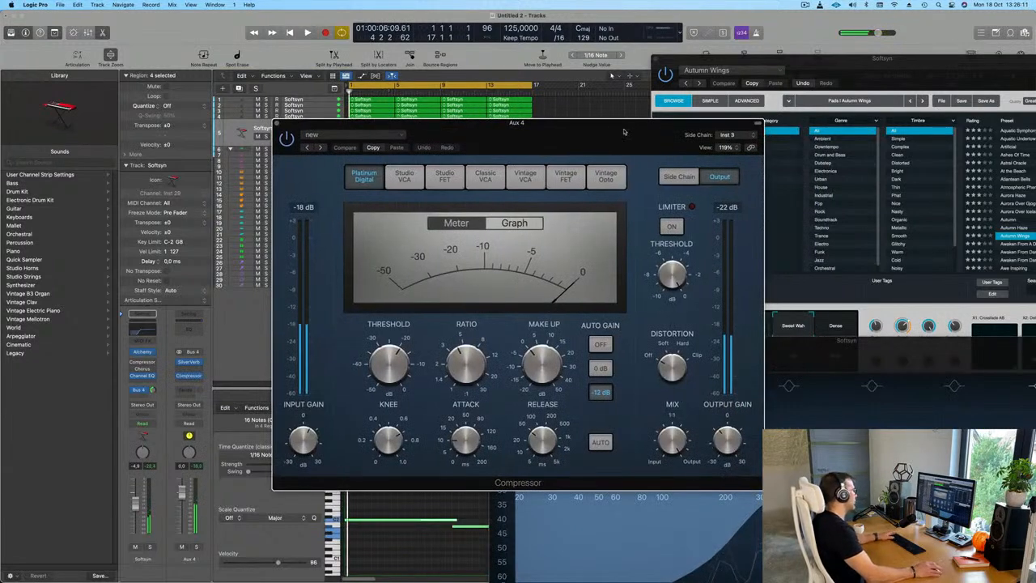
left_click_drag(544, 397, 550, 413)
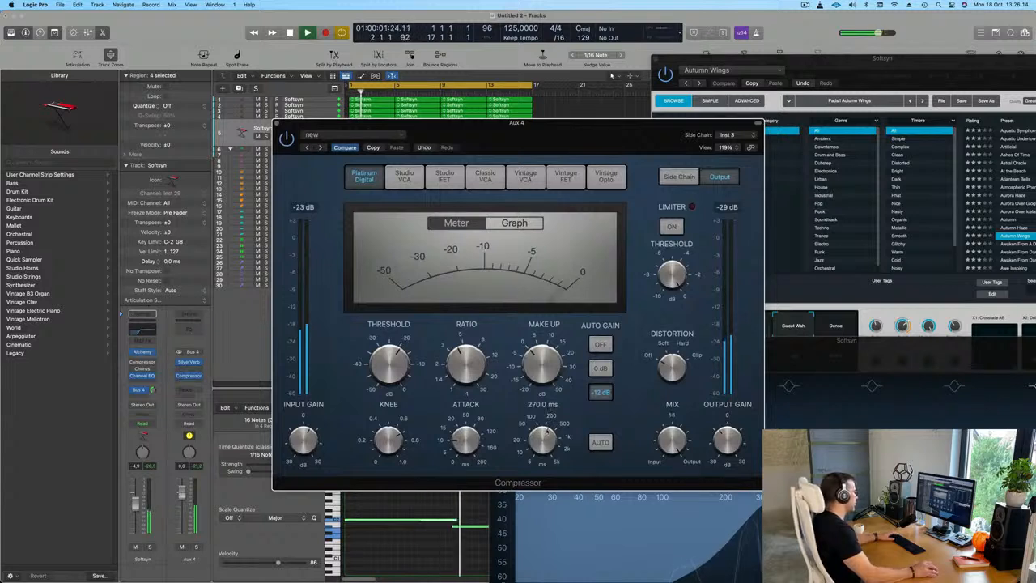
key("space")
key("space")
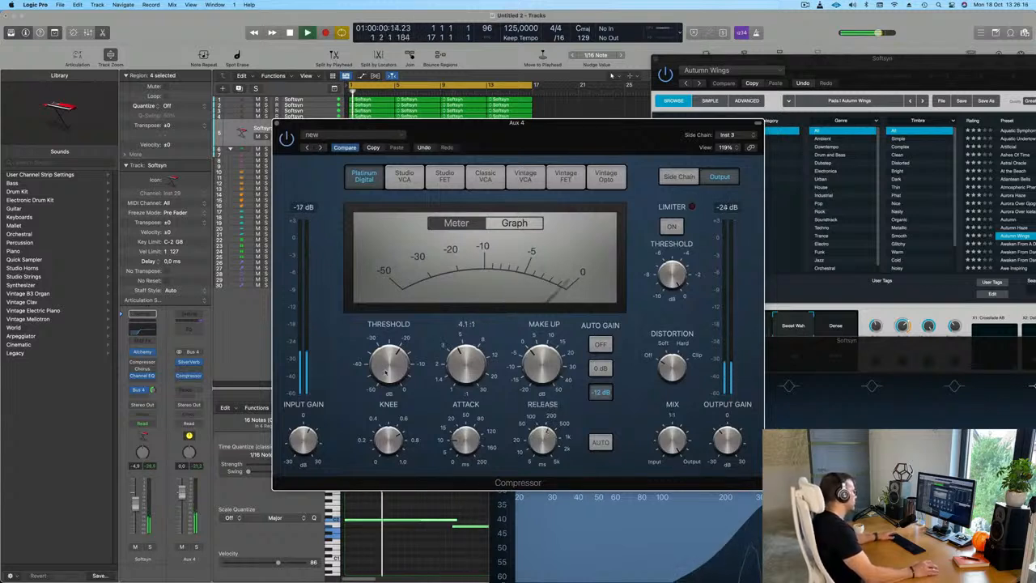
left_click_drag(395, 361, 396, 363)
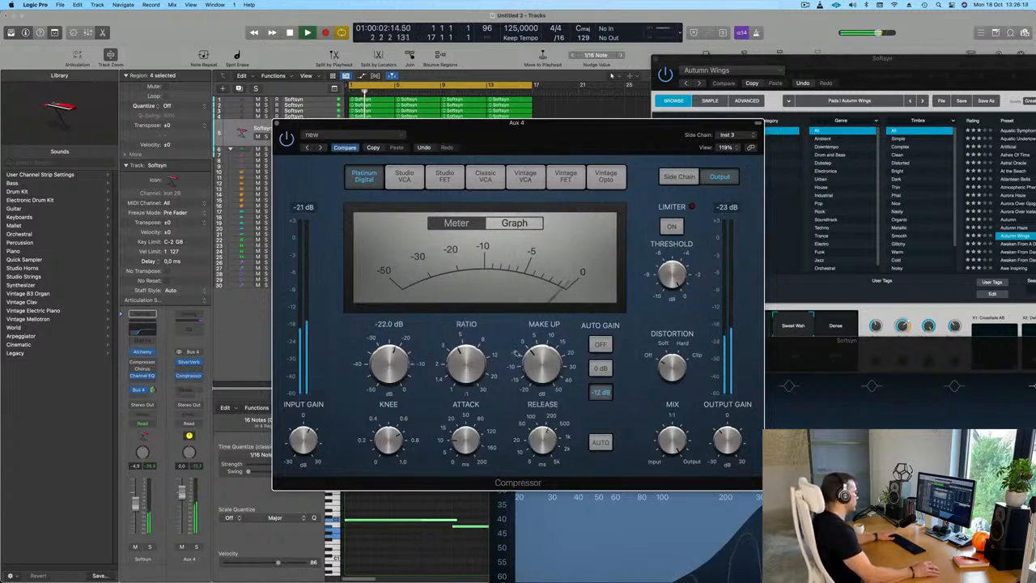
left_click_drag(728, 434, 728, 439)
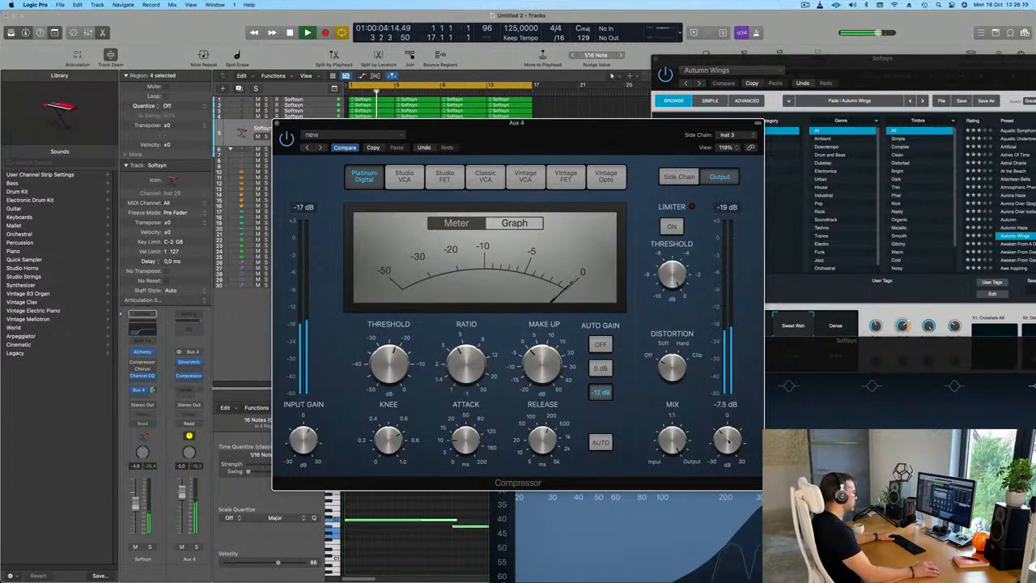
Step: Lower the Aux 4 channel volume to about -4.5 dB during playback and close its Compressor
key("space")
key("space")
left_click_drag(183, 496, 184, 502)
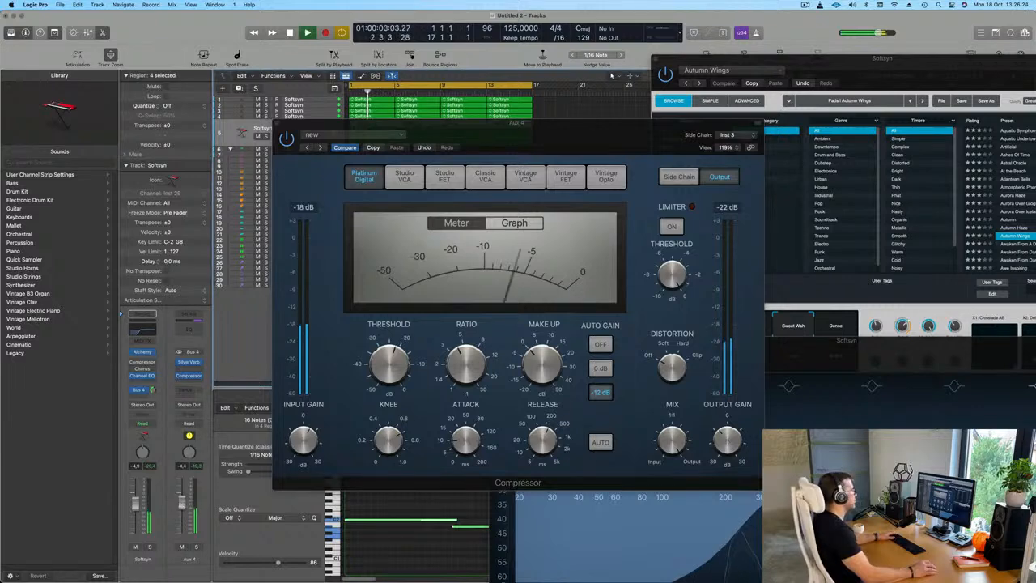
left_click(276, 124)
left_click(550, 183)
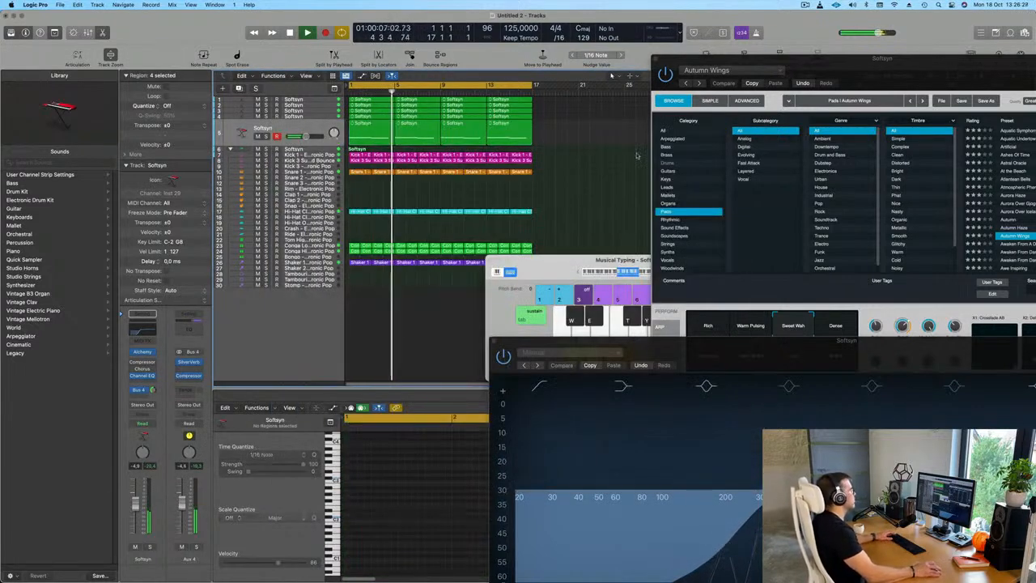
Step: Select all regions and repeat them once to extend the arrangement to bar 33
left_click_drag(842, 75, 733, 183)
scroll(442, 195, "down", 1)
scroll(438, 195, "down", 1)
key("super+a")
key("super+r")
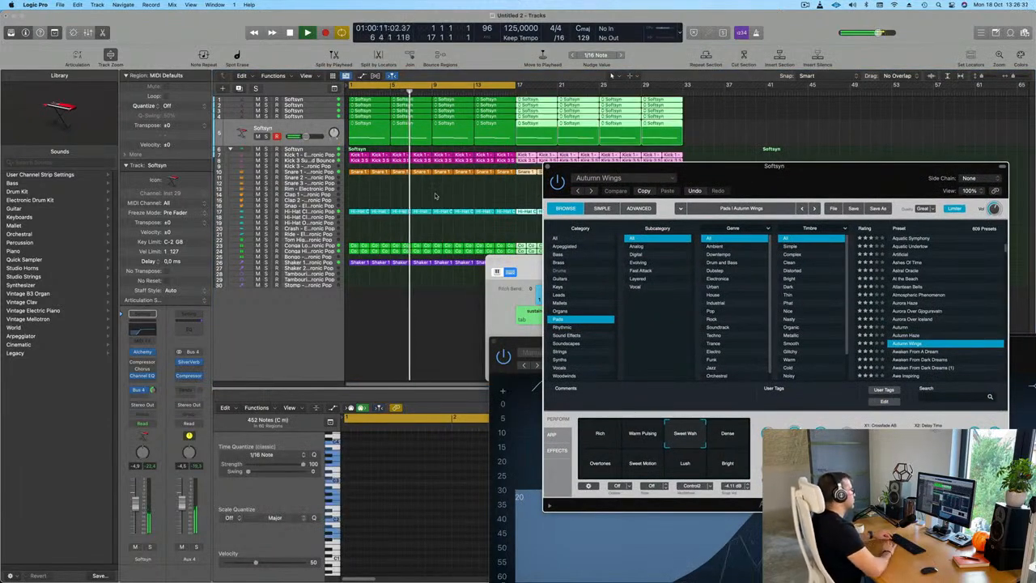
Step: Show the secondary ruler in the Tracks area and extend the cycle range to bar 33
scroll(437, 194, "down", 3)
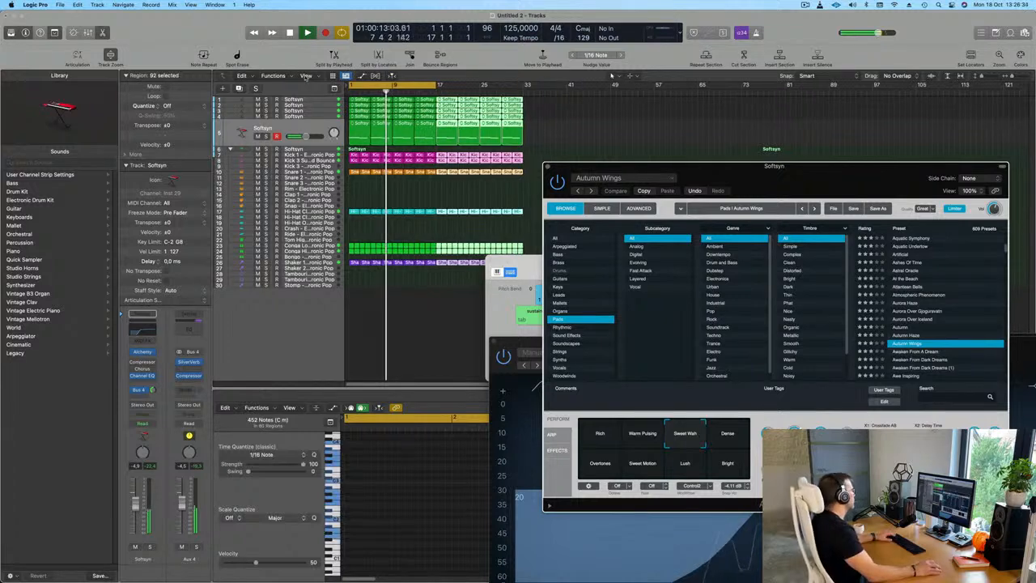
left_click(307, 76)
left_click(331, 176)
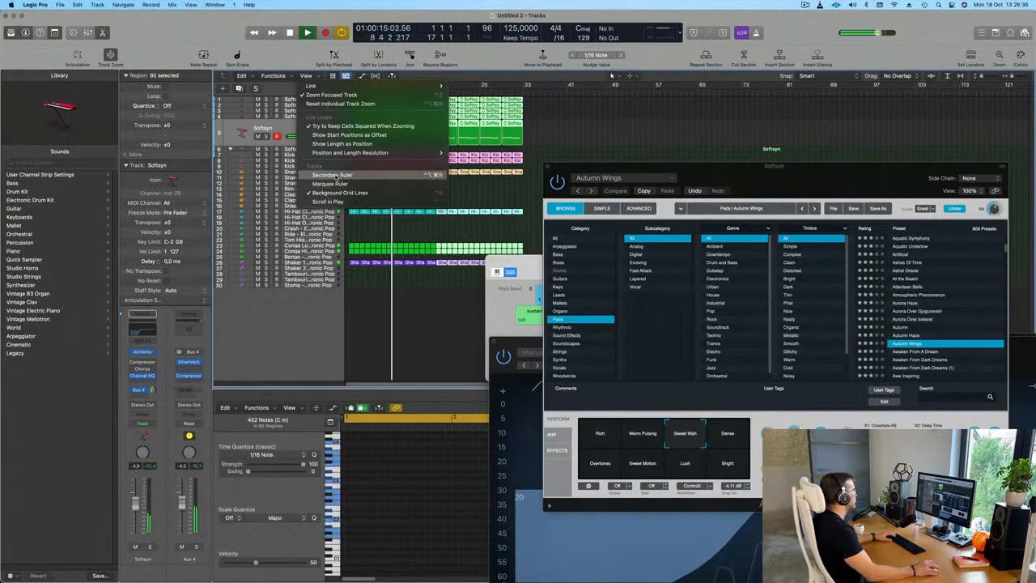
left_click(580, 114)
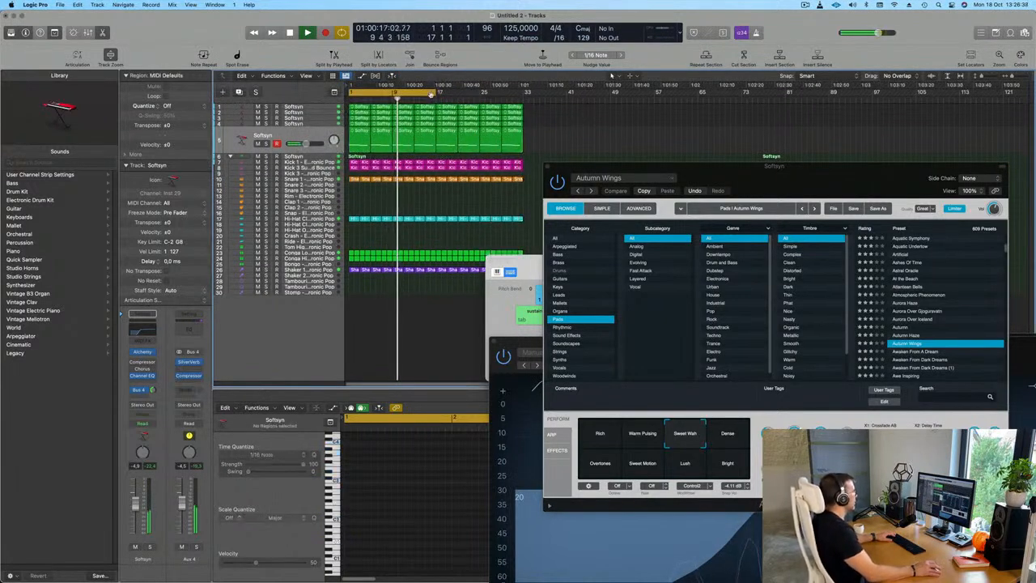
left_click_drag(438, 94, 527, 102)
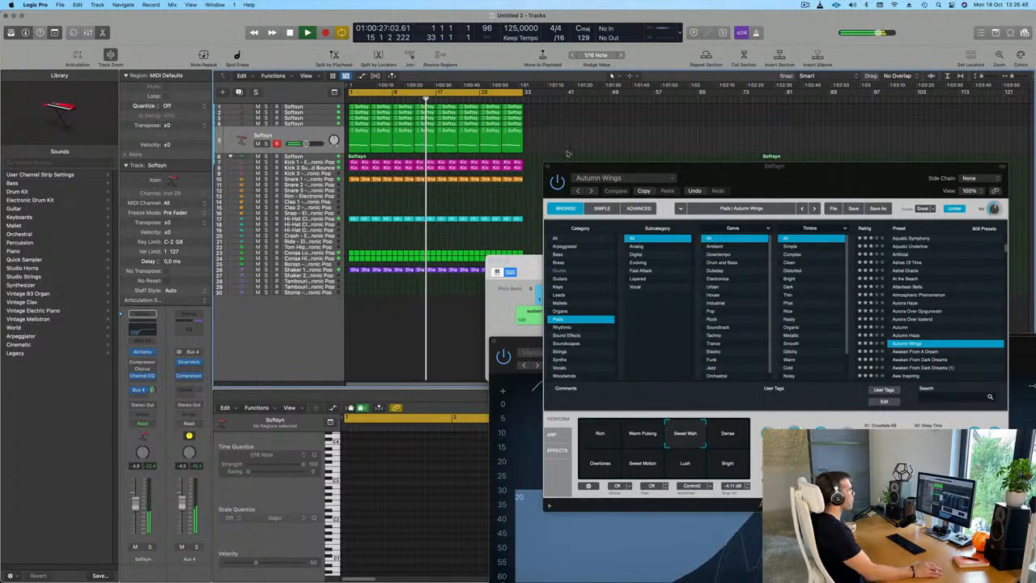
Step: Duplicate the selected Softsyn track with its channel settings and restart playback from the beginning
left_click_drag(712, 165, 624, 126)
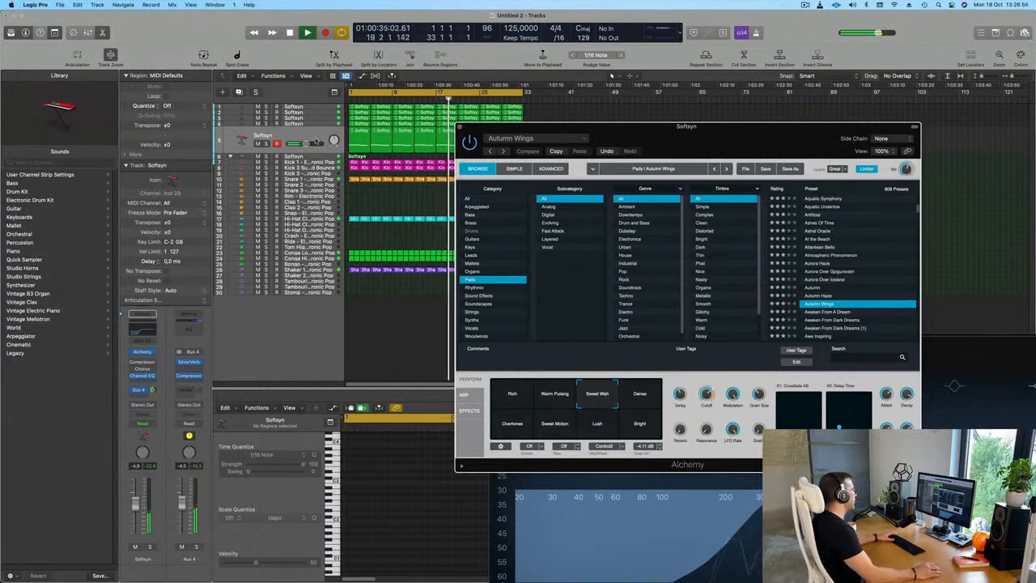
left_click(267, 135)
key("space")
key("space")
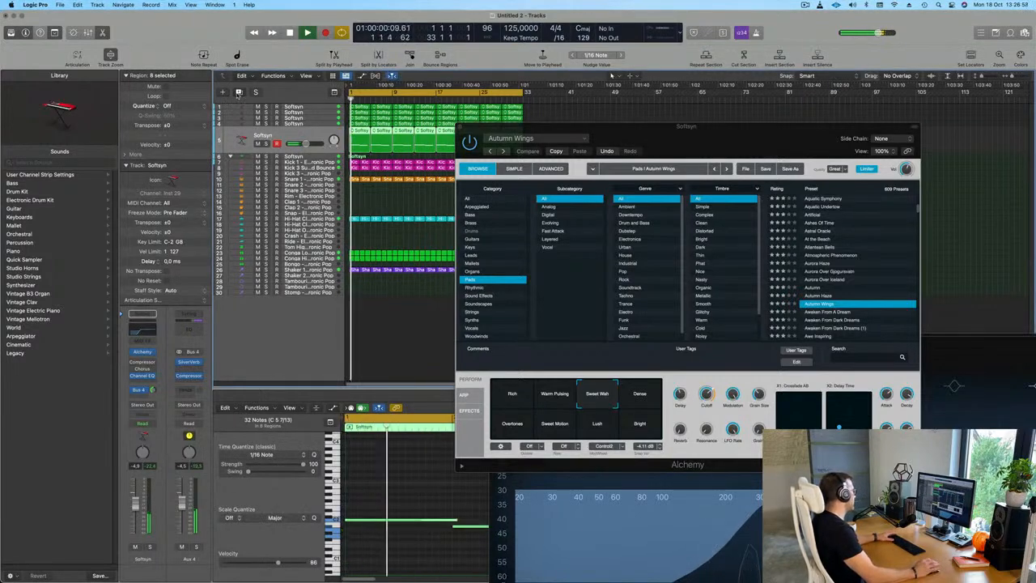
left_click(238, 93)
left_click_drag(707, 130, 738, 125)
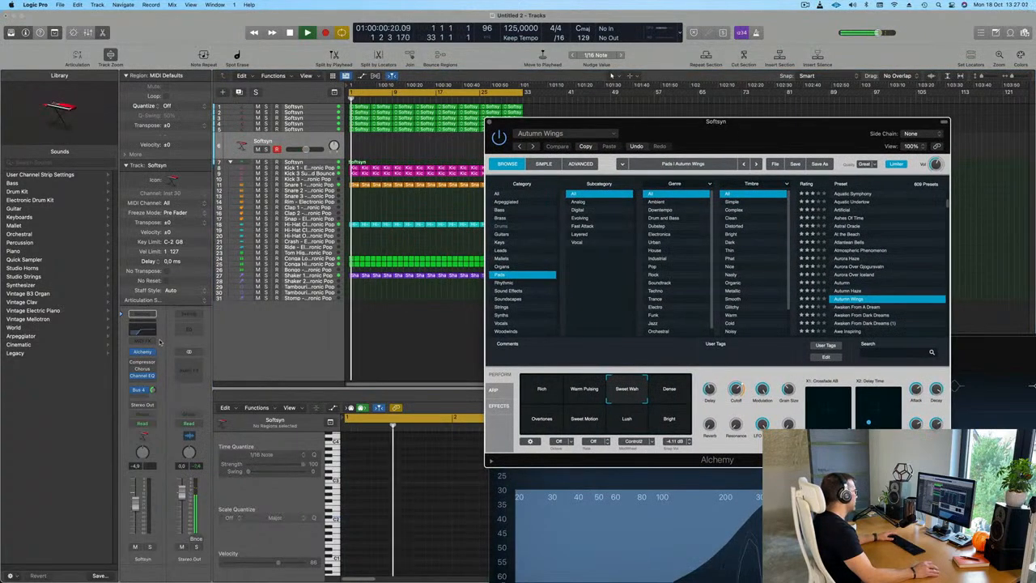
Step: Filter the pads in the already open Alchemy window to the Fast Attack subcategory
left_click(143, 330)
left_click_drag(543, 127, 498, 125)
left_click(276, 115)
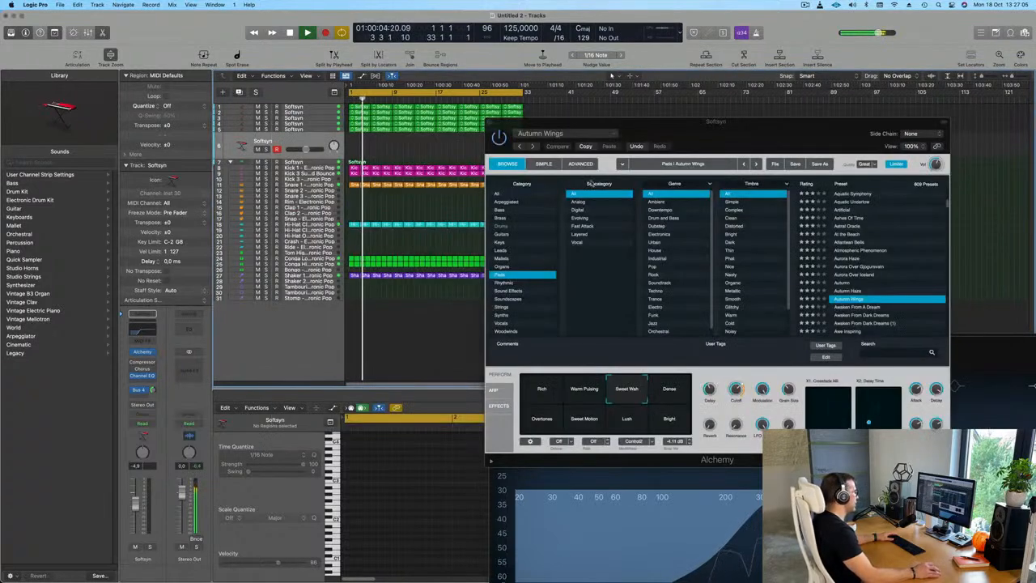
left_click_drag(684, 135, 634, 140)
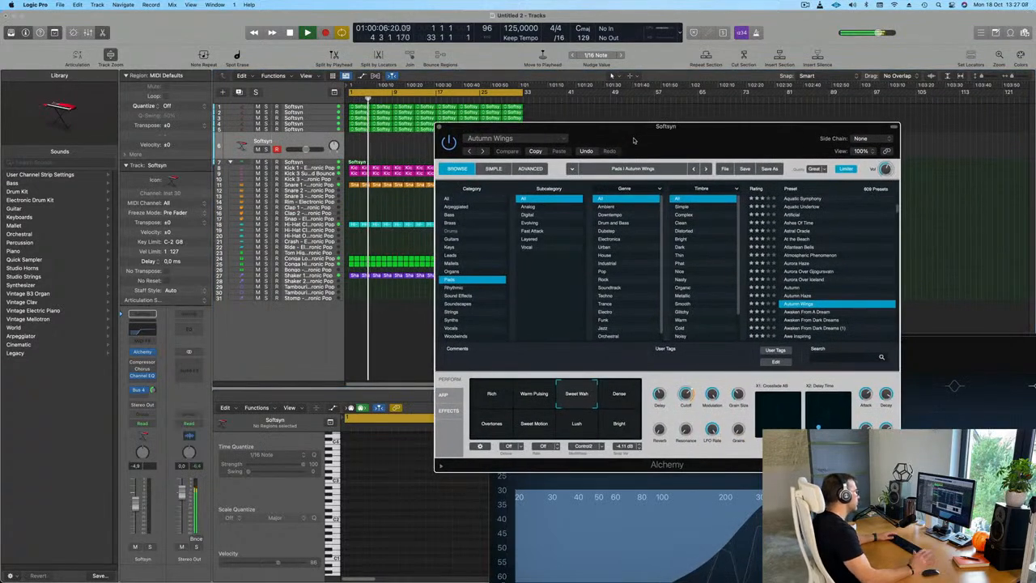
left_click(543, 230)
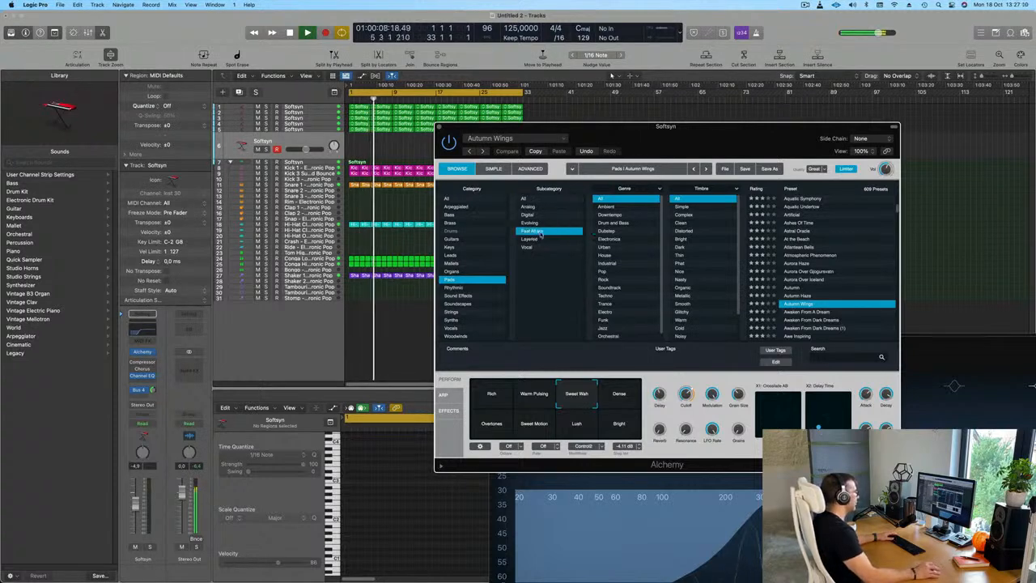
left_click_drag(731, 131, 791, 152)
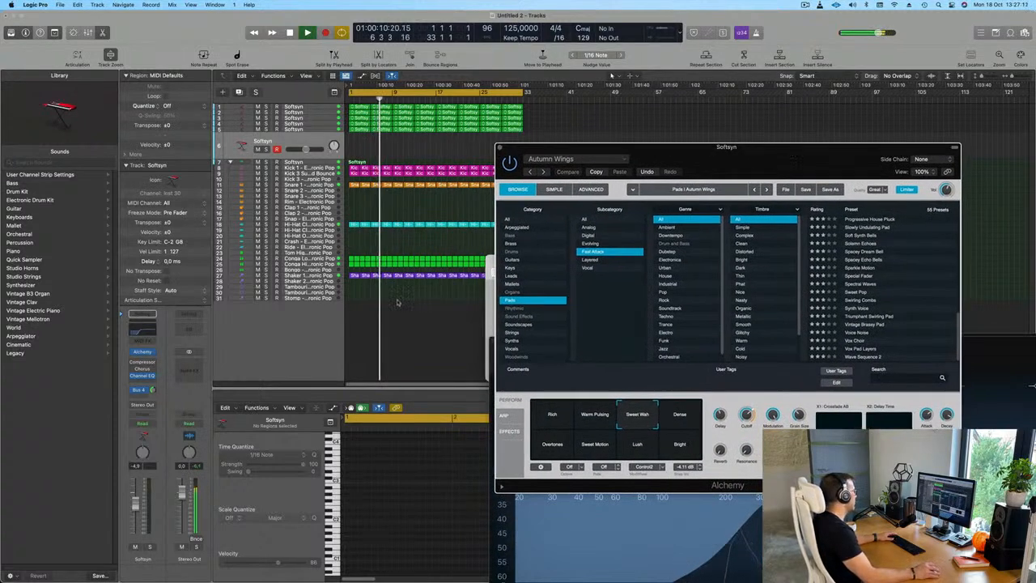
Step: Set the duplicated Softsyn channel's volume to -4.0 dB and open Musical Typing beside the Alchemy window
key("Return")
left_click(165, 459)
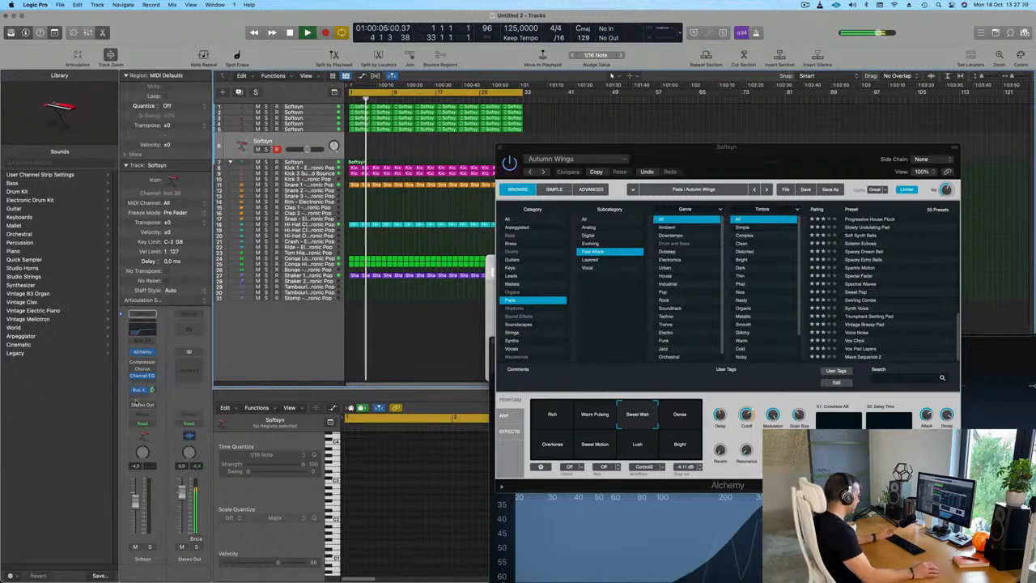
left_click_drag(743, 163, 580, 126)
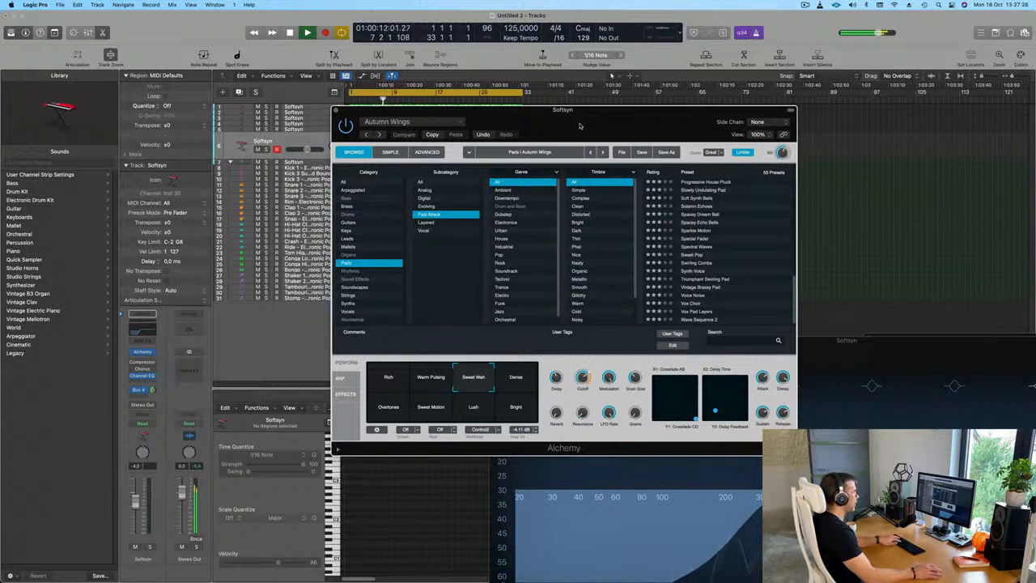
key("super+k")
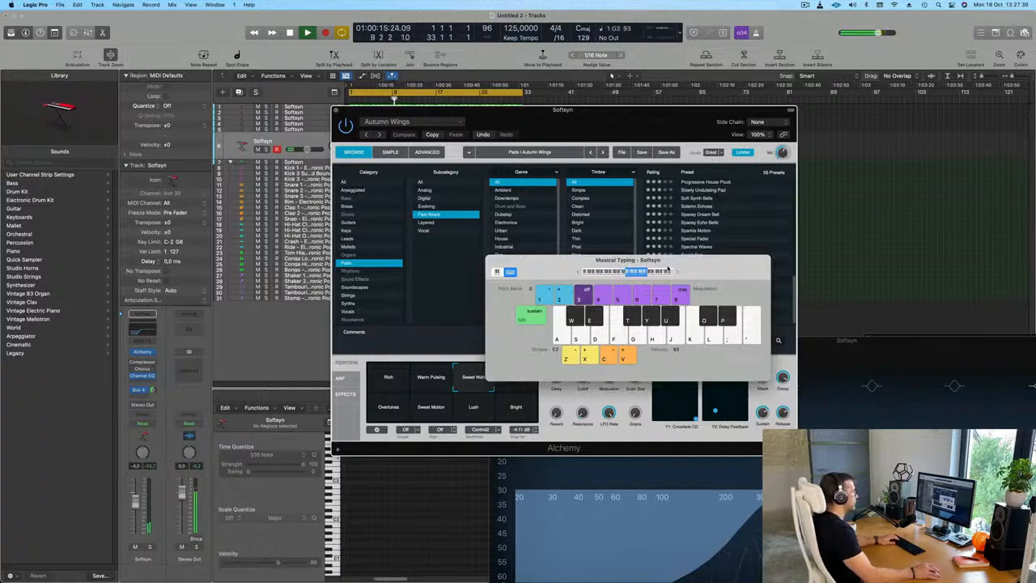
left_click_drag(667, 268, 255, 246)
left_click_drag(575, 118, 603, 111)
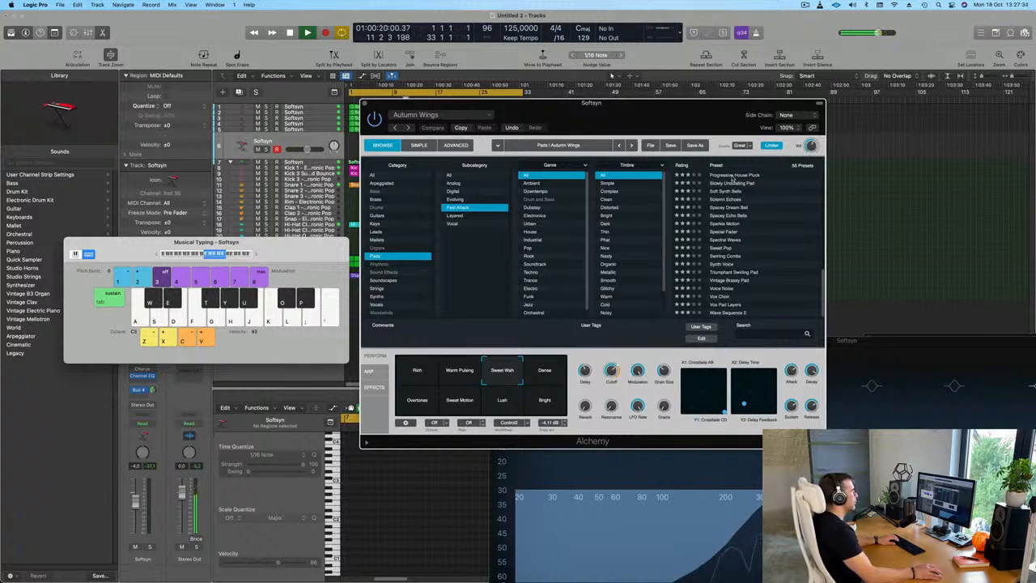
Step: Try the Progressive House Pluck preset in the original Alchemy instance and revert it to Autumn Wings
left_click(732, 176)
left_click_drag(674, 132, 773, 130)
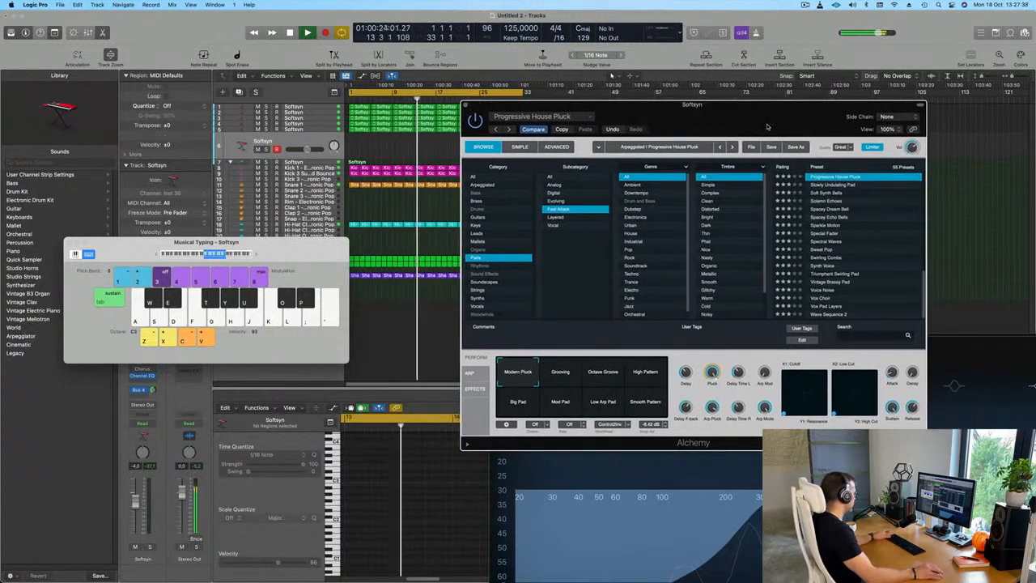
left_click(532, 129)
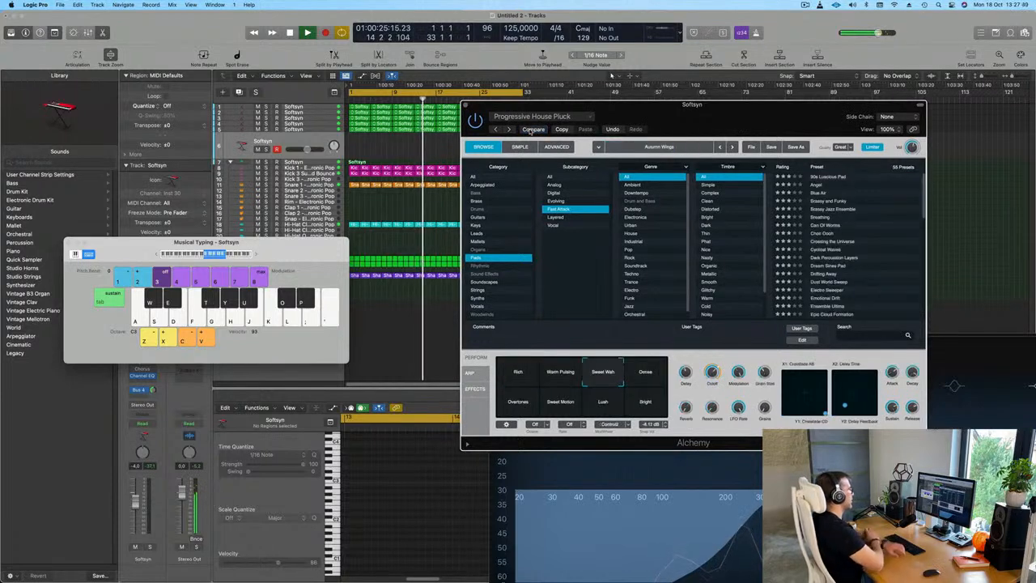
key("space")
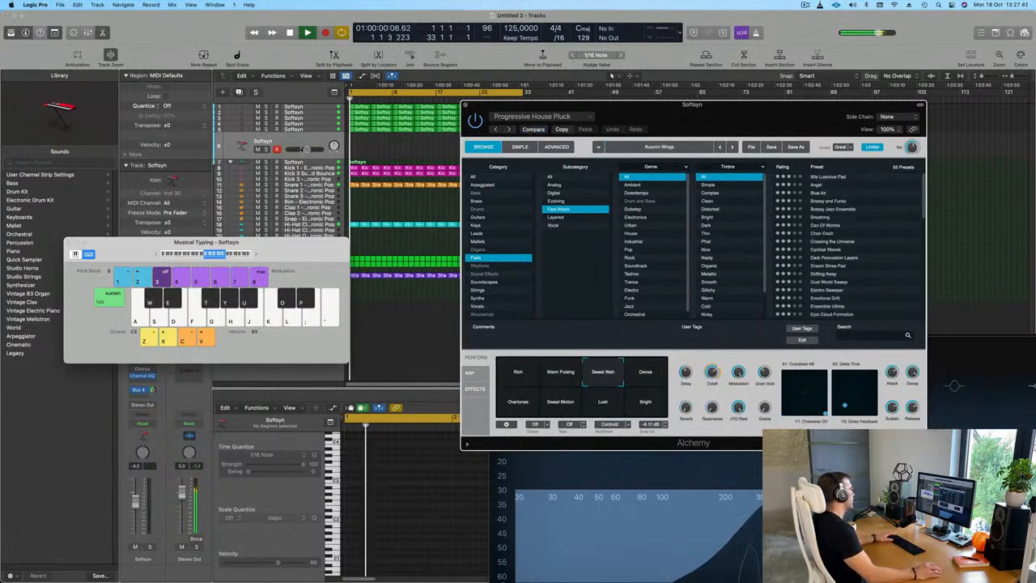
left_click_drag(267, 242, 530, 240)
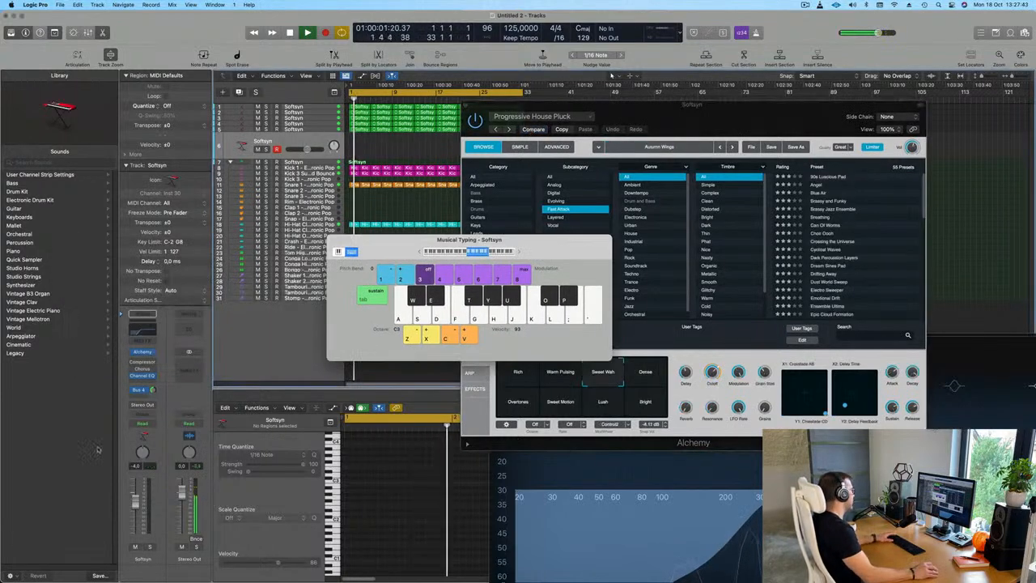
Step: Open the duplicated track's own Alchemy, filter its pads to Fast Attack and close the original track's Alchemy window
left_click(142, 353)
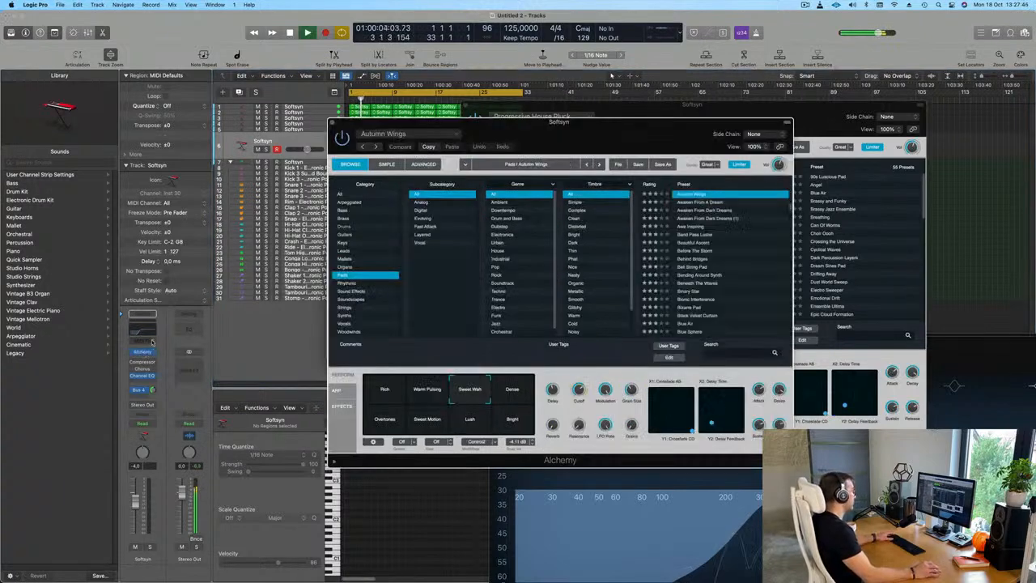
left_click_drag(580, 140, 798, 151)
left_click_drag(522, 242, 368, 249)
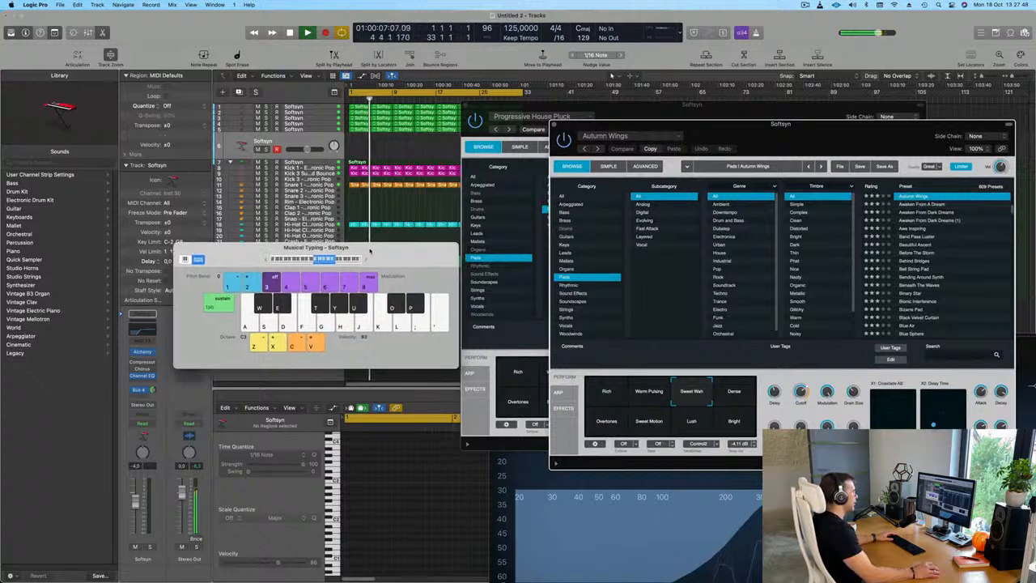
left_click(646, 229)
left_click(466, 107)
left_click(466, 105)
left_click_drag(733, 134, 679, 123)
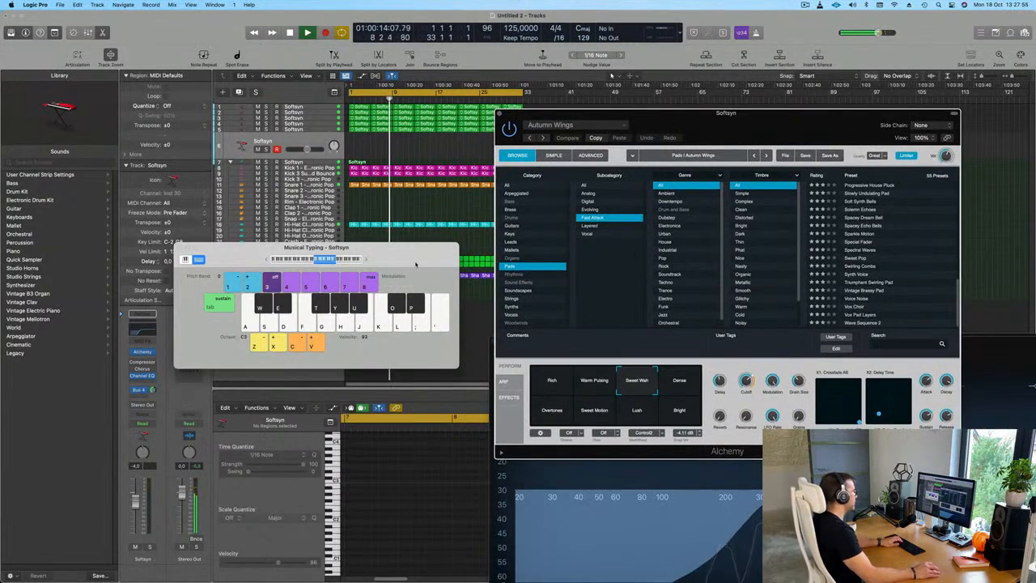
Step: Raise the Musical Typing octave to C4 and play a few test notes with Autumn Wings
key("j")
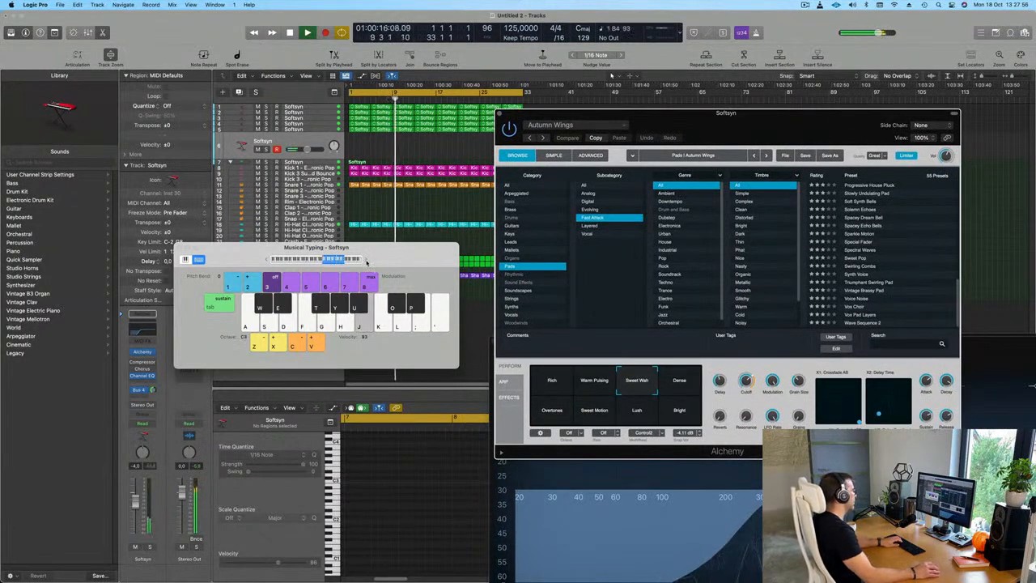
left_click_drag(378, 262, 389, 242)
key("x")
key("g")
key("h")
Step: Load the Progressive House Pluck preset and audition it with a few notes over the playing arrangement
left_click(871, 185)
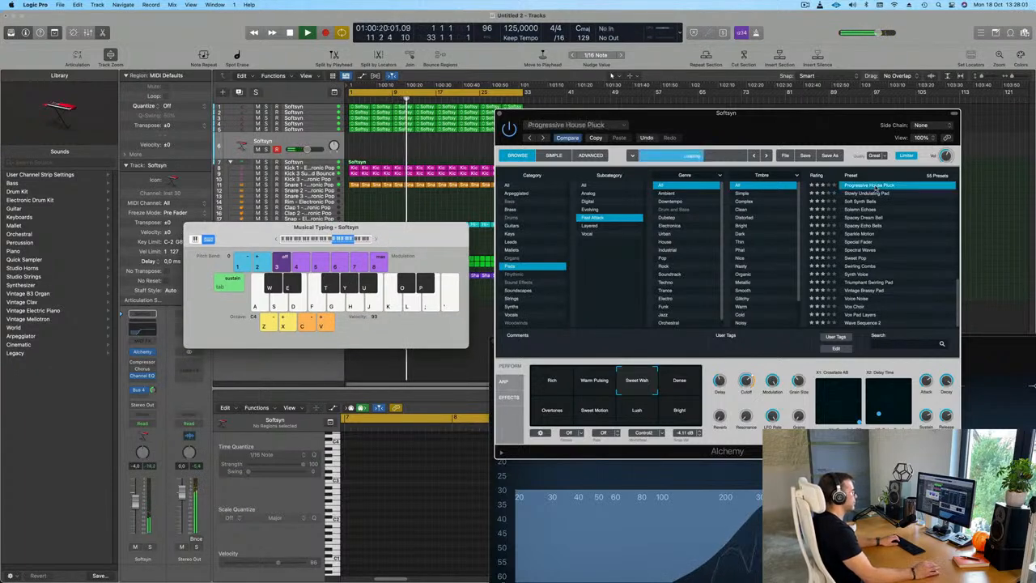
key("g")
key("h")
key("g")
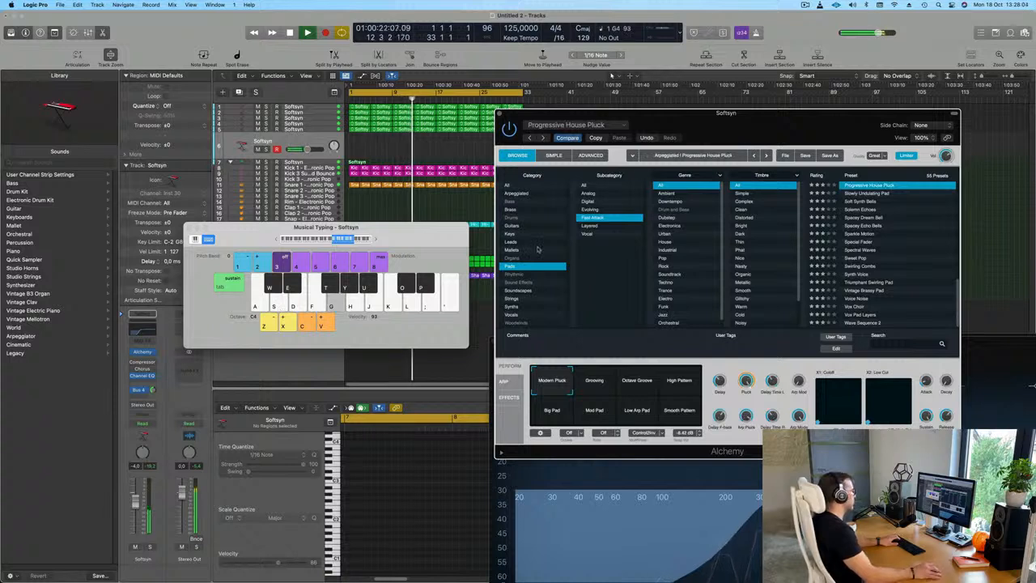
key("h")
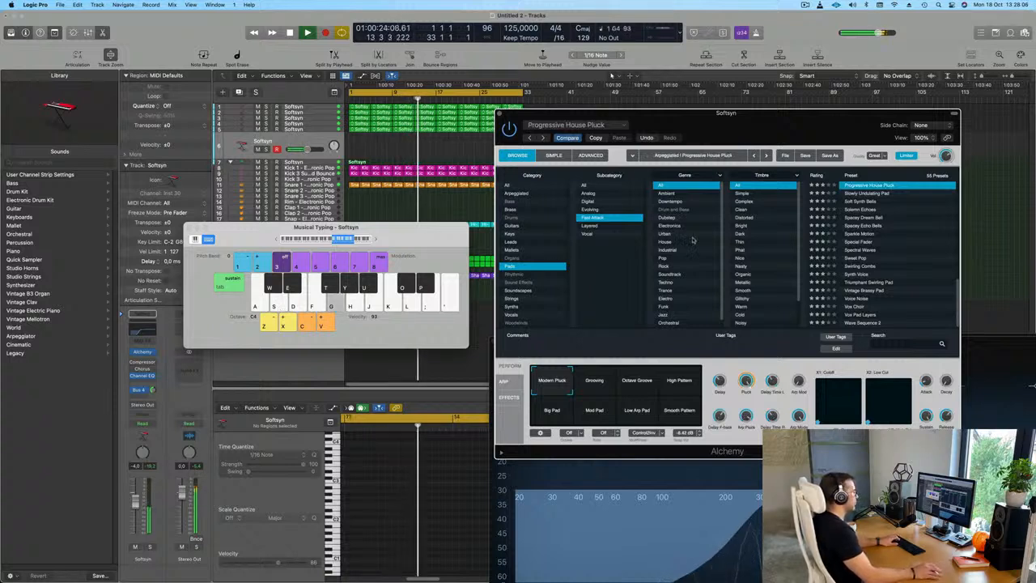
Step: Load the Interrupted Voices preset, lower the keyboard octave to C3 and audition a series of notes
scroll(891, 228, "up", 5)
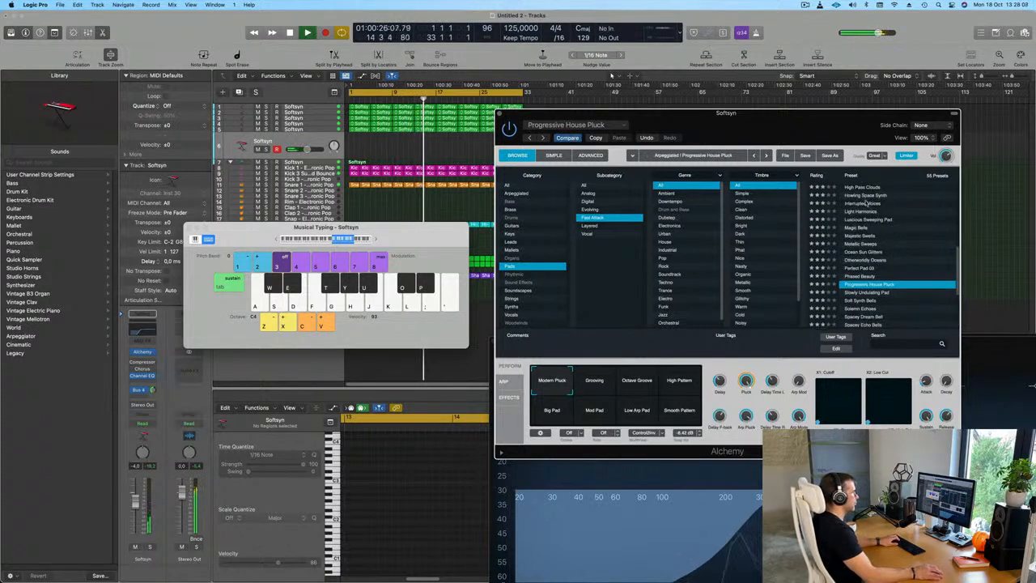
left_click(866, 205)
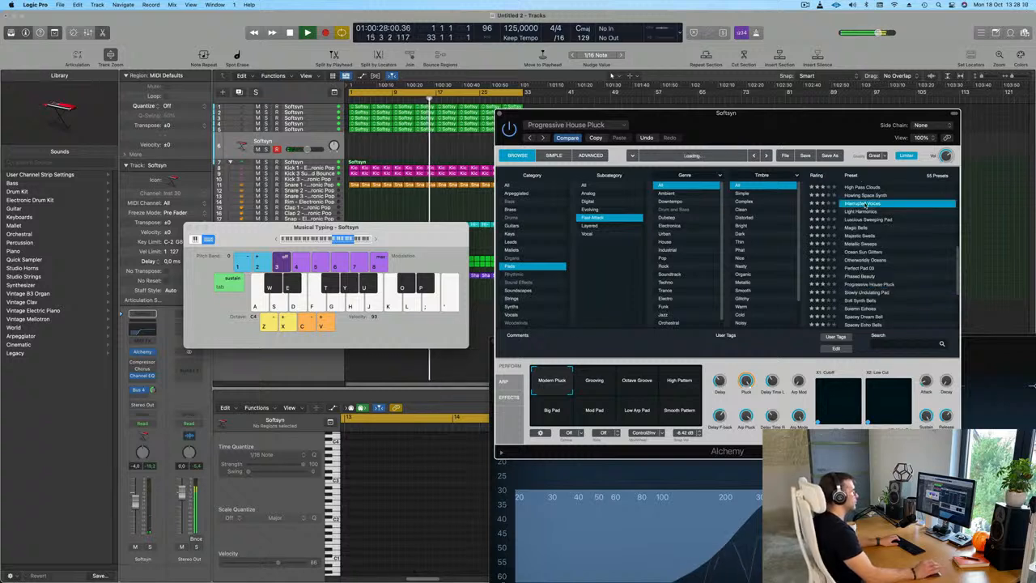
key("g")
key("f")
key("f")
key("f")
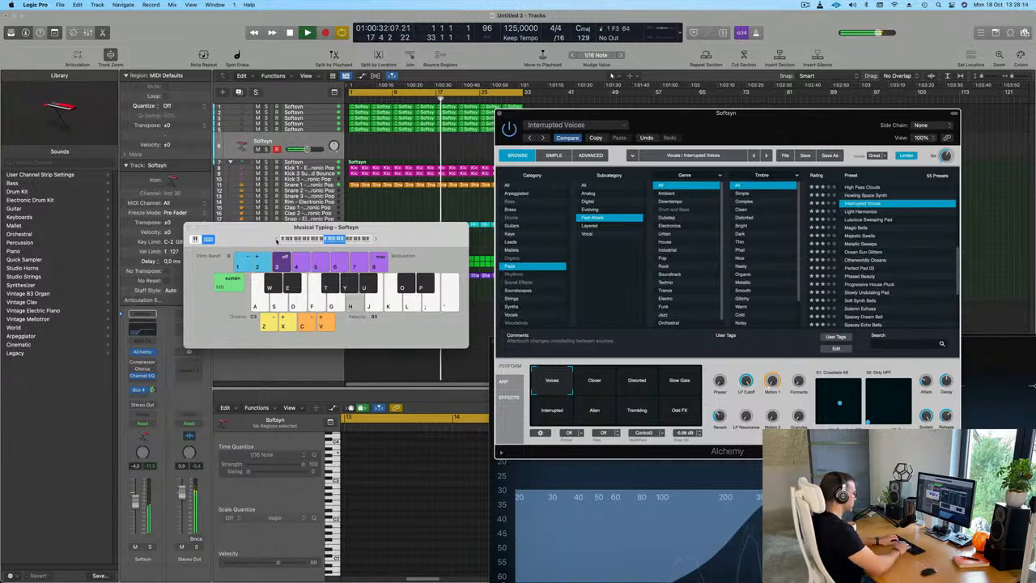
key("semicolon")
key("l")
key("l")
key("semicolon")
key("l")
key("k")
Step: Audition the Closer and Distorted performance variations of Interrupted Voices with a few notes
left_click(597, 380)
key("k")
key("l")
left_click(636, 383)
key("l")
key("k")
Step: Load the Magic Bells preset, raise the keyboard octave to C4 and audition it
left_click(859, 229)
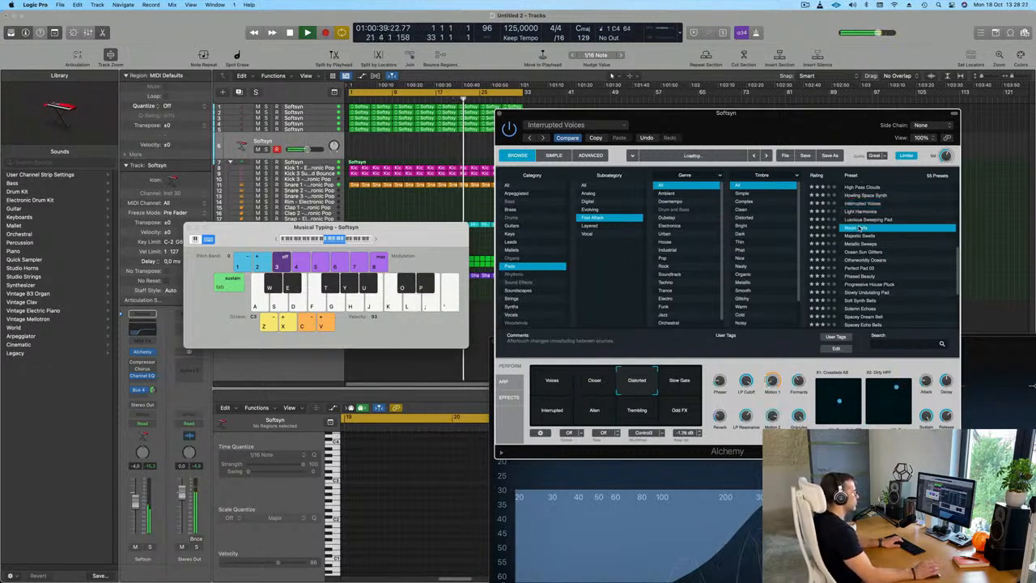
key("semicolon")
key("k")
left_click(376, 240)
key("k")
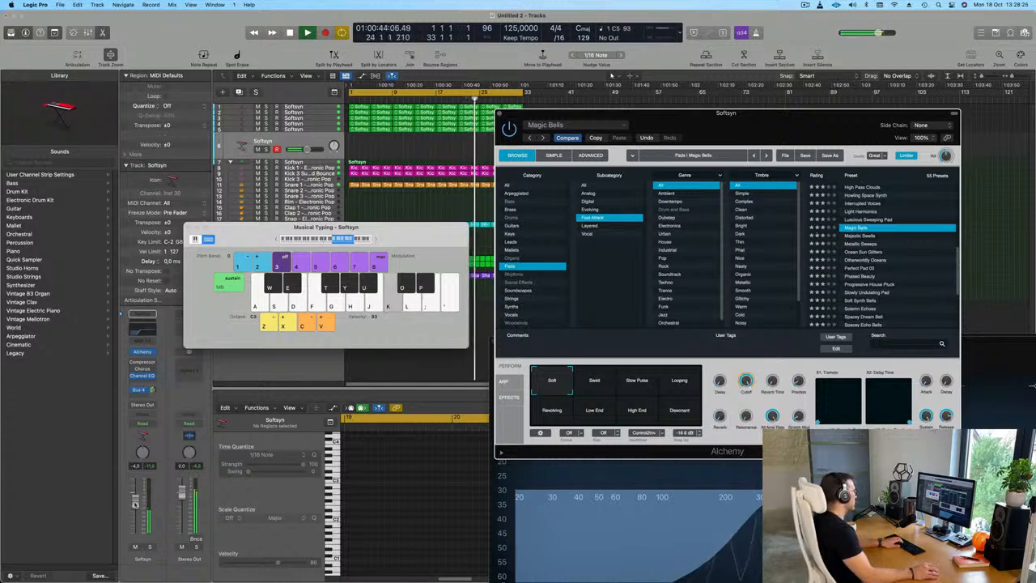
Step: Raise the duplicated Softsyn channel's volume slightly and play more test notes with Magic Bells
left_click(175, 484)
key("f")
key("f")
key("g")
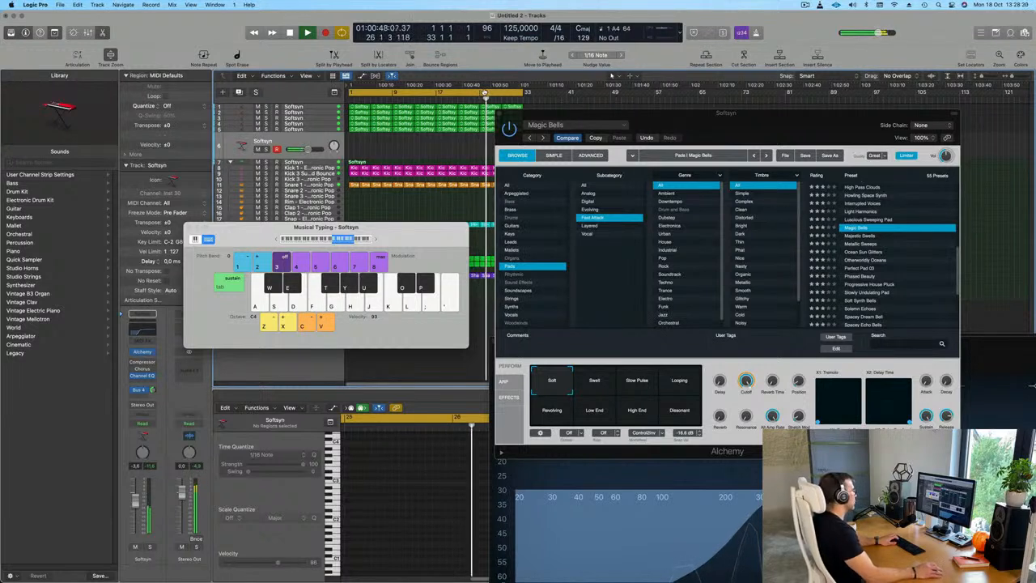
Step: Select the first Softsyn track to display its notes and load the Majestic Swells preset in the open Alchemy window
left_click(322, 108)
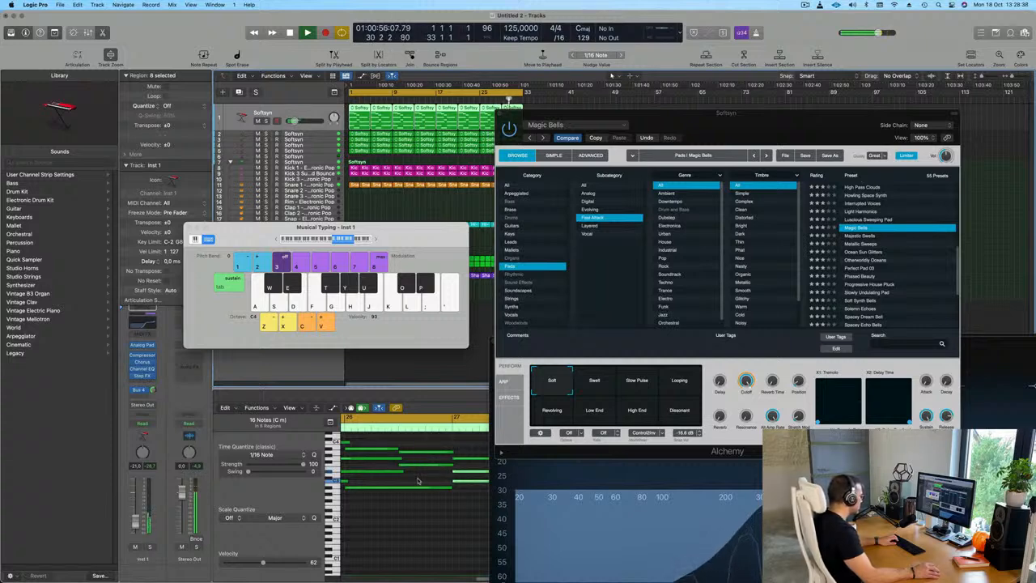
left_click_drag(414, 235, 569, 259)
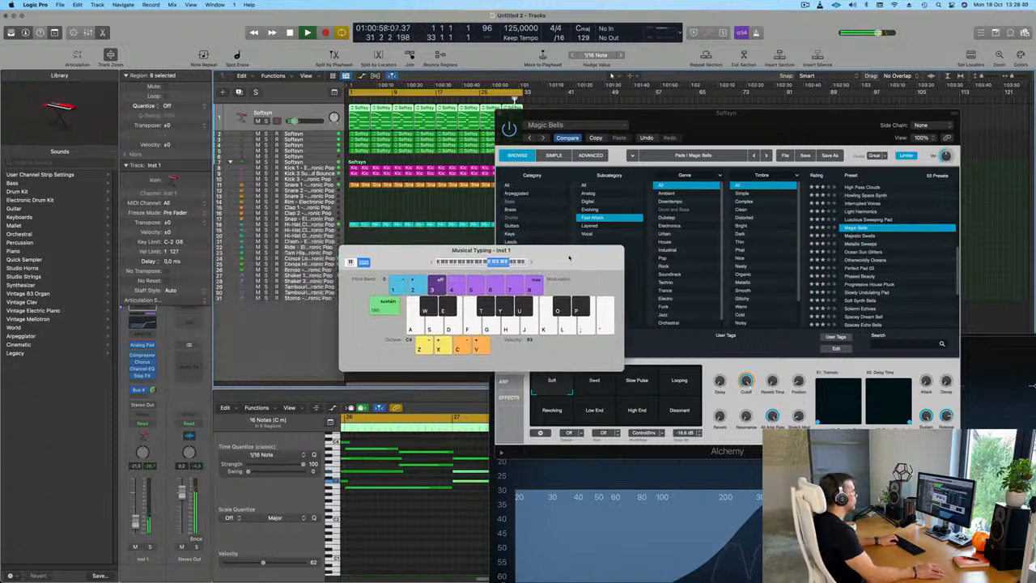
left_click(878, 240)
left_click(865, 236)
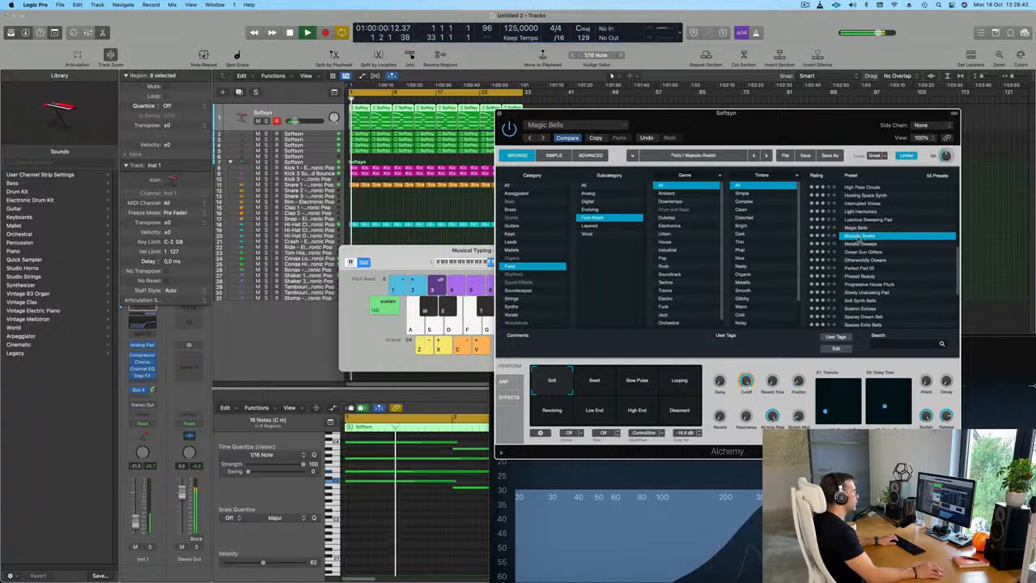
Step: Audition Majestic Swells on the first Softsyn track with a few notes and revert Alchemy to the earlier sound with Compare
left_click_drag(669, 113, 714, 86)
left_click_drag(433, 251, 337, 210)
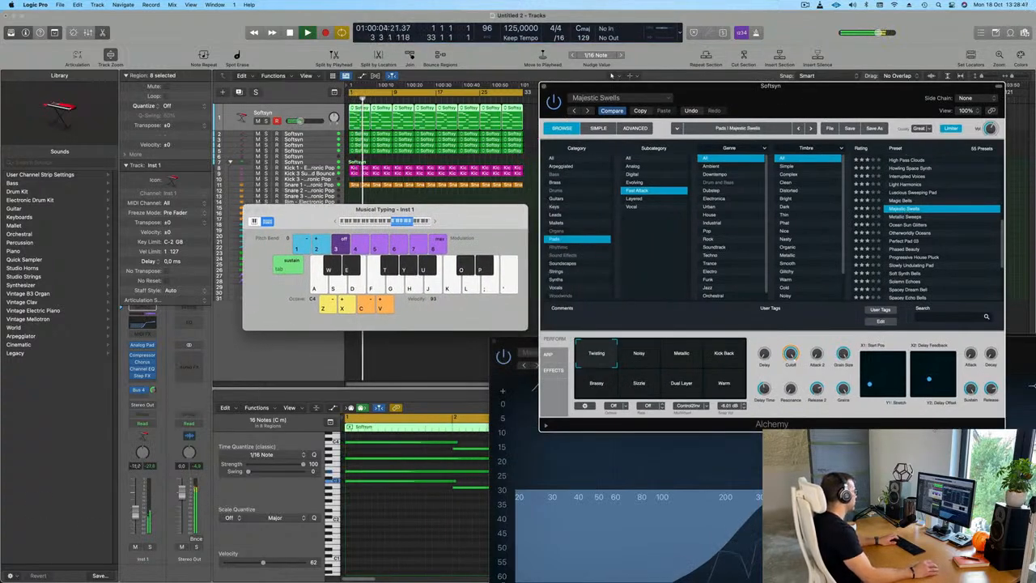
key("f")
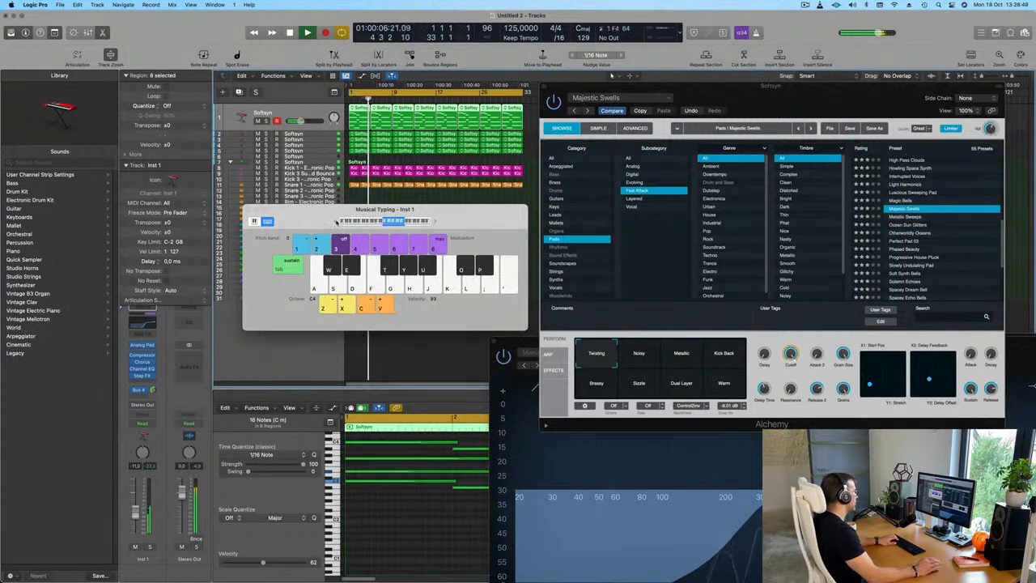
key("f")
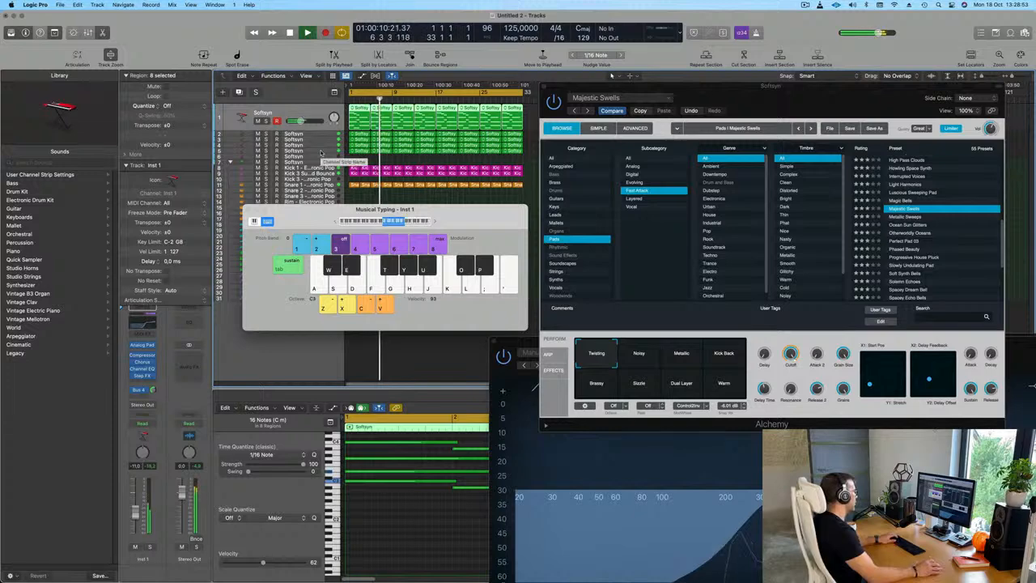
left_click(612, 111)
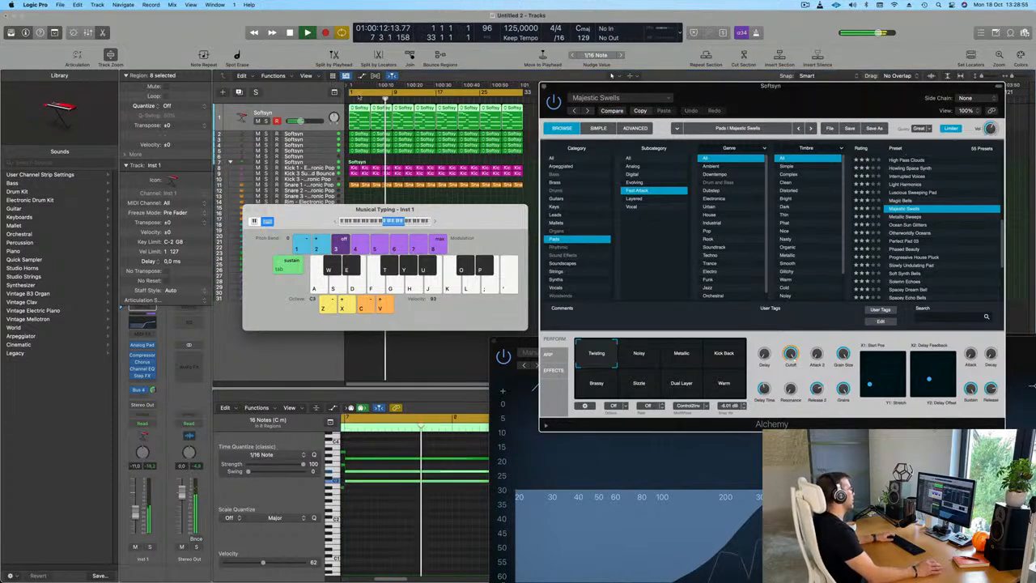
Step: Solo the first Softsyn track, listen to it in isolation and turn its solo off
left_click_drag(439, 218, 454, 322)
key("space")
left_click(324, 151)
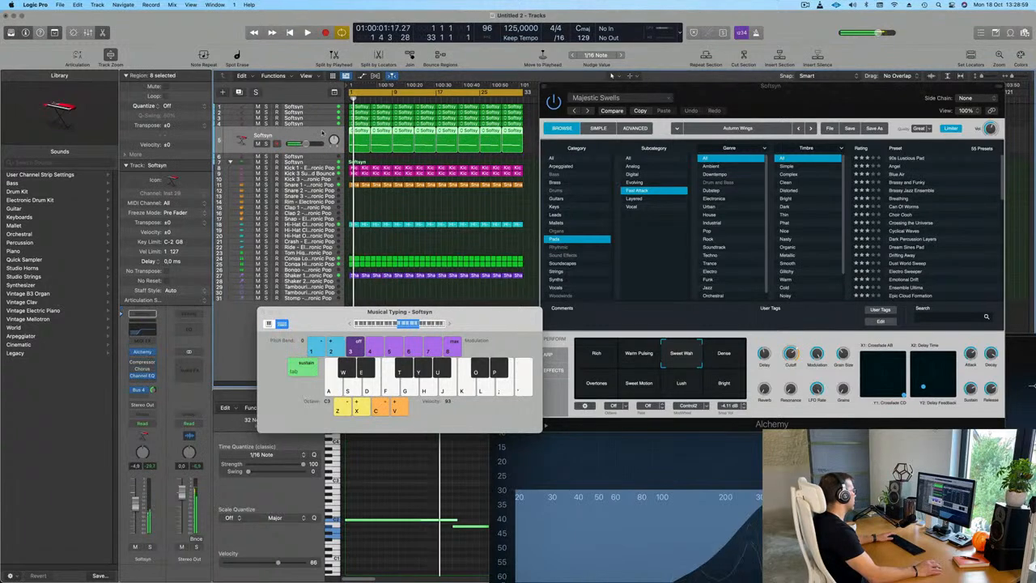
left_click(266, 108)
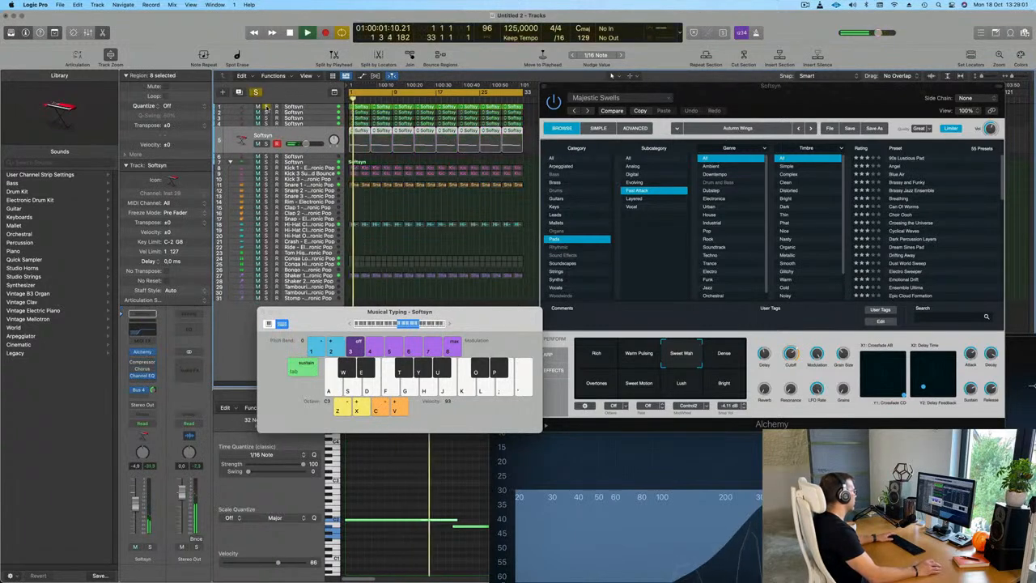
left_click(322, 106)
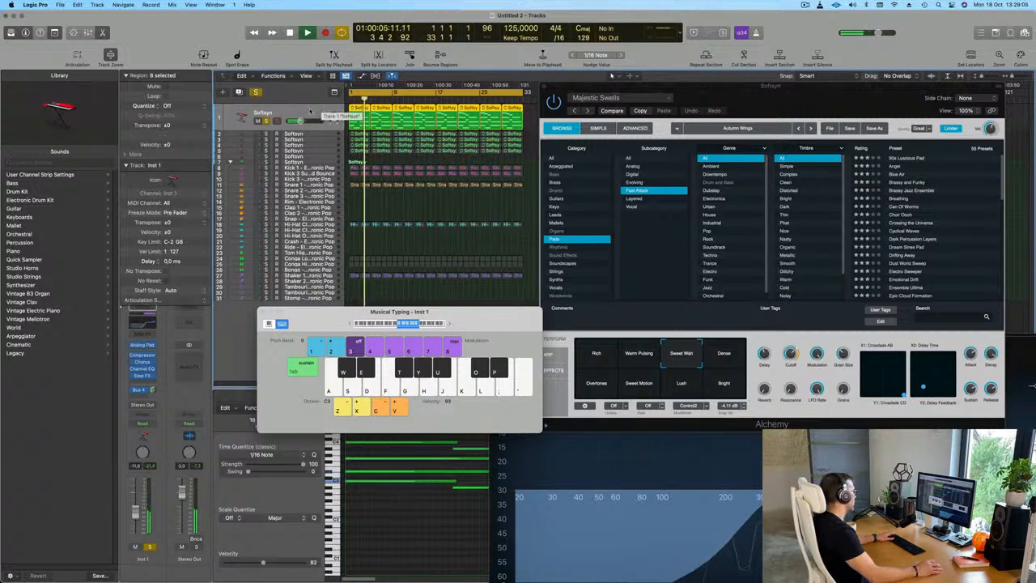
left_click(266, 121)
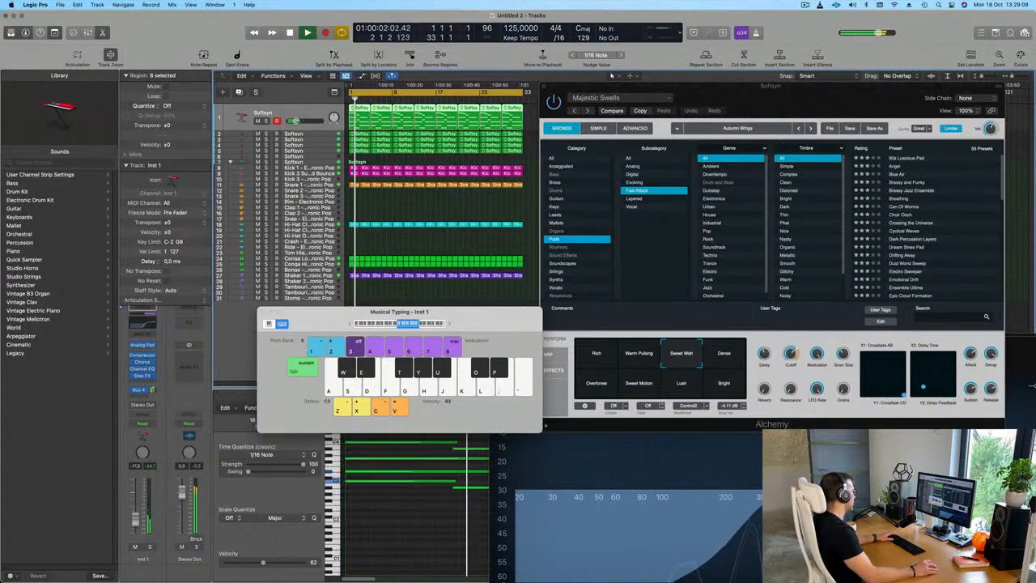
Step: Open Alchemy on the empty sixth Softsyn track, load the Breathing preset and audition it
left_click(318, 155)
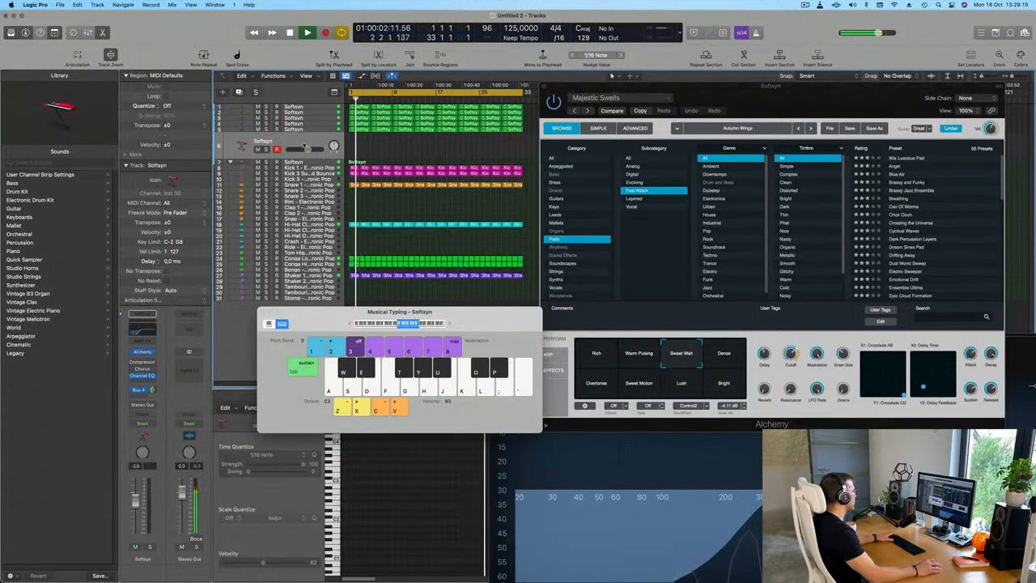
left_click(145, 353)
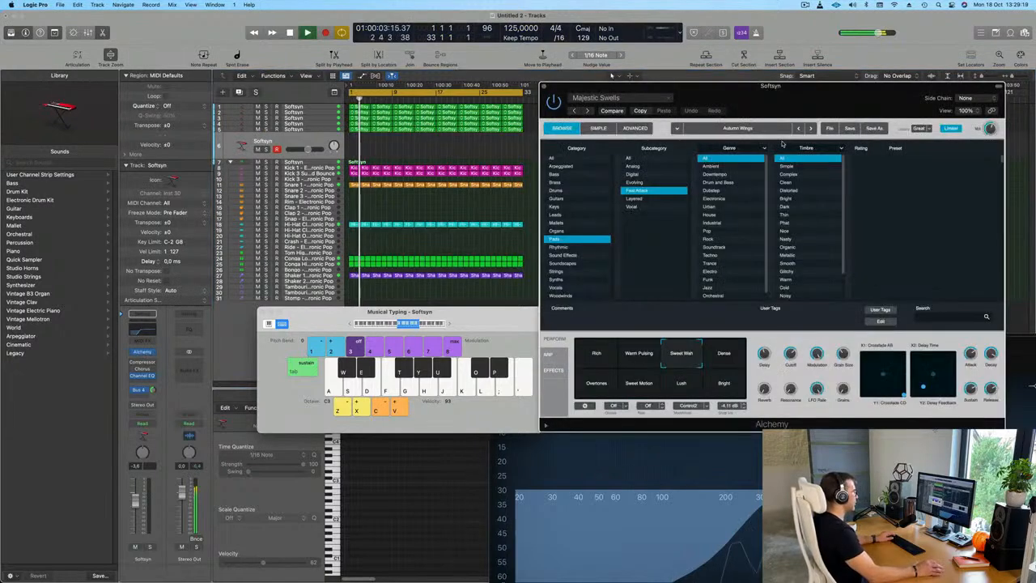
left_click_drag(863, 94, 761, 109)
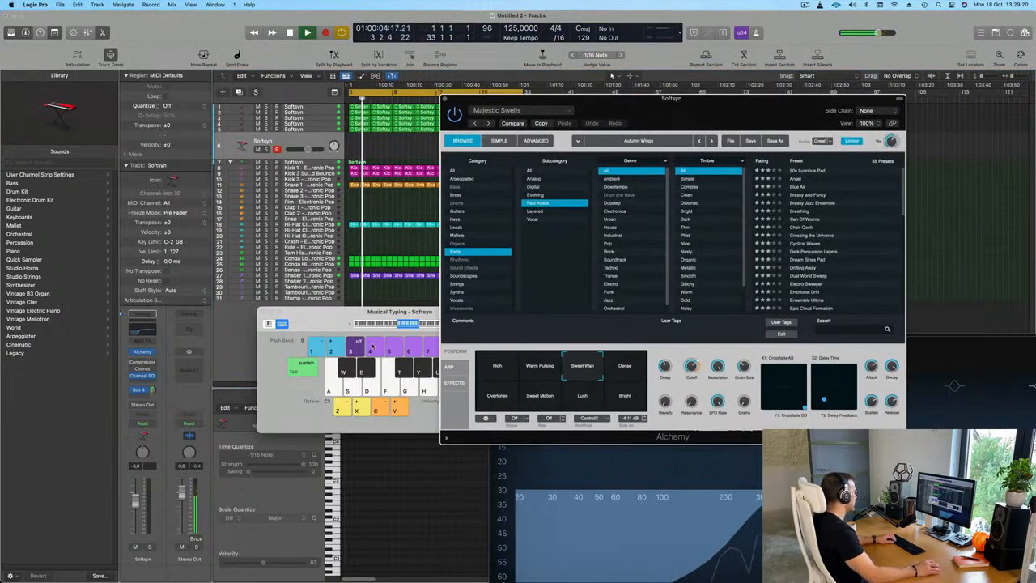
left_click(801, 212)
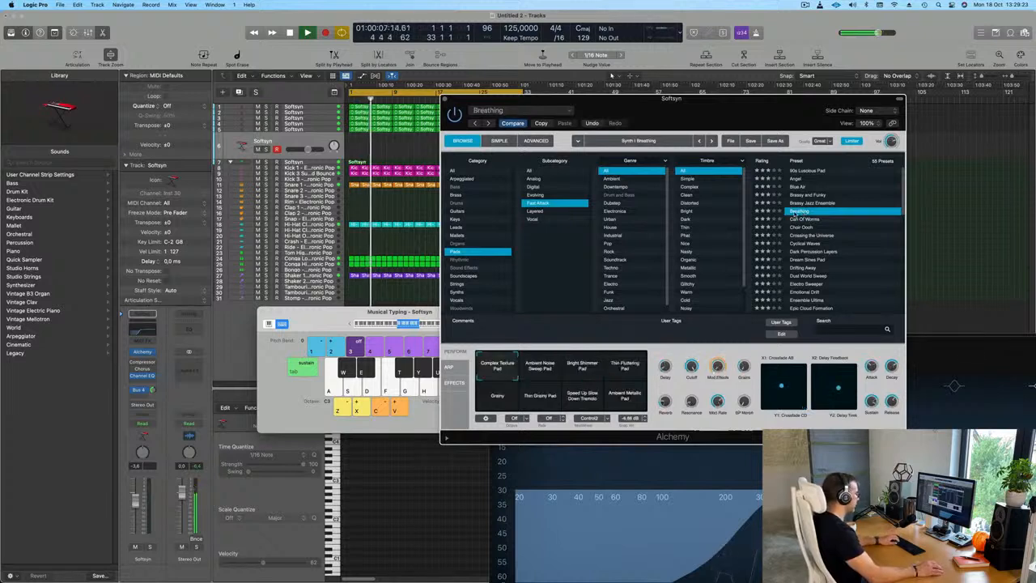
left_click_drag(355, 312, 320, 311)
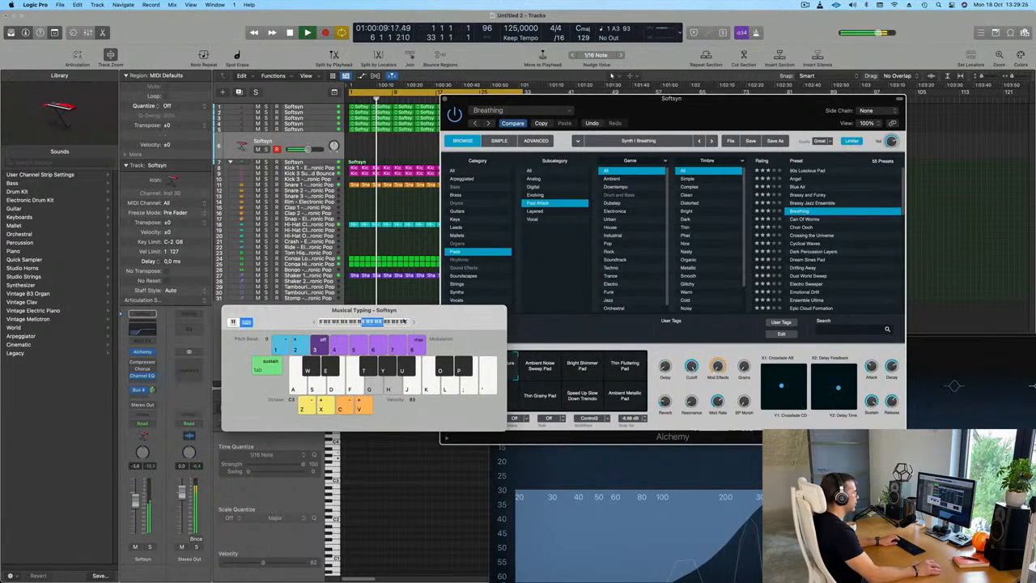
key("j")
Step: Load the Cyclical Waves preset on the sixth Softsyn track and audition it with a few notes
left_click(152, 390)
left_click(808, 243)
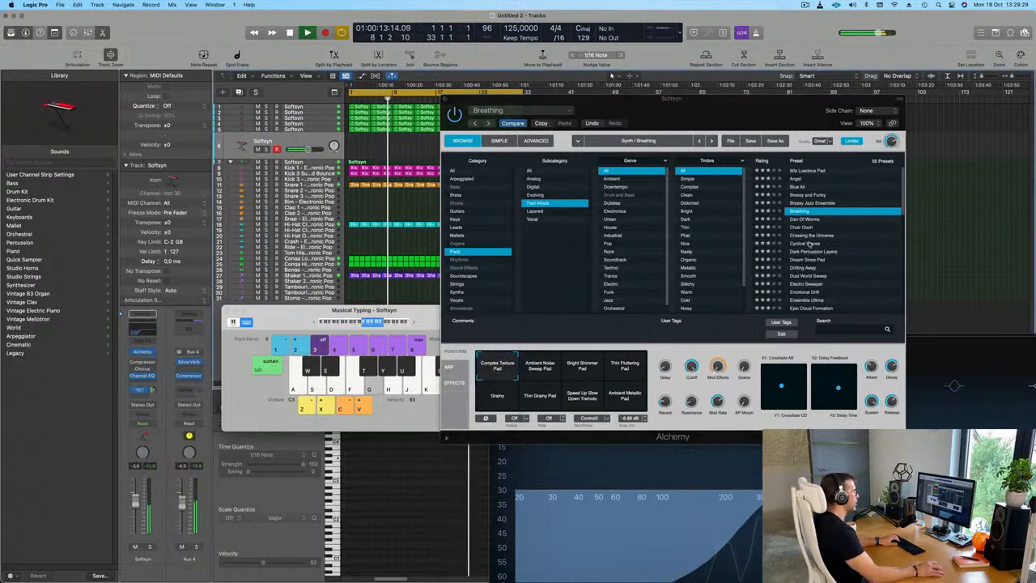
left_click(809, 244)
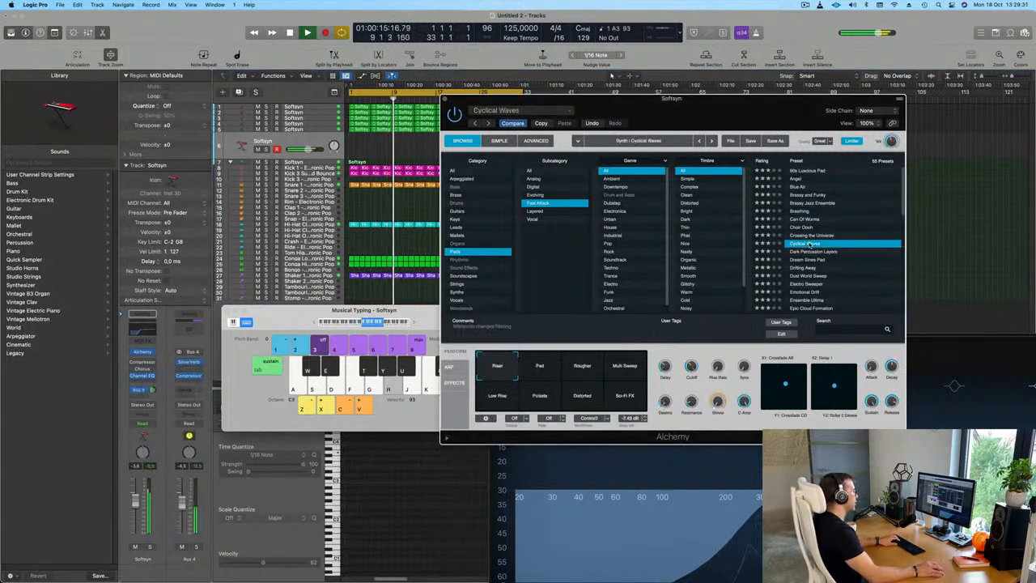
left_click(421, 311)
left_click_drag(422, 312, 332, 292)
key("j")
left_click_drag(716, 105, 906, 77)
key("k")
Step: Lower the sixth Softsyn channel's volume slightly while playing test notes with Cyclical Waves
left_click_drag(352, 300, 520, 344)
key("l")
key("j")
key("k")
left_click_drag(137, 503, 137, 506)
key("j")
key("k")
Step: Raise the keyboard octave to C4 and try melodic notes with the Riser variation of Cyclical Waves
left_click(481, 353)
key("j")
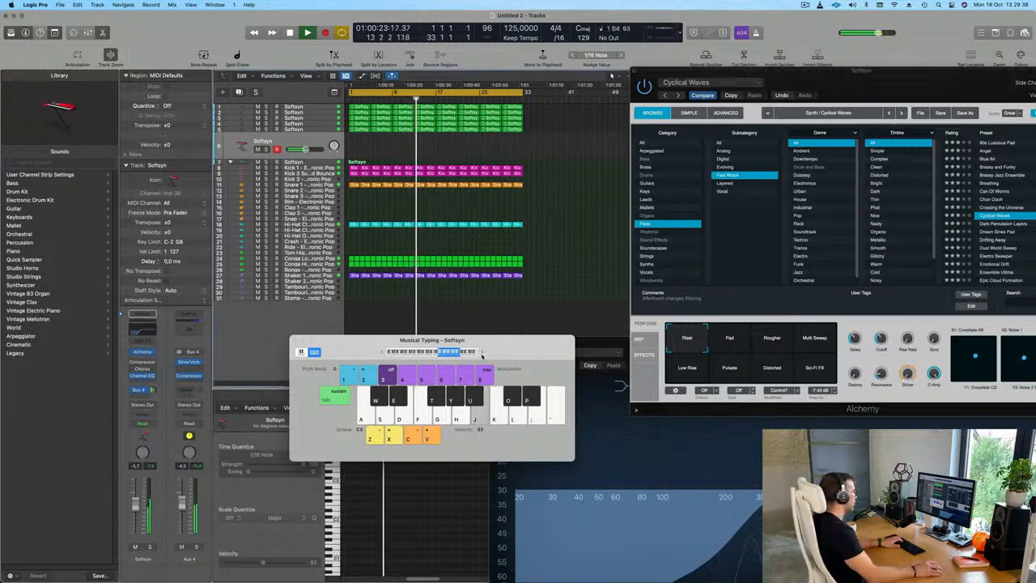
key("h")
key("d")
key("a")
key("s")
key("d")
key("a")
key("s")
left_click_drag(508, 346, 414, 272)
key("a")
Step: Audition the Pad, Rougher and Multi Sweep performance variations of Cyclical Waves with test notes
left_click_drag(851, 72, 719, 76)
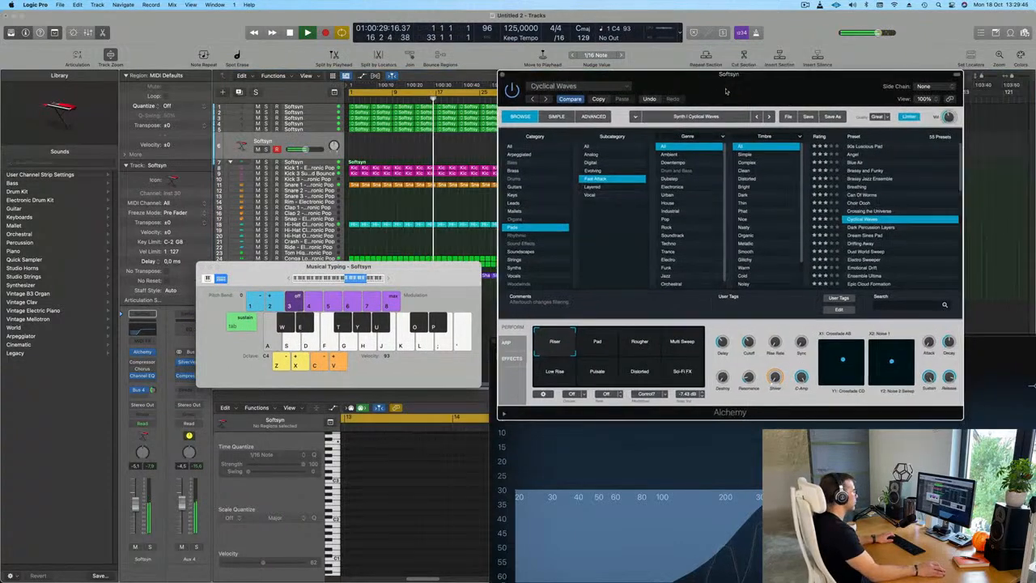
left_click(604, 347)
key("a")
left_click(640, 343)
key("a")
key("d")
key("a")
left_click(685, 343)
key("a")
Step: Audition the Low Rise and Pulsate variations of Cyclical Waves and raise the sixth Softsyn channel's volume slightly
left_click(555, 371)
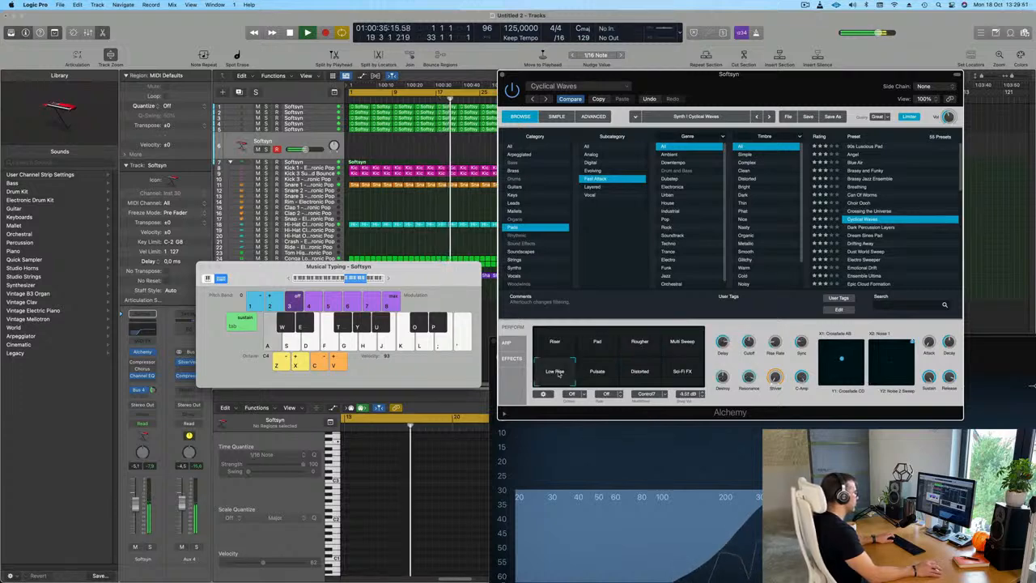
key("a")
left_click(613, 373)
key("a")
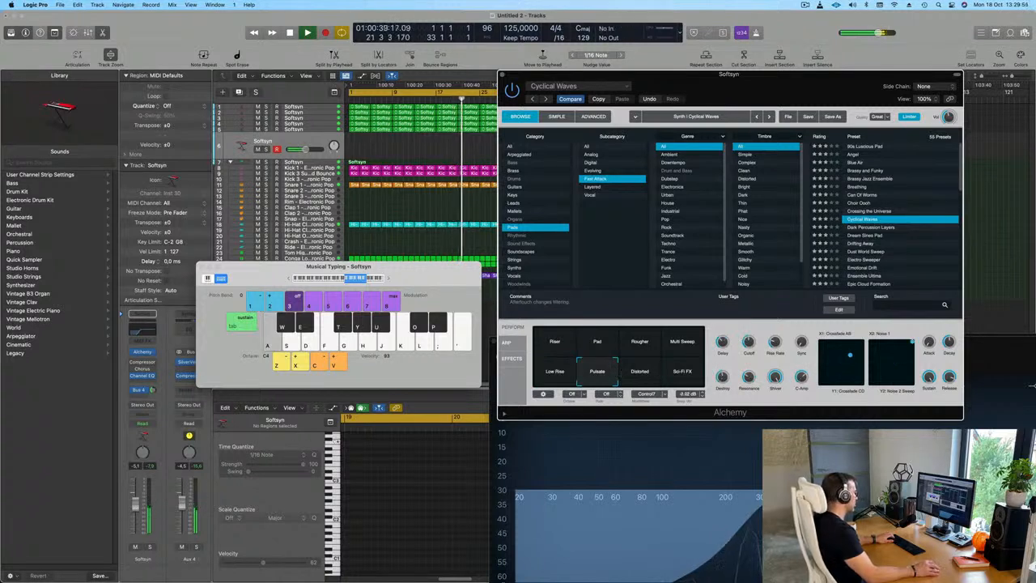
left_click_drag(135, 502, 136, 500)
key("k")
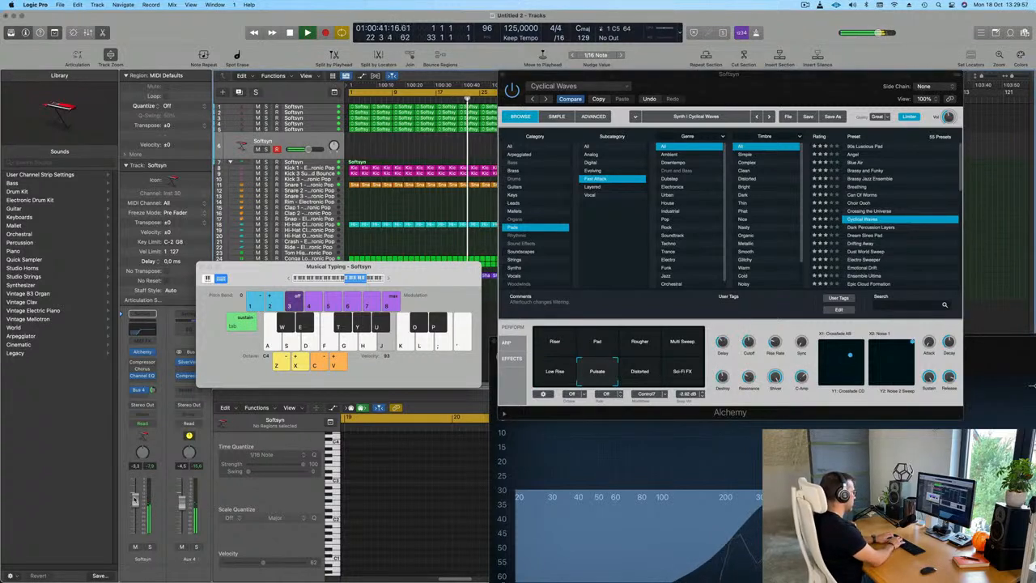
key("k")
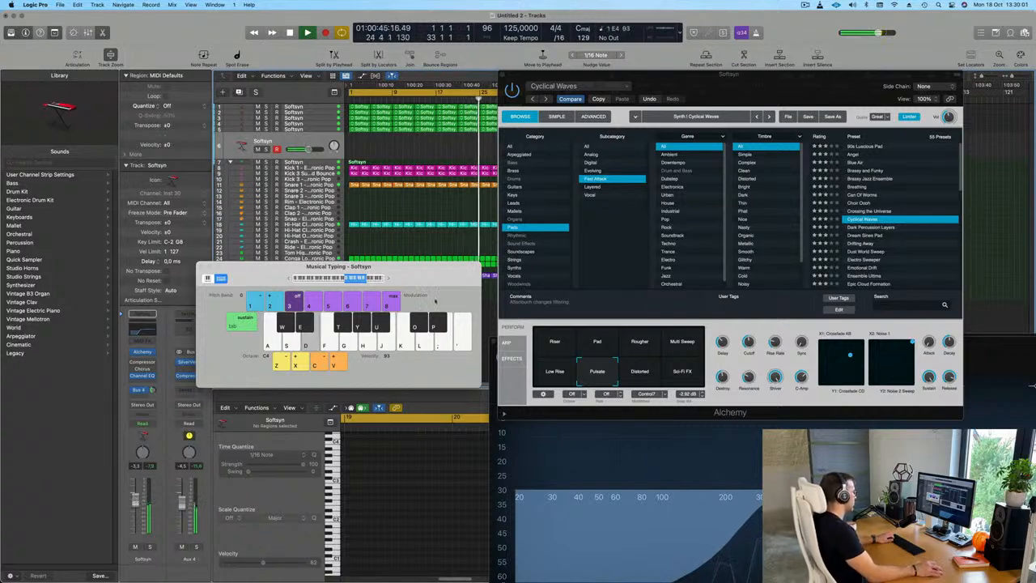
Step: Audition the Distorted variation of Cyclical Waves with several test notes at octave C4
left_click(640, 371)
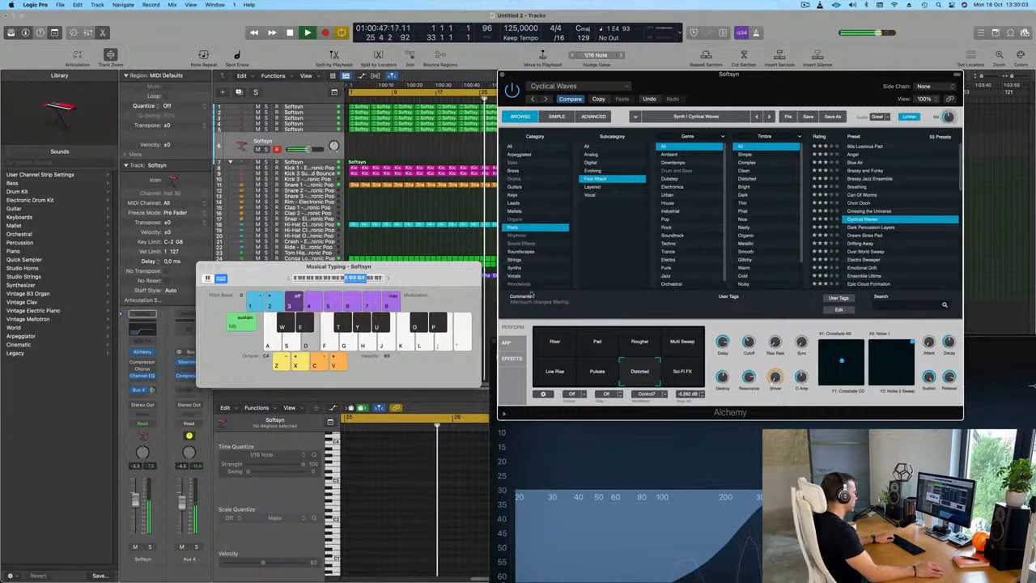
left_click_drag(428, 277, 412, 237)
key("a")
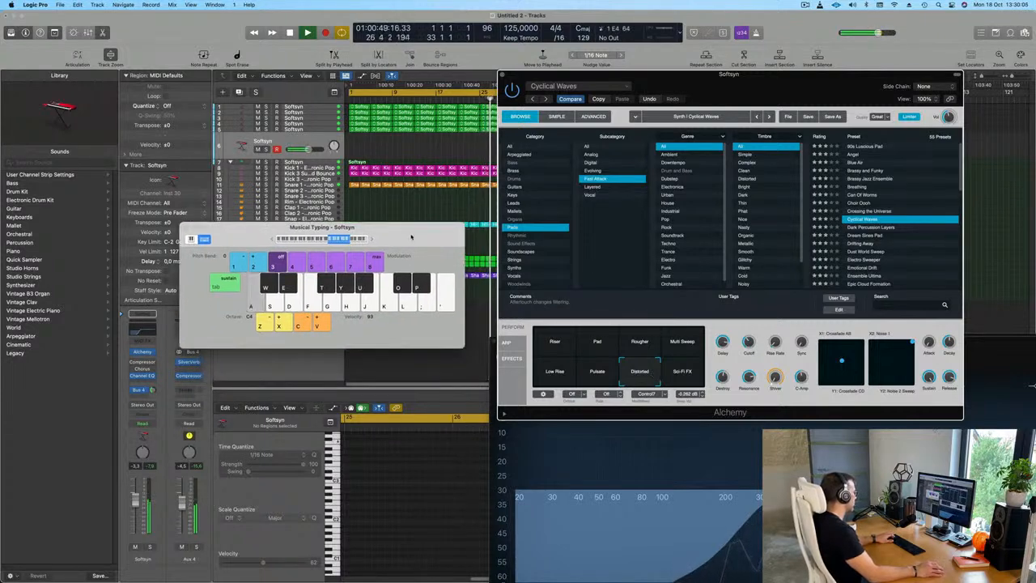
key("s")
left_click_drag(412, 237, 403, 243)
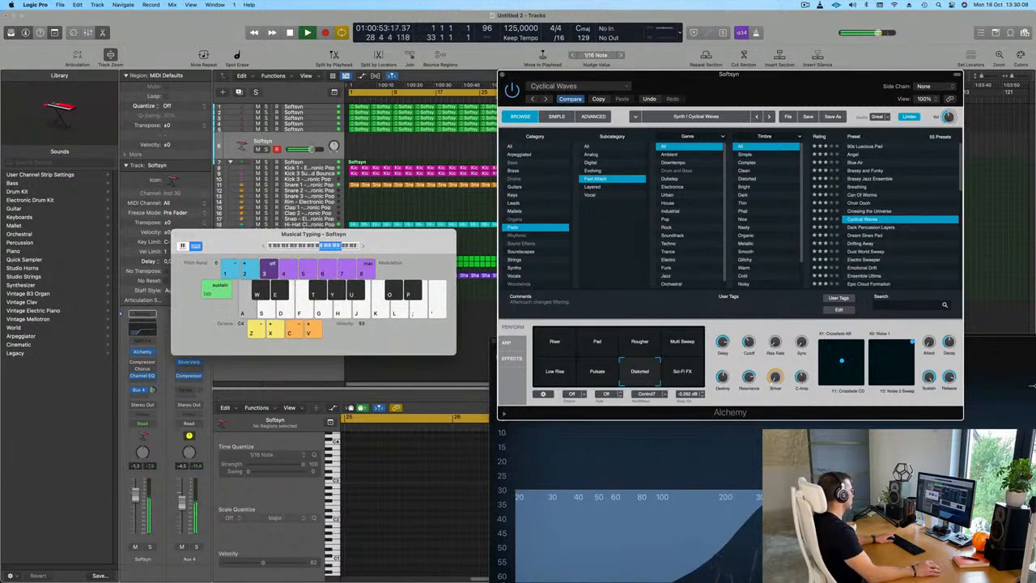
key("a")
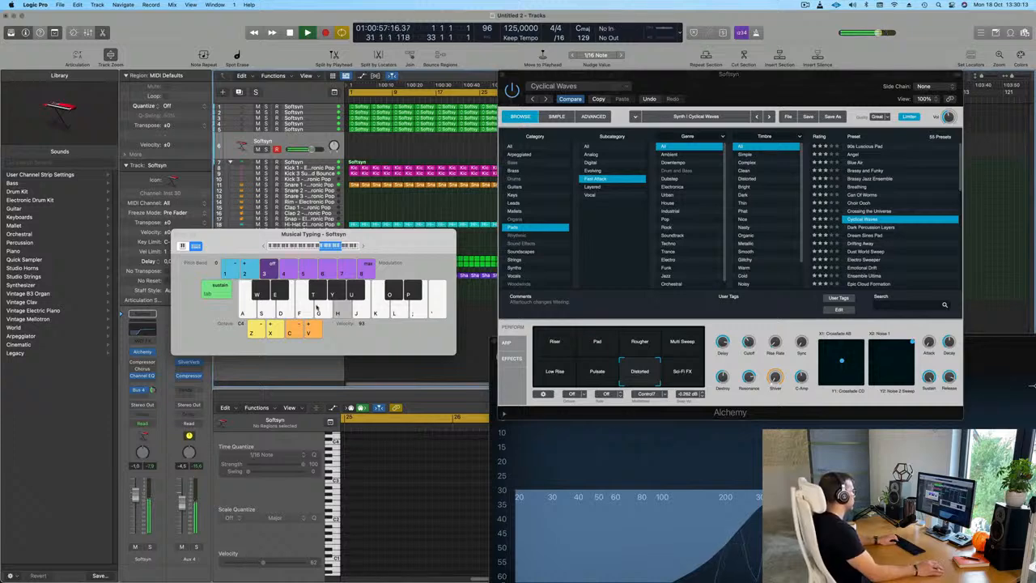
Step: Compare the Distorted variation one octave lower at C3 with the same sound at C4
left_click(263, 247)
key("f")
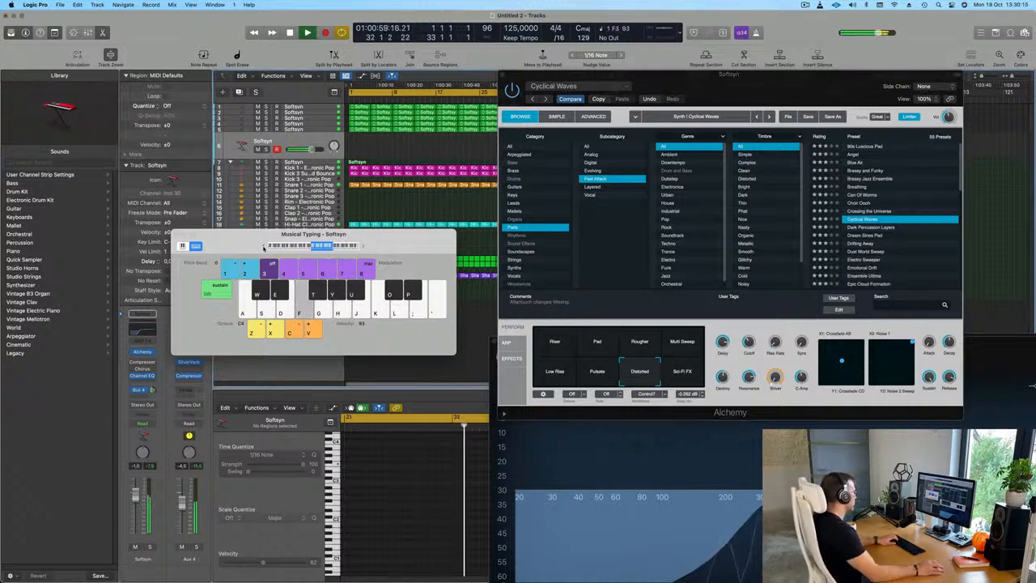
key("g")
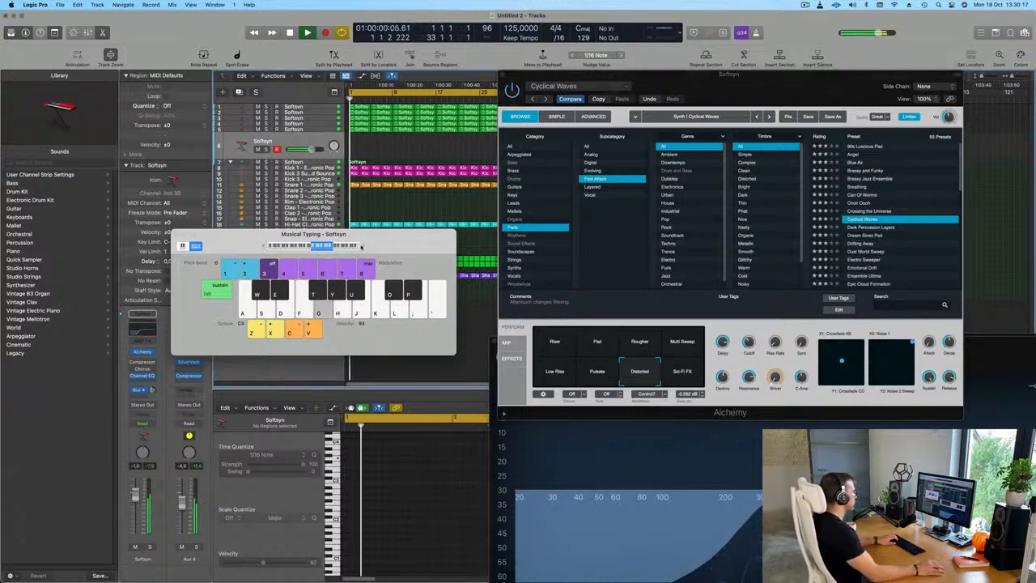
left_click(364, 246)
key("g")
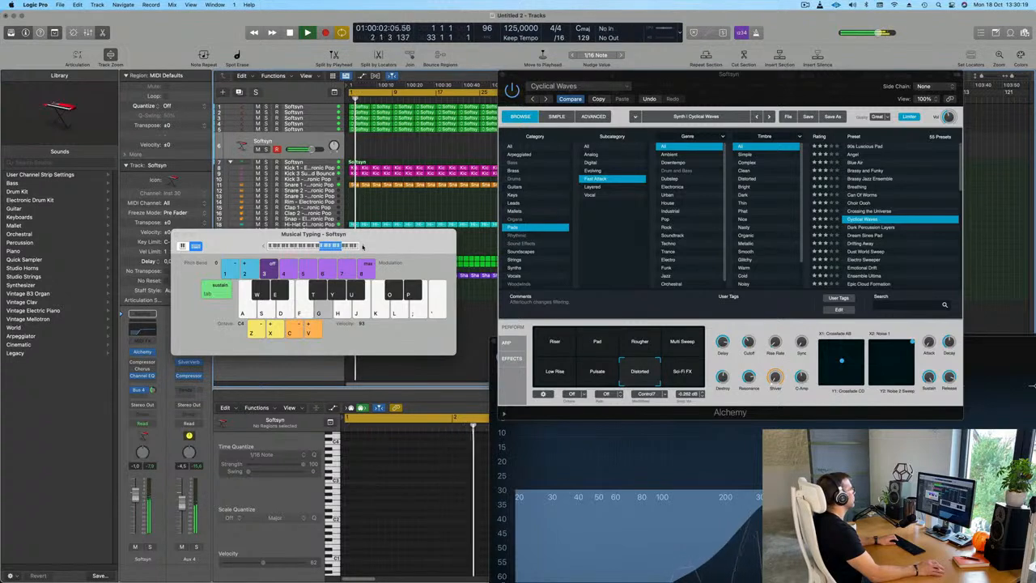
Step: Switch Cyclical Waves back to the Riser variation and improvise melody notes over the playing arrangement
left_click(560, 347)
key("g")
key("g")
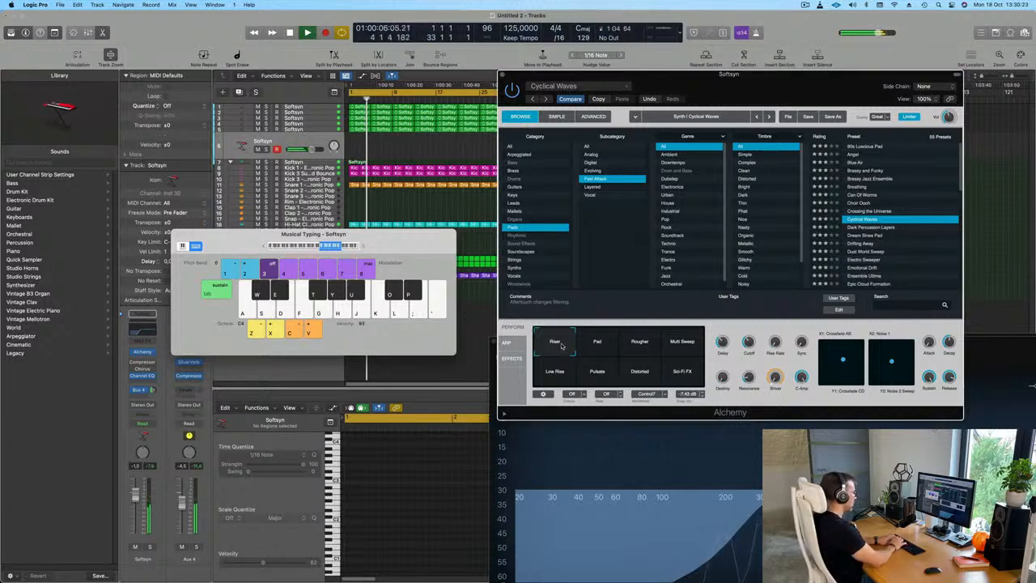
key("l")
key("k")
key("h")
key("g")
key("s")
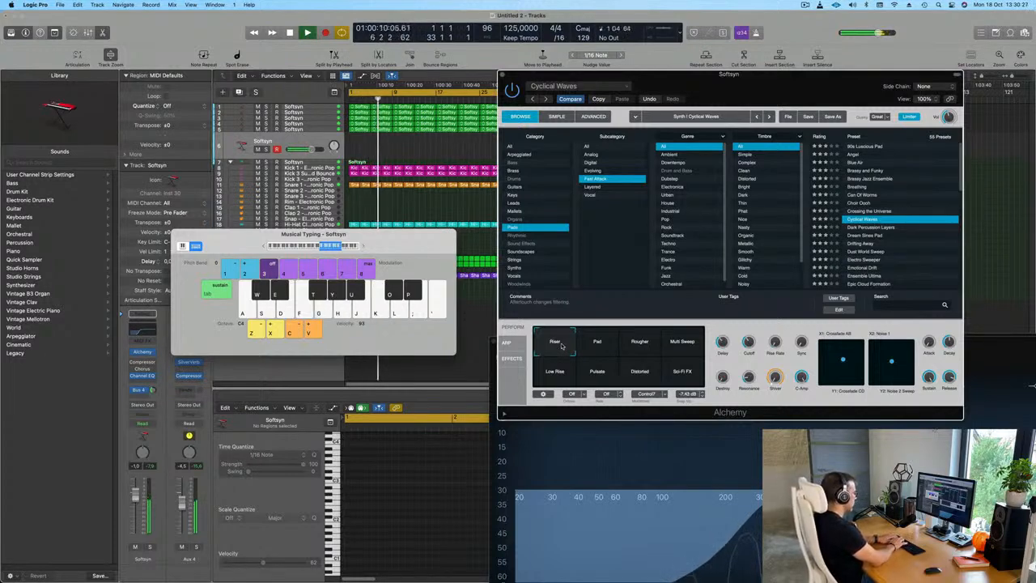
key("y")
key("u")
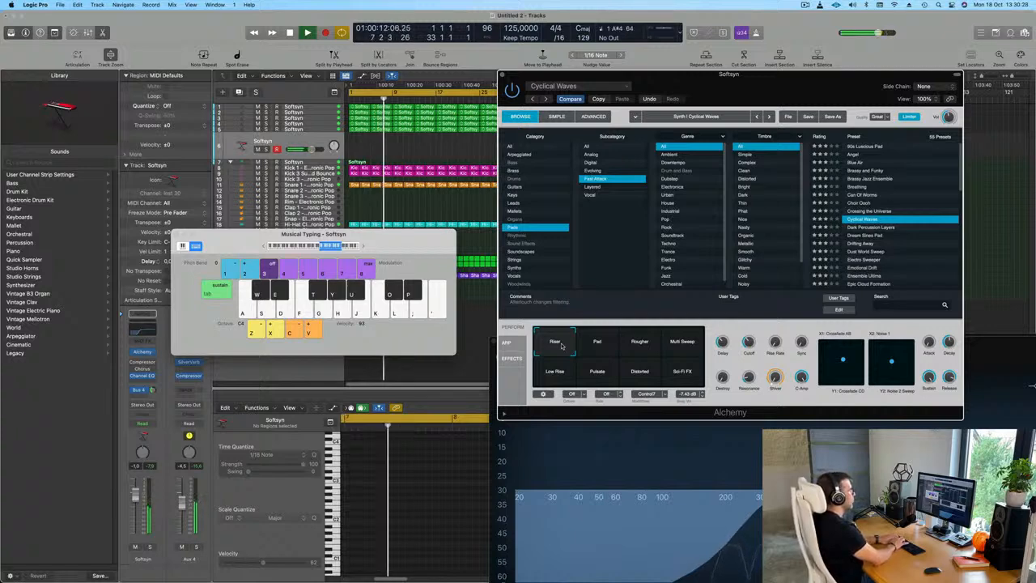
key("k")
key("f")
key("d")
key("d")
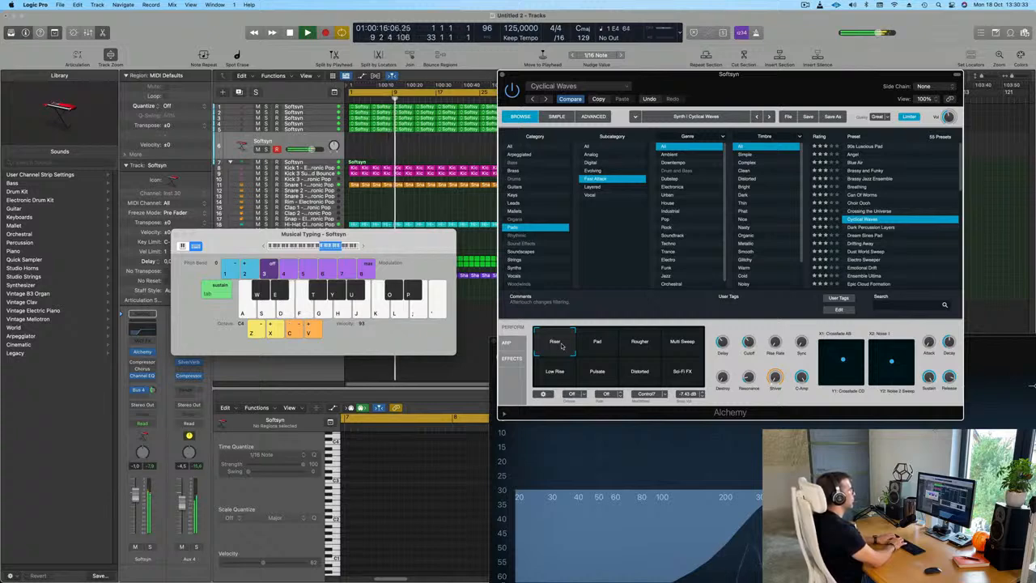
key("a")
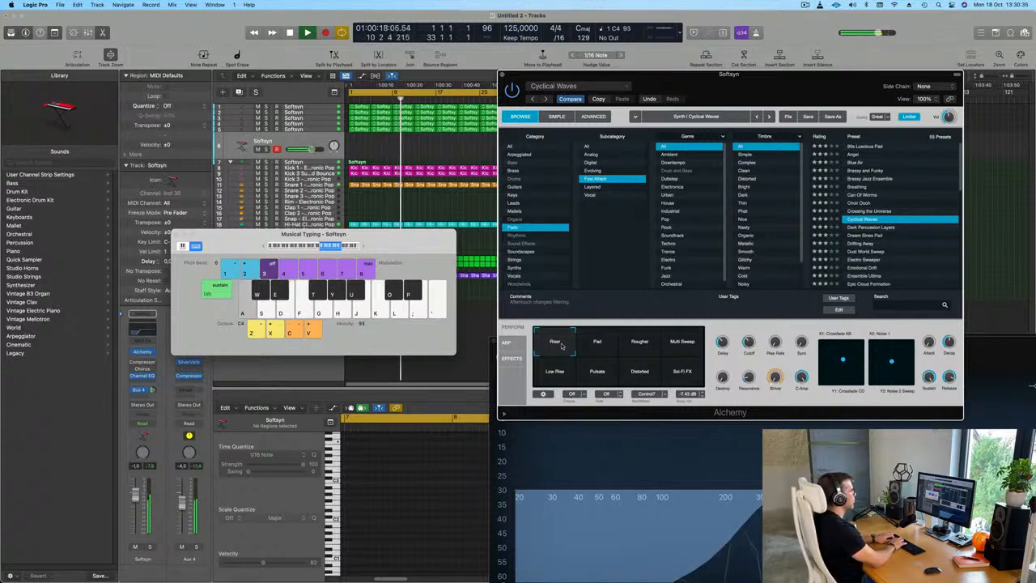
key("a")
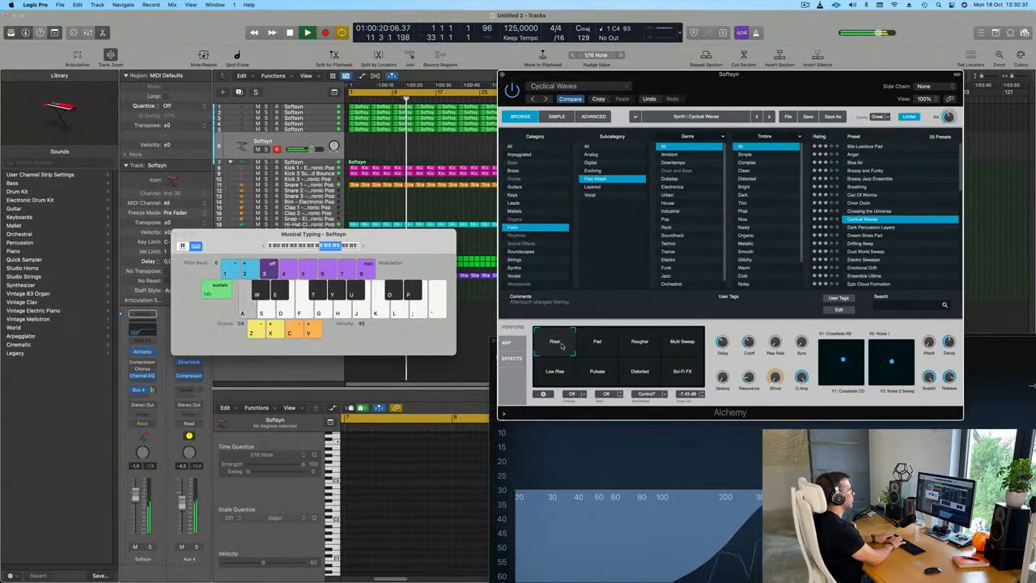
key("d")
key("a")
key("s")
key("j")
key("a")
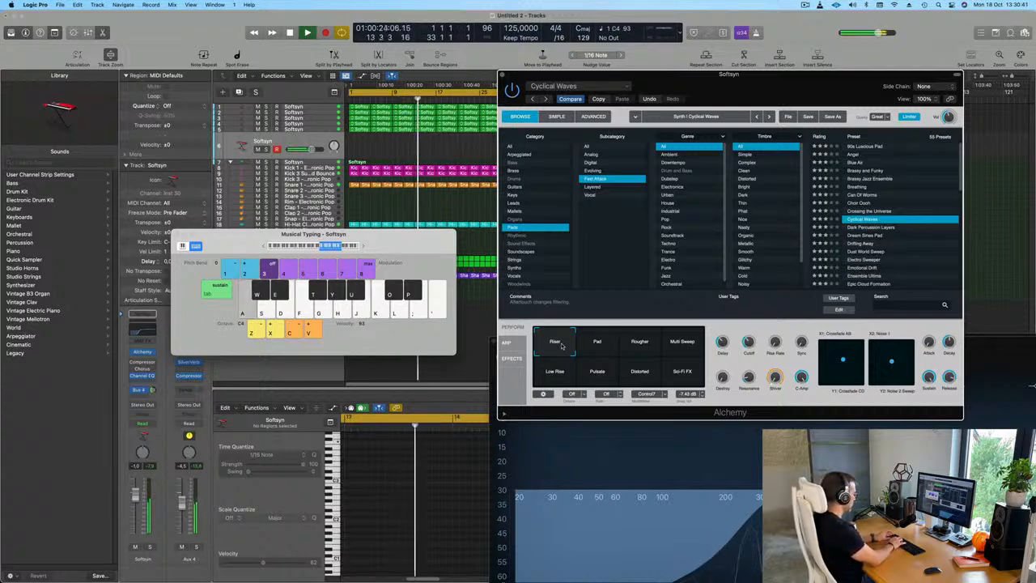
Step: Try out further melody phrases on the Riser variation of Cyclical Waves at octave C4 over the playing arrangement
key("a")
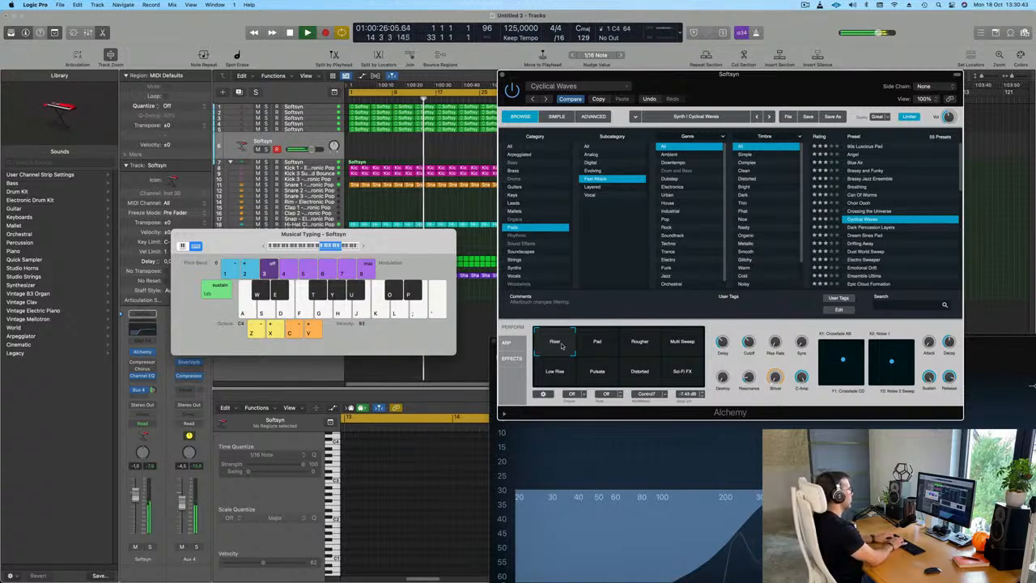
key("k")
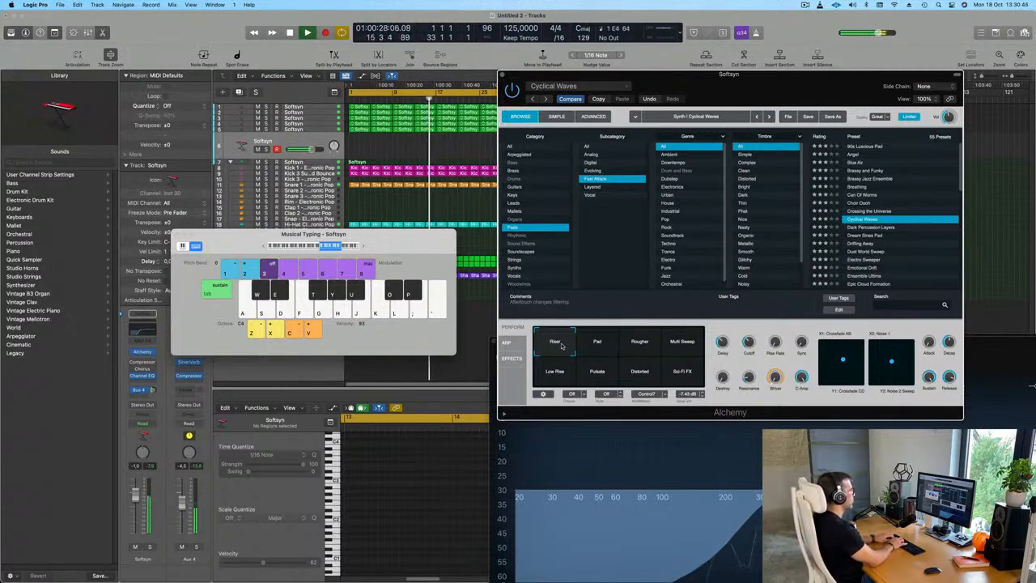
key("a")
key("d")
key("a")
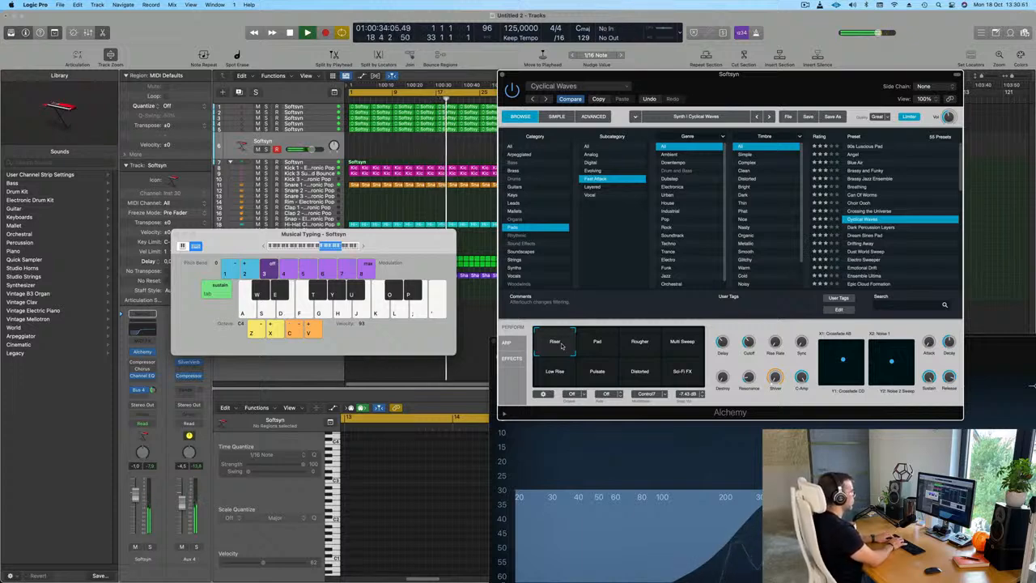
key("d")
key("s")
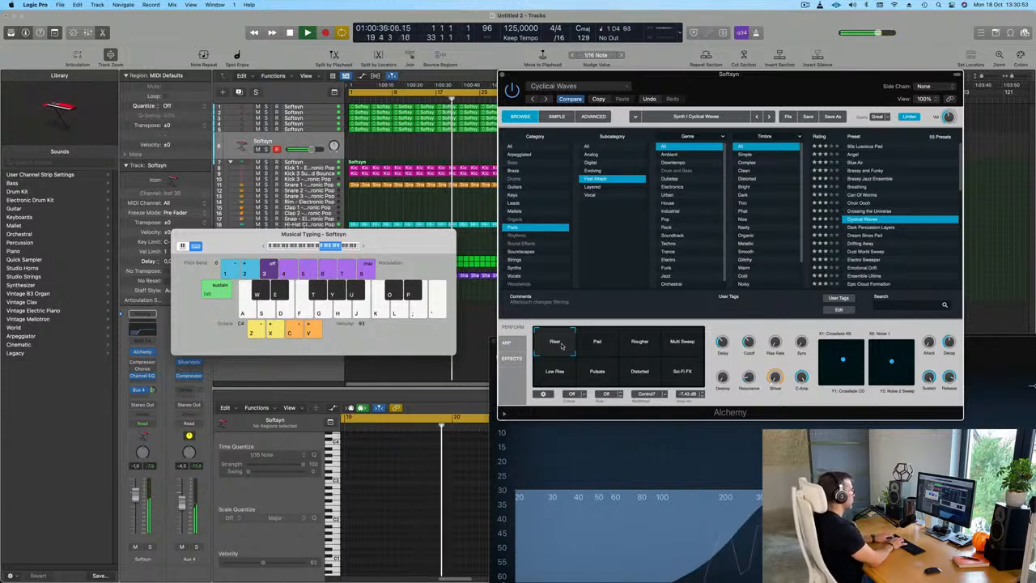
key("d")
key("g")
key("h")
key("a")
key("s")
key("d")
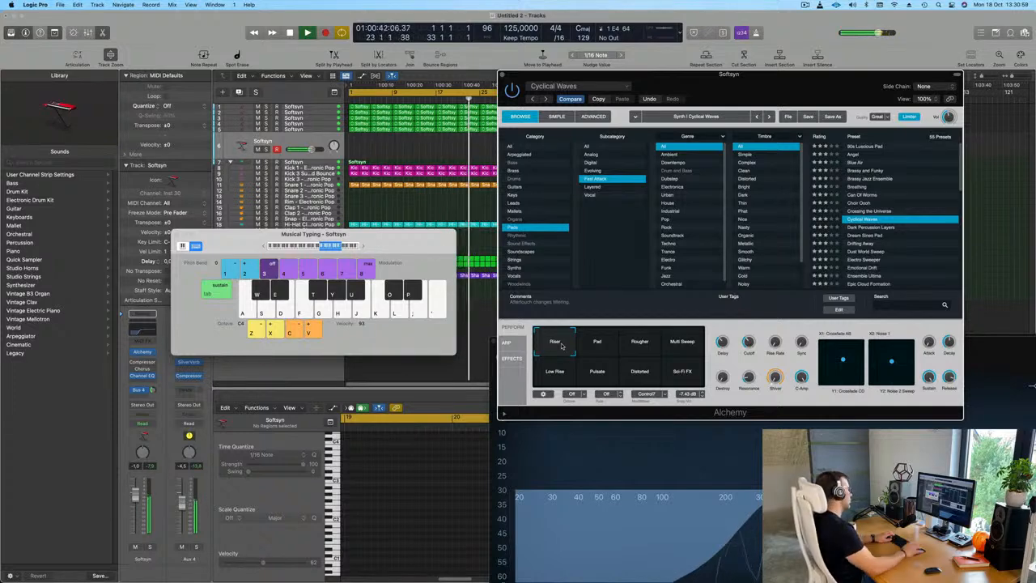
key("s")
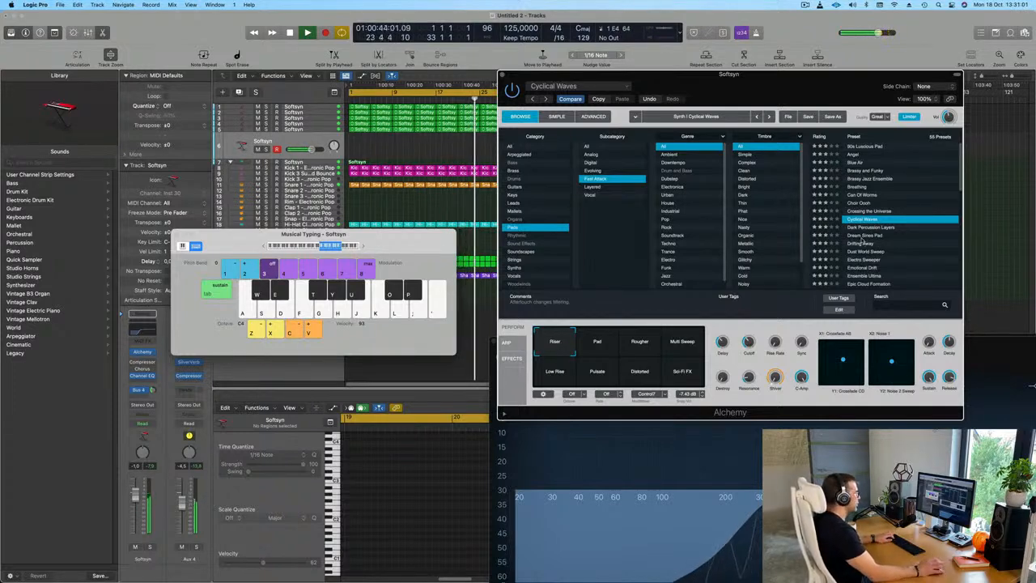
key("a")
key("s")
Step: Audition the fast-attack pads Dream Sines Pad, Dust World Sweep and Emotional Drift with short test notes
left_click(863, 236)
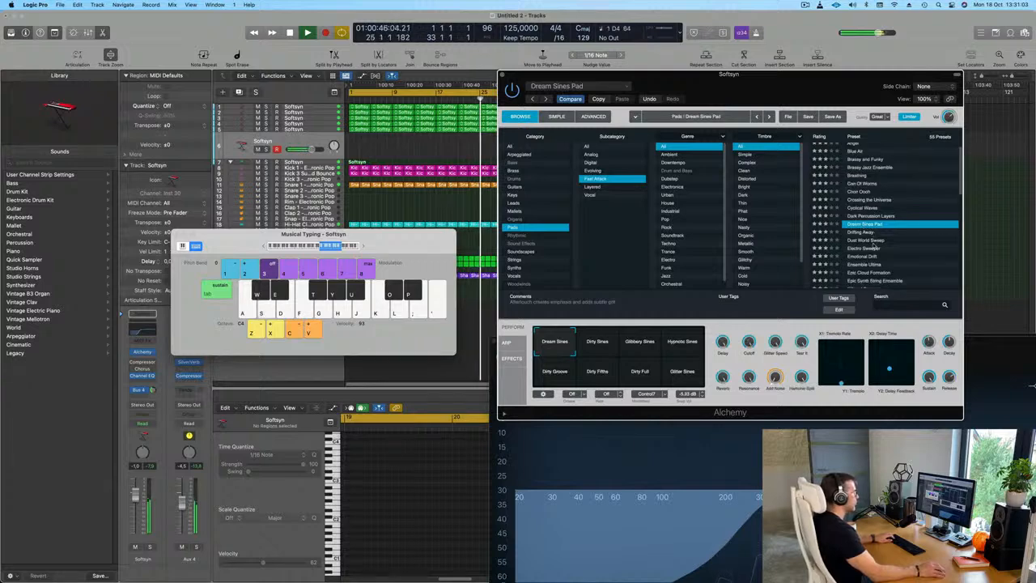
scroll(876, 243, "down", 2)
left_click(863, 224)
key("s")
key("a")
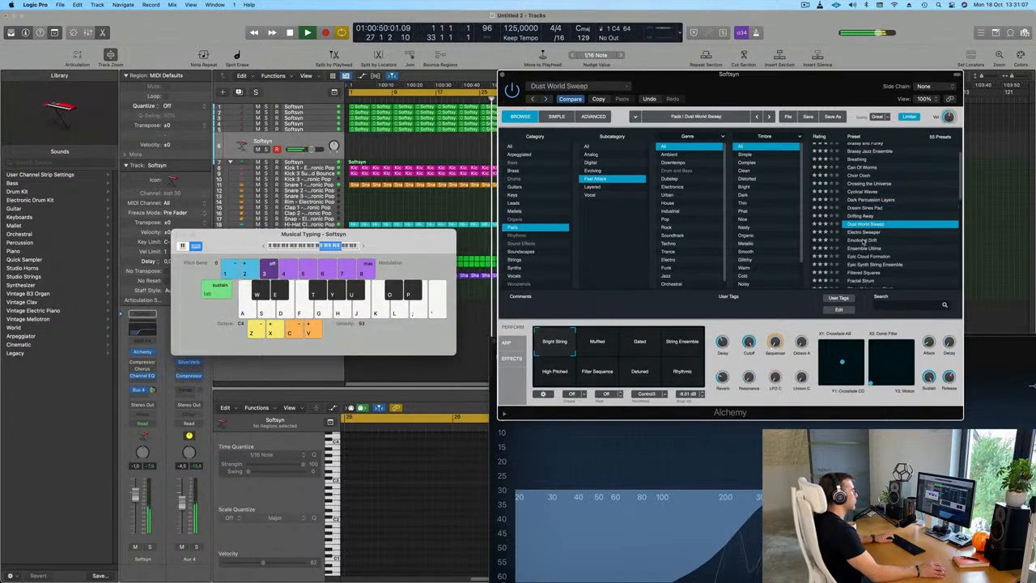
left_click(863, 240)
scroll(902, 227, "down", 3)
key("d")
Step: Load the Epic Cloud Formation pad and try a melody on it at octave C4
left_click(874, 214)
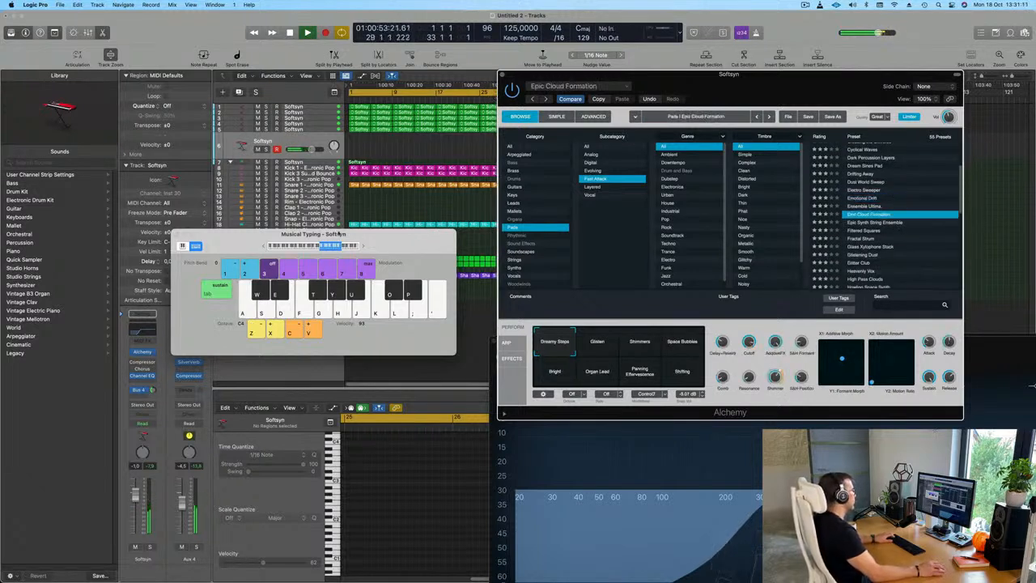
key("a")
key("s")
key("d")
key("s")
key("a")
key("l")
key("k")
key("d")
key("d")
key("a")
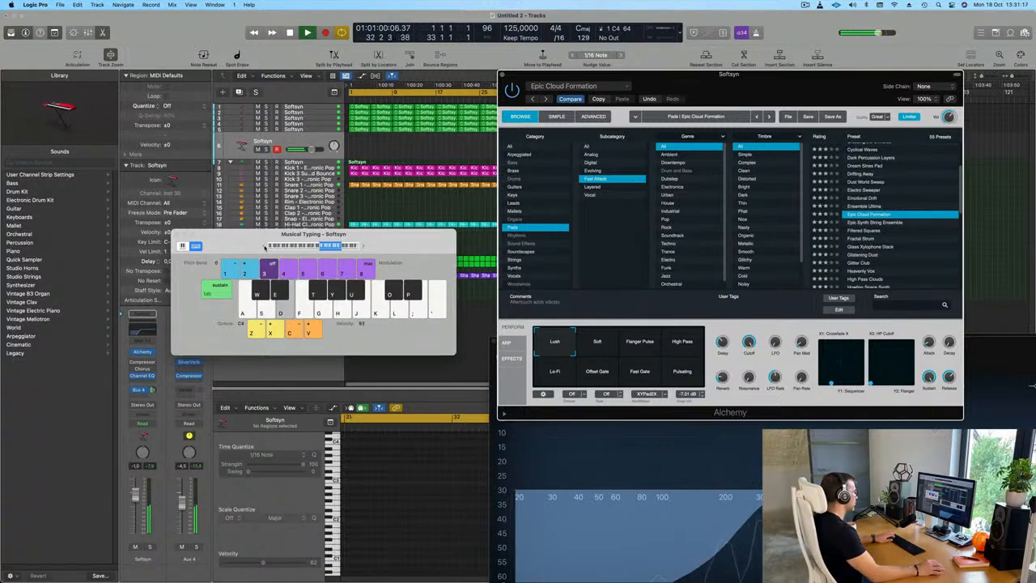
key("a")
Step: Compare Epic Cloud Formation one octave lower at C3 with the same sound back at C4
left_click(262, 246)
key("a")
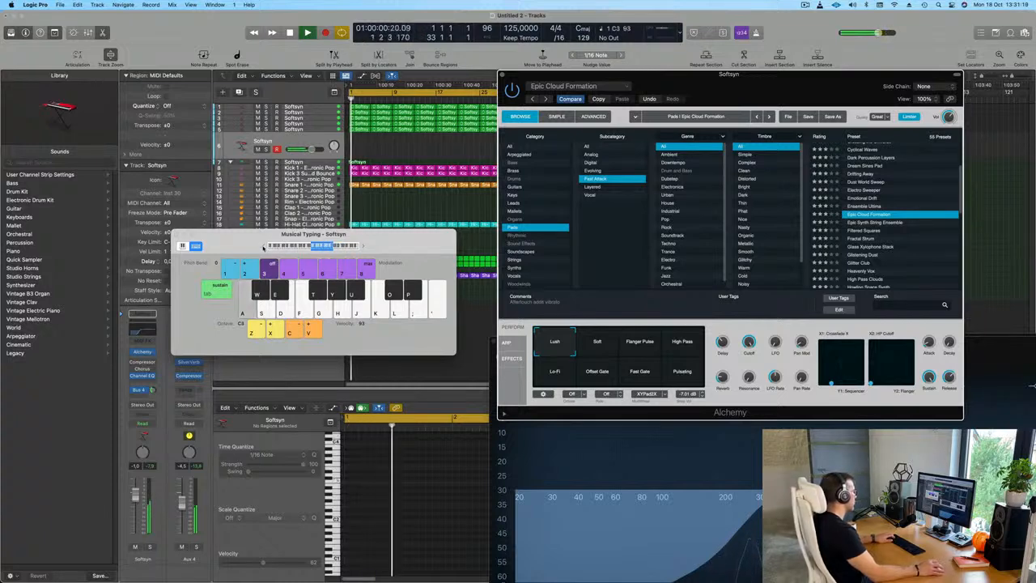
key("s")
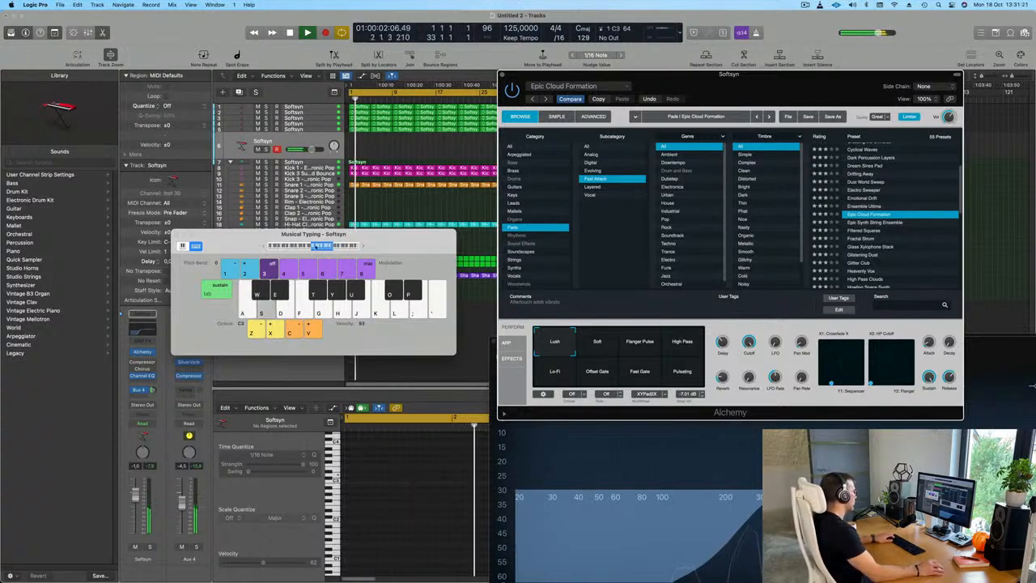
left_click(363, 246)
key("a")
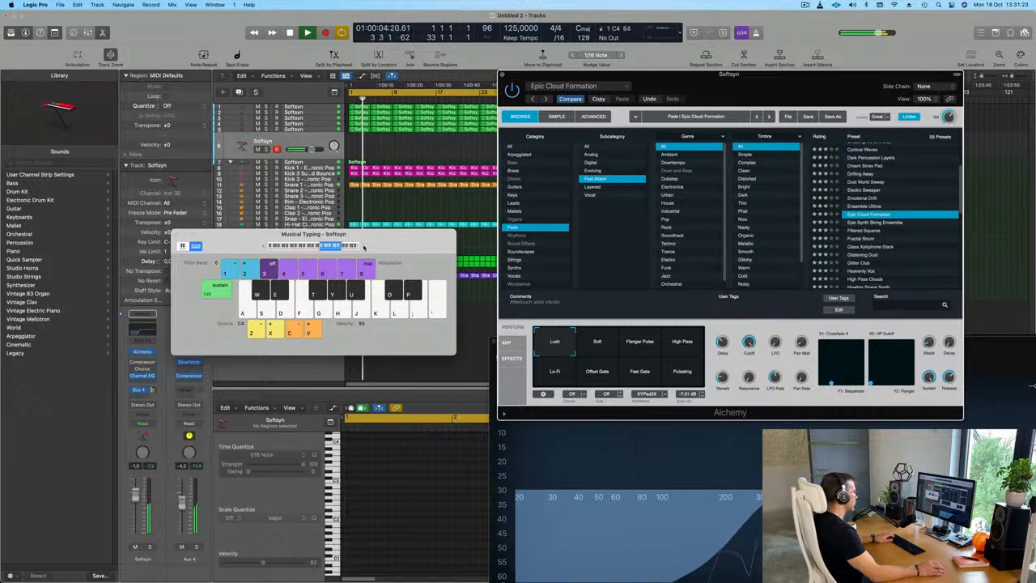
key("d")
key("d")
key("a")
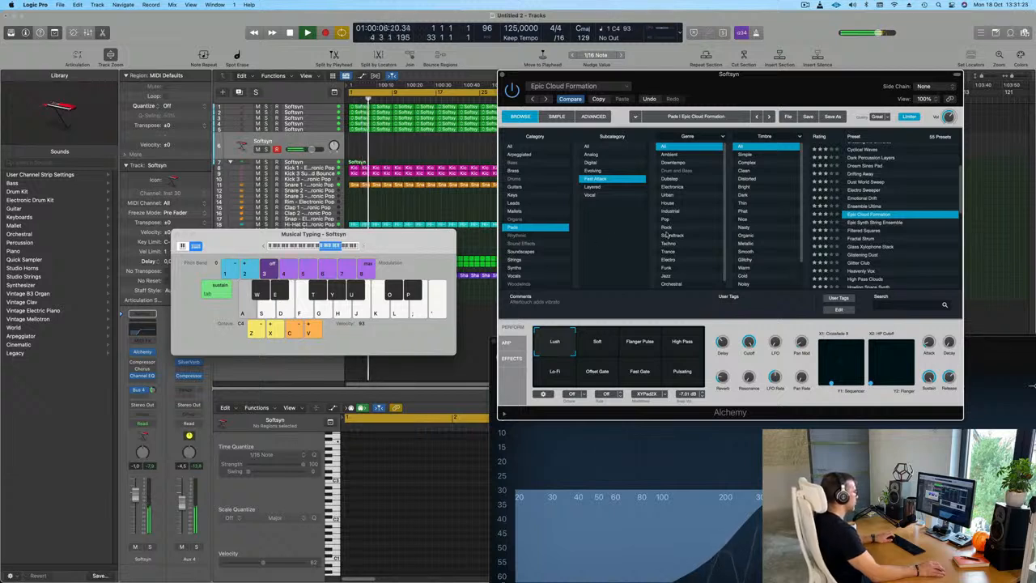
Step: Improvise a wider-ranging melody on the Lush variation of Epic Cloud Formation at octave C4
key("s")
key("d")
key("k")
key("j")
key("l")
key("semicolon")
key("l")
key("j")
key("h")
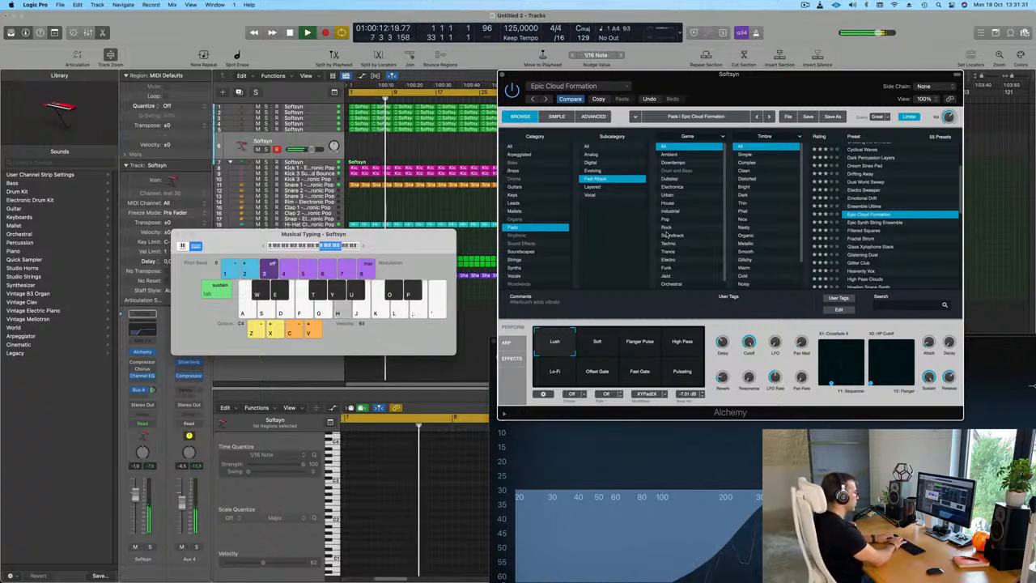
key("d")
key("a")
Step: Audition the High Pass variation of Epic Cloud Formation and lower the sixth Softsyn channel's volume
left_click(683, 342)
key("a")
key("a")
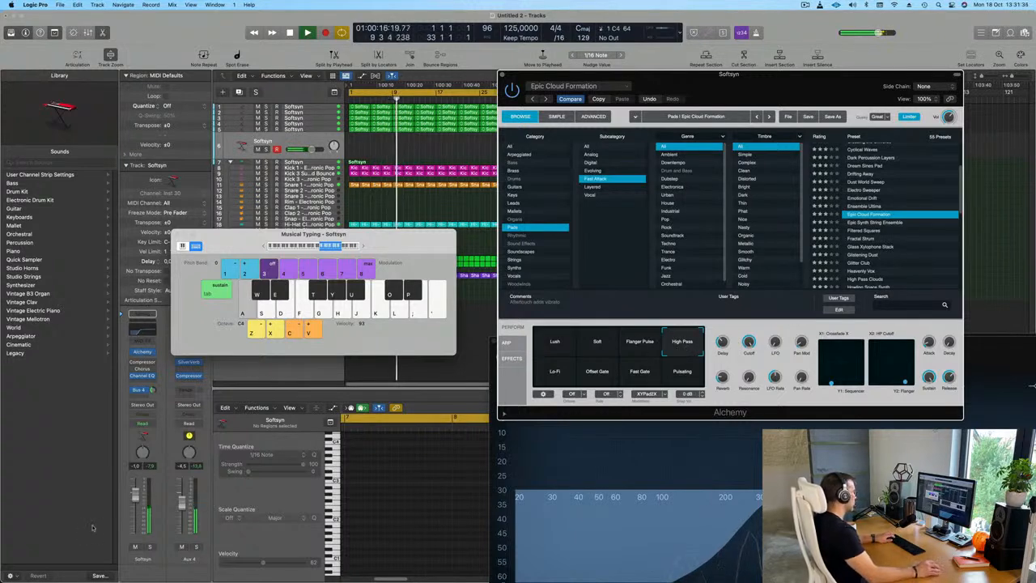
key("a")
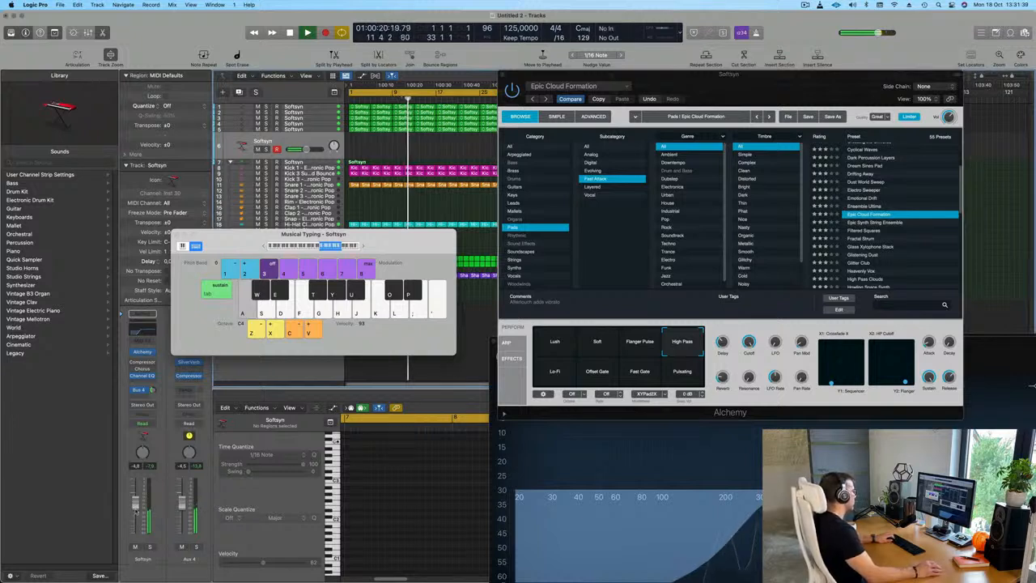
key("s")
key("d")
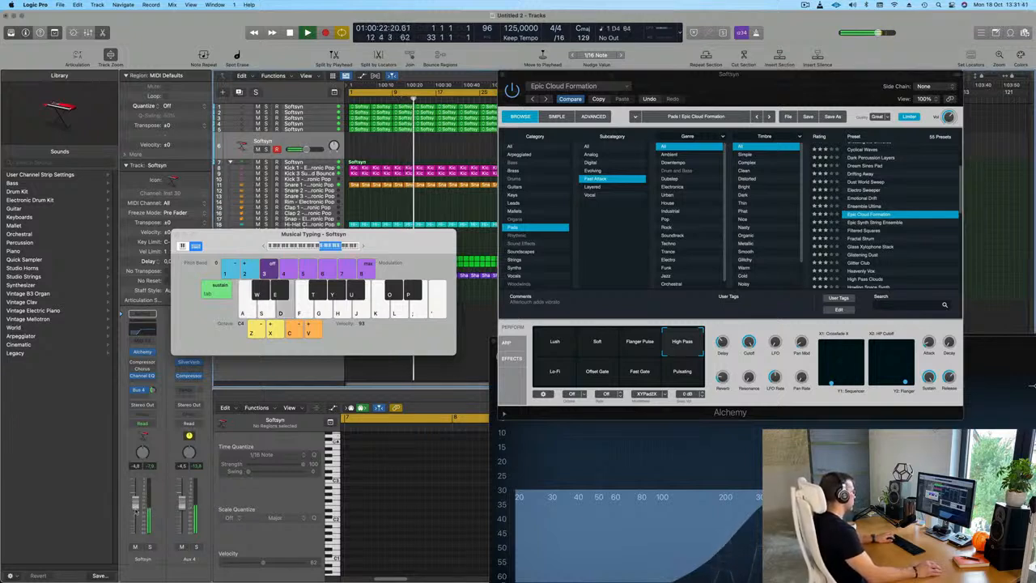
key("a")
Step: Audition the Lo-Fi, Offset Gate and Fast Gate variations of Epic Cloud Formation and raise the Softsyn channel's volume to -4.0 dB
left_click(555, 372)
key("a")
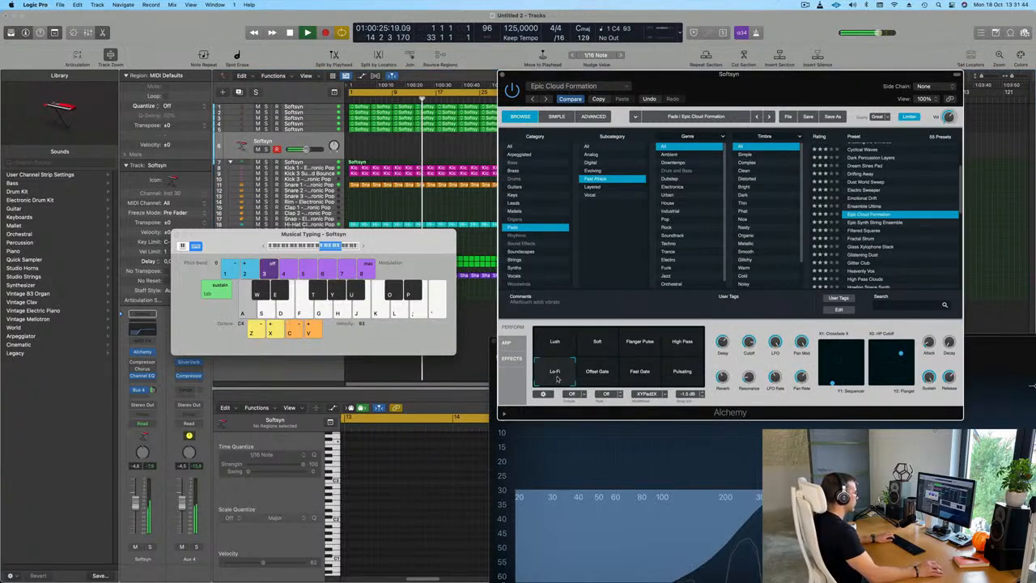
left_click(599, 374)
key("a")
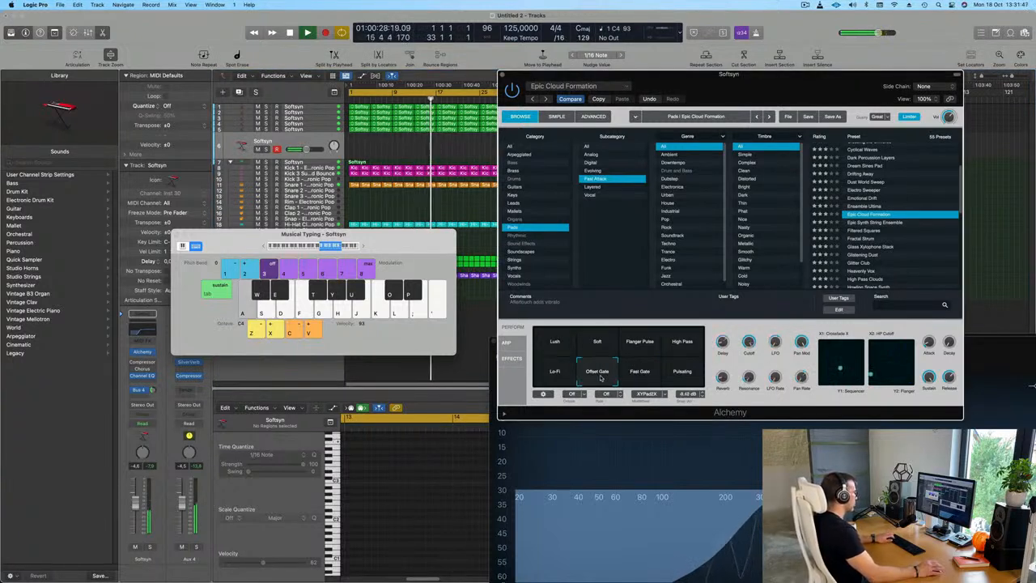
left_click(653, 372)
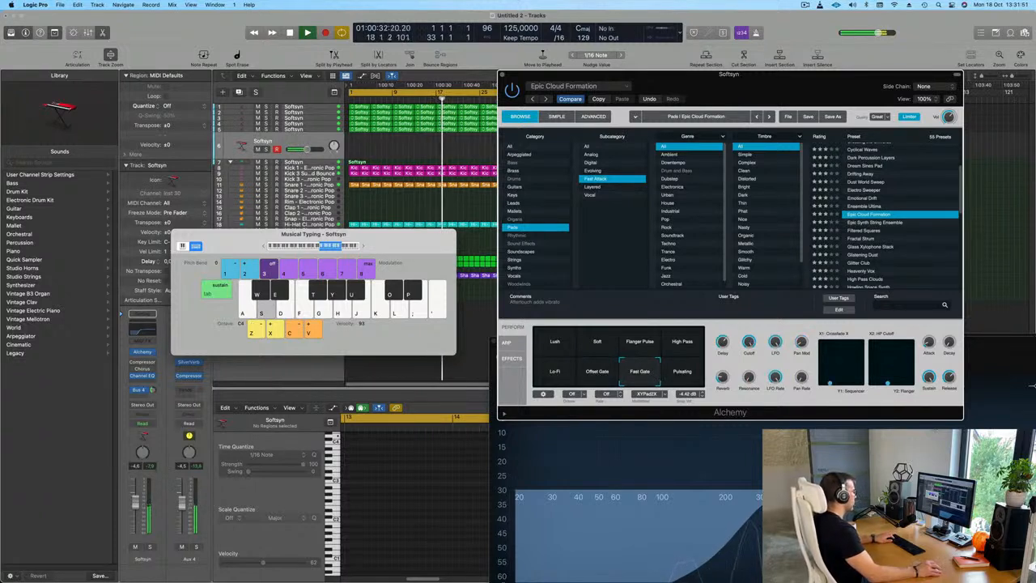
left_click_drag(136, 504, 136, 502)
key("d")
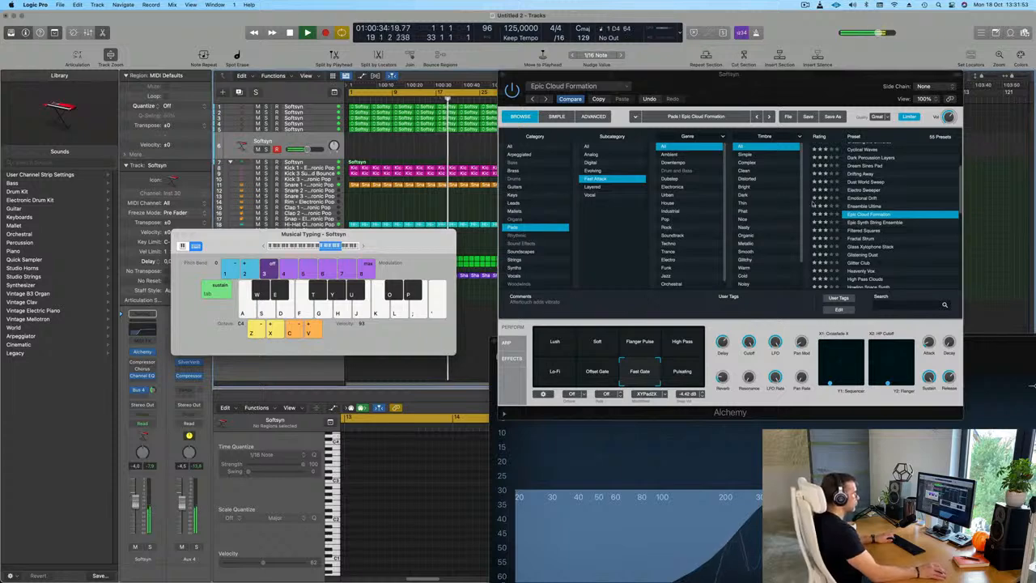
Step: Audition Epic Synth String Ensemble at octave C3 and switch the Alchemy preset category to Leads
left_click(877, 224)
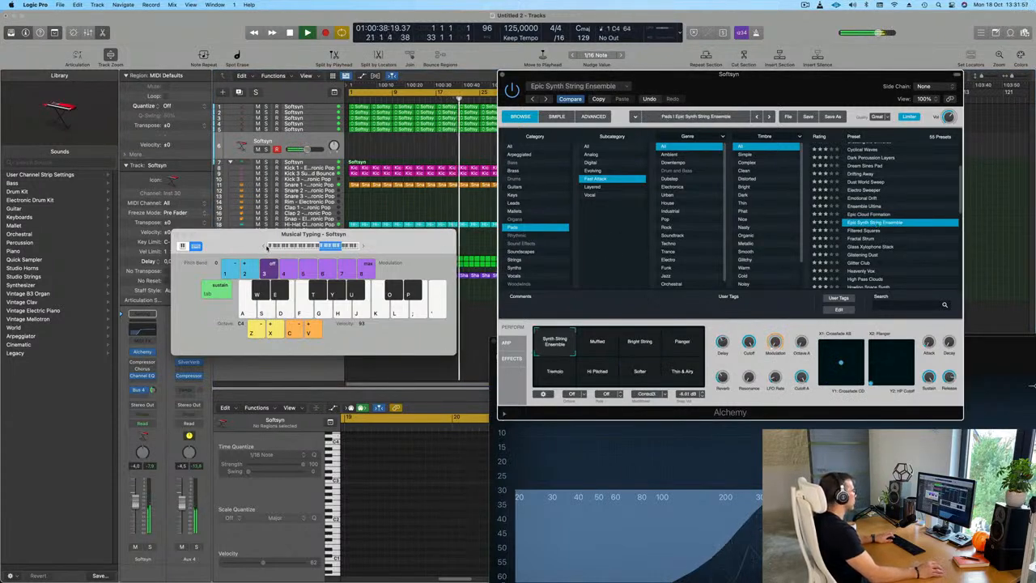
key("z")
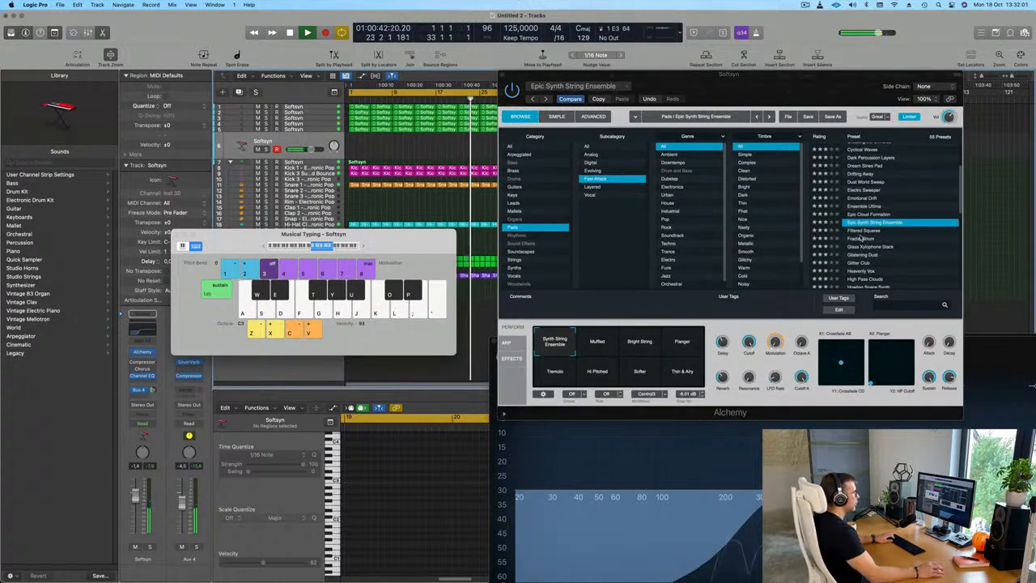
left_click(512, 147)
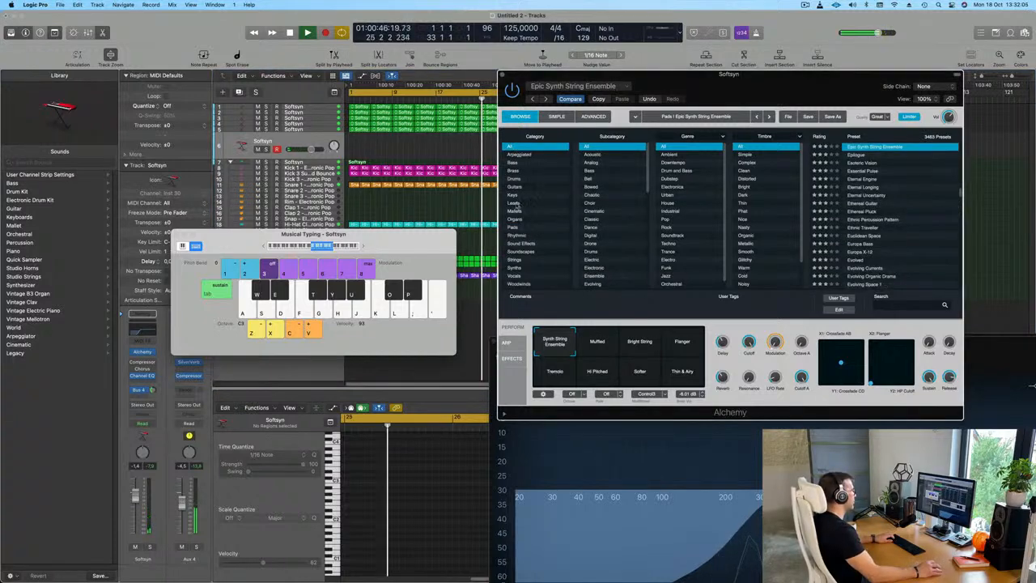
left_click(568, 203)
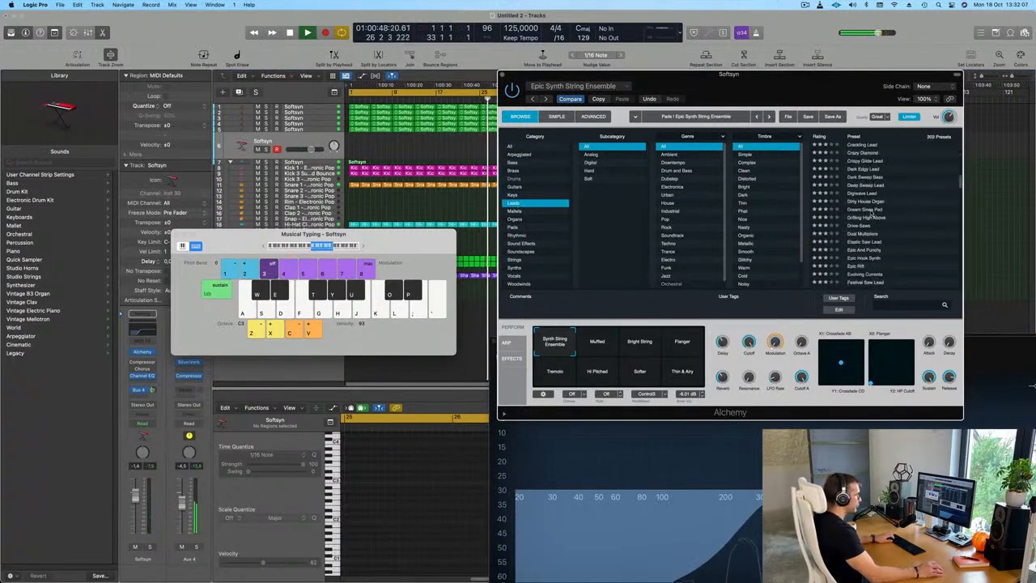
Step: Audition the presets Dream Sines Pad, Drive-Saws, Dual Multipliers, Elastic Saw Lead and Epic And Punchy at octave C3
left_click(868, 211)
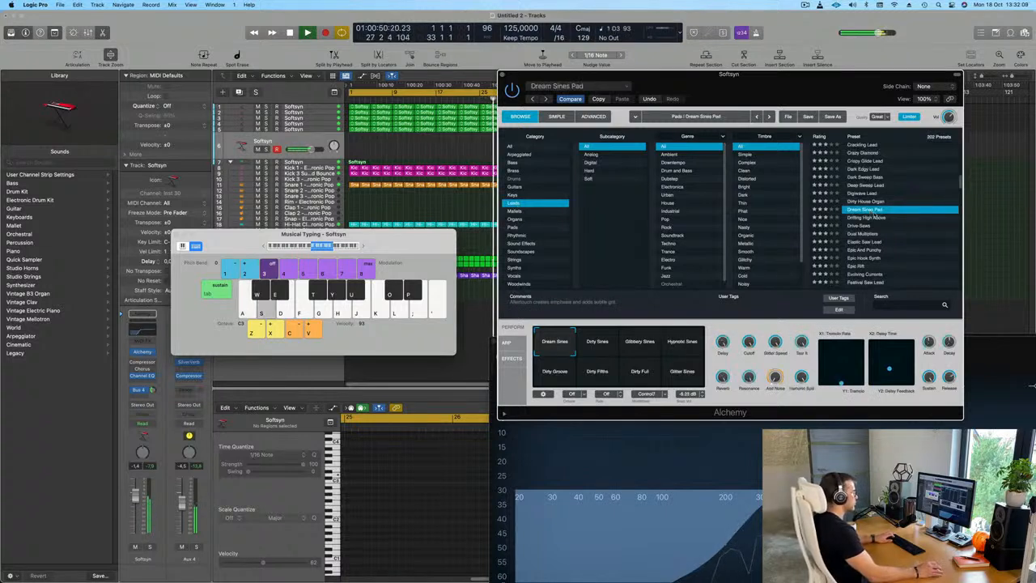
left_click(863, 227)
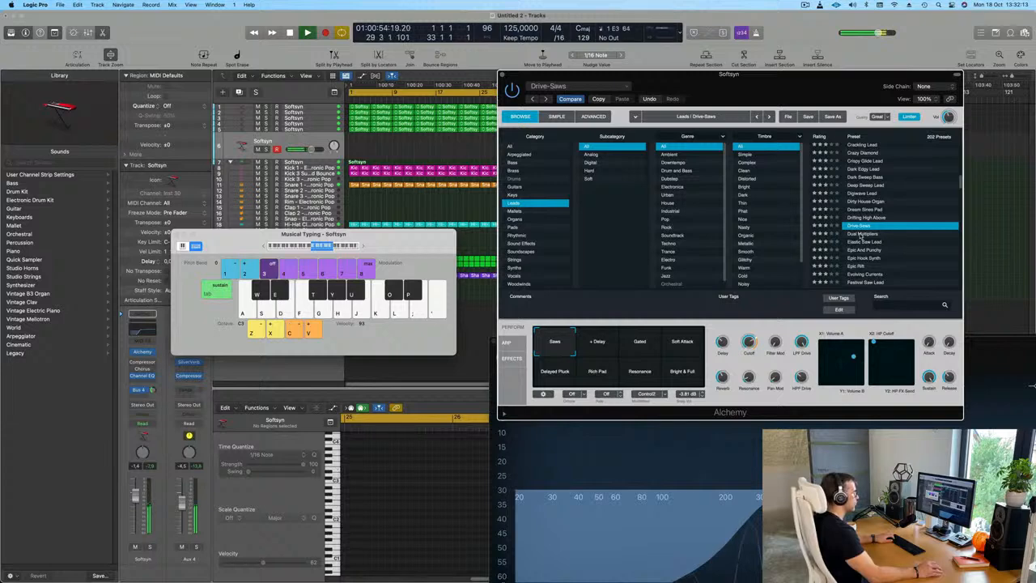
left_click(864, 235)
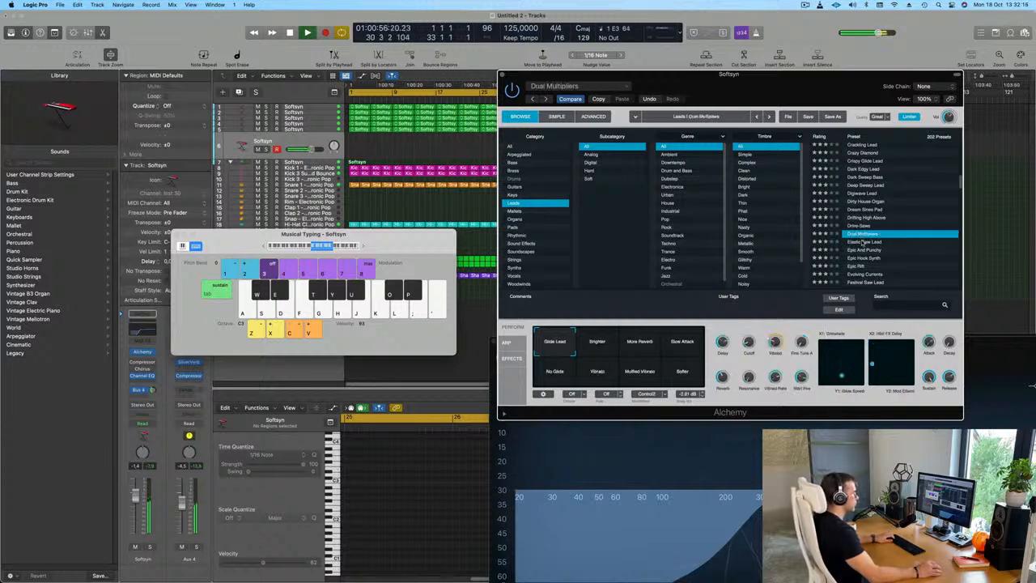
left_click(864, 243)
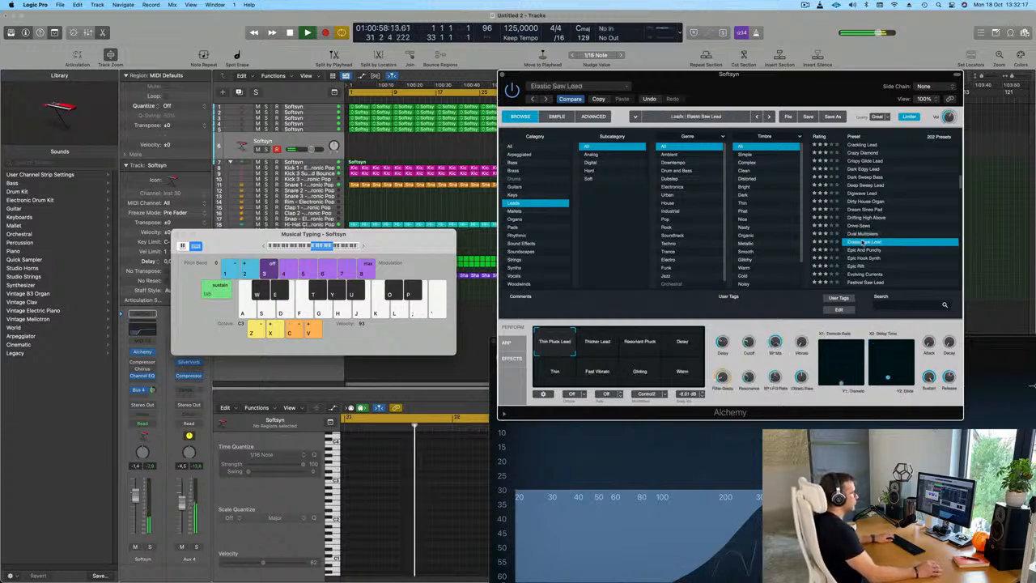
left_click(867, 250)
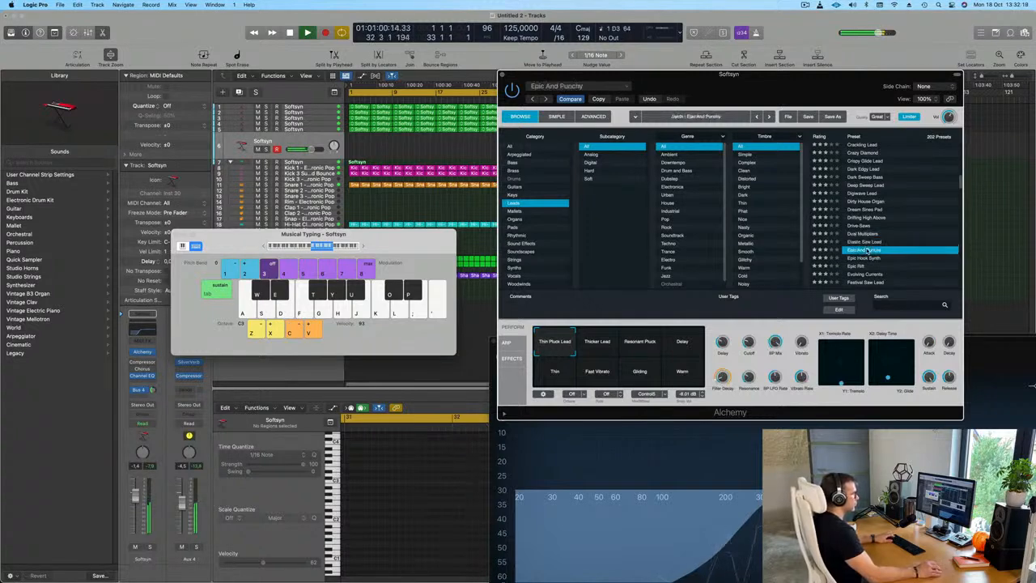
Step: Audition the lead presets Evolving Currents, Flutter Lead, Funk Spike and Gigantic Edgy Lead at octave C3
scroll(867, 247, "down", 2)
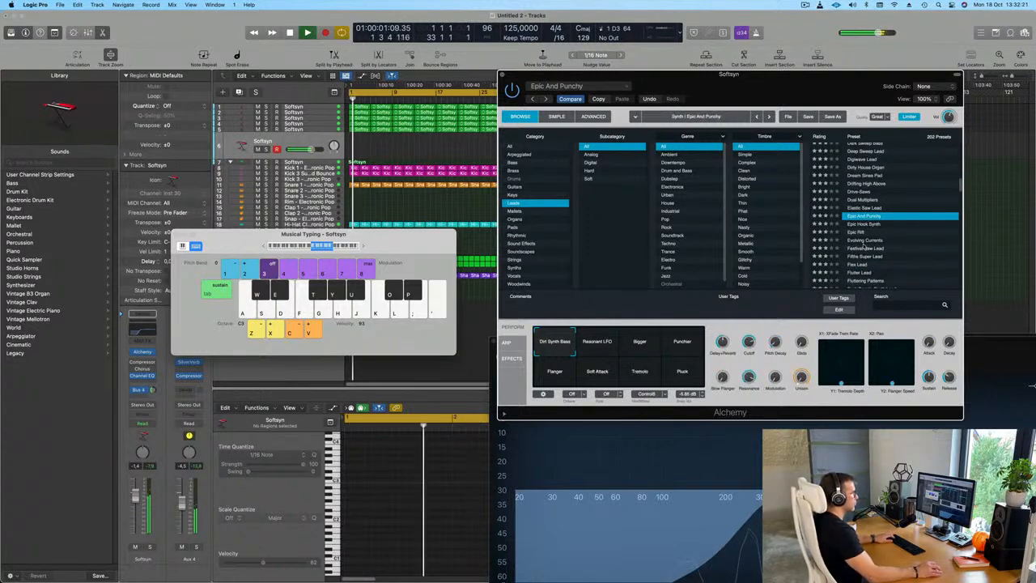
left_click(865, 241)
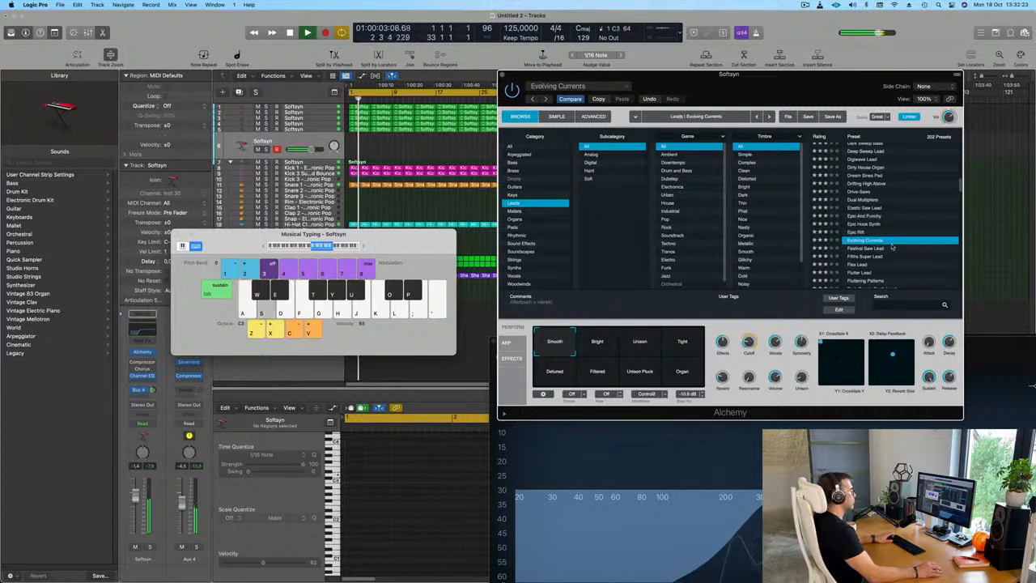
scroll(886, 248, "down", 3)
left_click(864, 233)
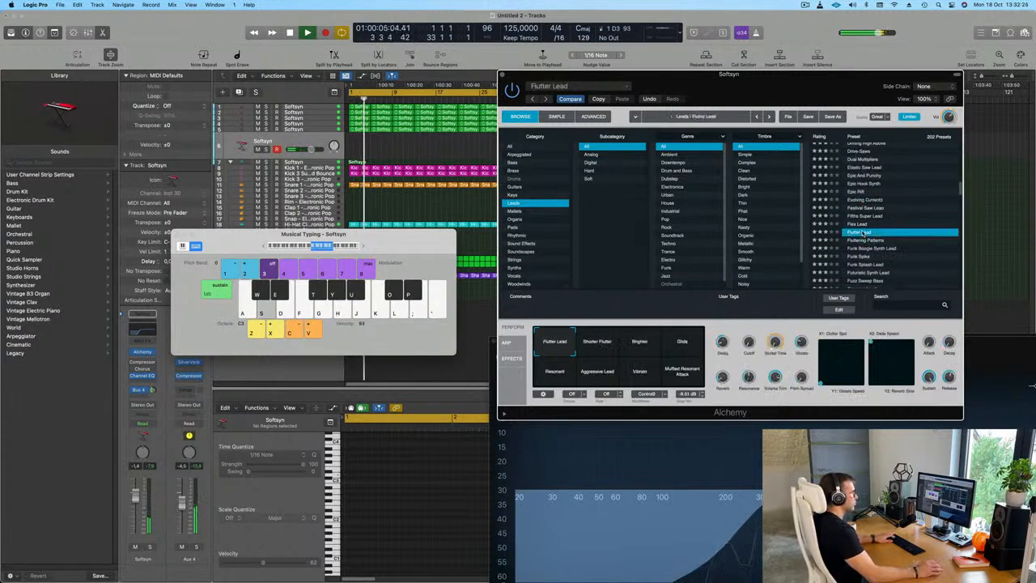
scroll(909, 236, "down", 2)
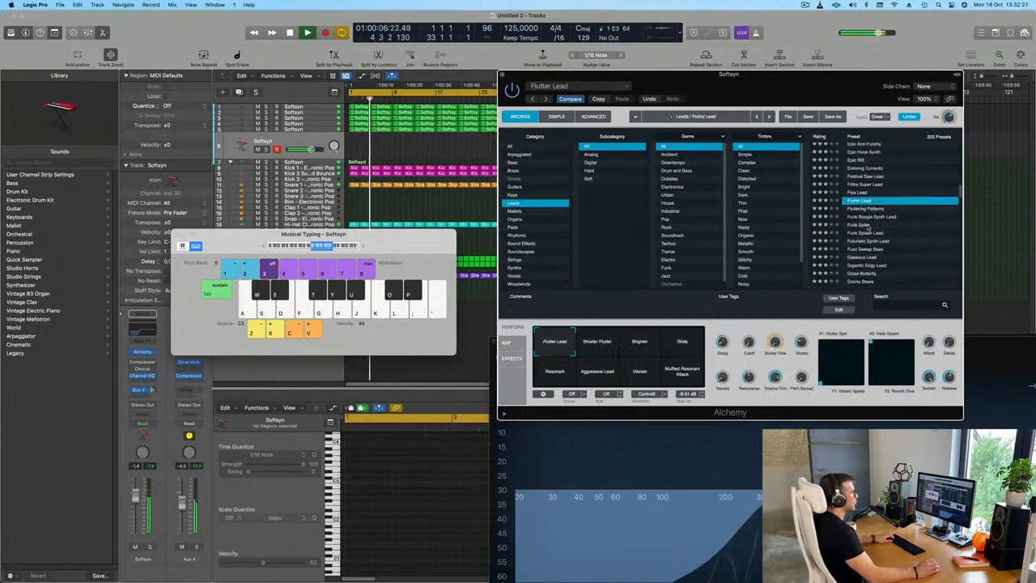
left_click(891, 226)
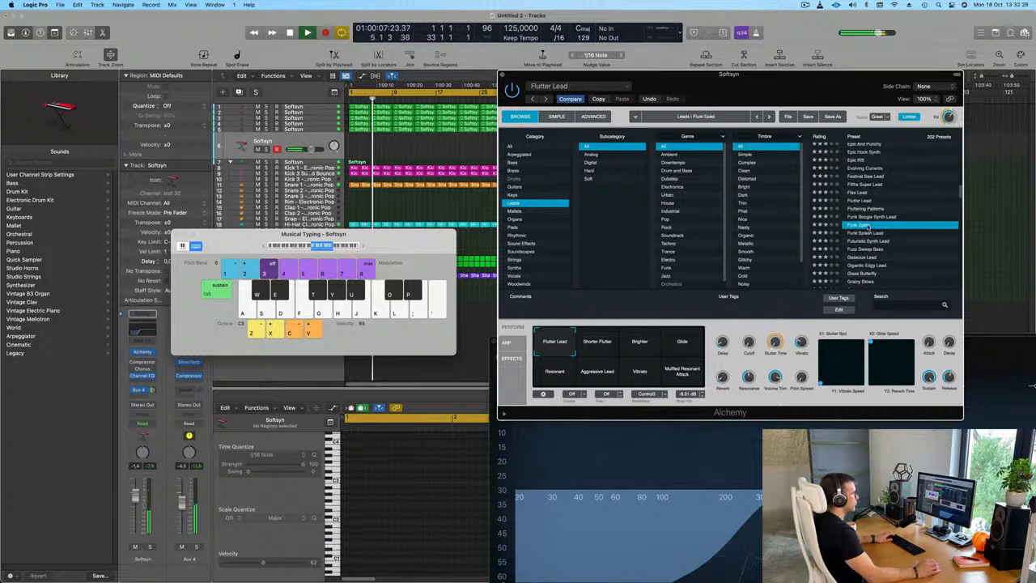
scroll(890, 233, "down", 2)
left_click(884, 229)
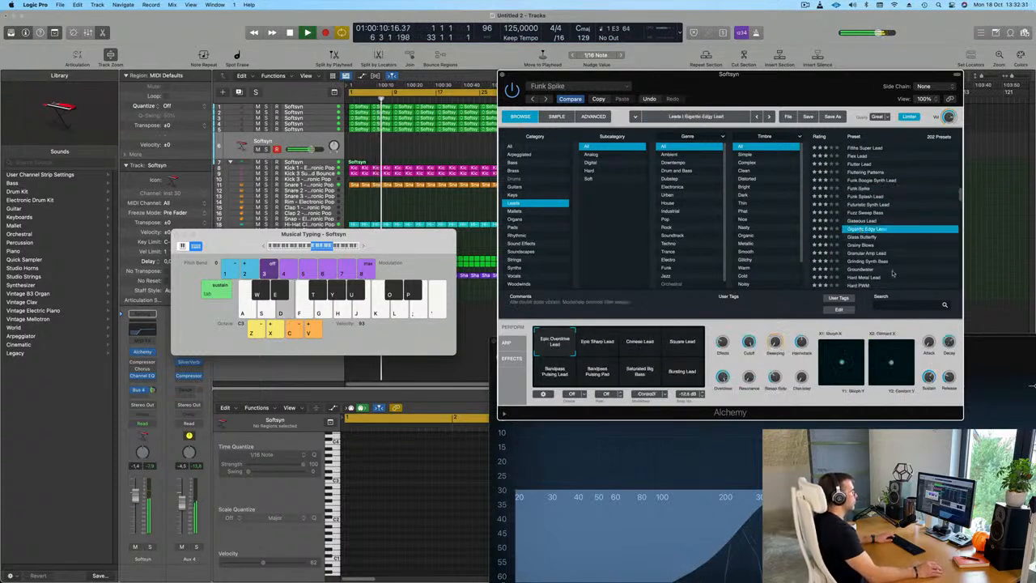
scroll(885, 269, "down", 2)
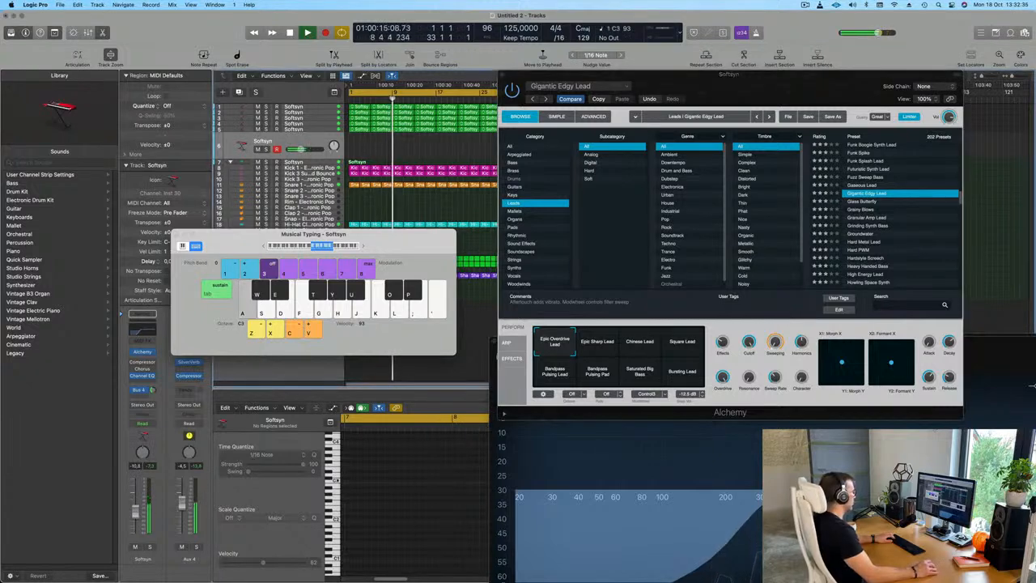
Step: Play a melody idea with Gigantic Edgy Lead at octave C3
key("a")
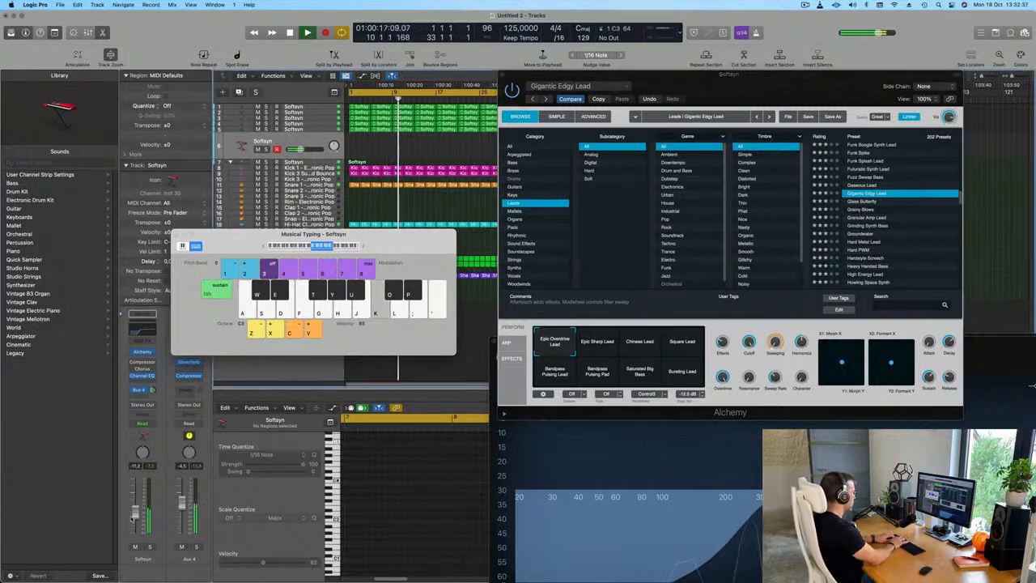
key("j")
key("l")
key("k")
key("k")
key("j")
key("h")
key("j")
key("k")
key("h")
Step: Raise the musical typing octave to C4 and play the Gigantic Edgy Lead phrase there
left_click(362, 248)
key("h")
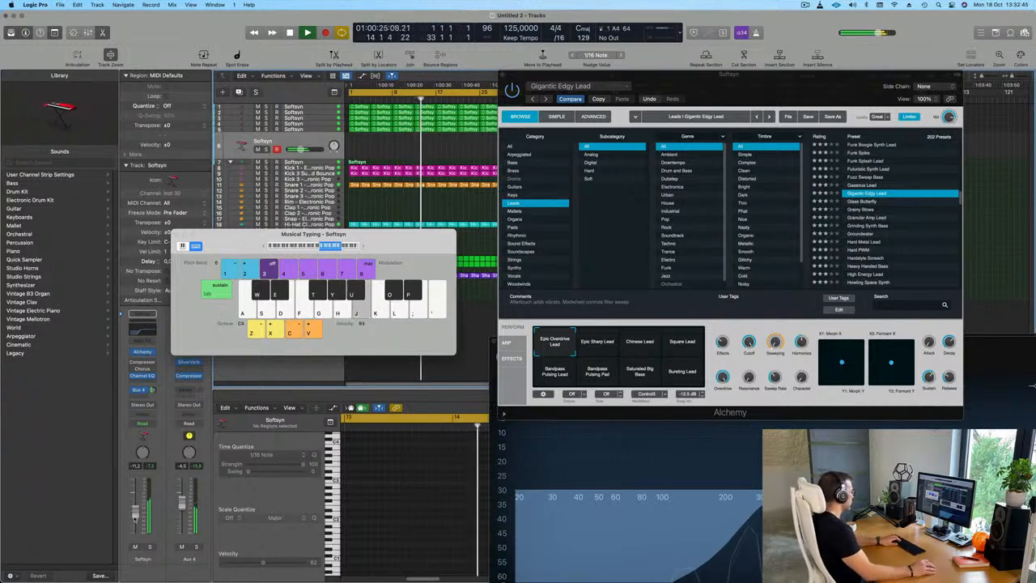
key("h")
key("j")
key("k")
Step: Audition the Epic Sharp Lead, Chinese Lead, Square Lead, Bandpass Pulsing Lead and Bandpass Pulsing Pad variations, then return to Epic Overdrive Lead
left_click(597, 349)
key("h")
left_click(641, 349)
key("h")
left_click(682, 348)
key("h")
left_click(555, 371)
key("h")
left_click(598, 371)
key("h")
left_click(564, 346)
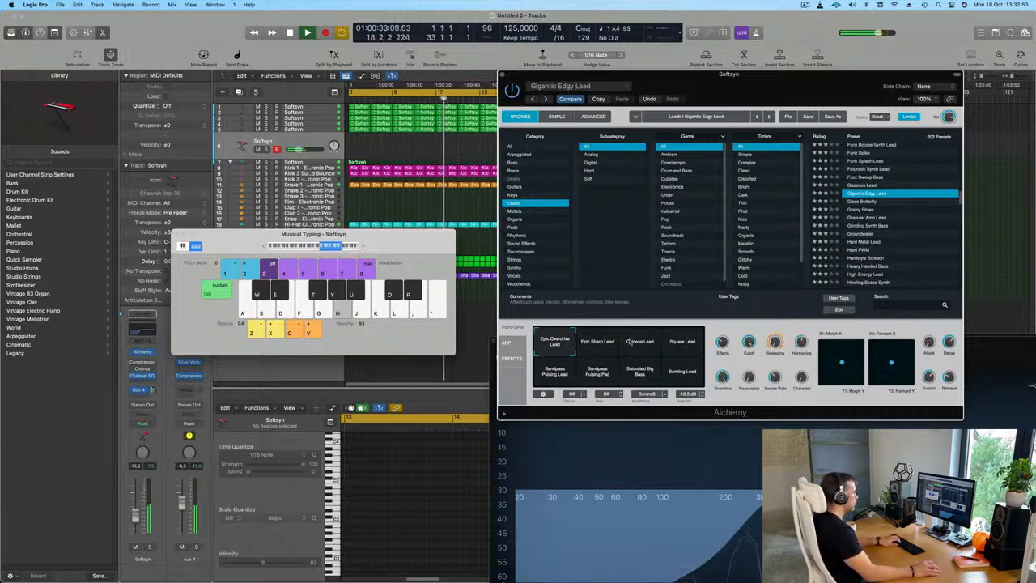
Step: Improvise a longer melody over the looping track with the Epic Overdrive Lead variation at octave C4
key("l")
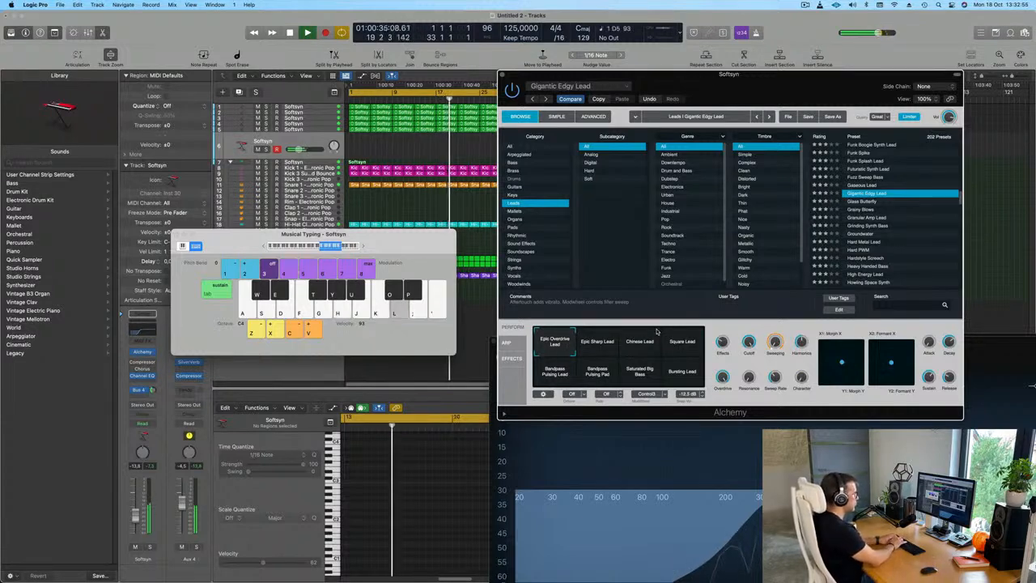
key("k")
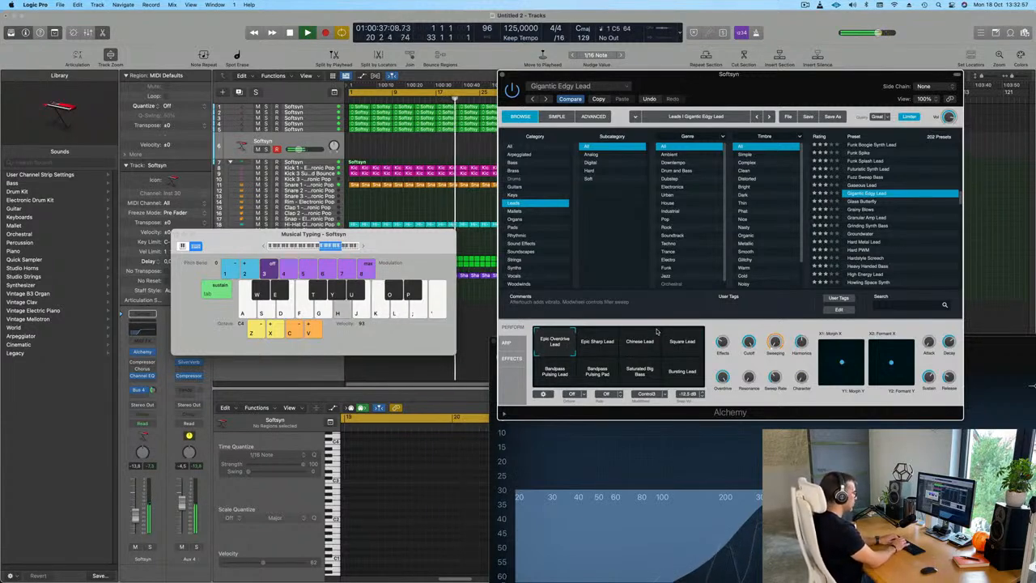
key("apostrophe")
key("apostrophe")
key("apostrophe")
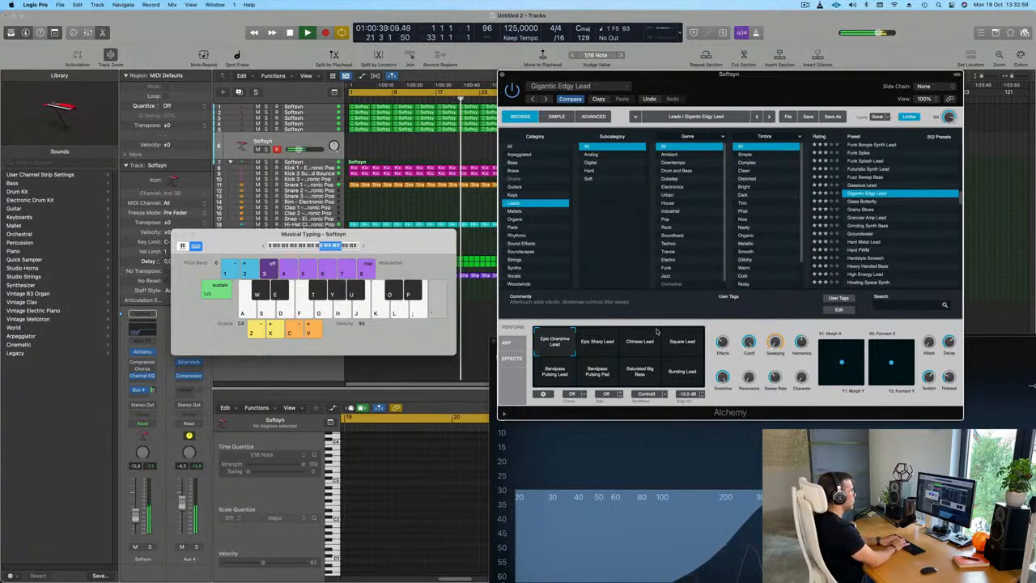
key("k")
key("apostrophe")
key("apostrophe")
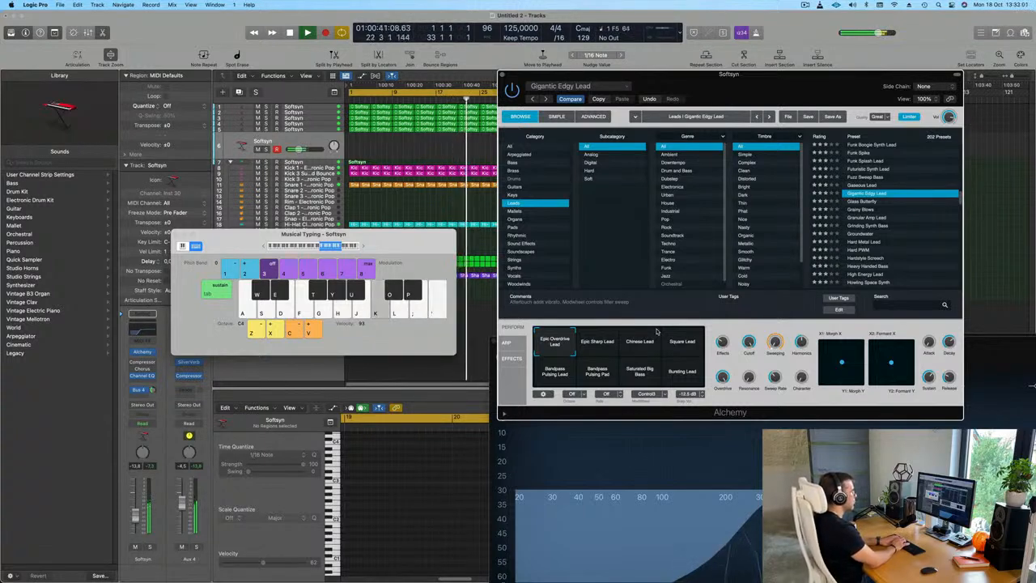
key("k")
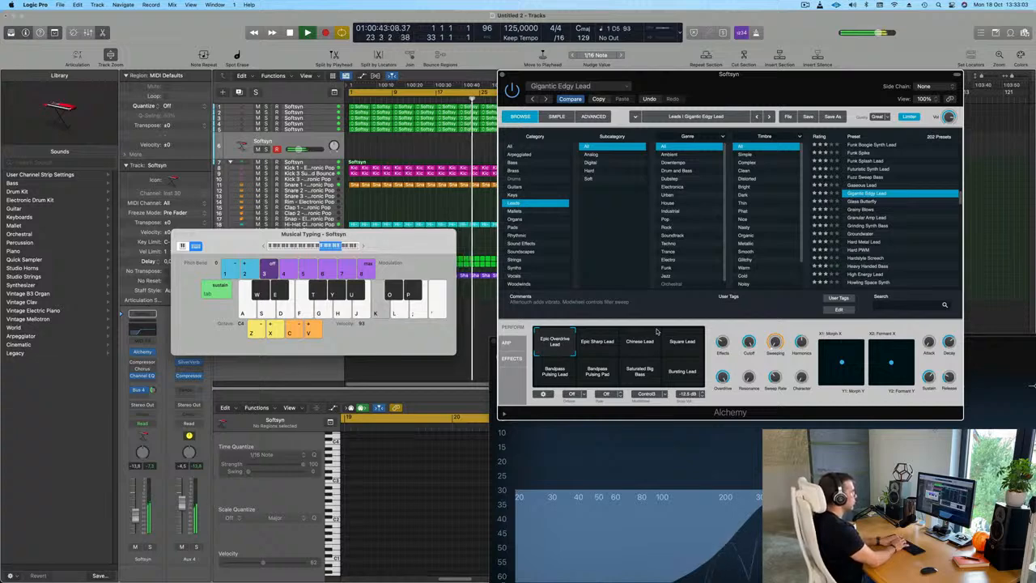
key("k")
key("k")
key("k")
key("apostrophe")
key("semicolon")
key("l")
key("k")
key("h")
key("j")
key("k")
key("h")
key("apostrophe")
key("k")
key("apostrophe")
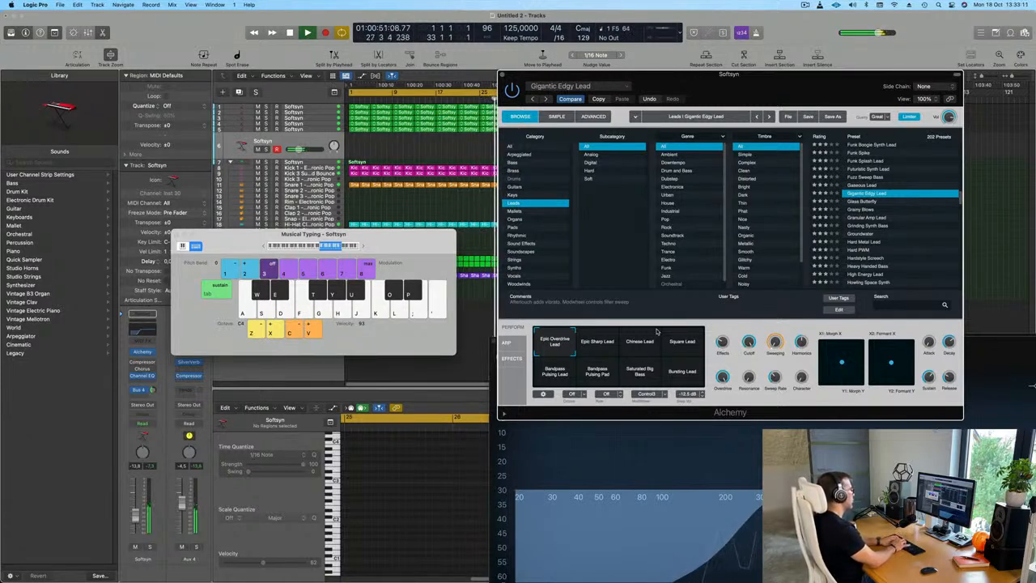
key("apostrophe")
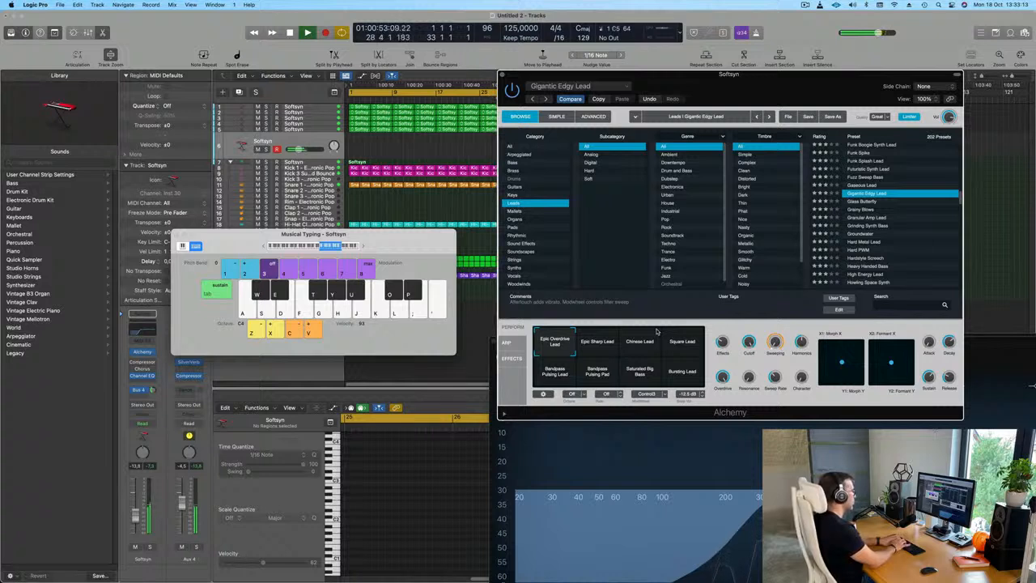
key("k")
key("h")
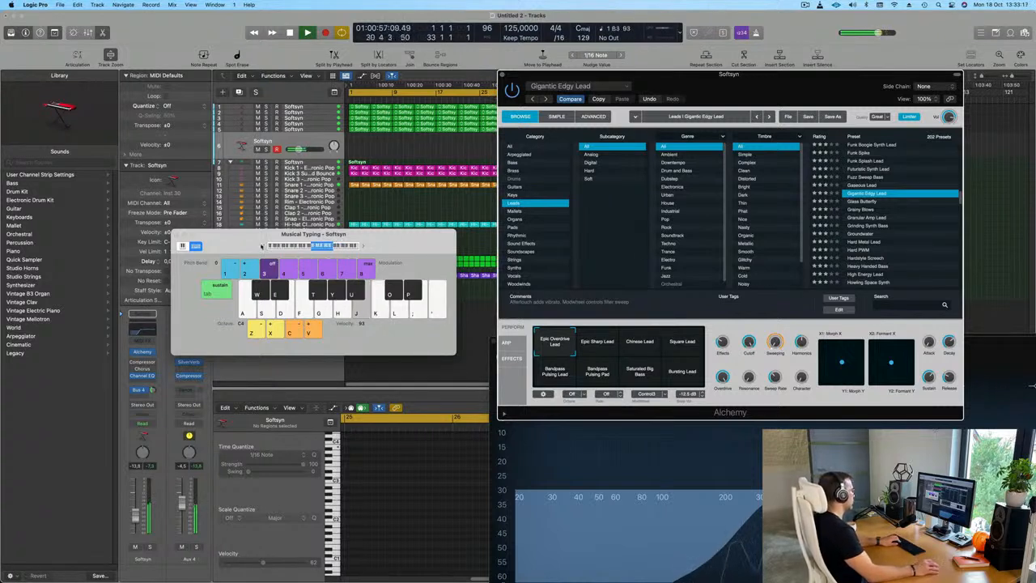
Step: Compare the Gigantic Edgy Lead melody at octave C3 and back at octave C4
key("k")
key("h")
left_click(363, 247)
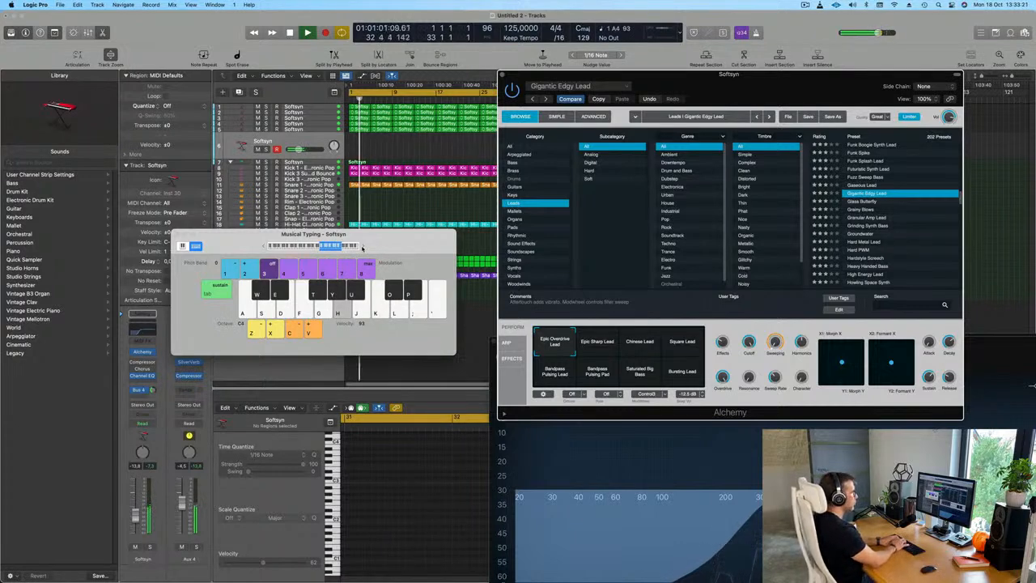
key("apostrophe")
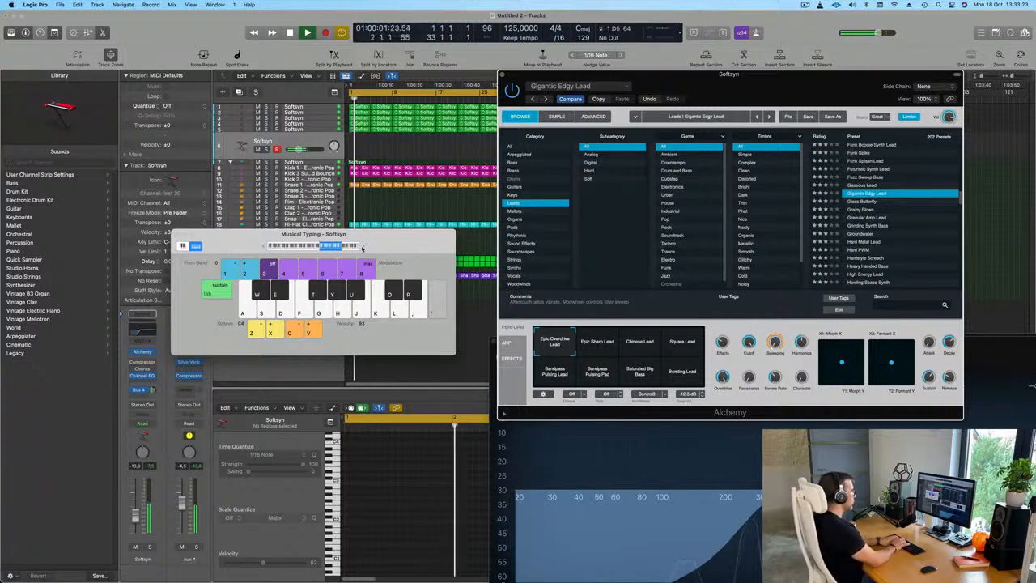
key("k")
key("j")
key("h")
key("k")
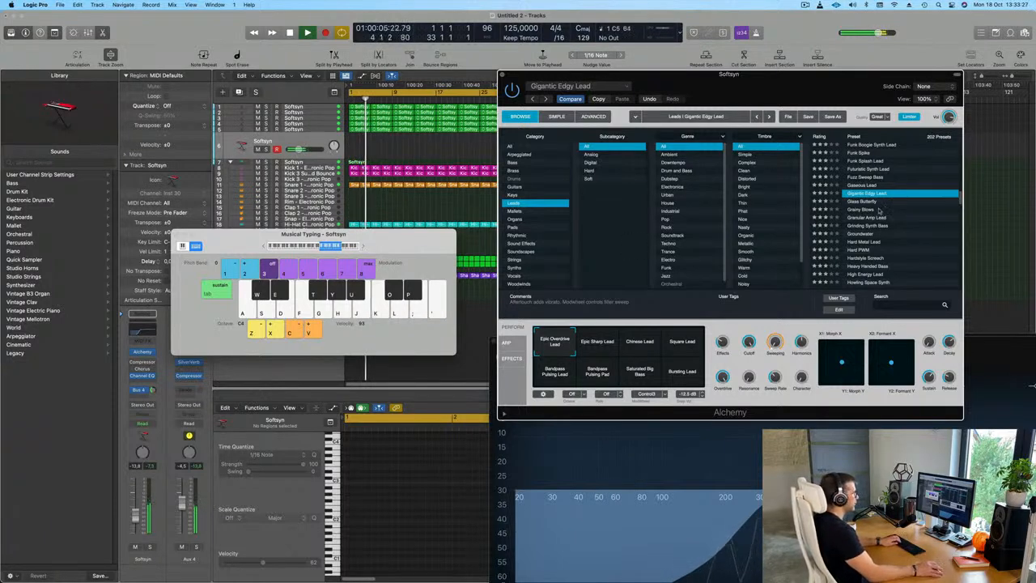
Step: Audition the presets Grainy Blows, Granular Amp Lead and Groundwater at octave C4
left_click(860, 209)
key("h")
key("k")
key("h")
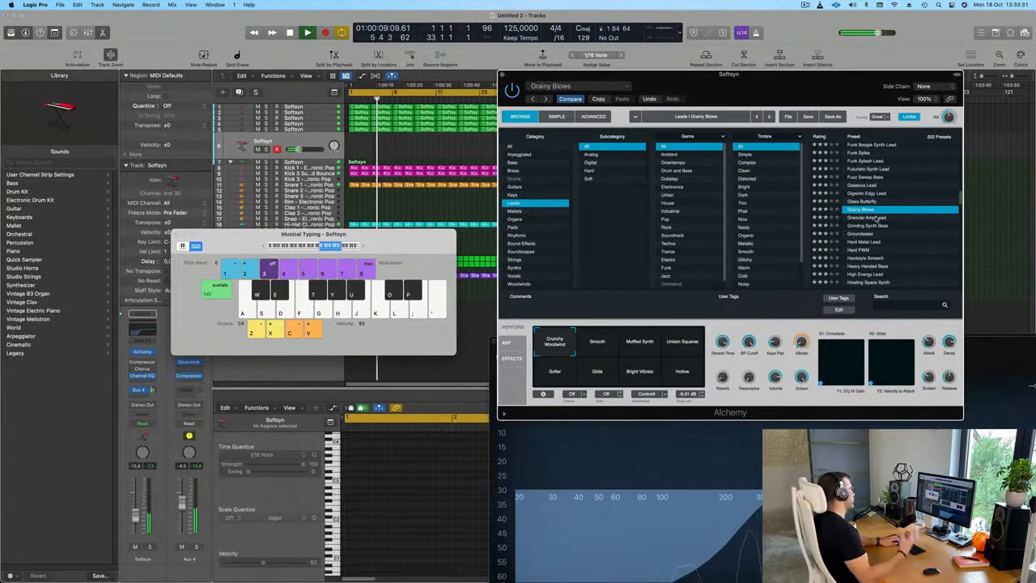
left_click(873, 217)
key("h")
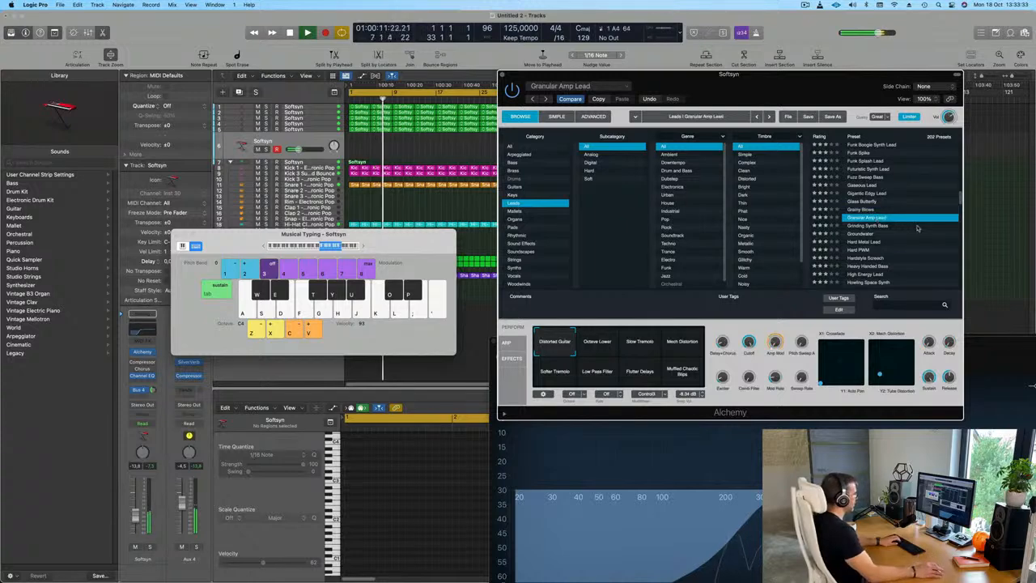
left_click(861, 233)
key("h")
key("h")
Step: Audition the presets Hard Metal Lead and High Energy Lead at octave C4
left_click(867, 241)
key("j")
key("k")
key("j")
scroll(894, 257, "down", 3)
key("h")
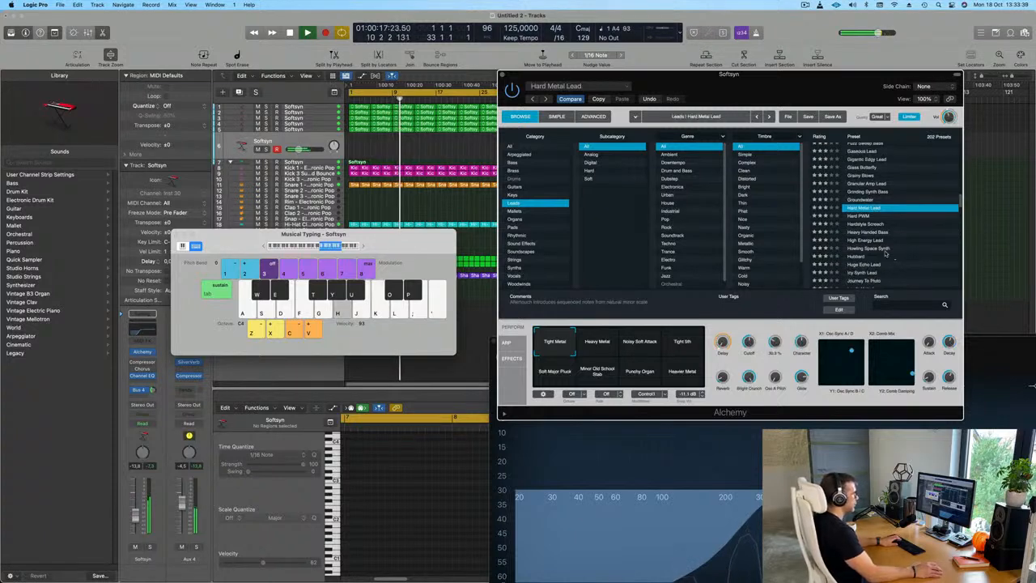
left_click(850, 241)
key("h")
key("j")
key("k")
Step: Audition Huge Echo Lead at octave C4 and raise the Softsyn channel's volume while playing
scroll(867, 250, "down", 2)
left_click(863, 247)
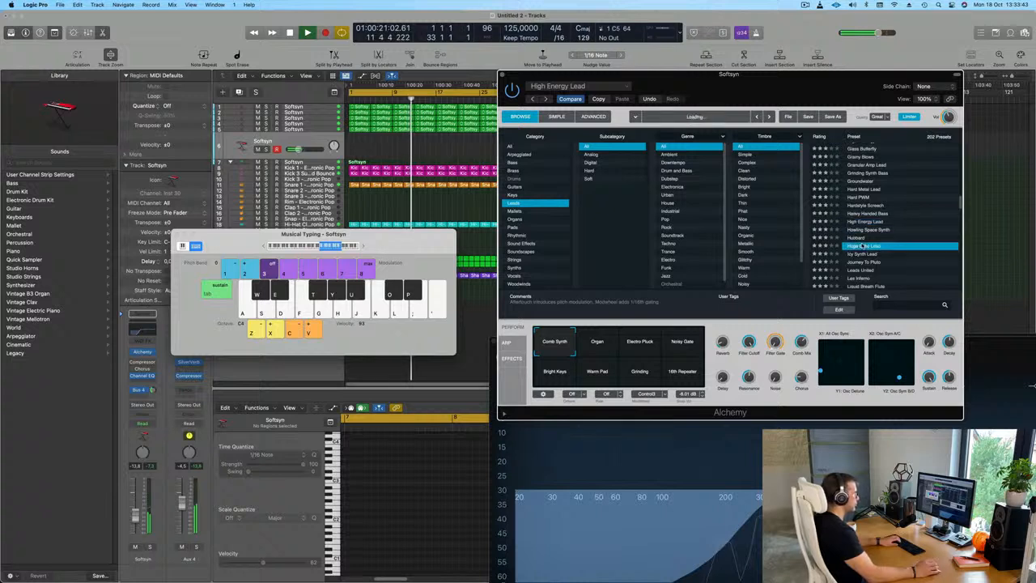
key("j")
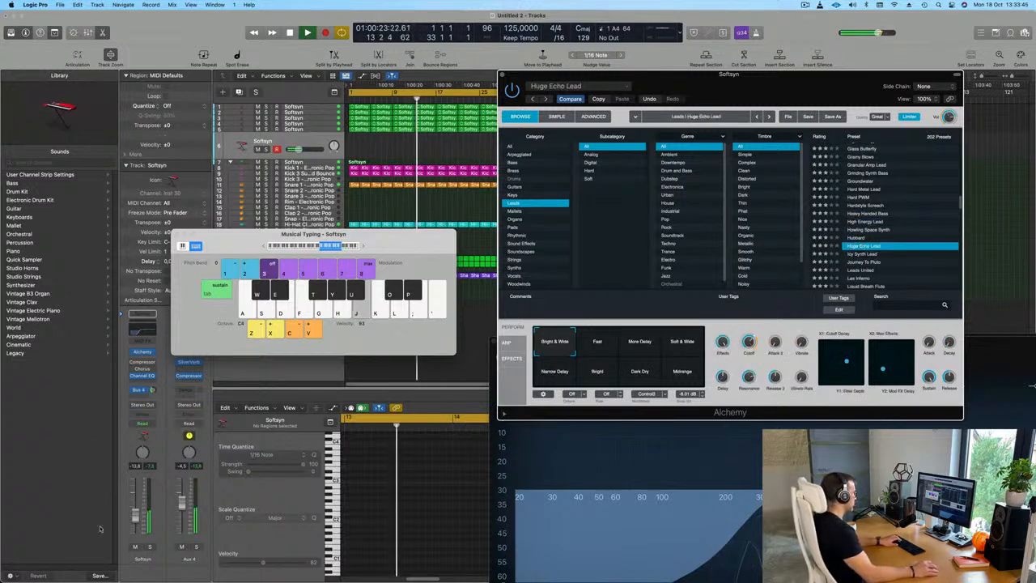
key("h")
left_click_drag(136, 515, 136, 504)
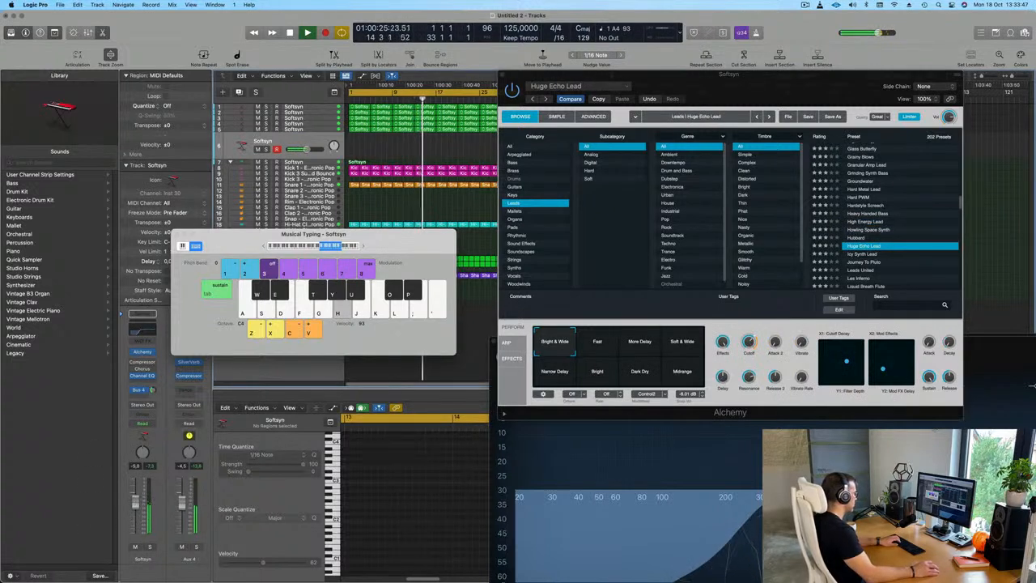
key("k")
key("h")
key("j")
key("k")
scroll(900, 239, "down", 3)
key("h")
Step: Audition the Leads United preset at octave C4
left_click(860, 244)
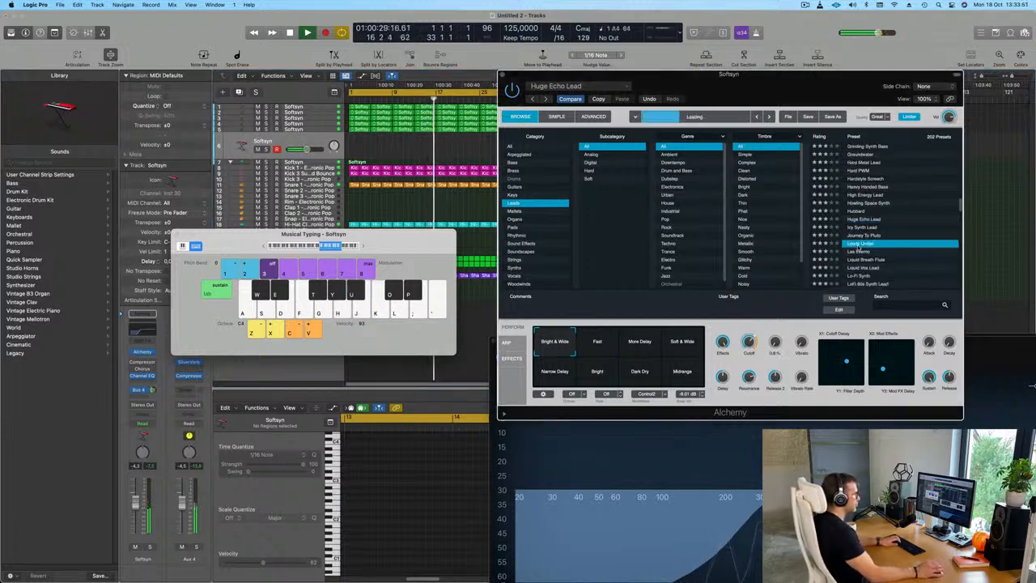
key("h")
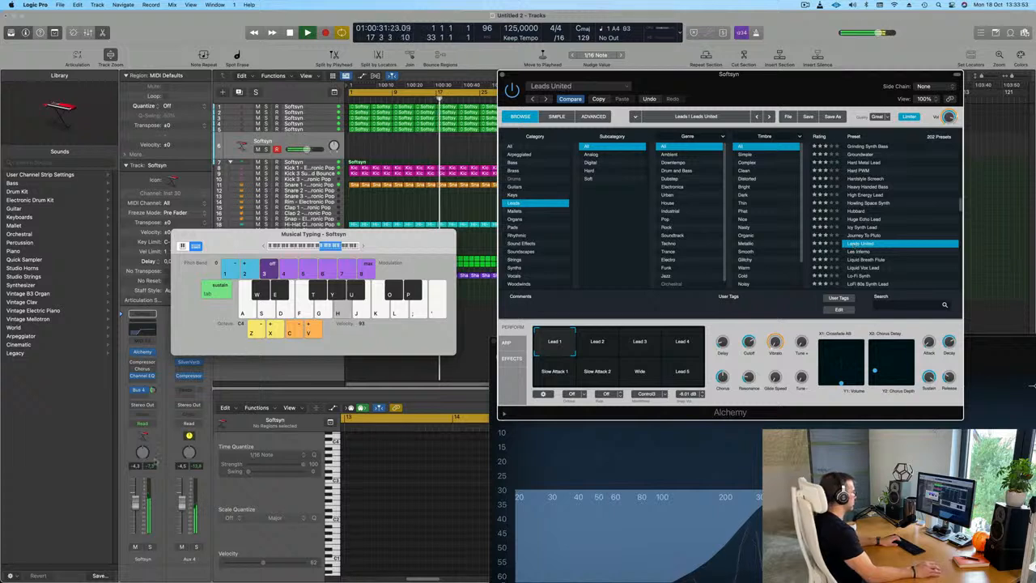
key("j")
key("k")
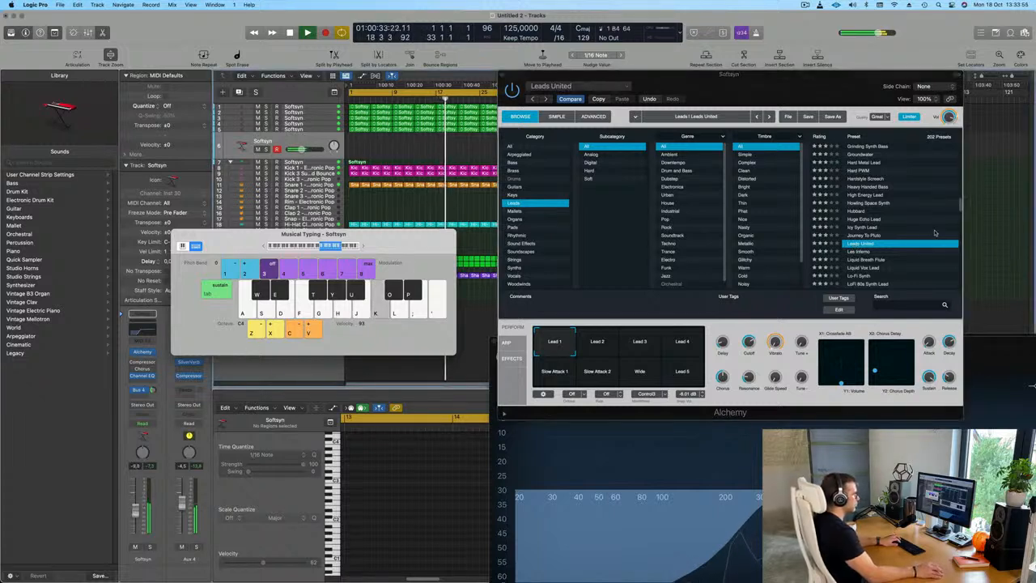
Step: Load Liquid Breath Flute, lower the musical typing octave to C3 and play a melody idea with it
scroll(935, 233, "down", 1)
left_click(874, 250)
key("j")
left_click(263, 248)
key("k")
key("h")
key("j")
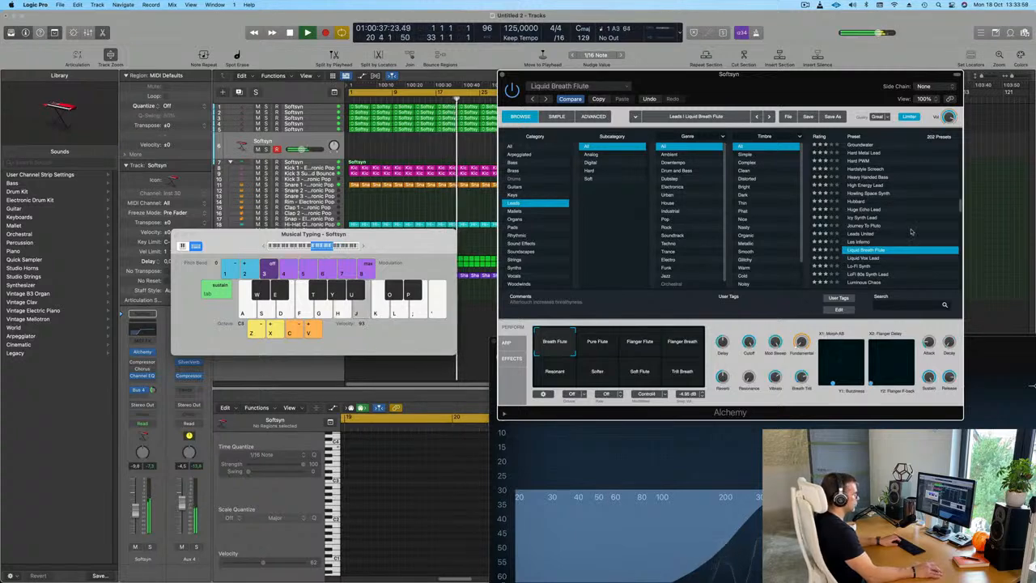
scroll(914, 232, "down", 1)
key("j")
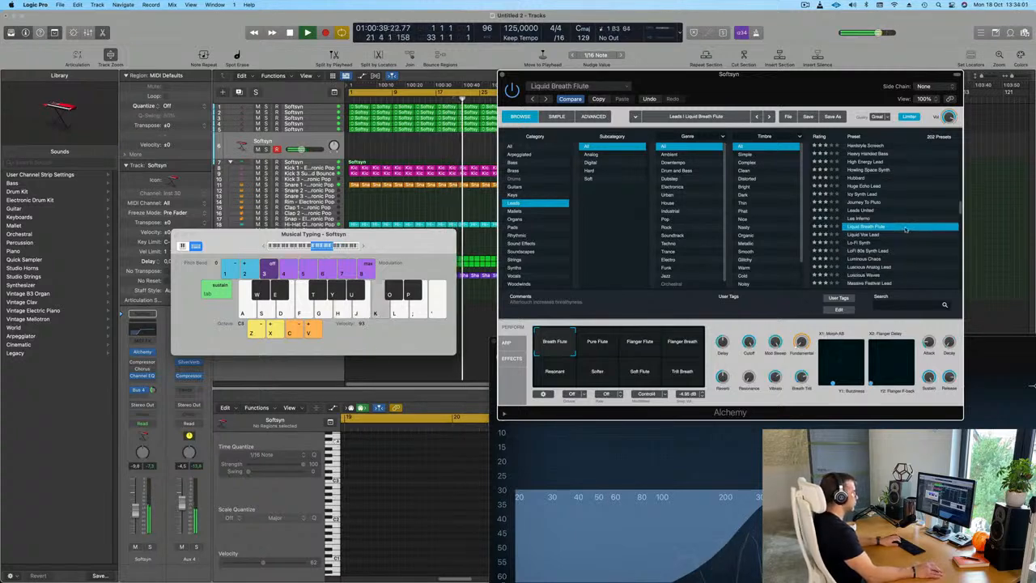
key("k")
key("j")
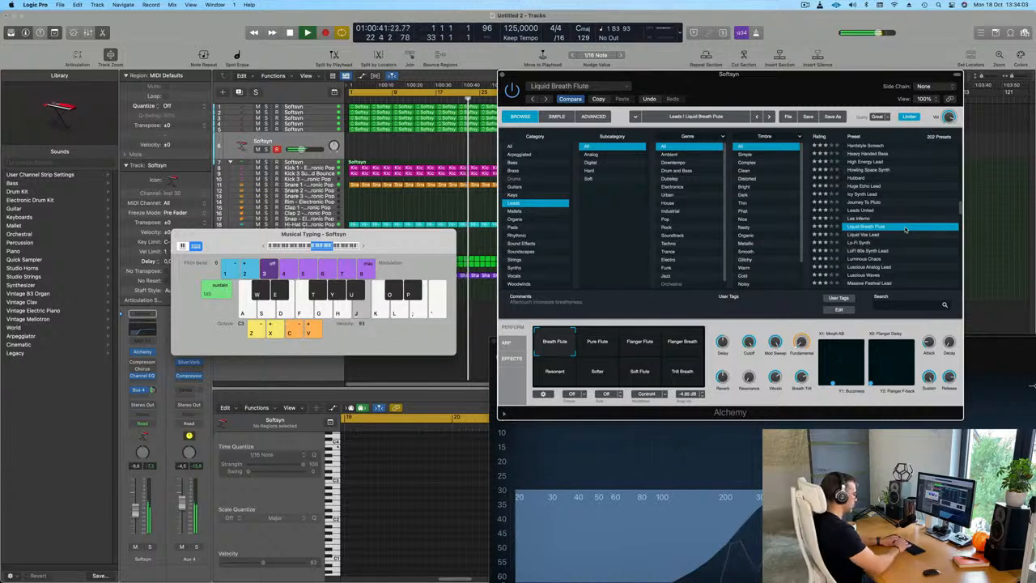
key("apostrophe")
key("semicolon")
key("k")
key("h")
key("j")
Step: Audition Liquid Vox Lead, another lead preset further down the list and Metallic Edge Lead at octave C3
left_click(880, 235)
key("h")
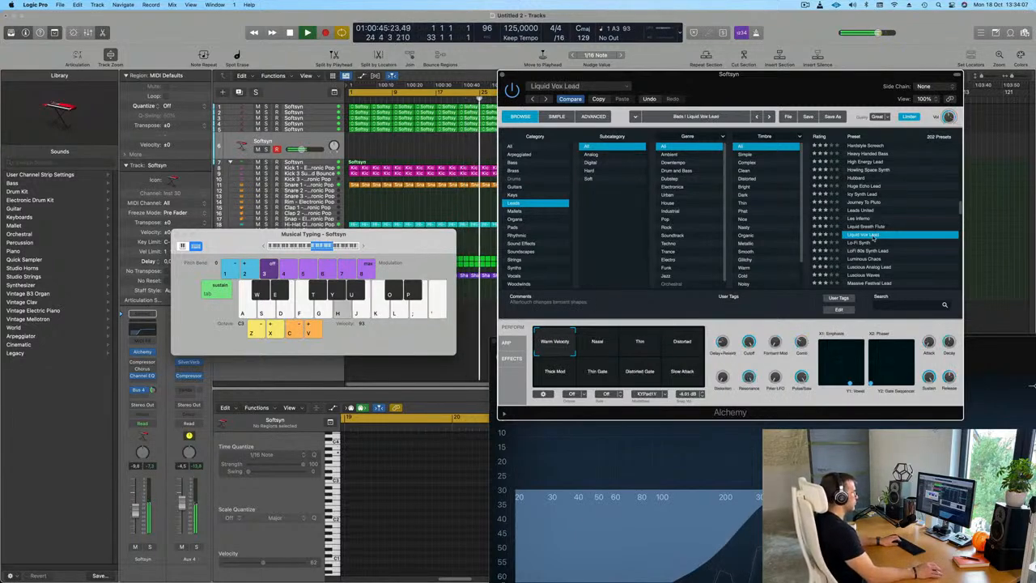
key("j")
scroll(883, 236, "down", 2)
left_click(870, 241)
key("h")
key("j")
key("k")
scroll(871, 243, "down", 3)
left_click(869, 244)
key("h")
key("j")
key("k")
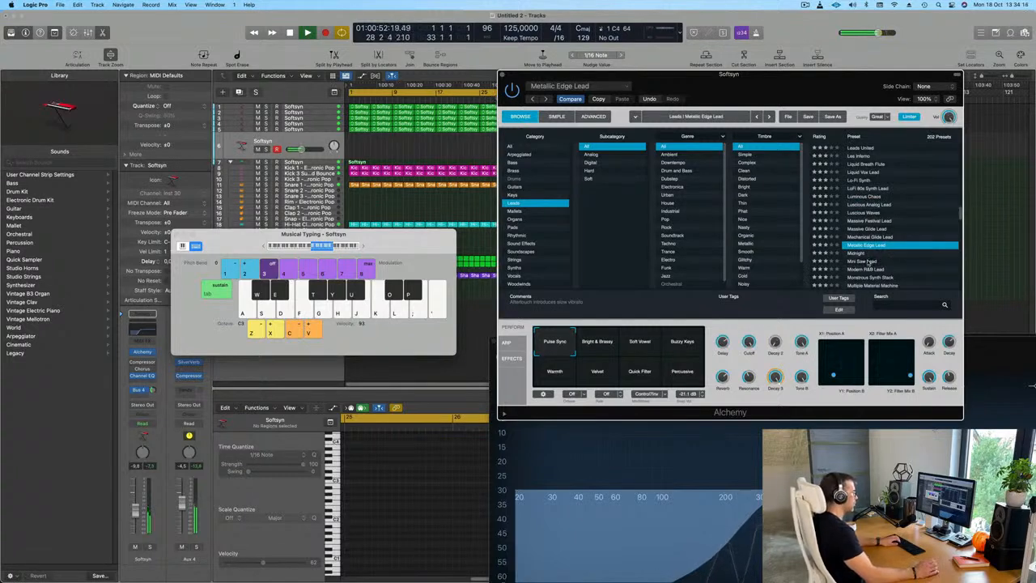
Step: Load the Mini Saw Lead preset, raise the musical typing octave to C4 and play a melody idea with it
left_click(869, 261)
key("h")
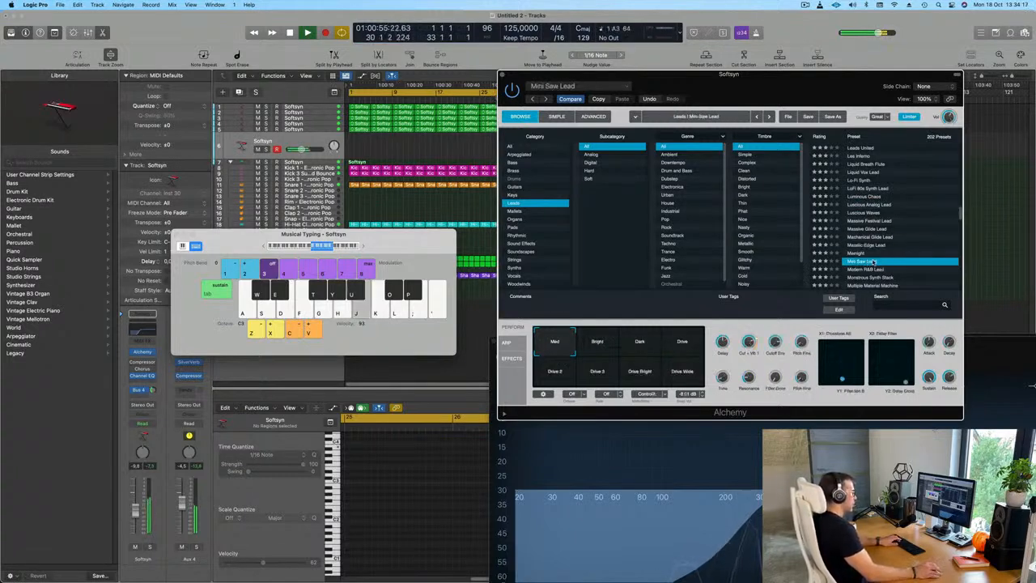
scroll(888, 252, "down", 3)
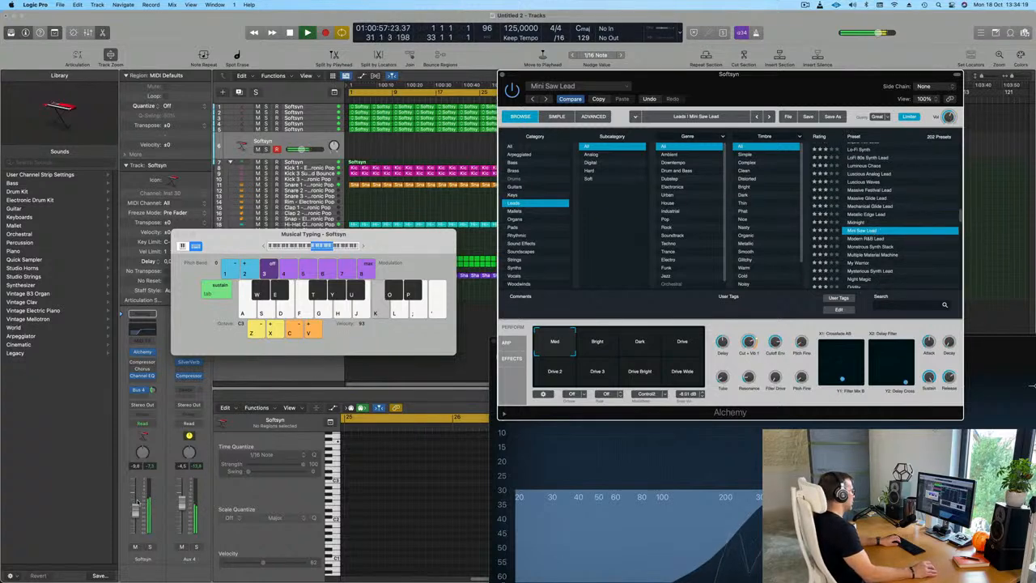
left_click(374, 279)
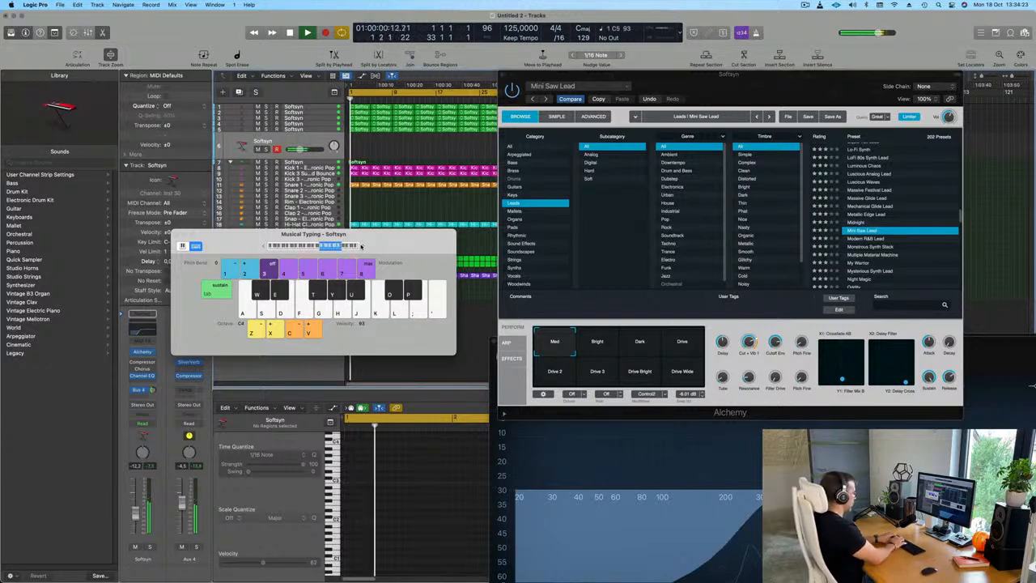
key("a")
key("s")
key("d")
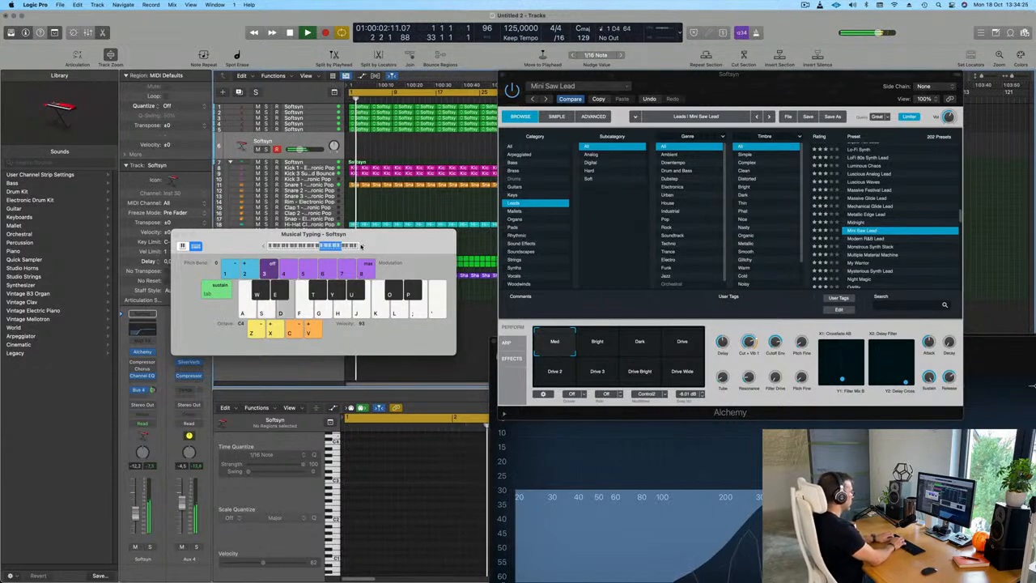
key("k")
key("d")
key("l")
key("d")
key("a")
key("s")
key("d")
key("a")
key("a")
Step: Audition the Dark and Drive variations of Mini Saw Lead and settle on Bright while playing notes
left_click(640, 343)
left_click(682, 343)
key("a")
left_click(606, 343)
key("a")
key("s")
key("a")
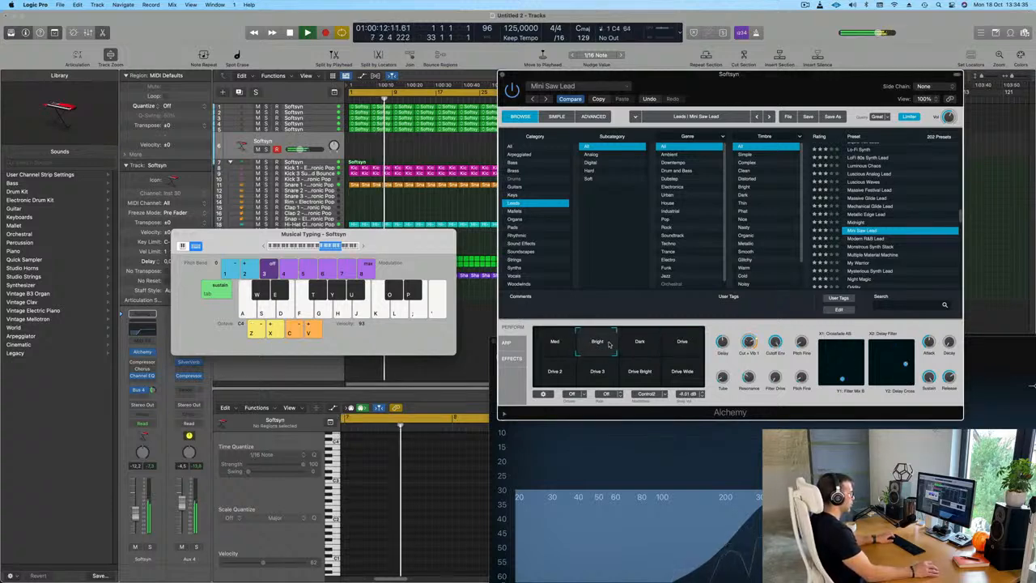
key("a")
Step: Move the Musical Typing window off the arrangement and rehearse a repeated-note riff while lowering the Softsyn channel's volume
left_click_drag(399, 247, 746, 387)
key("a")
key("a")
key("a")
key("a")
key("s")
key("s")
key("a")
key("a")
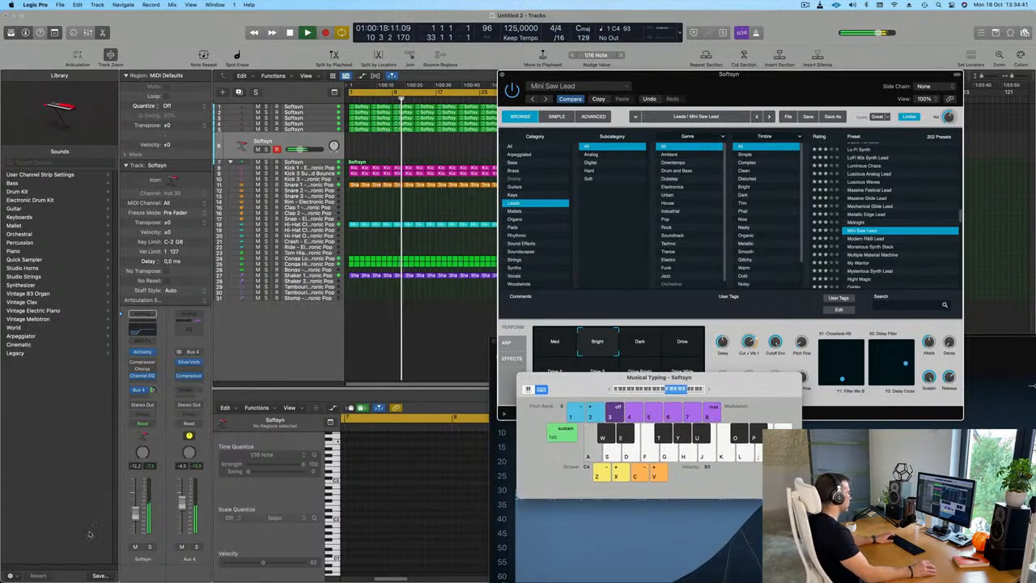
key("a")
key("a")
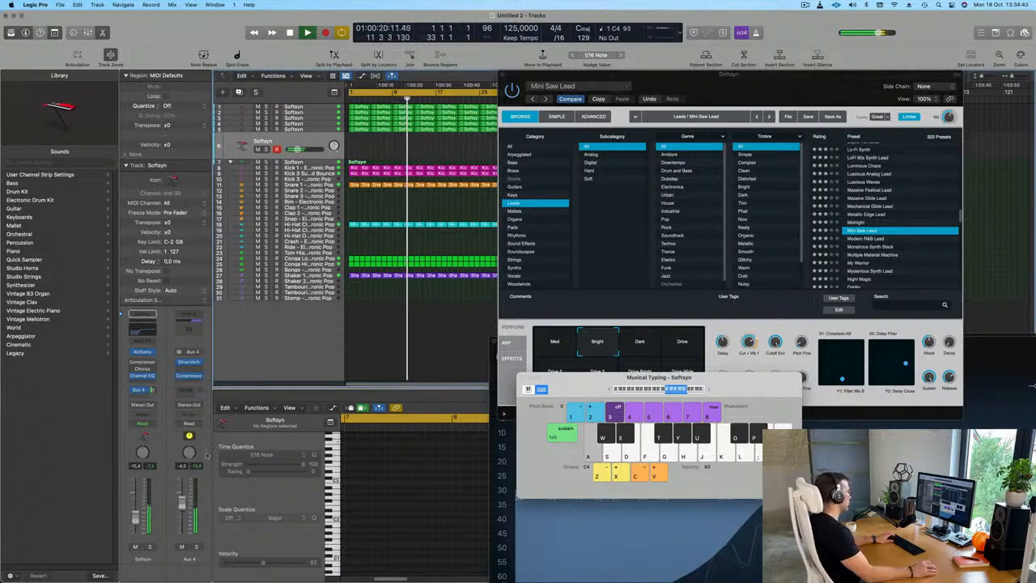
Step: Record the repeated-note riff at octave C4 on the Softsyn track from about bar 13
key("a")
key("a")
key("a")
key("r")
key("a")
key("a")
key("a")
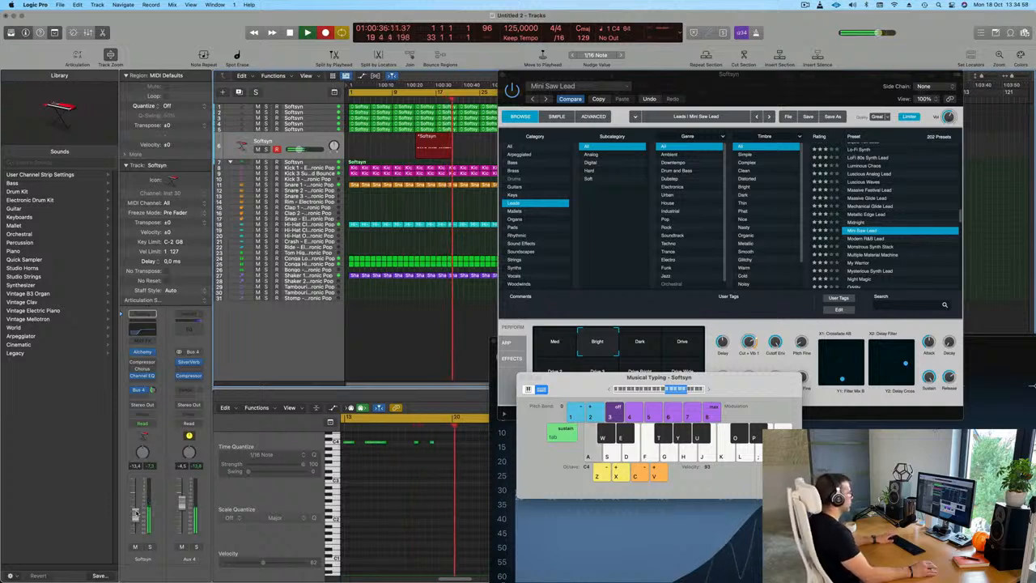
key("a")
key("a")
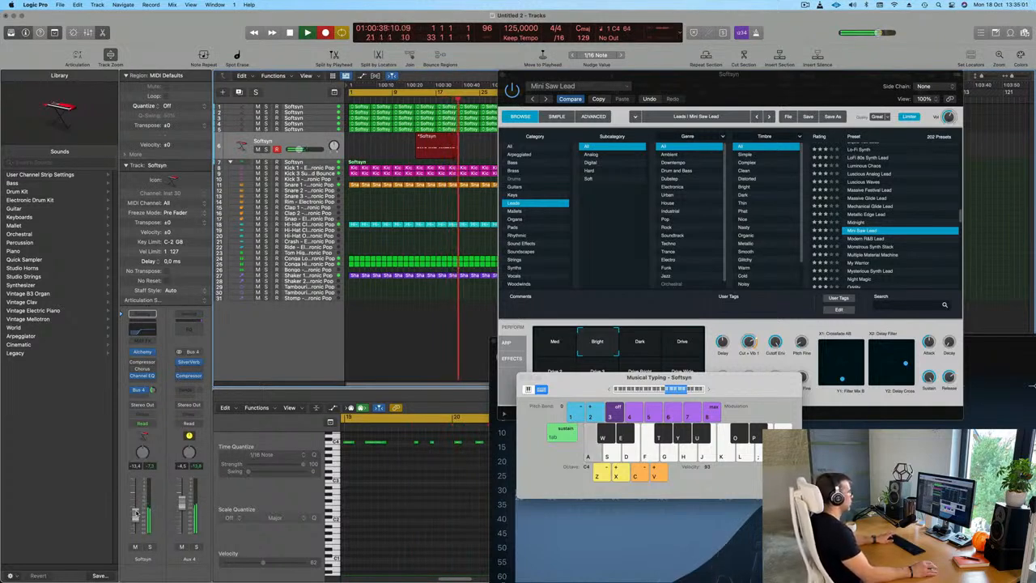
key("a")
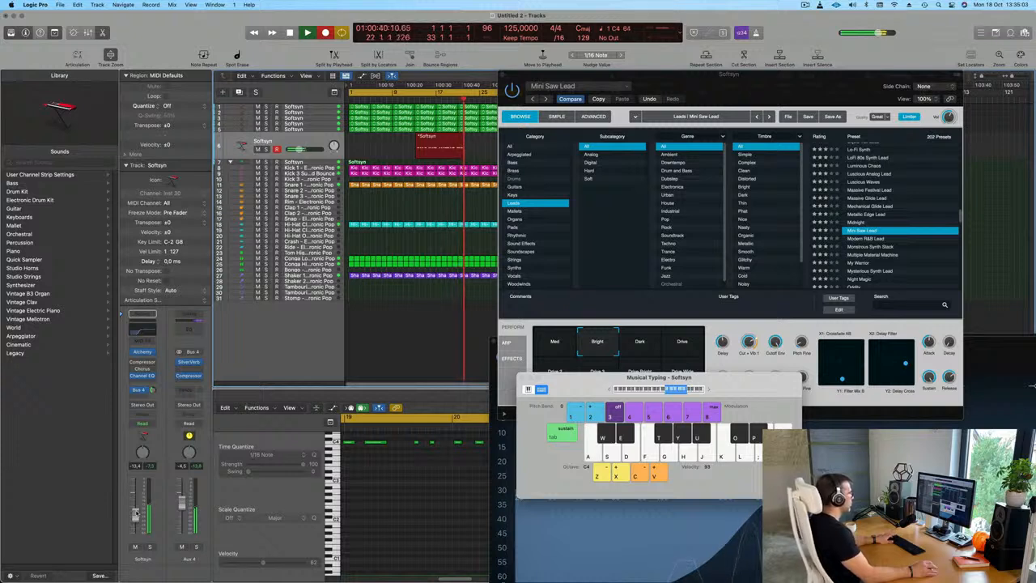
key("a")
key("a")
key("a")
key("a")
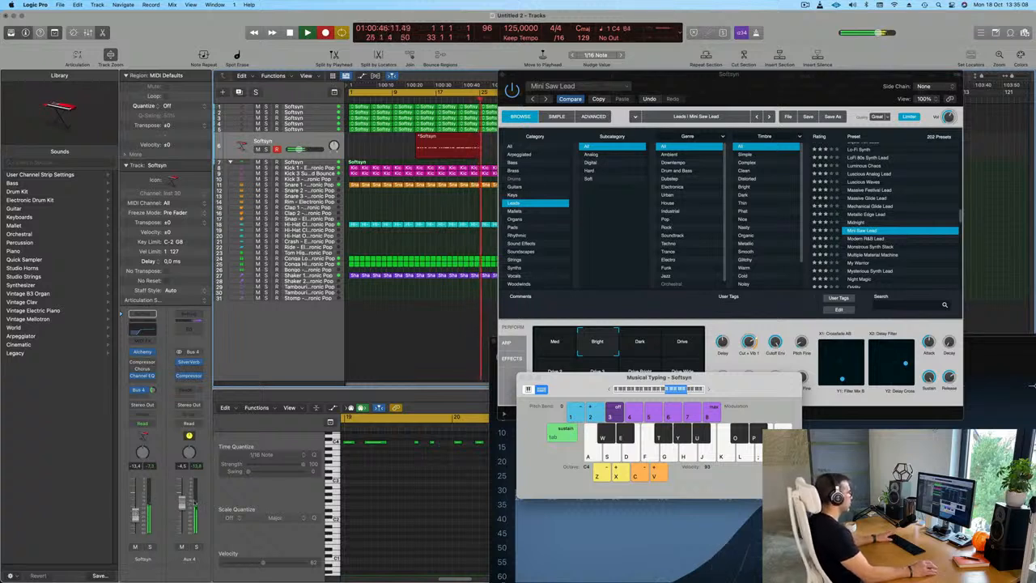
key("space")
Step: Move the recorded riff region to bar 1 and play it from the beginning
left_click(458, 136)
left_click_drag(455, 141, 354, 142)
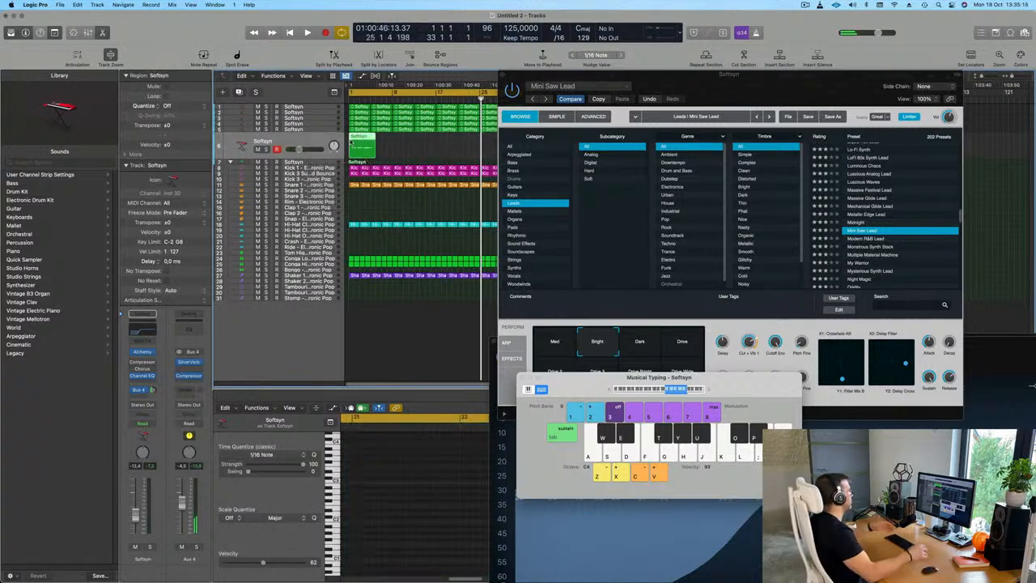
key("Return")
key("space")
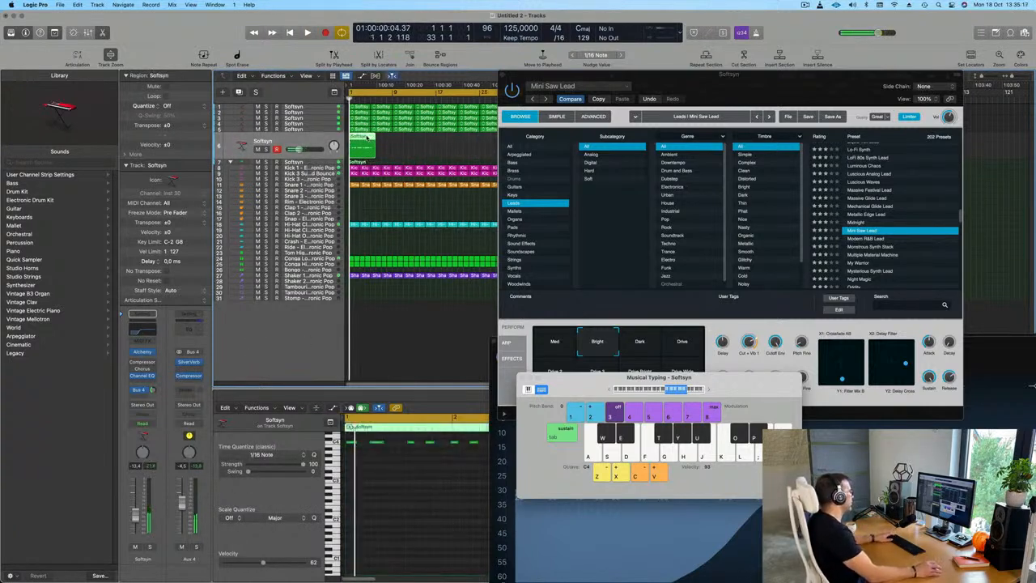
Step: Select all notes of the riff in the piano roll and replay the opening bars to check their timing
left_click(394, 551)
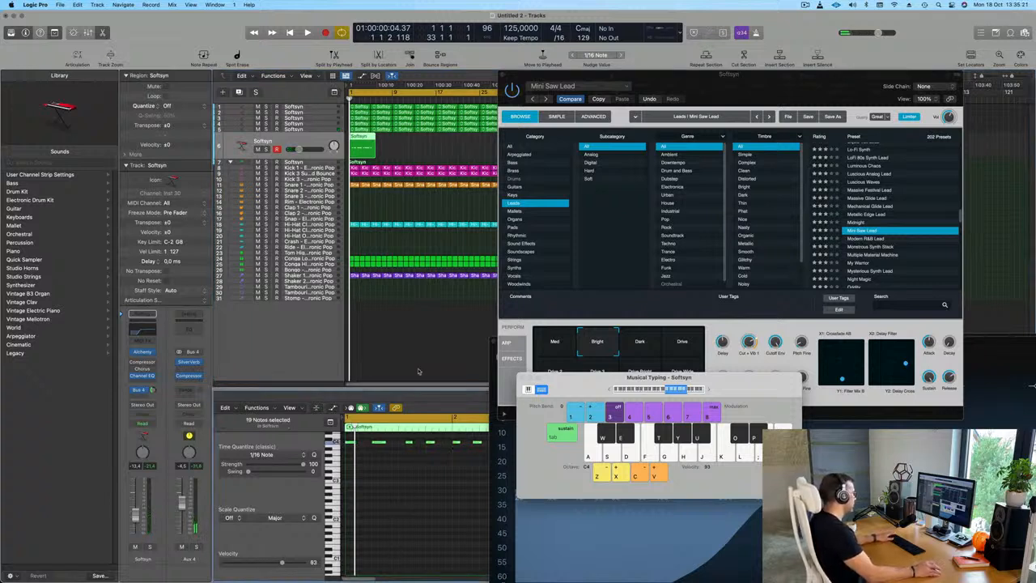
key("space")
scroll(414, 156, "up", 5)
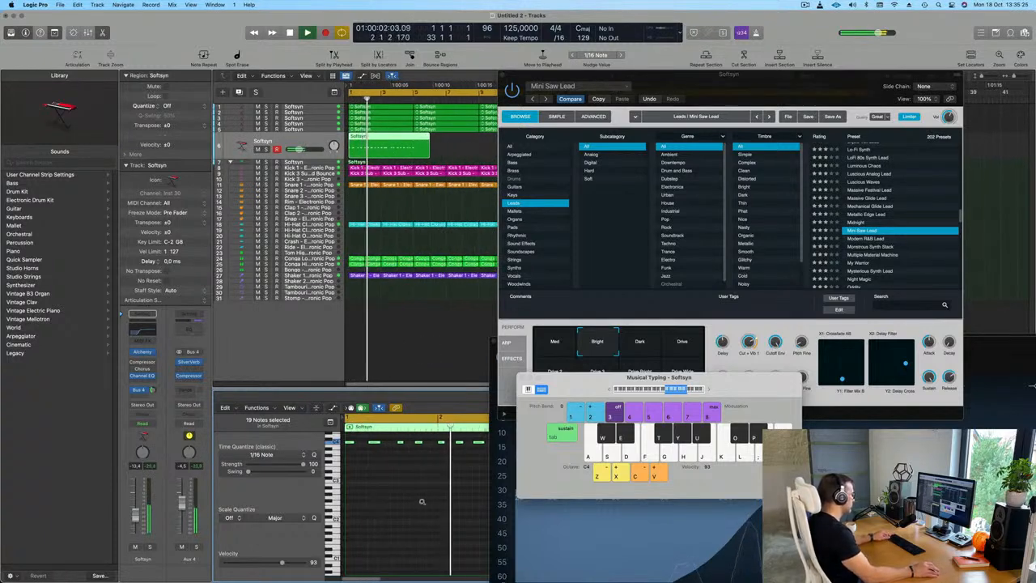
key("space")
key("space")
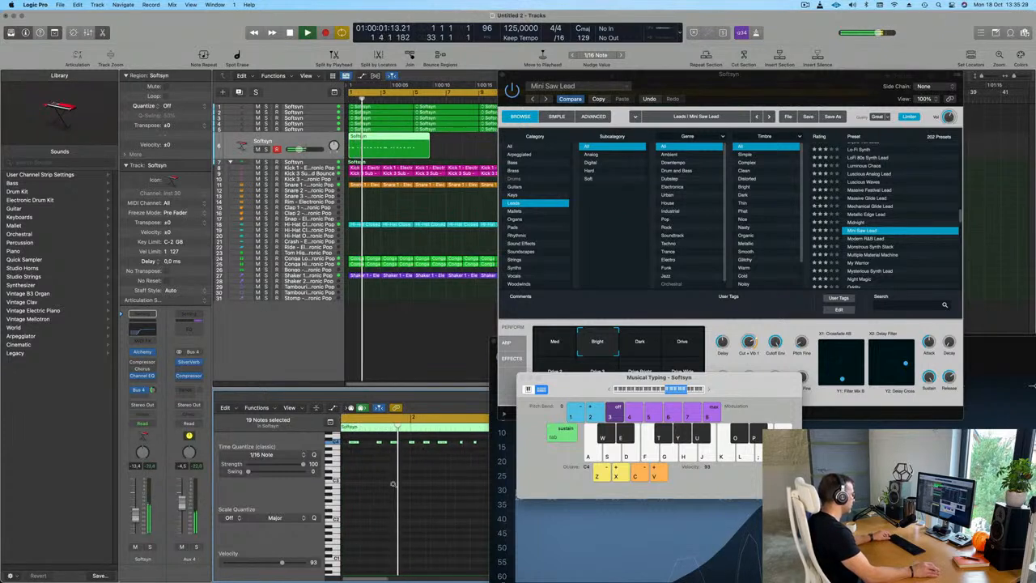
key("space")
key("space")
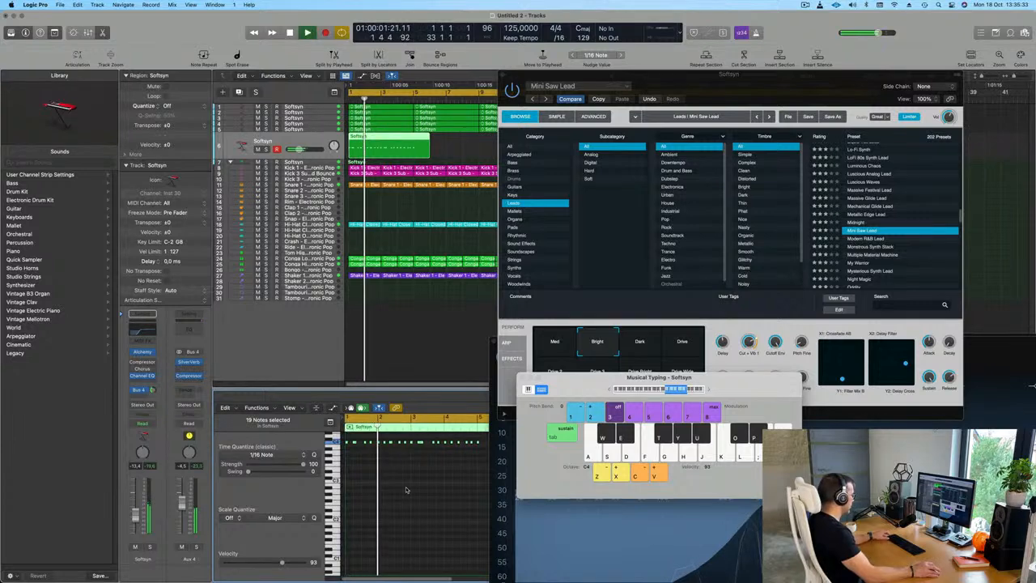
key("space")
Step: Cut the riff region at bar 5, splitting any crossing notes, and delete the piece after the cut
scroll(454, 138, "up", 3)
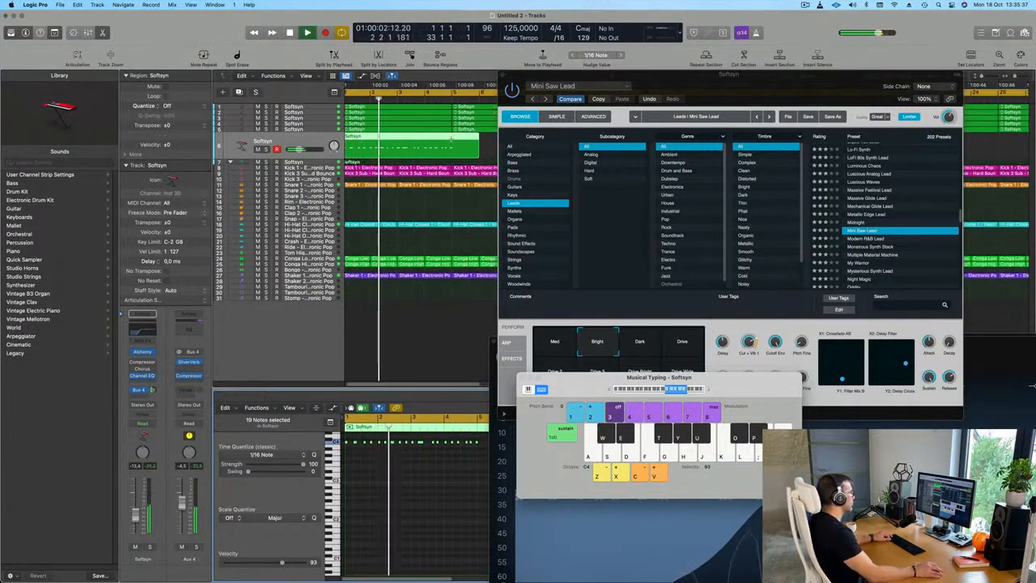
double_click(453, 137)
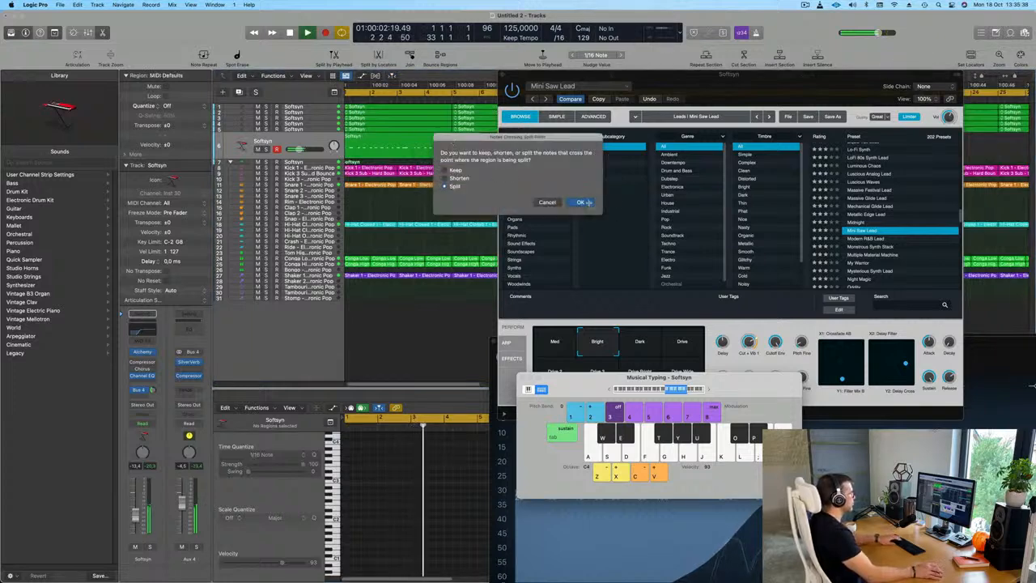
left_click(580, 202)
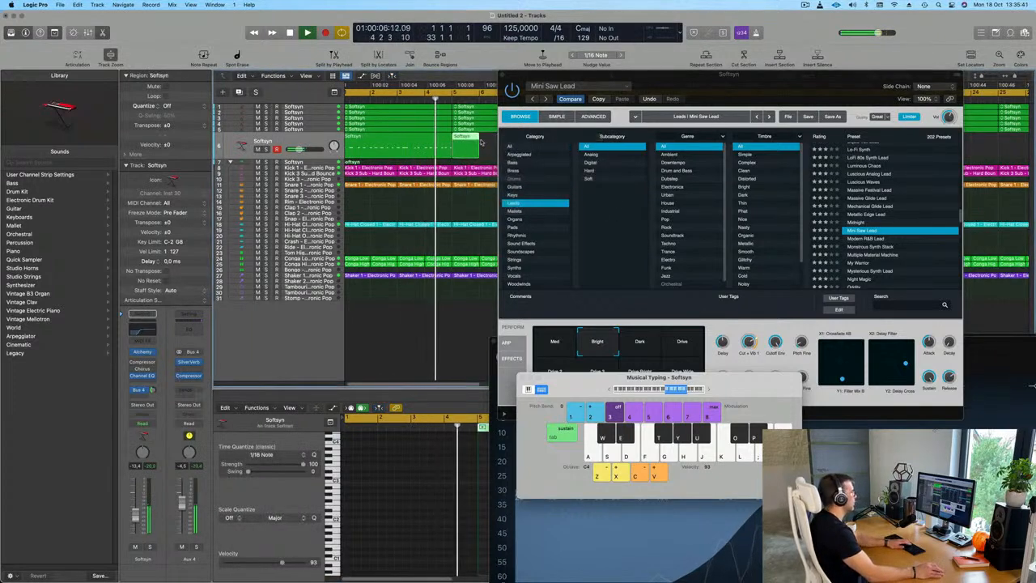
key("Delete")
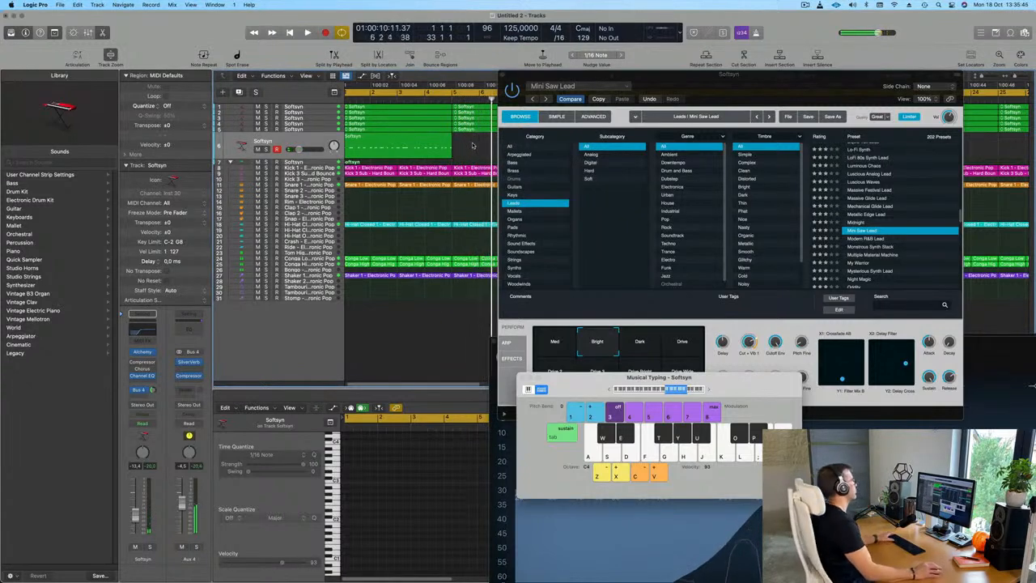
Step: Move the Alchemy window below the upper tracks, show the whole arrangement and select the four-bar riff region
left_click(806, 5)
left_click(728, 86)
left_click_drag(729, 86, 442, 224)
key("super+Left")
key("super+Left")
key("super+Left")
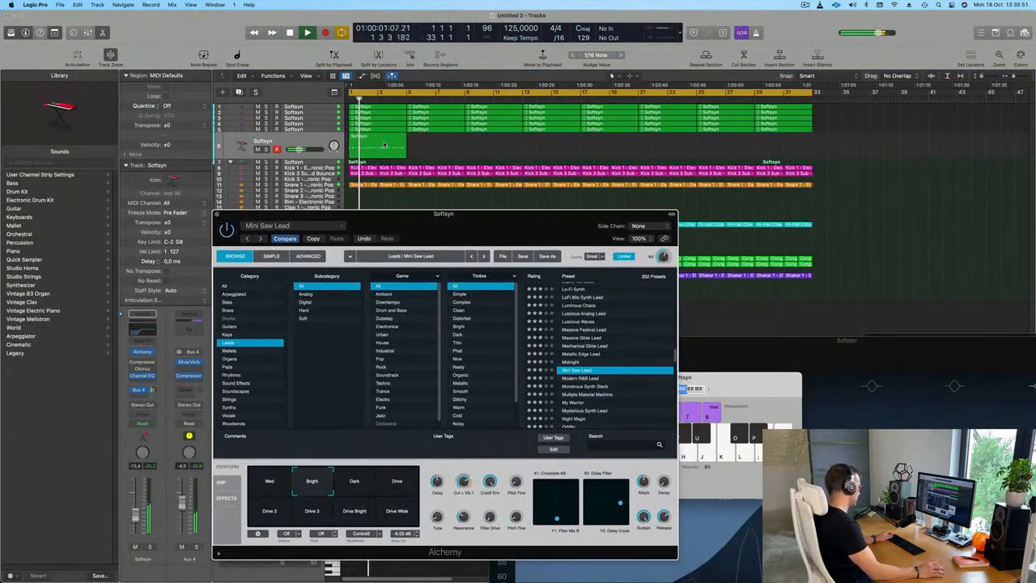
left_click(385, 145)
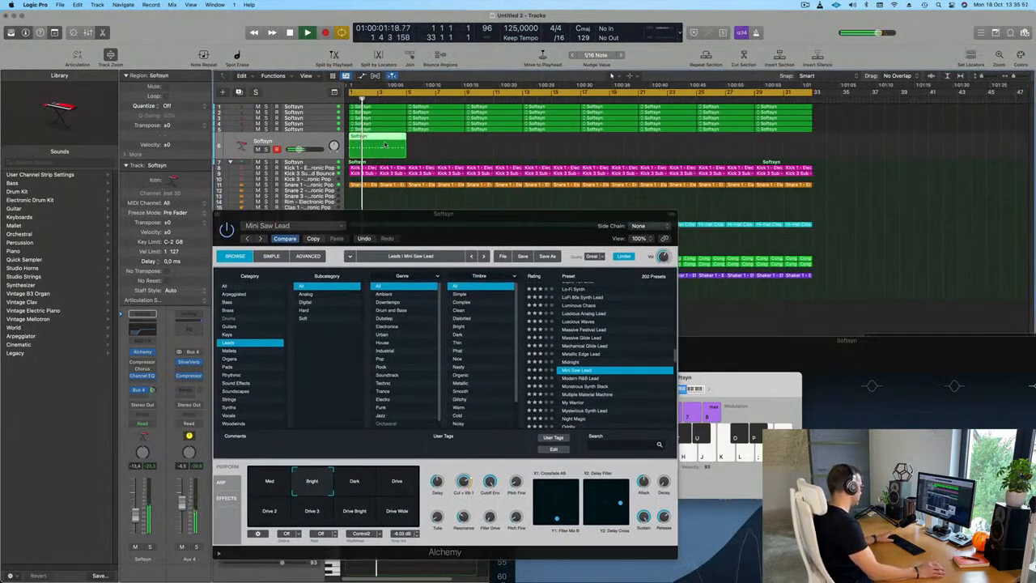
Step: Audition Mini Saw Lead's Dark, Drive, Drive 2, Drive 3, Drive Bright and Drive Wide variations against the riff
left_click(364, 483)
left_click(396, 483)
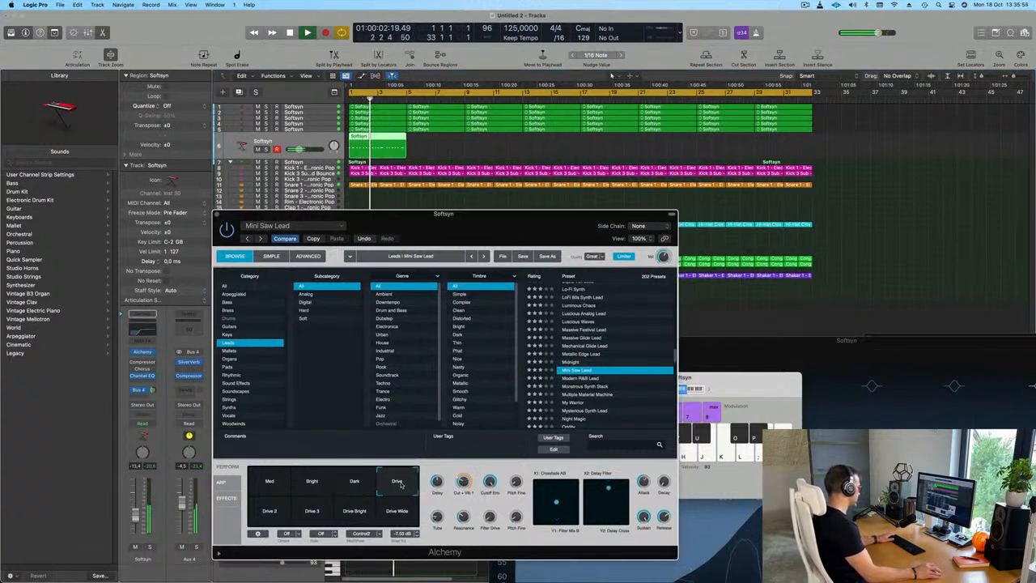
left_click(262, 520)
left_click(310, 514)
left_click(355, 513)
left_click(396, 513)
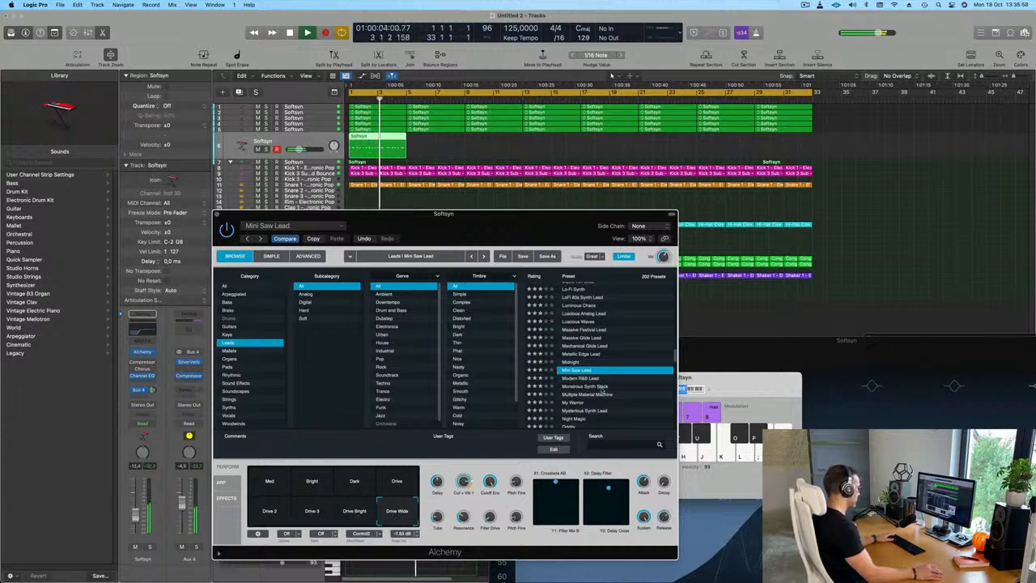
Step: Load the Night Magic preset, shift the Alchemy window clear of the channel strips and raise the Softsyn channel's volume
scroll(602, 389, "down", 4)
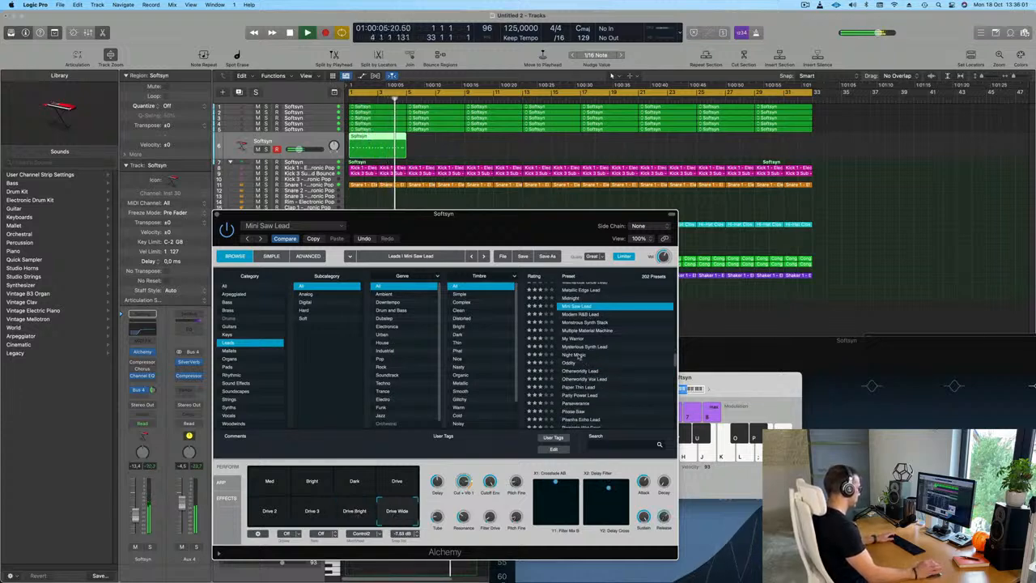
left_click(574, 355)
left_click_drag(522, 224, 650, 220)
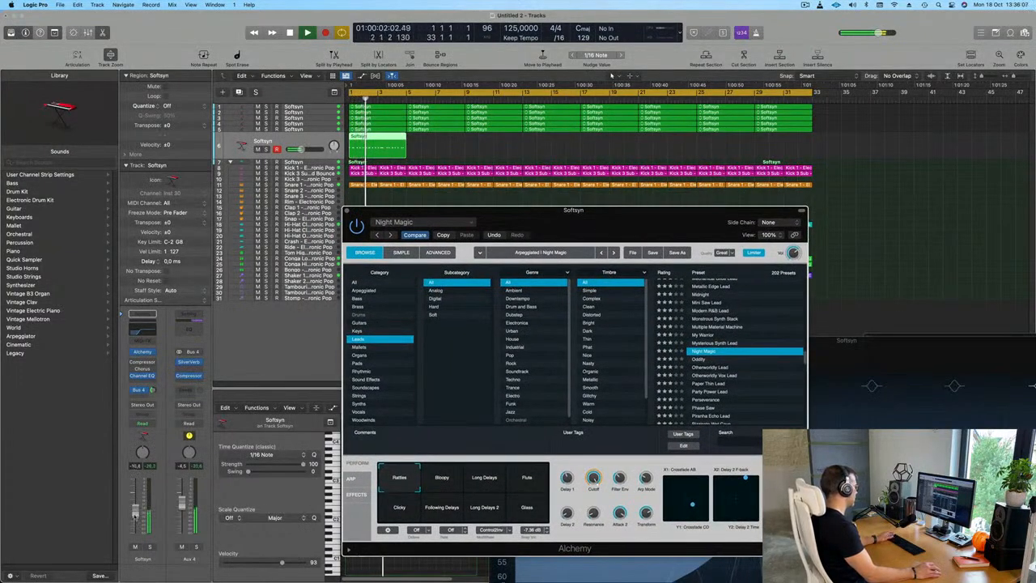
left_click_drag(135, 515, 135, 513)
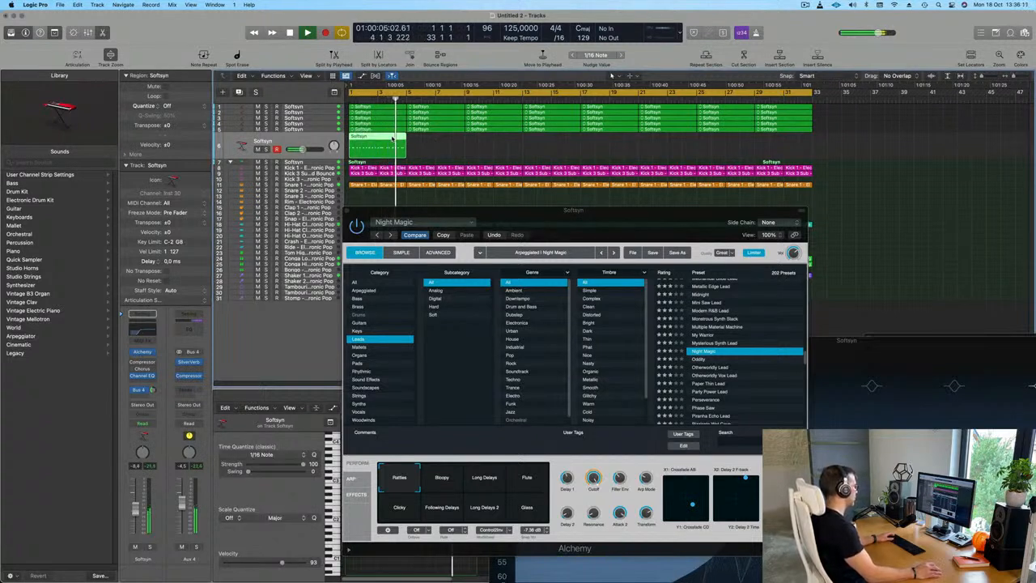
Step: Repeat the four-bar riff region seven times to fill the Softsyn track up to bar 33
key("Return")
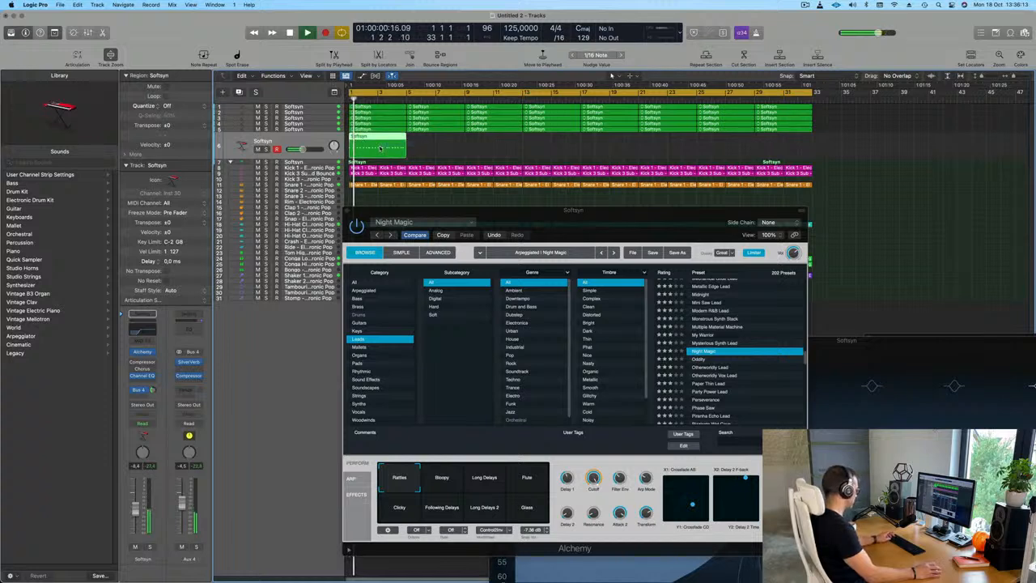
key("super+r")
key("super+r")
key("super+r")
key("super+r")
key("super+r")
key("super+r")
key("super+r")
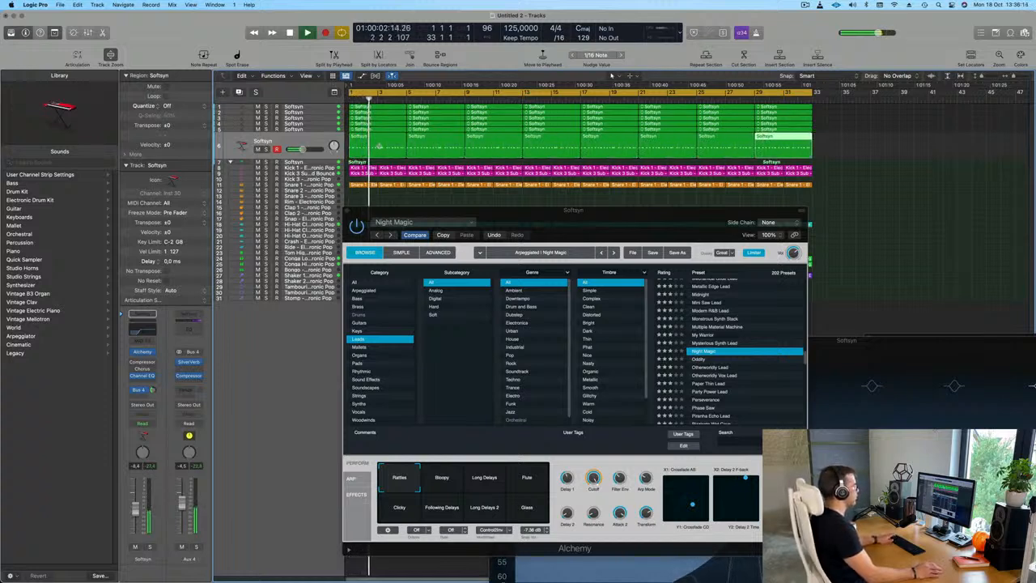
Step: Play from the start and audition Night Magic's Bloopy and Long Delays variations while adjusting the Softsyn channel's volume
key("Return")
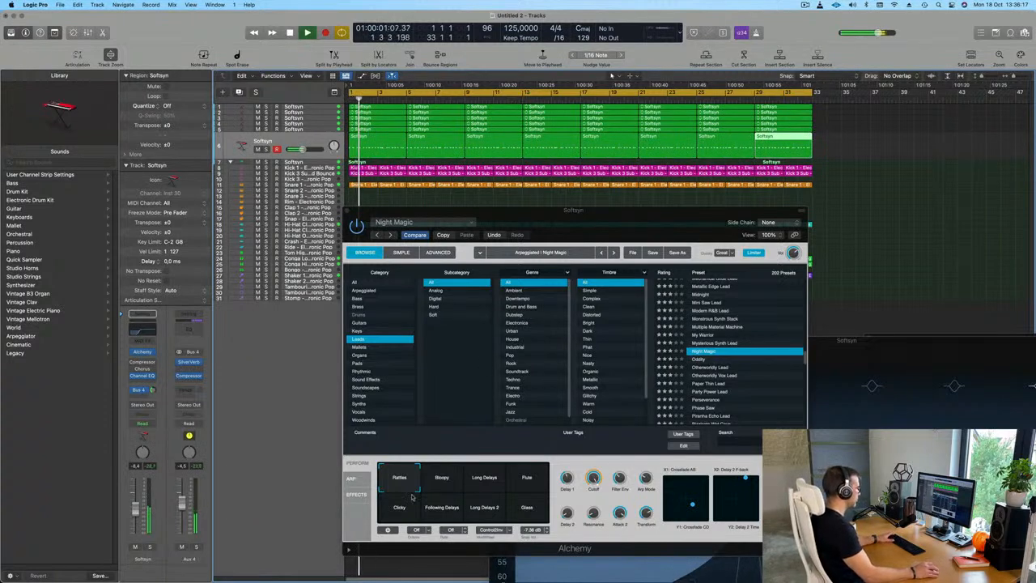
left_click(443, 484)
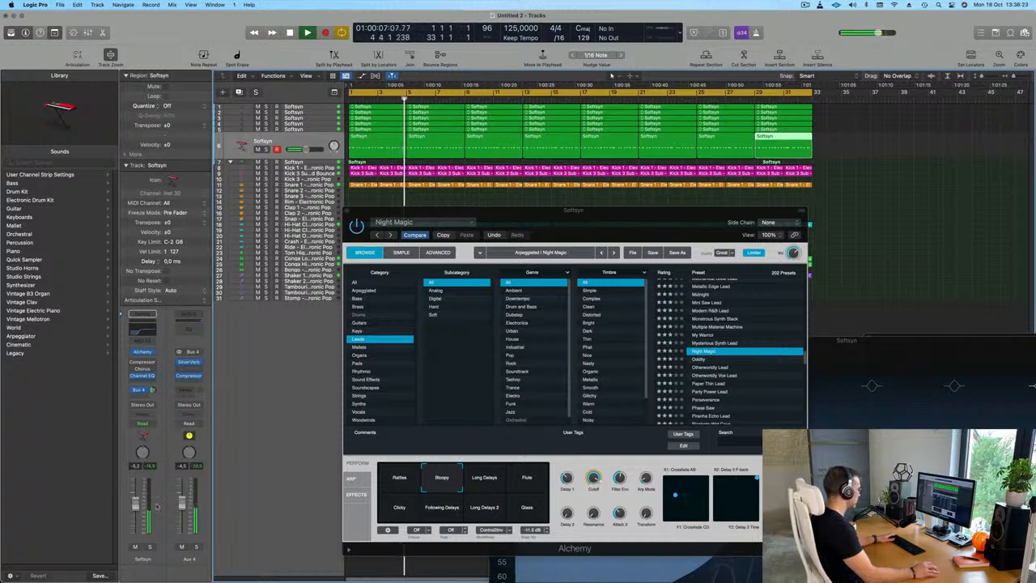
left_click(477, 482)
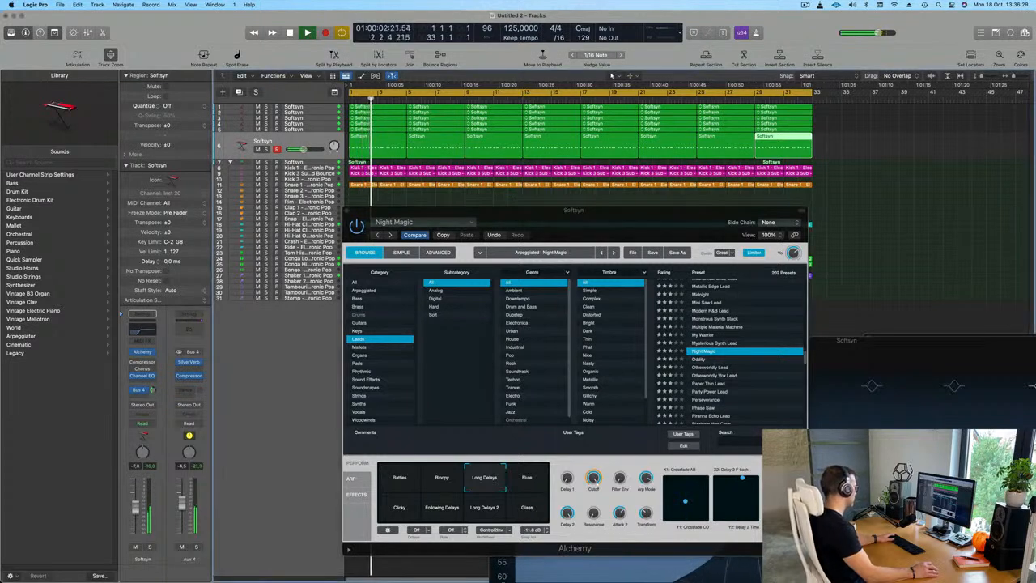
left_click(478, 480)
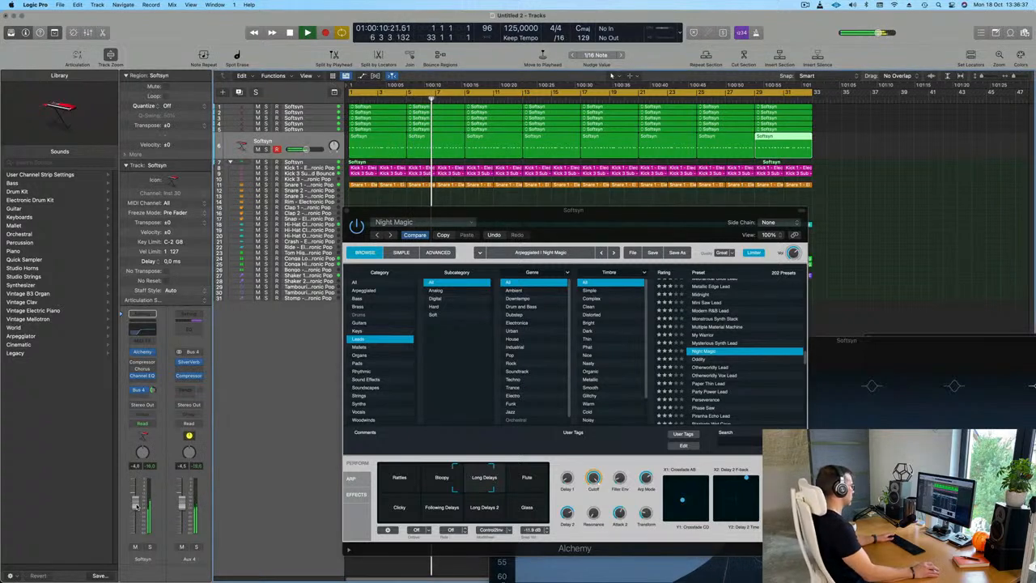
Step: Audition Night Magic's Flute, Glass and Following Delays variations and switch to Clicky
left_click(539, 481)
left_click(531, 510)
left_click(442, 510)
left_click(402, 515)
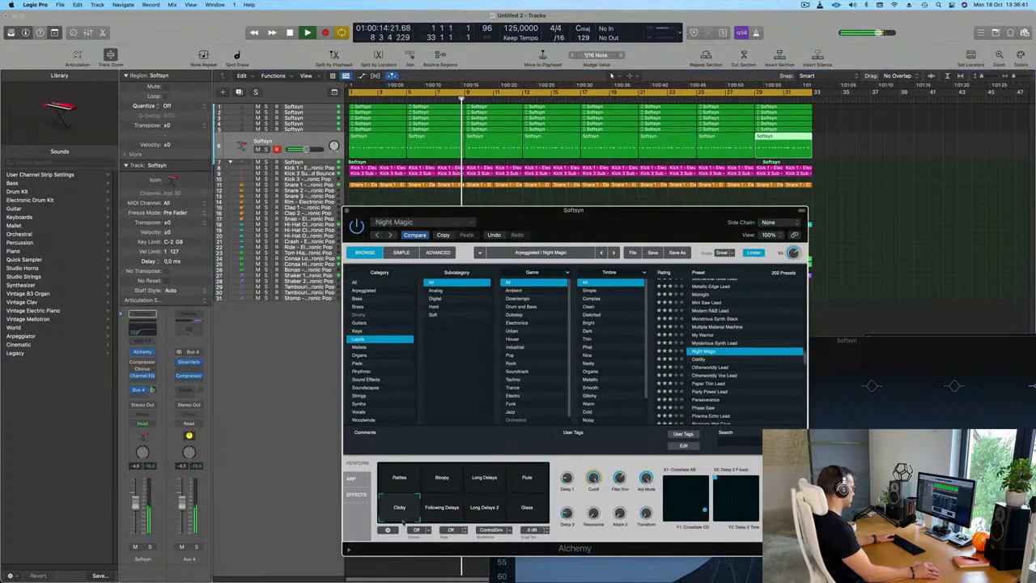
Step: Audition Night Magic's Rattles variation, then set a blend between Bloopy, Long Delays, Following Delays and Long Delays 2
left_click(400, 479)
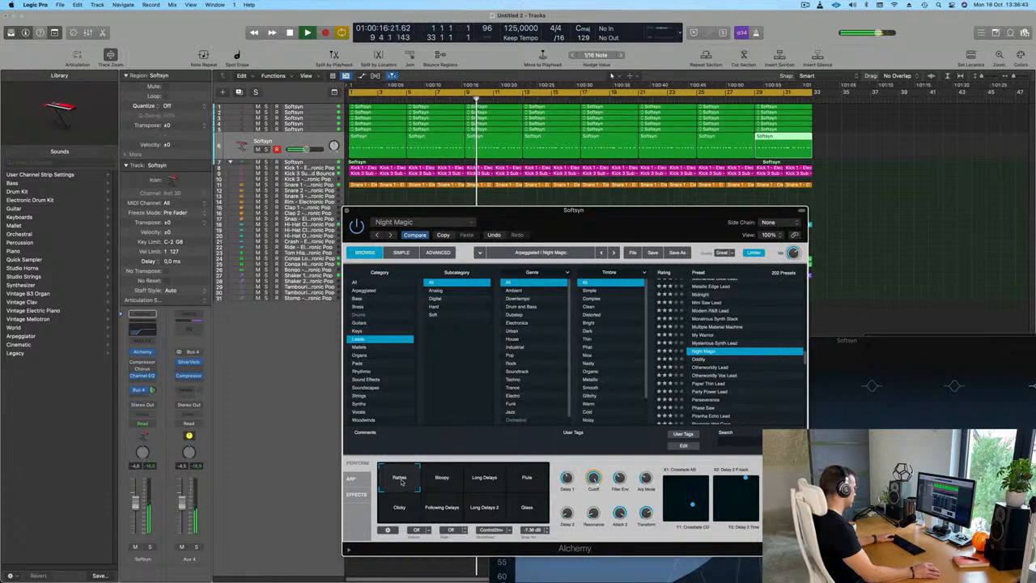
left_click(442, 481)
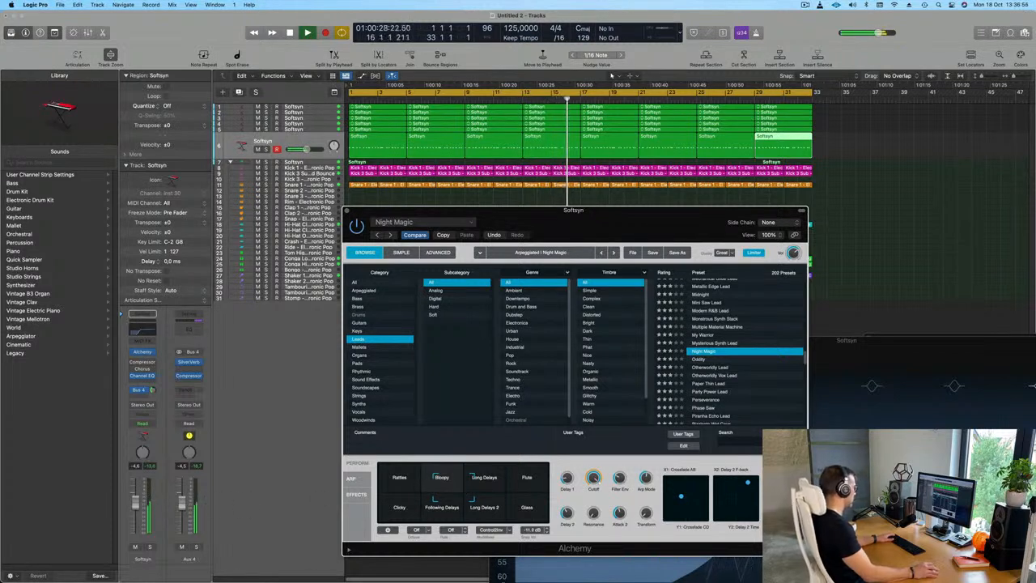
Step: Transpose all notes of the eight Softsyn riff regions down one octave and play the result from the start
left_click(306, 144)
left_click(306, 144)
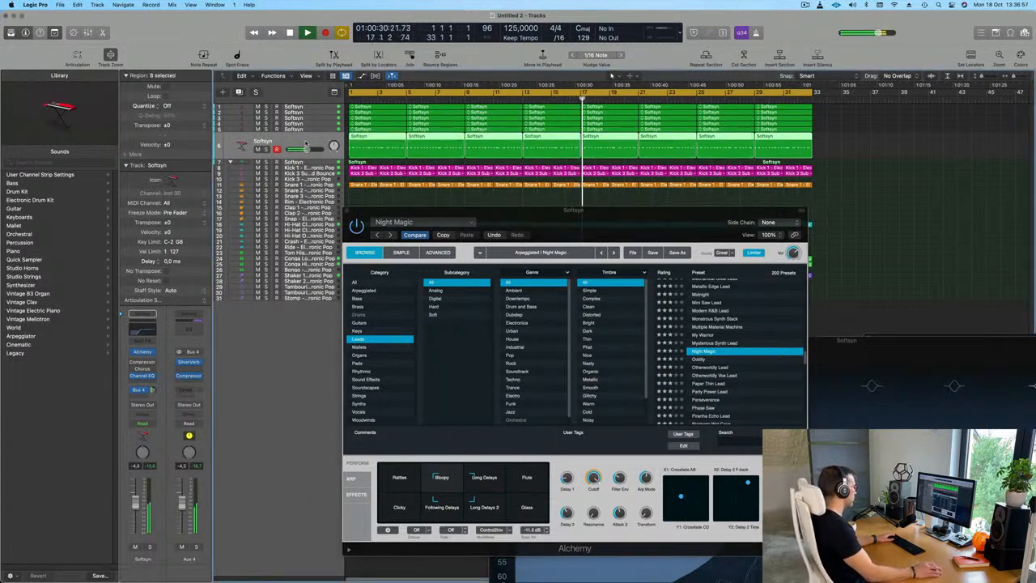
key("p")
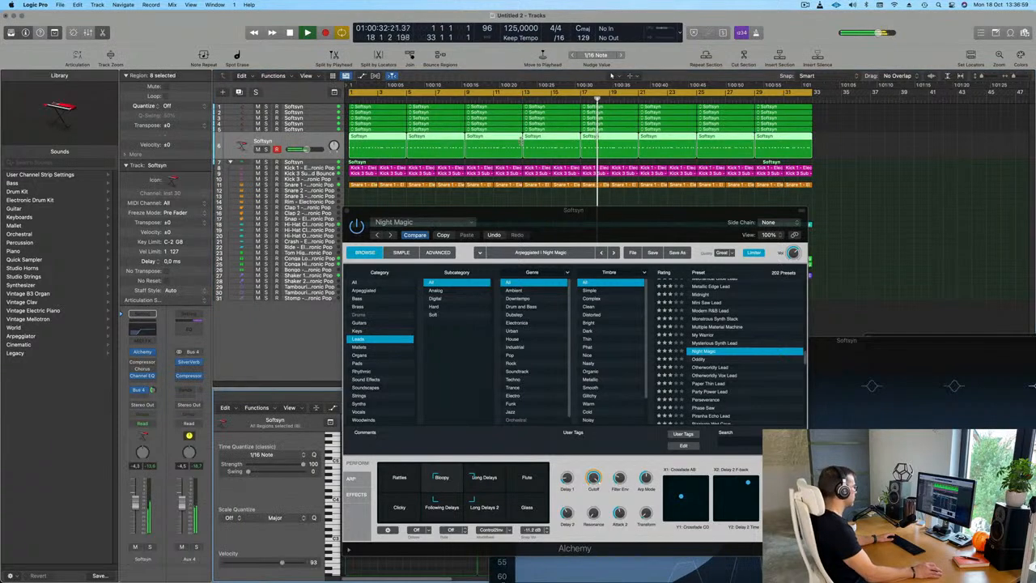
left_click_drag(549, 220, 916, 91)
left_click(426, 466)
key("super+a")
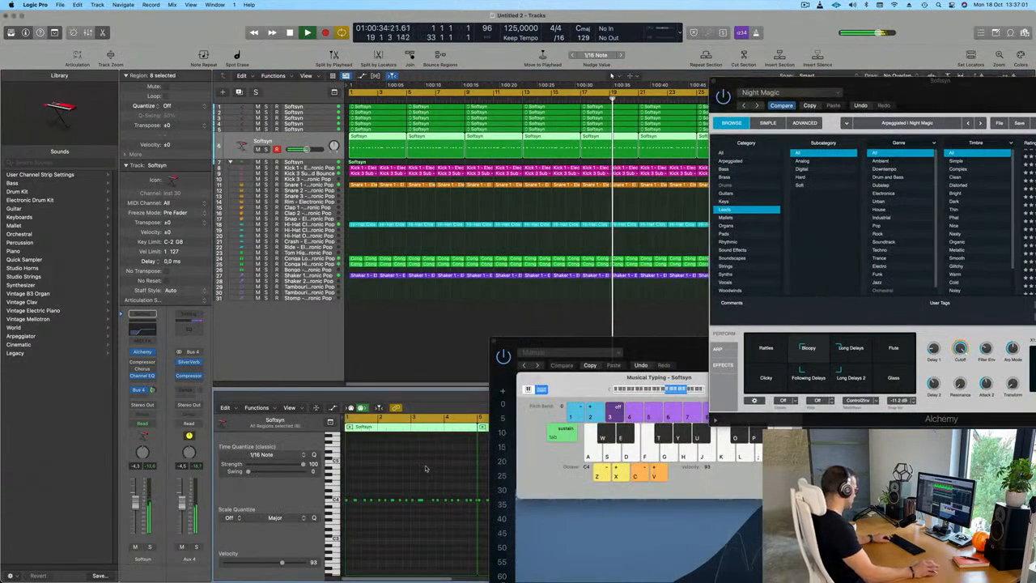
key("alt+shift+Down")
key("Return")
left_click_drag(947, 93, 669, 143)
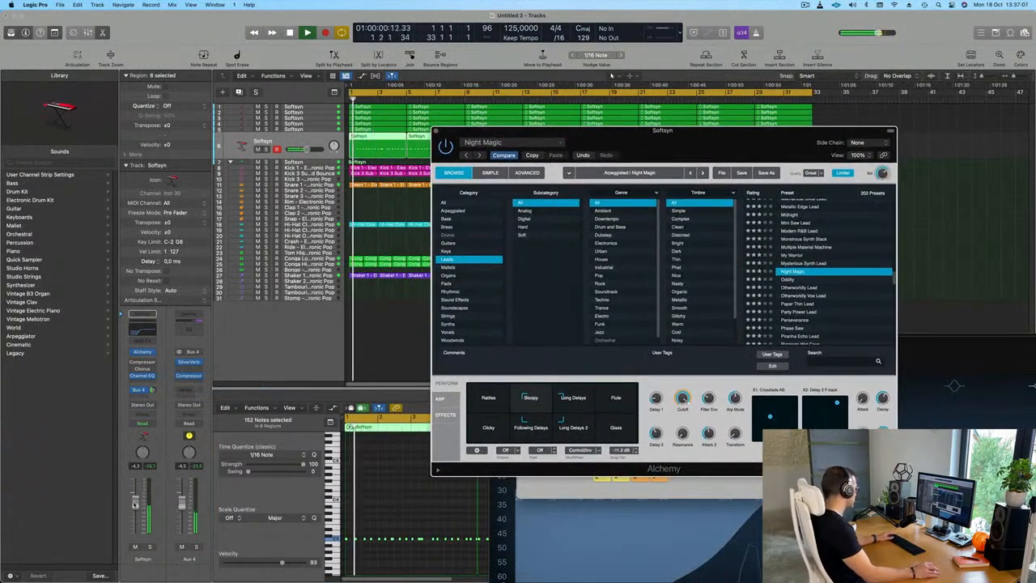
Step: Lower the low-cut frequency in the Softsyn channel's EQ to 177 Hz and raise the channel's volume to about -2.5 dB
left_click_drag(136, 503, 136, 500)
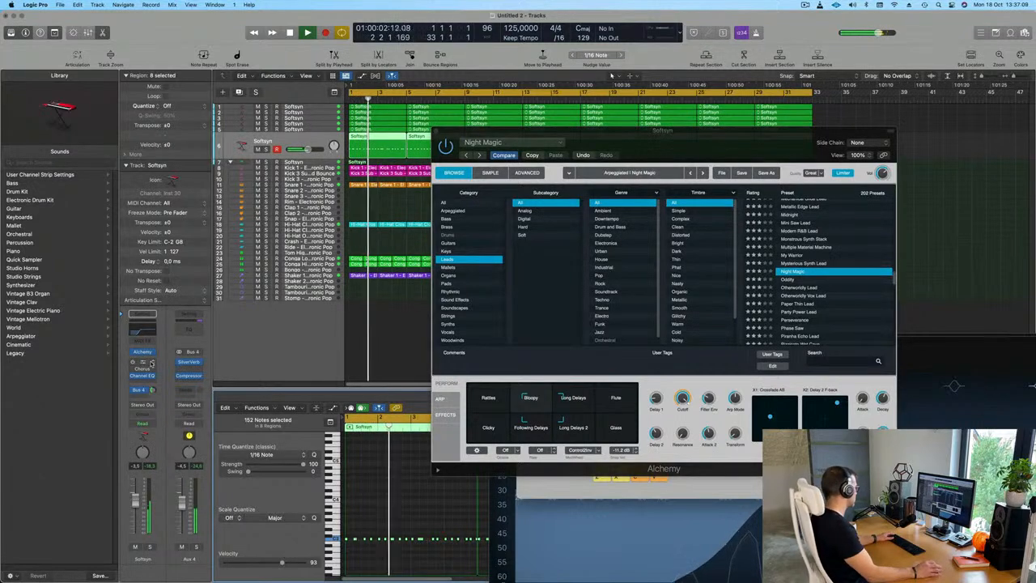
left_click(145, 328)
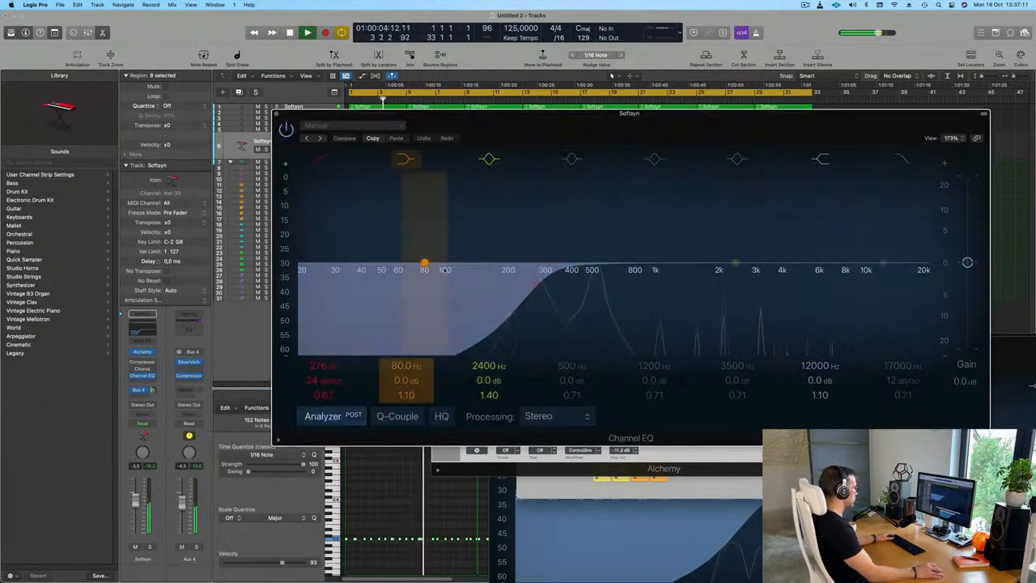
left_click_drag(532, 282, 486, 285)
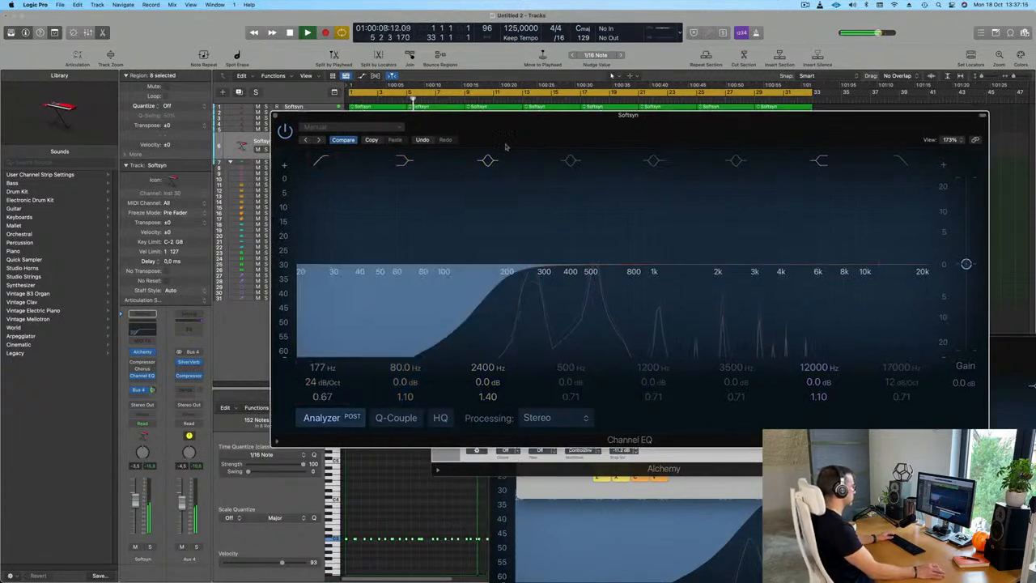
left_click_drag(515, 114, 508, 498)
left_click(681, 397)
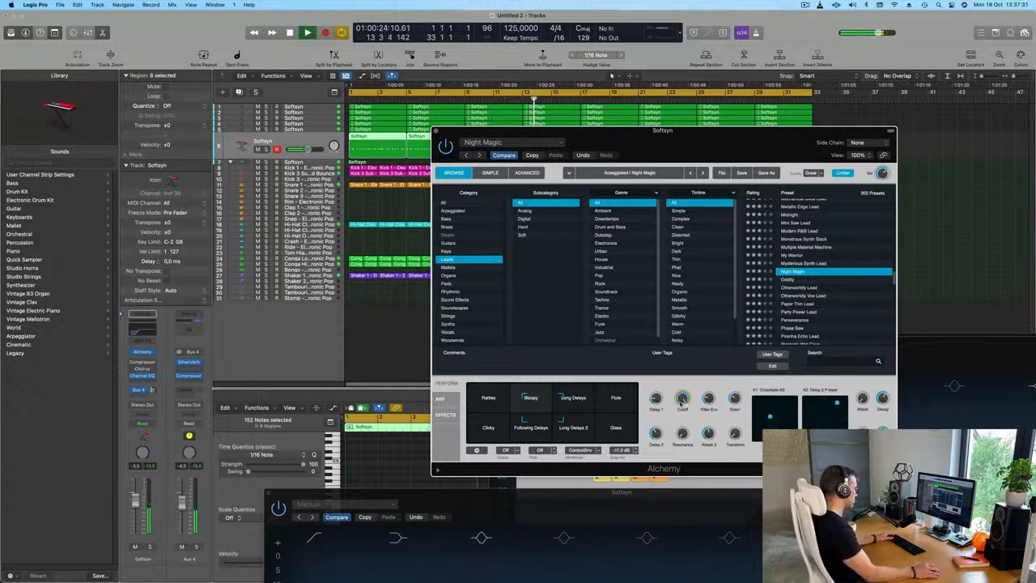
key("space")
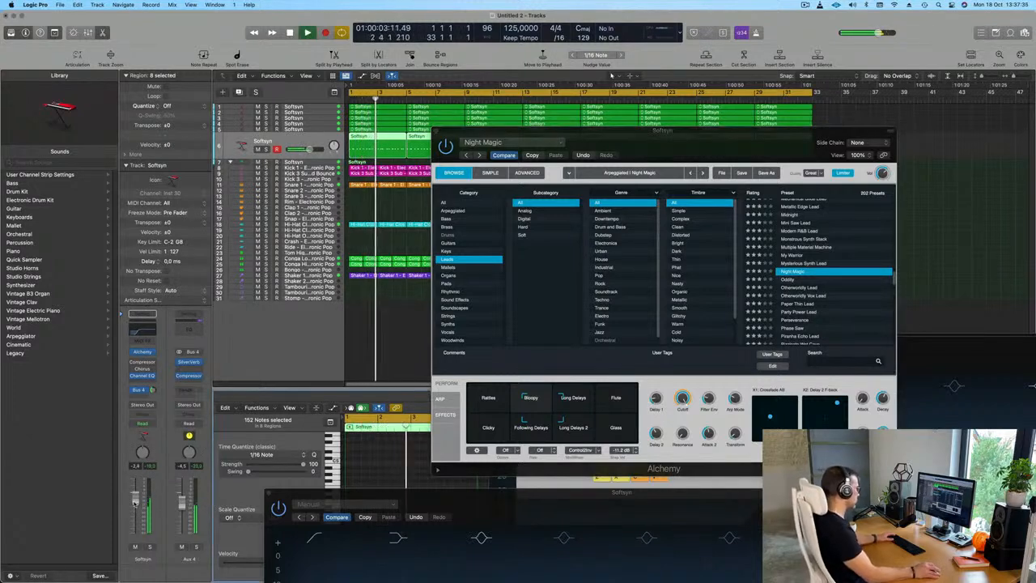
Step: Move the Night Magic Alchemy window aside and close it to uncover the arrangement
left_click_drag(654, 132, 565, 138)
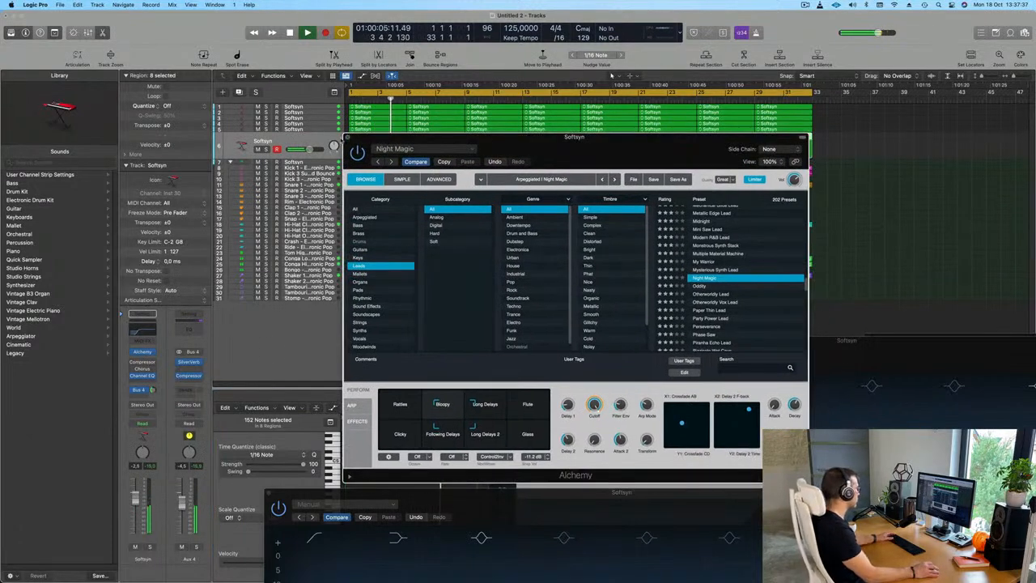
left_click_drag(492, 141, 473, 140)
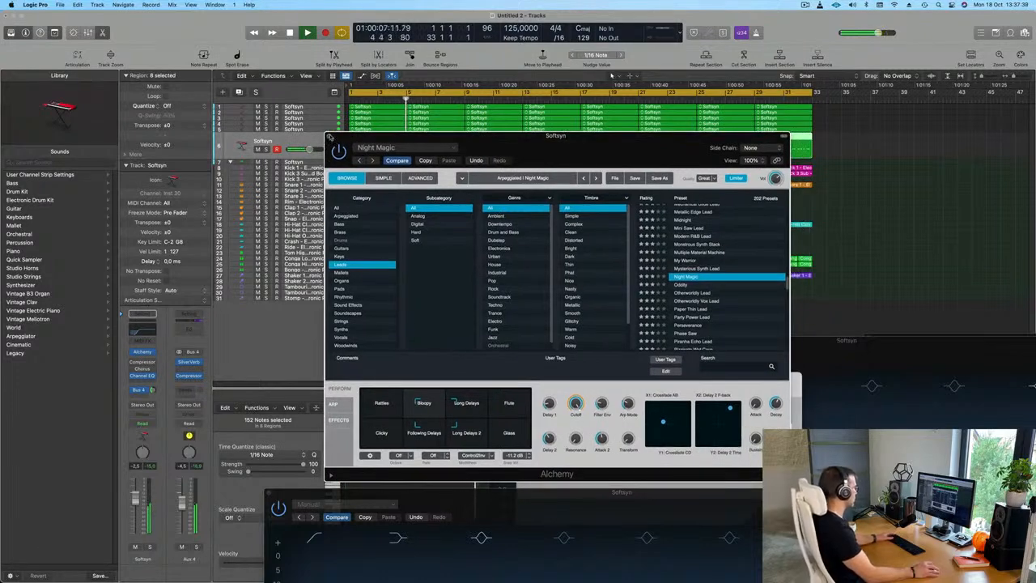
key("super+w")
Step: Close both Channel EQ windows and the Musical Typing keyboard to clear the workspace
key("super+Left")
key("super+Left")
key("super+Left")
key("super+Left")
key("super+Left")
key("super+Left")
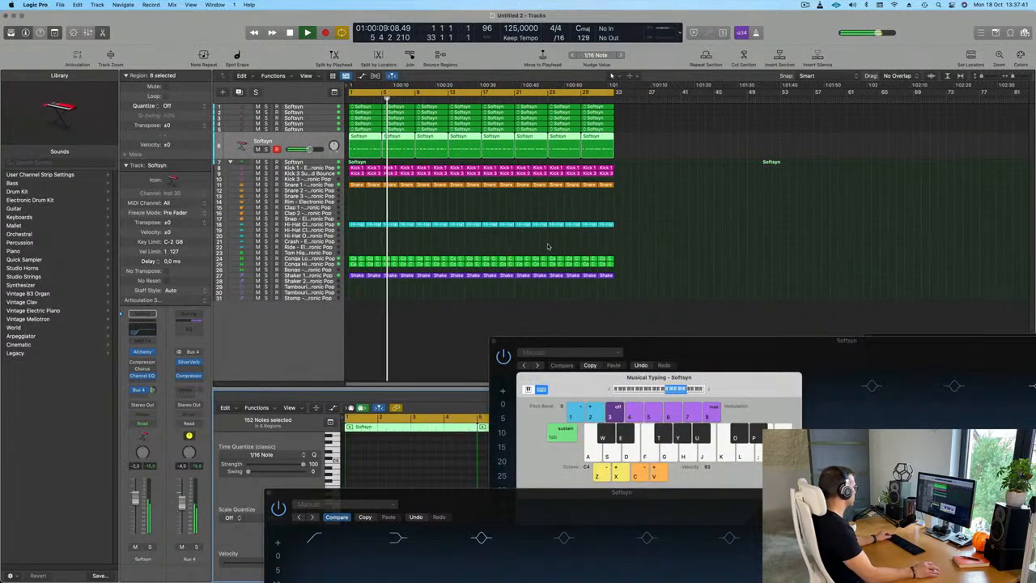
left_click_drag(551, 361, 361, 246)
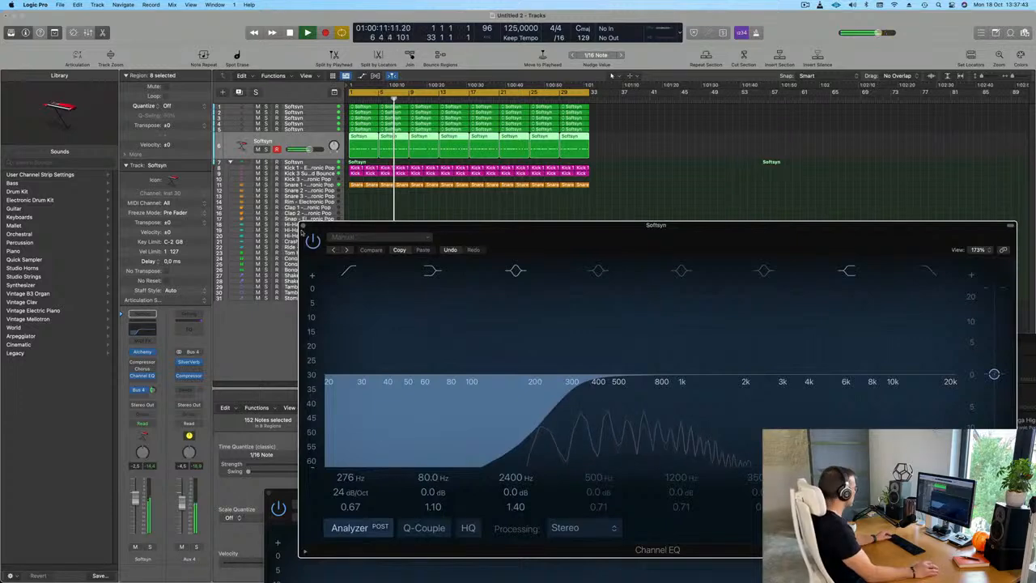
left_click(303, 227)
left_click_drag(607, 376, 559, 268)
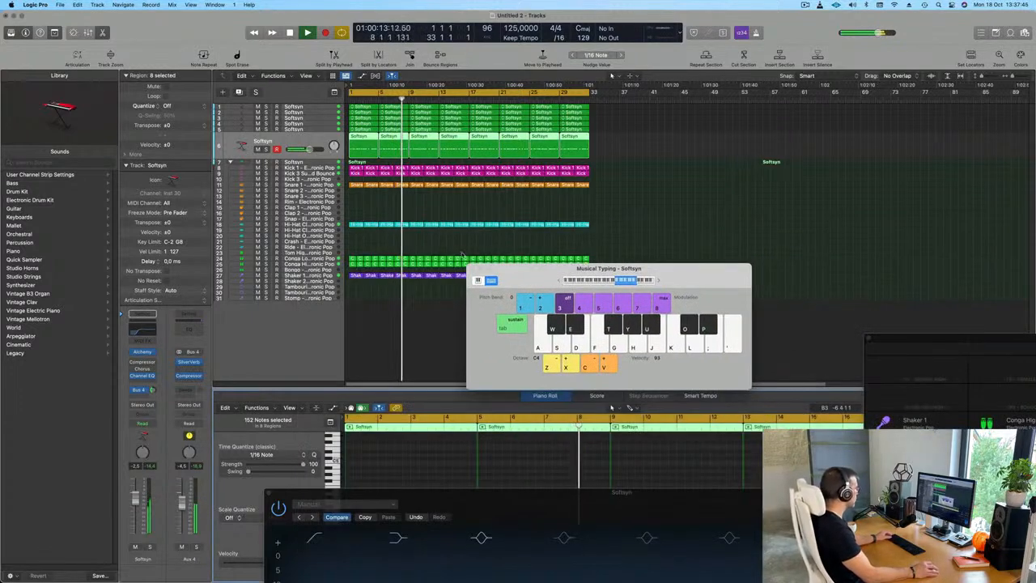
left_click(473, 270)
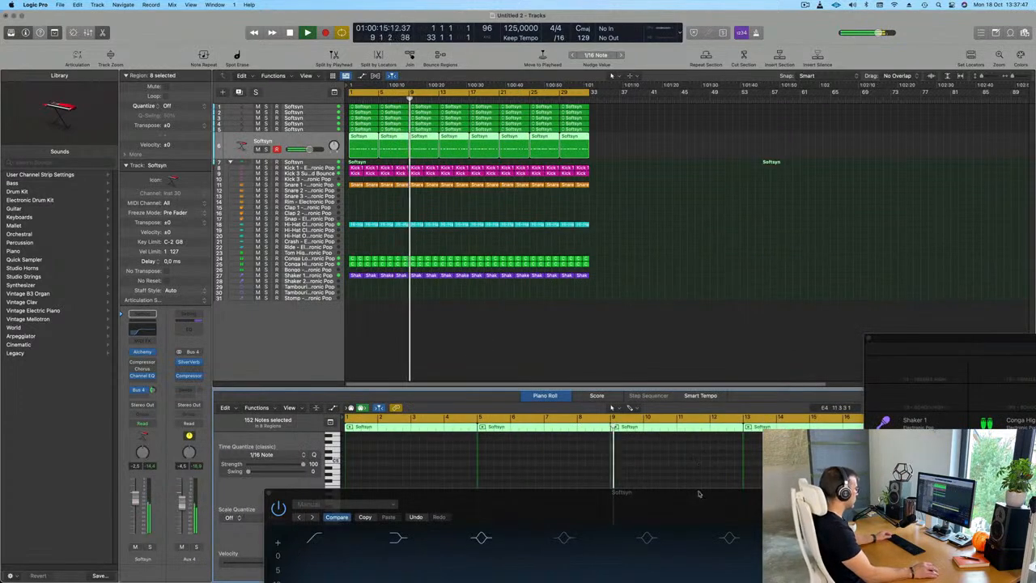
left_click_drag(700, 493, 656, 232)
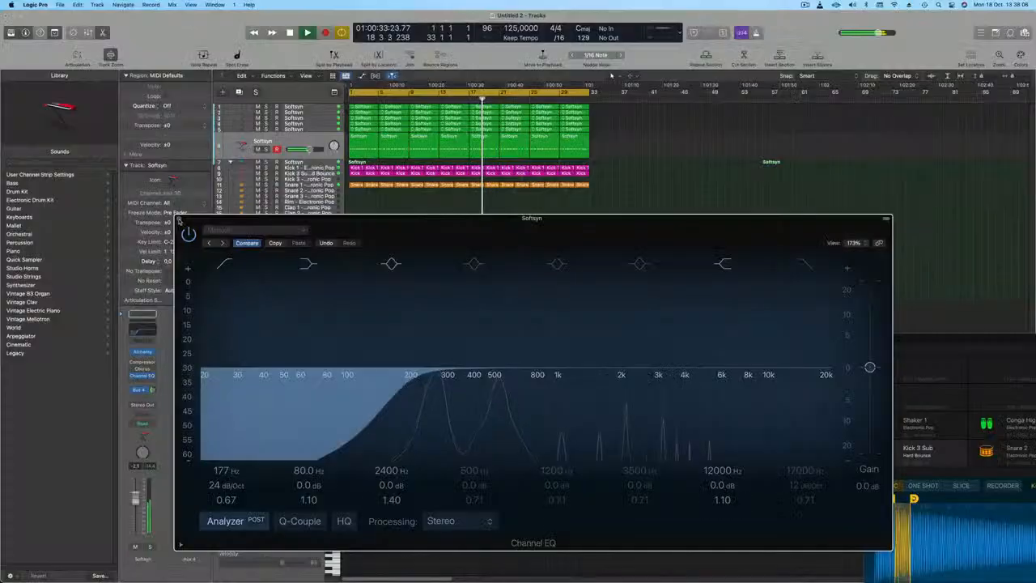
left_click(179, 220)
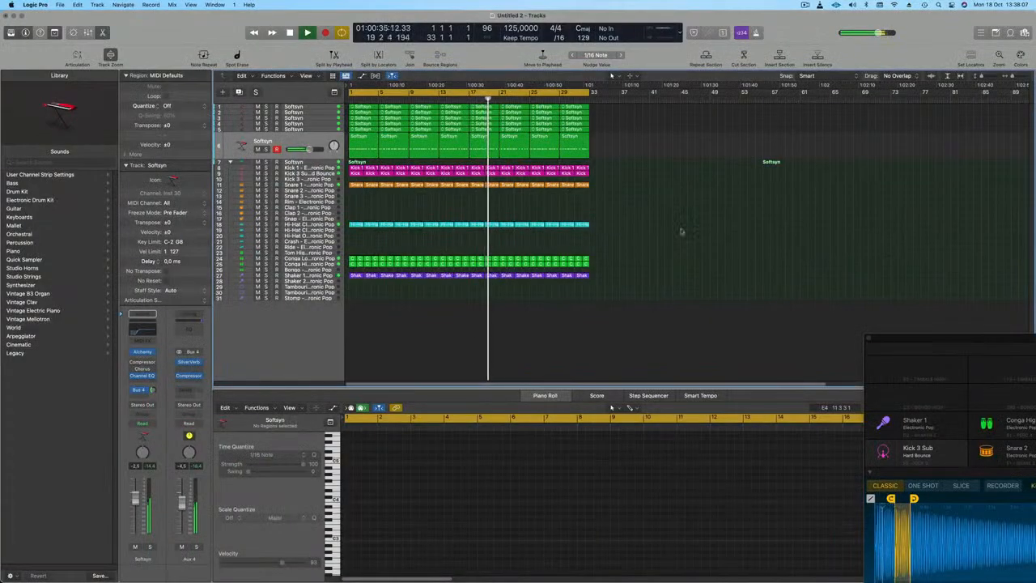
left_click(805, 5)
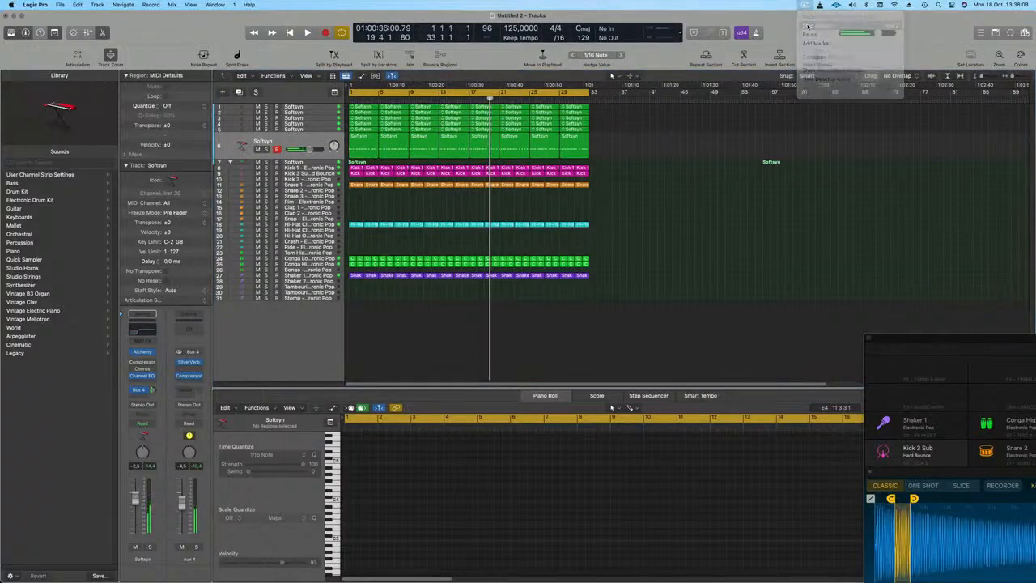